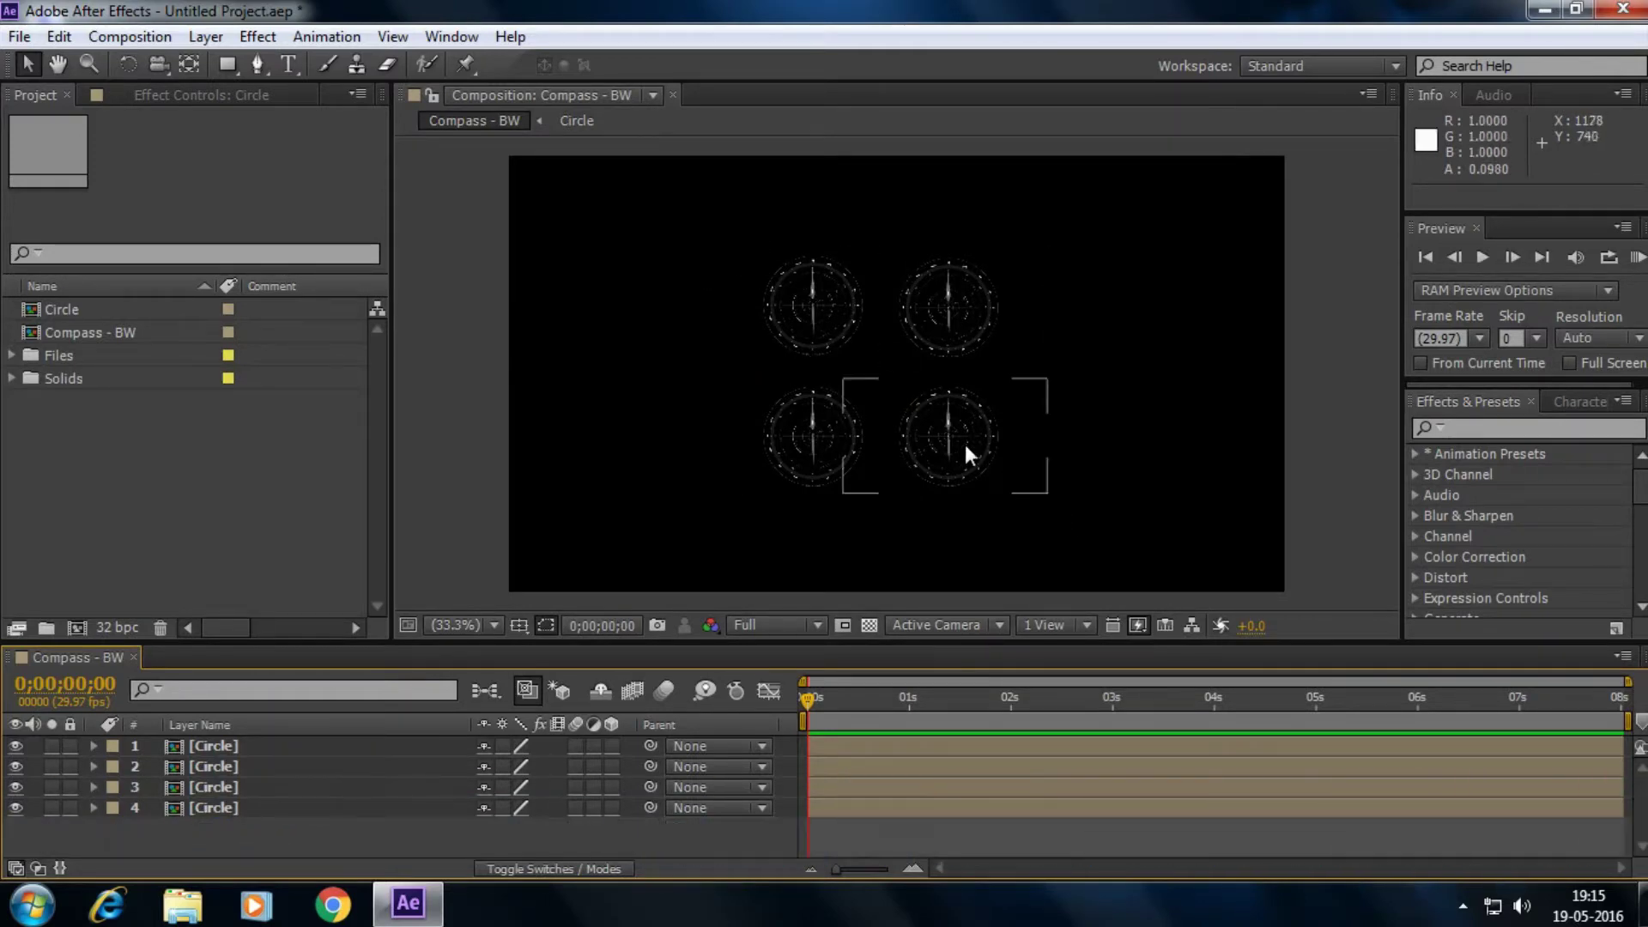
Try scaling only the upper-right compass layer down to 6.3%, and undo the change.
left_click(932, 333)
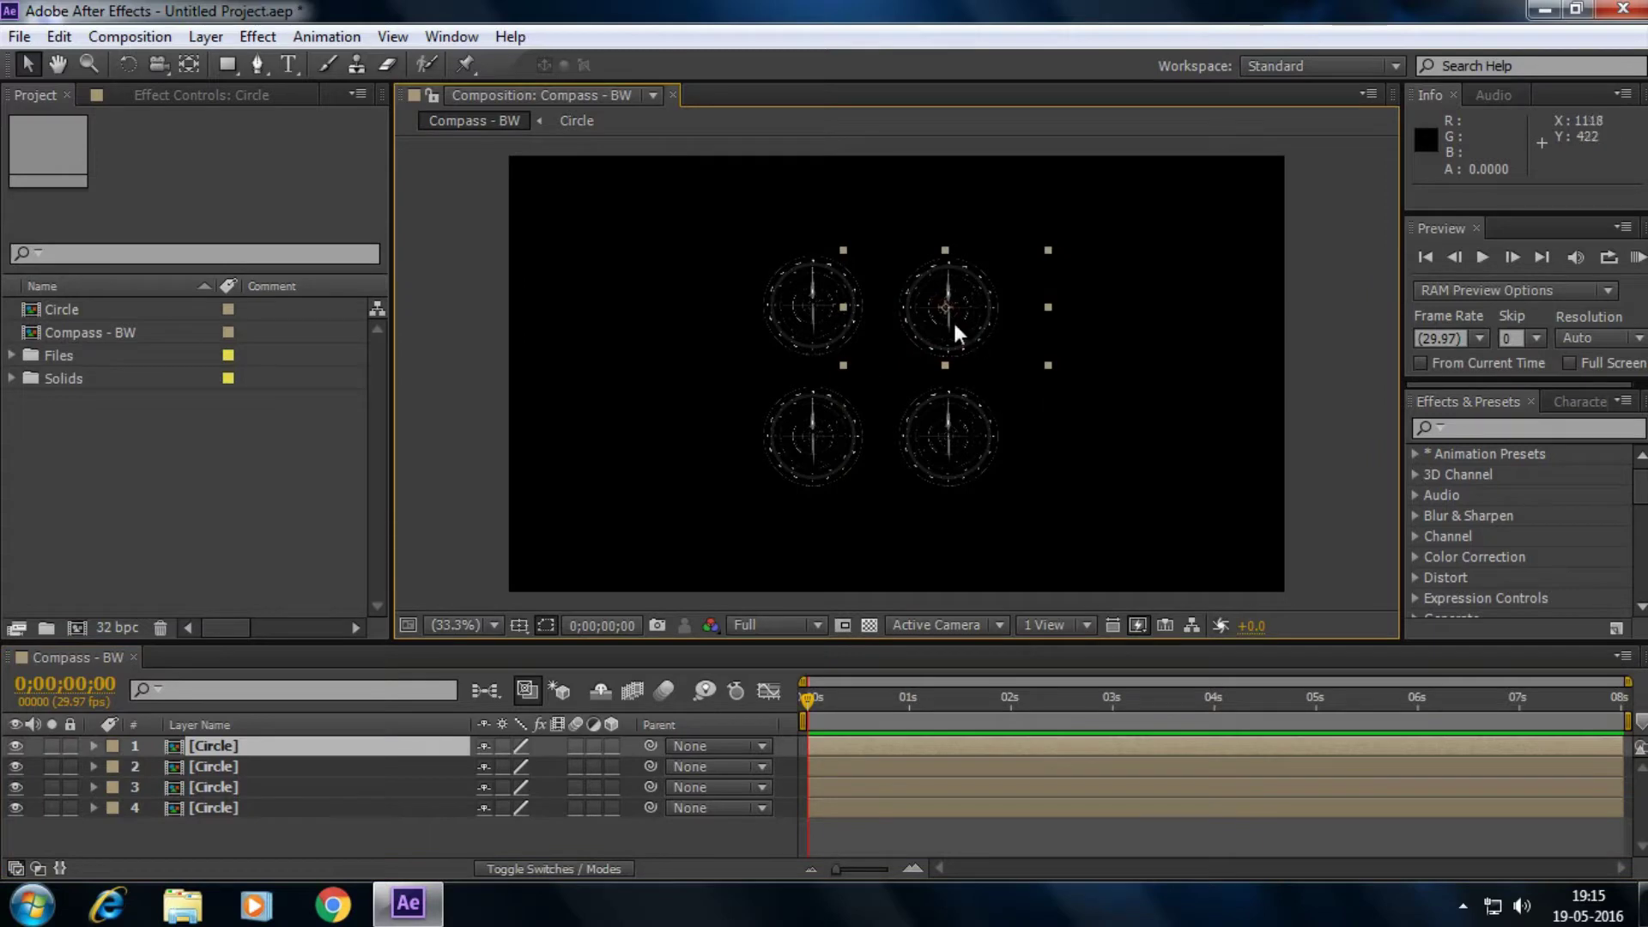
key("s")
left_click_drag(549, 766, 526, 766)
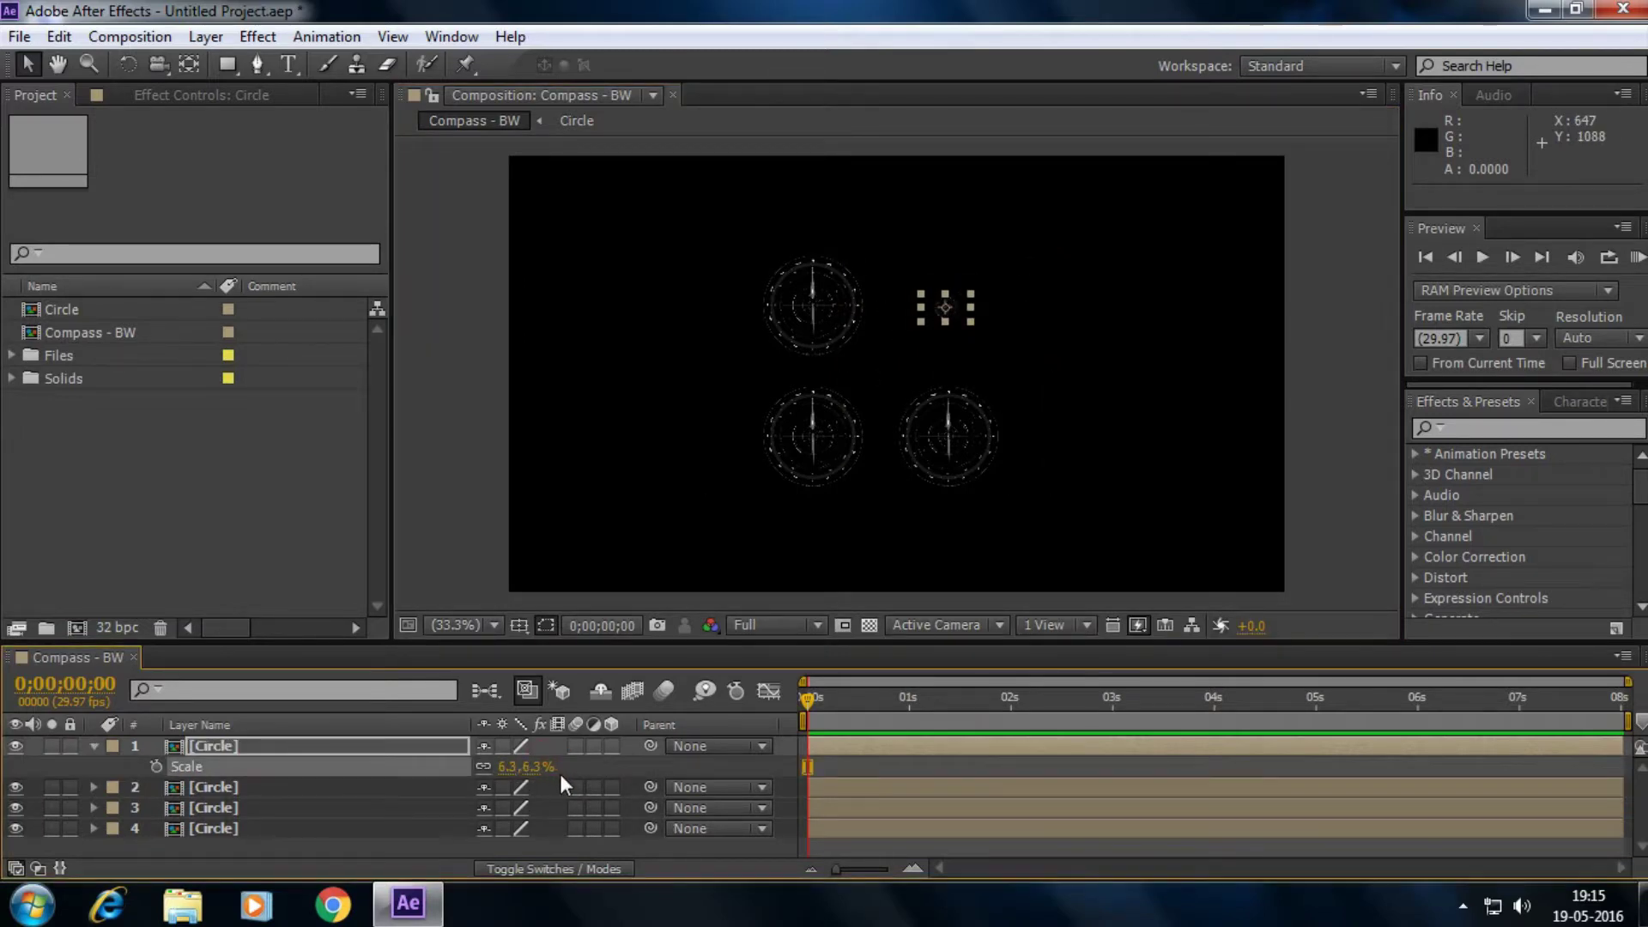
key("ctrl+z")
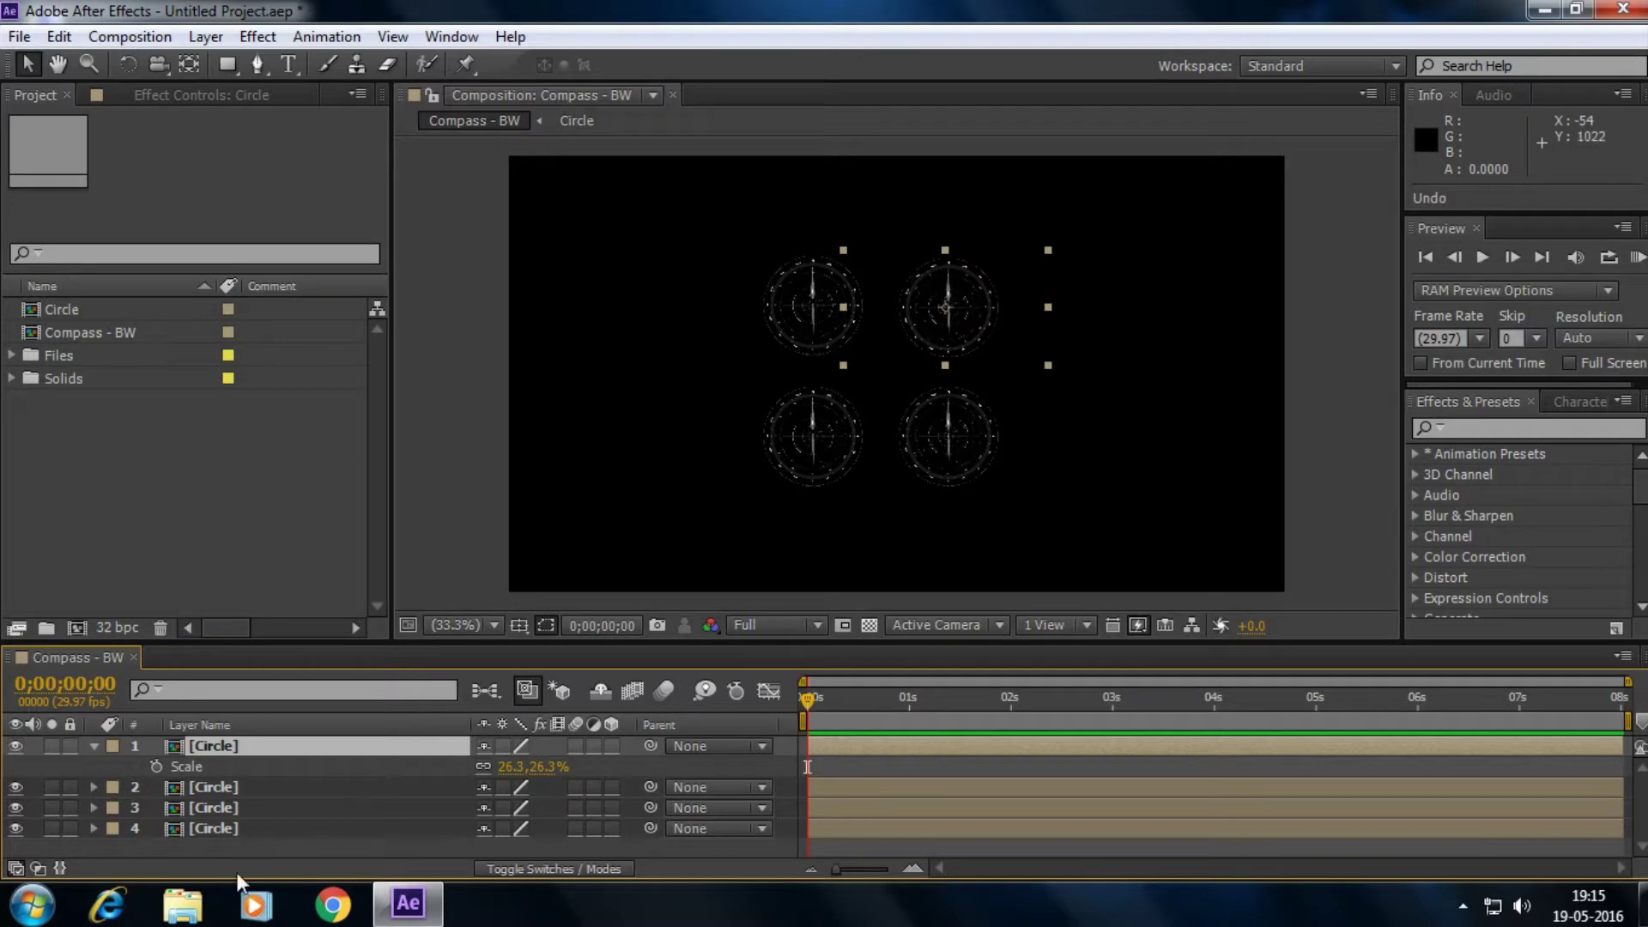
left_click(95, 747)
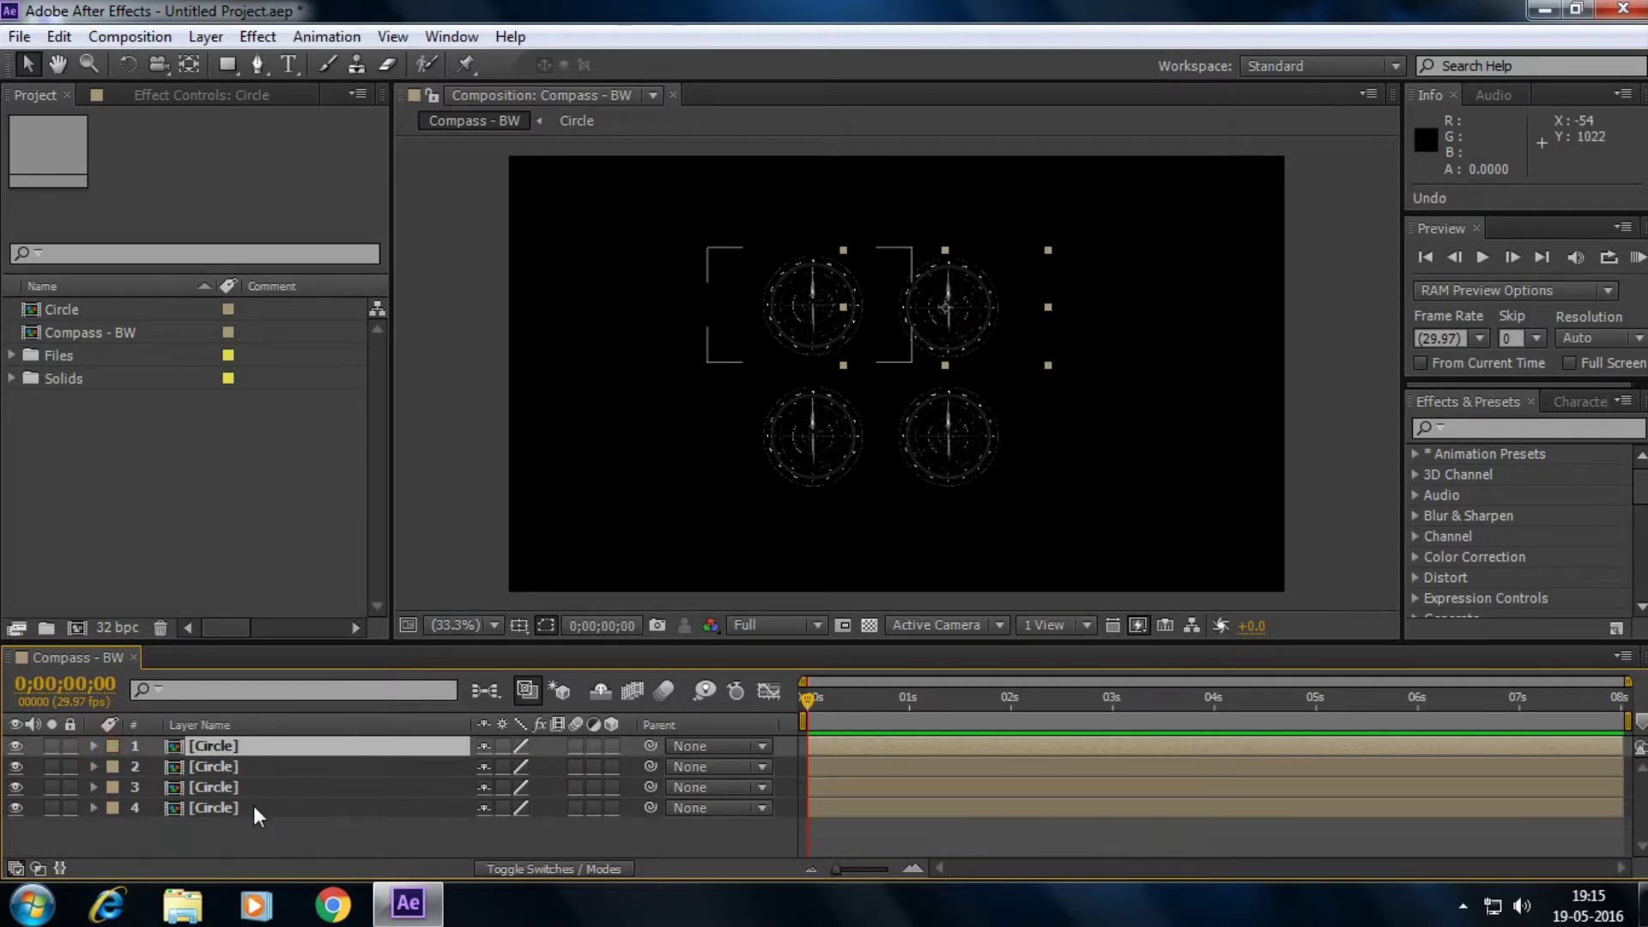
Try scaling all four Circle layers together to 22.3%, undo it and deselect the layers.
left_click(255, 806, "shift")
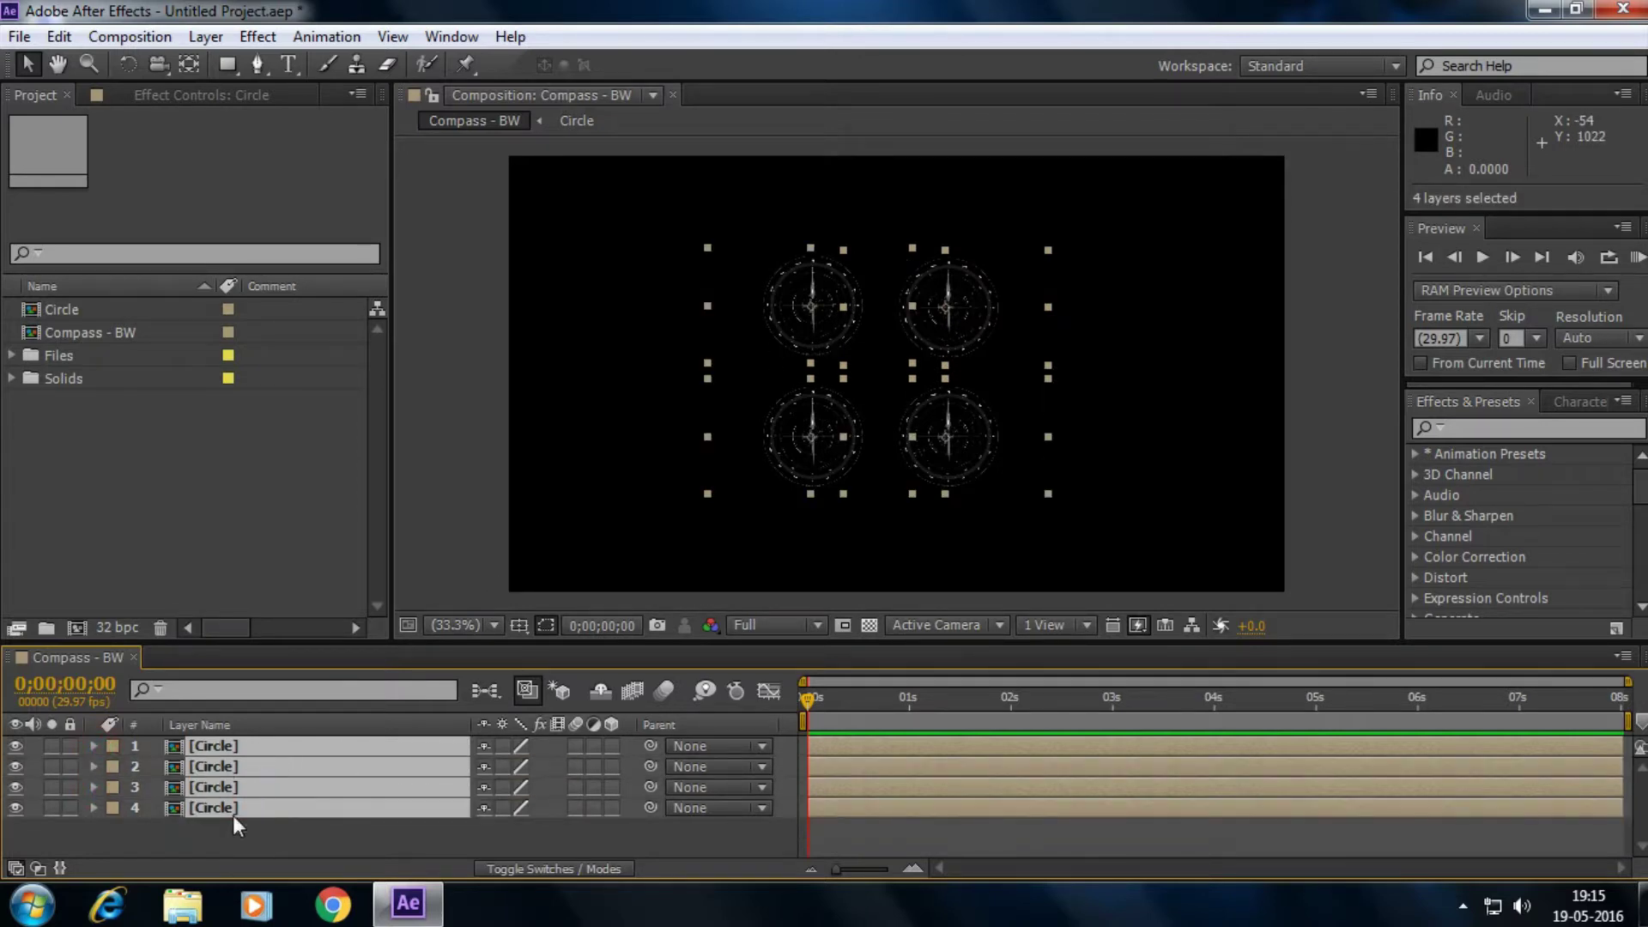
key("s")
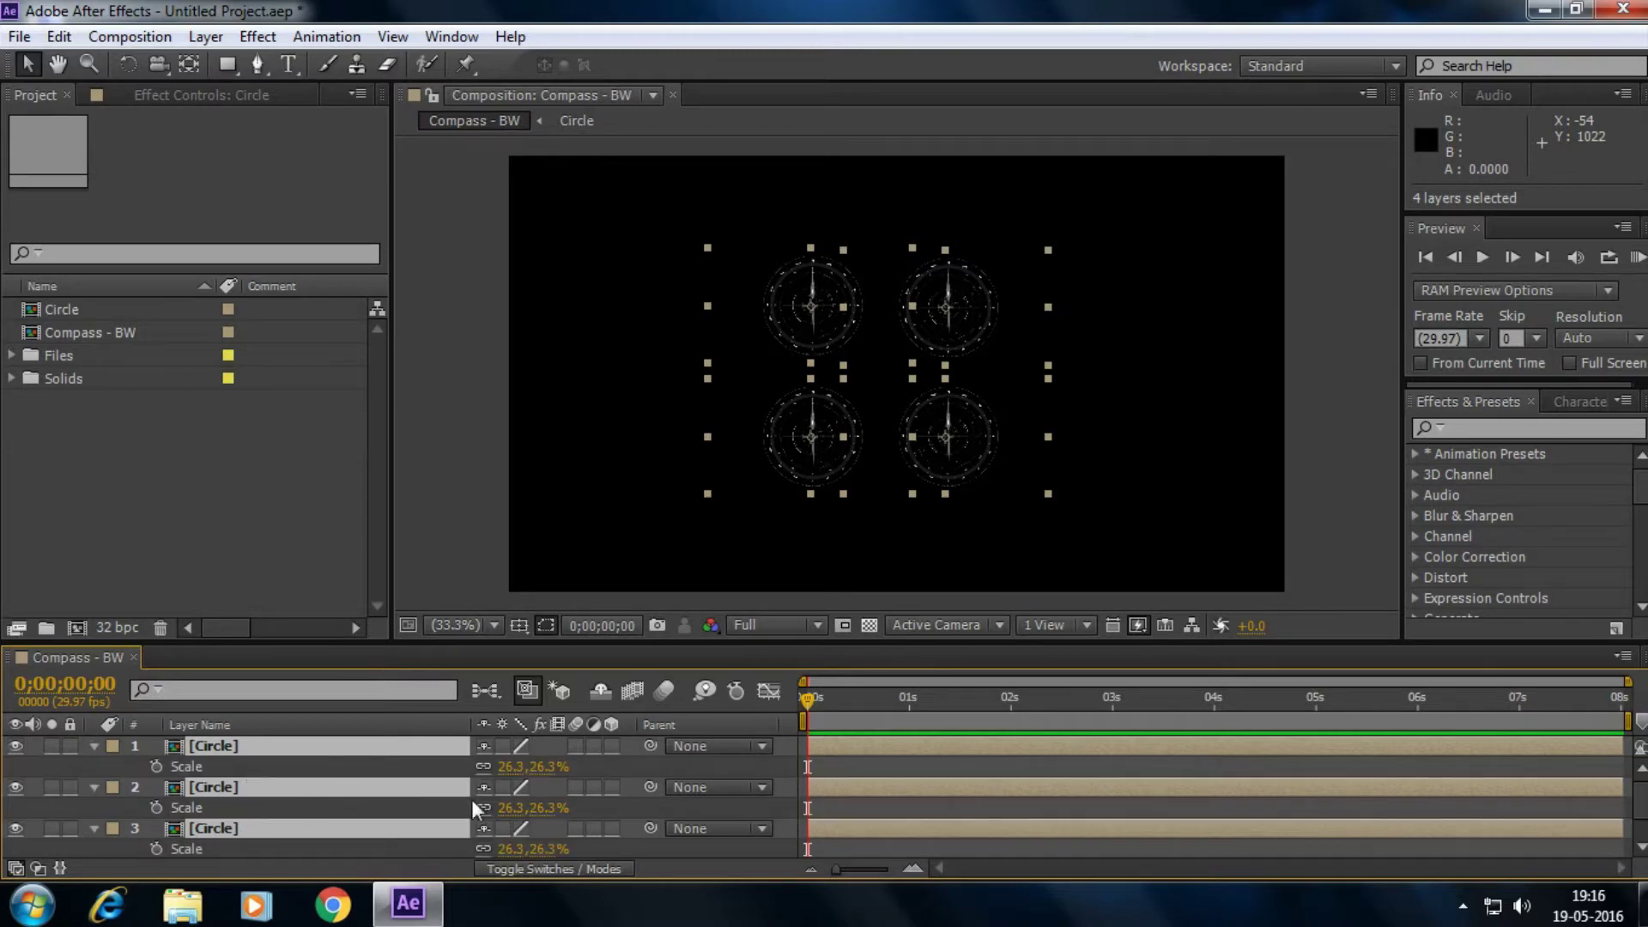
left_click_drag(550, 776, 550, 775)
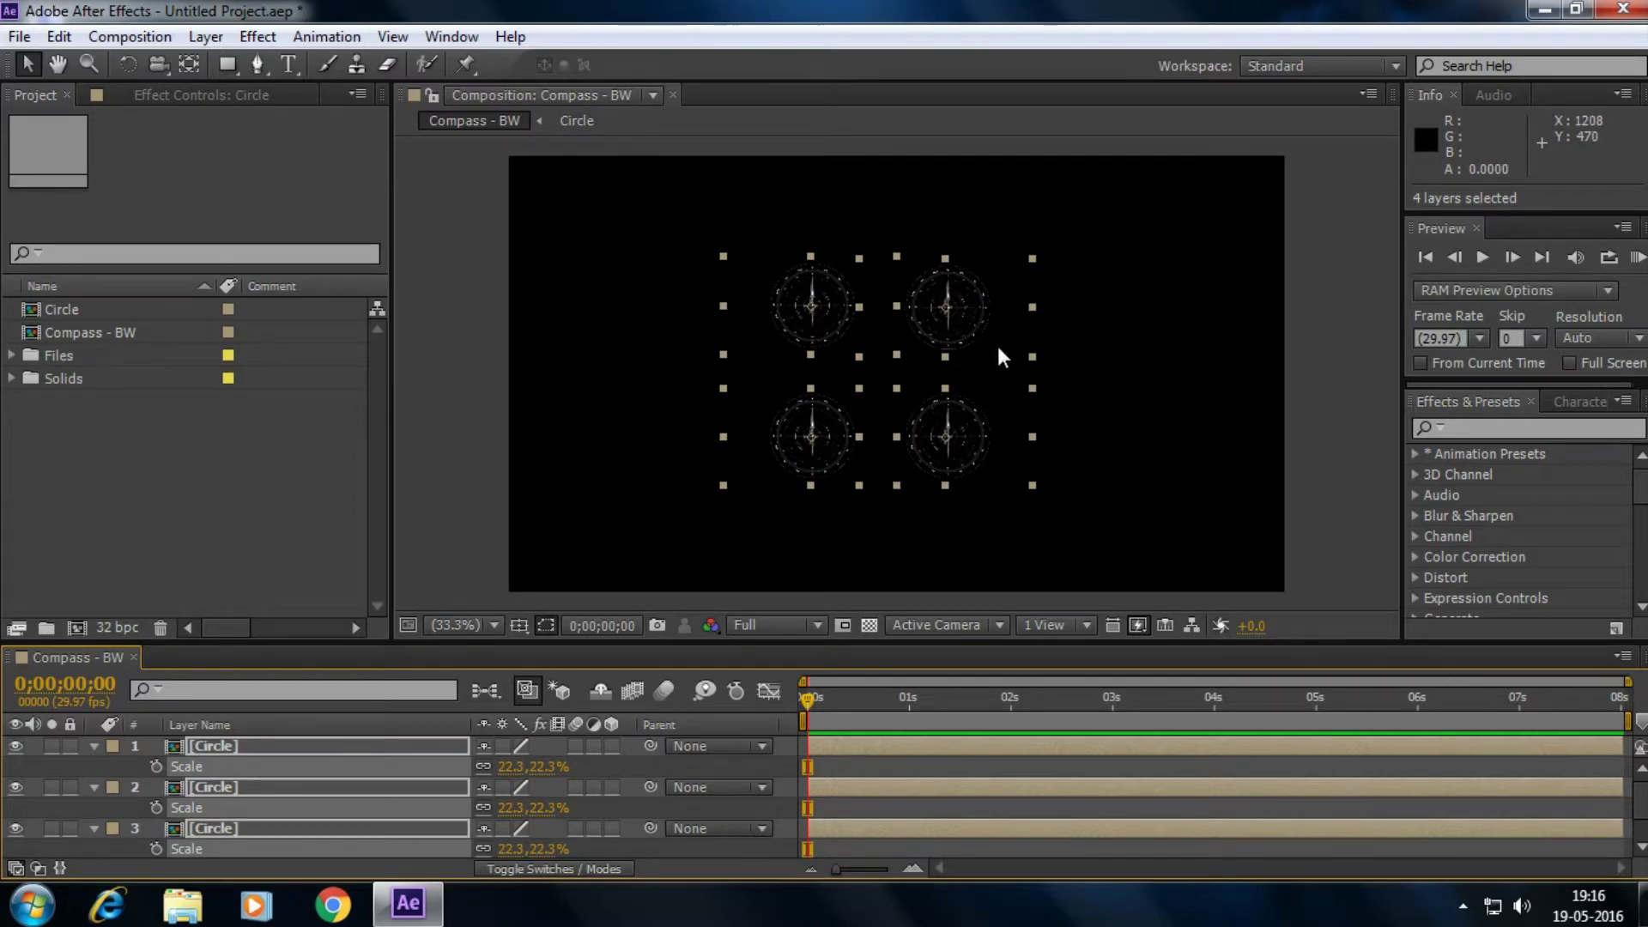
key("ctrl+z")
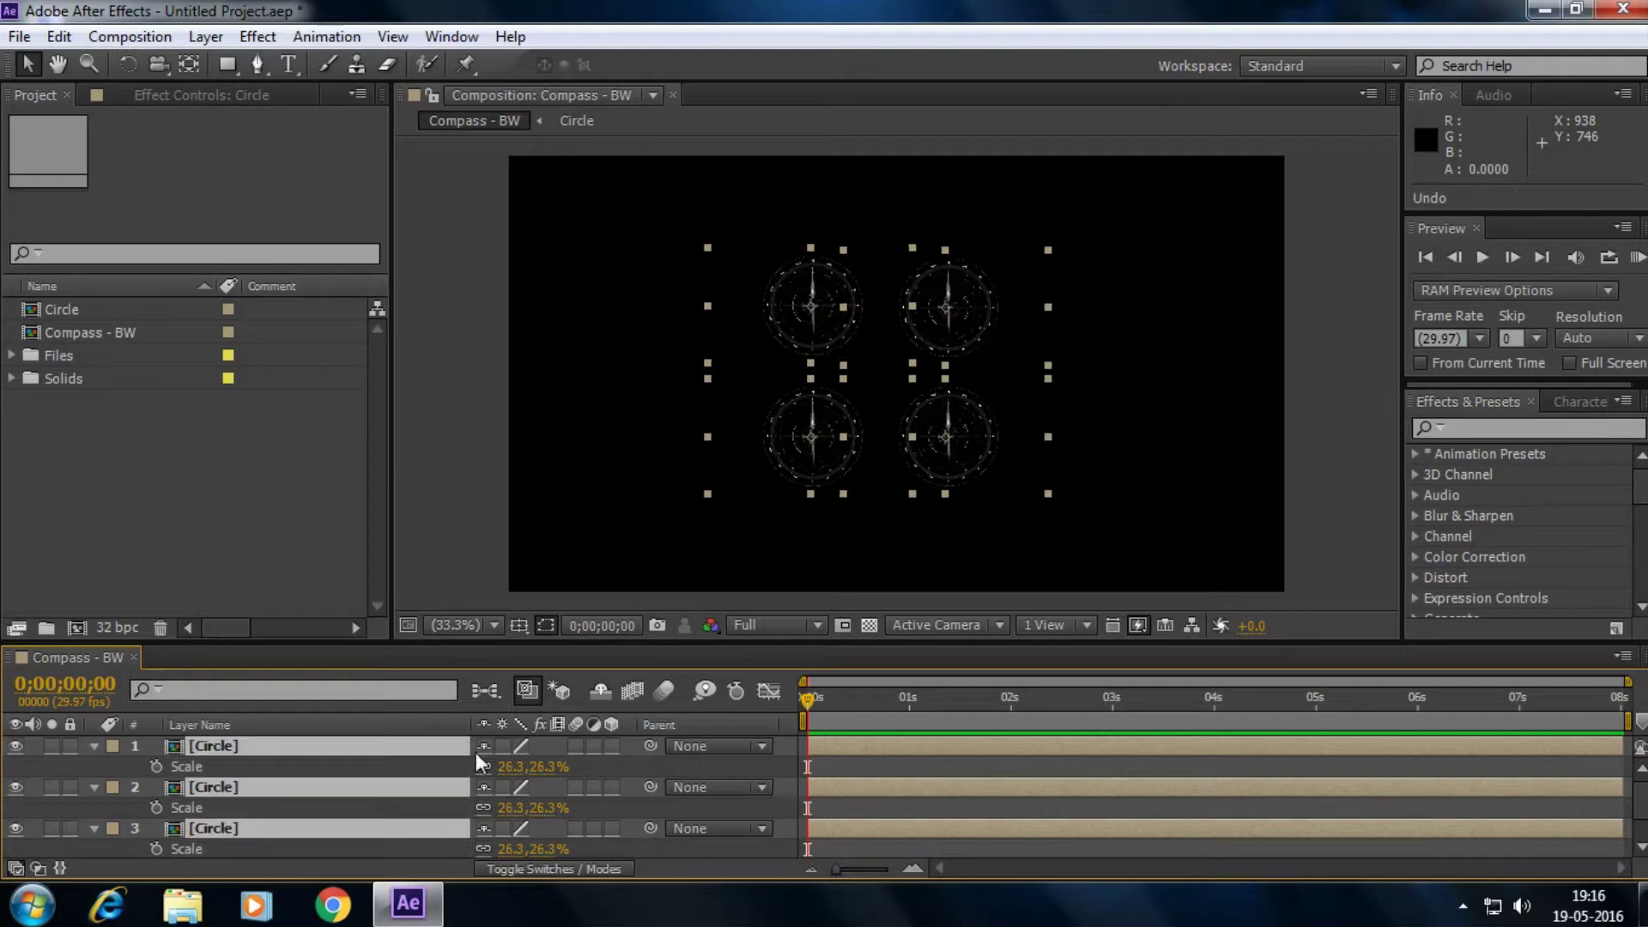
left_click(94, 745)
left_click(197, 827)
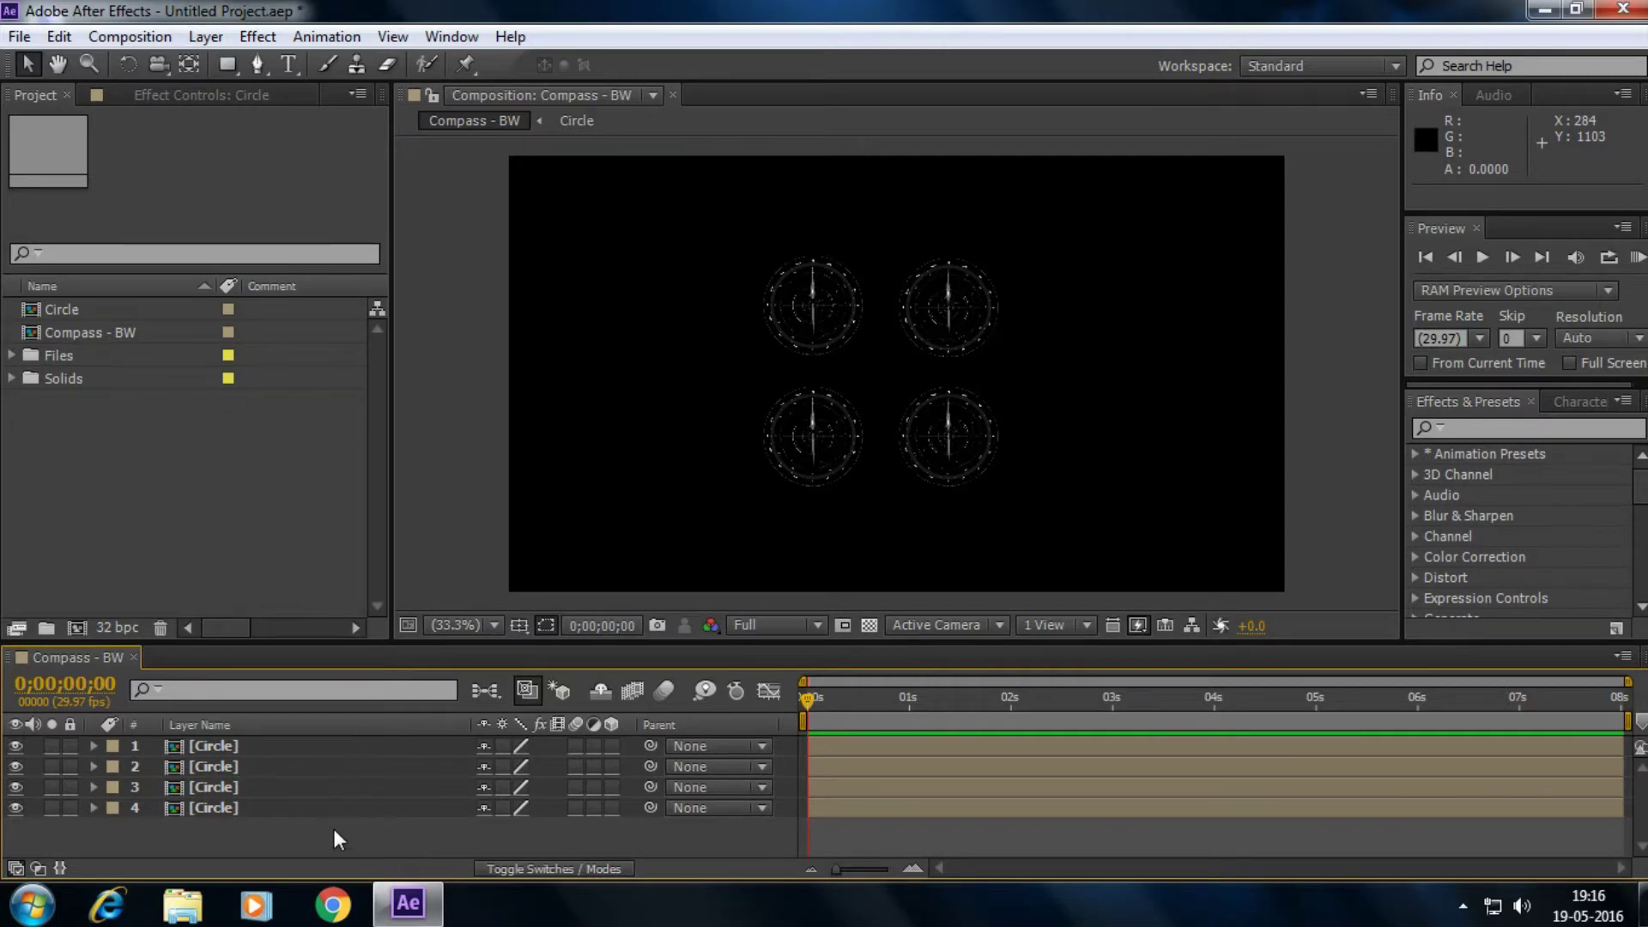
Add a new null object layer to the Compass - BW composition.
left_click(208, 34)
mouse_move(301, 55)
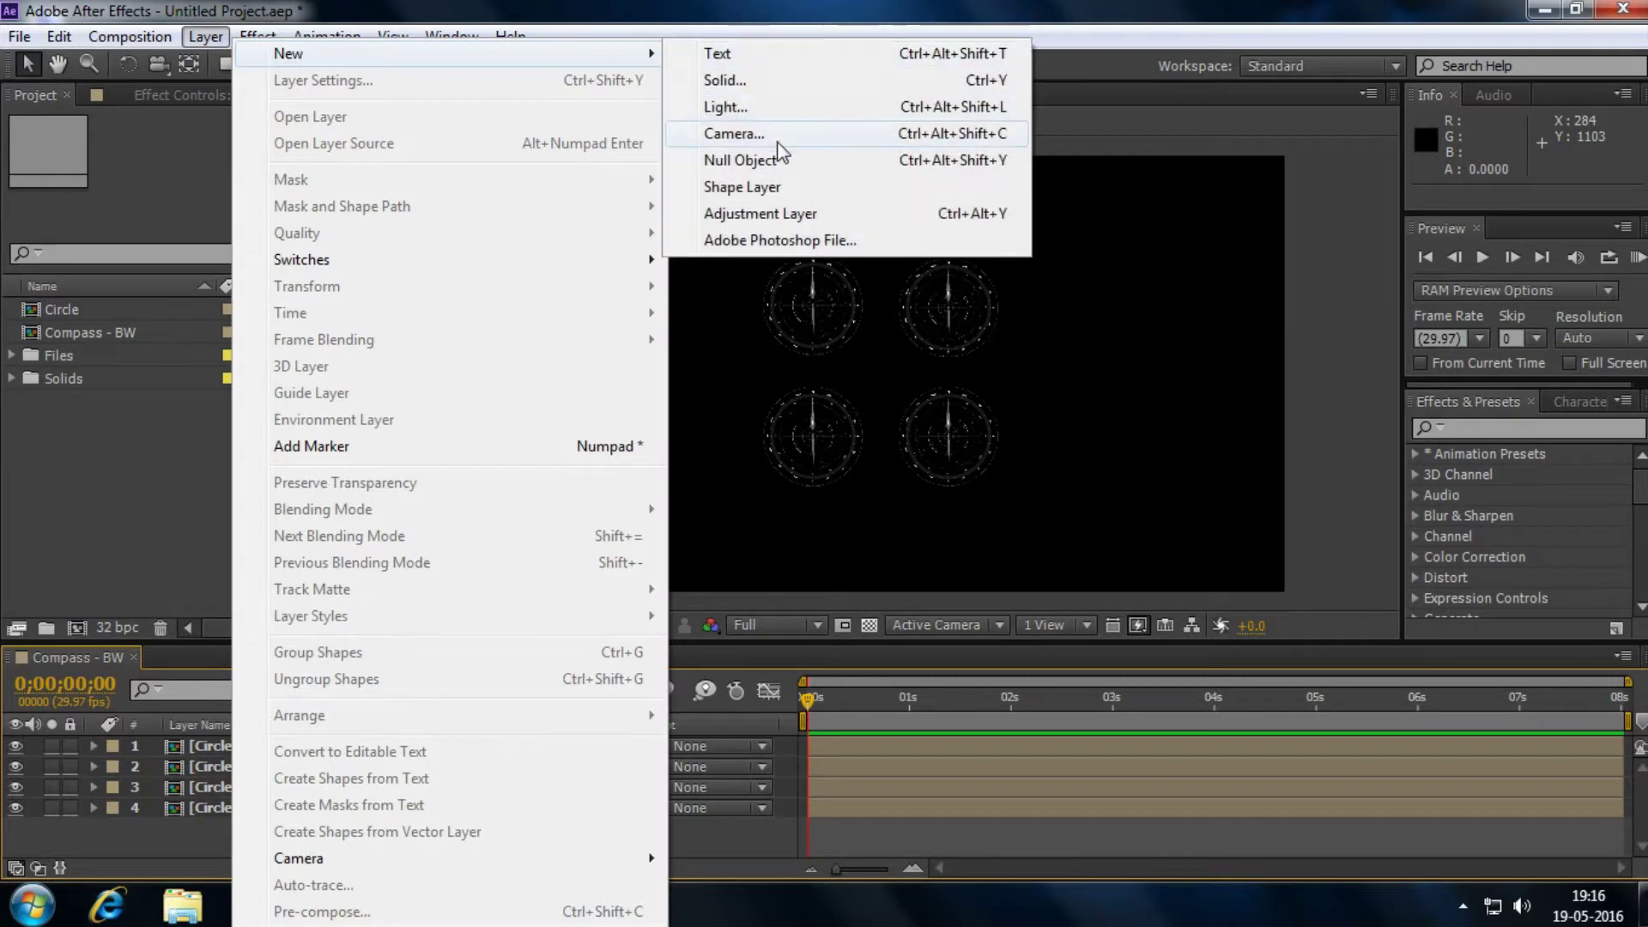
left_click(799, 162)
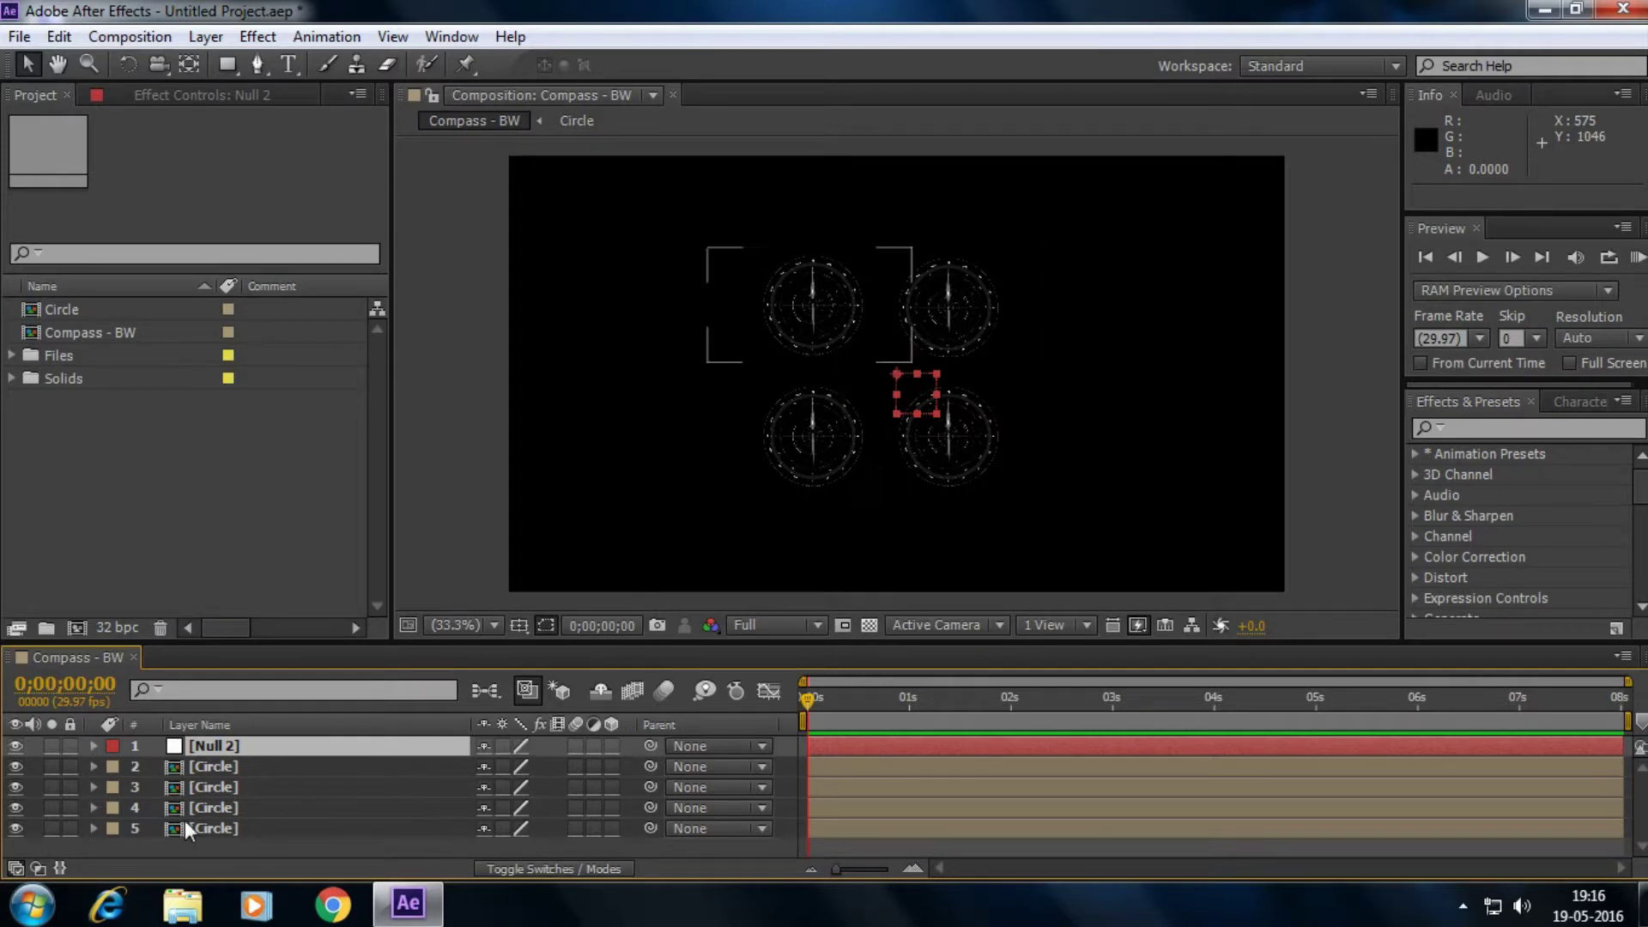
Parent each of the four Circle layers to the Null 2 layer.
left_click(234, 766)
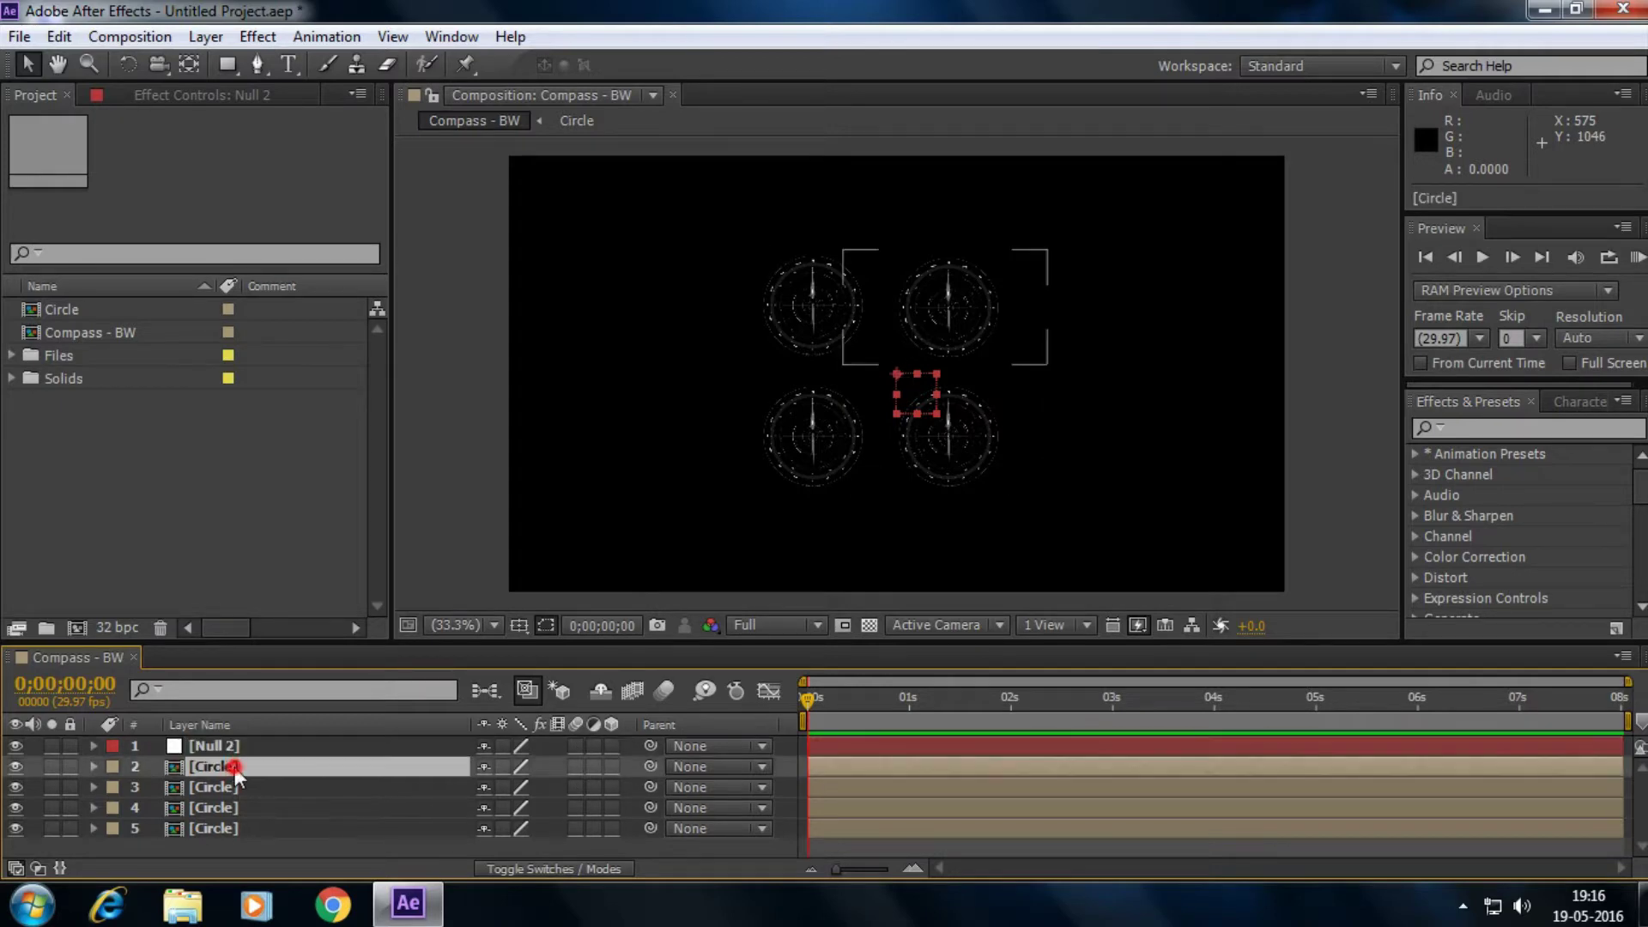
left_click(726, 767)
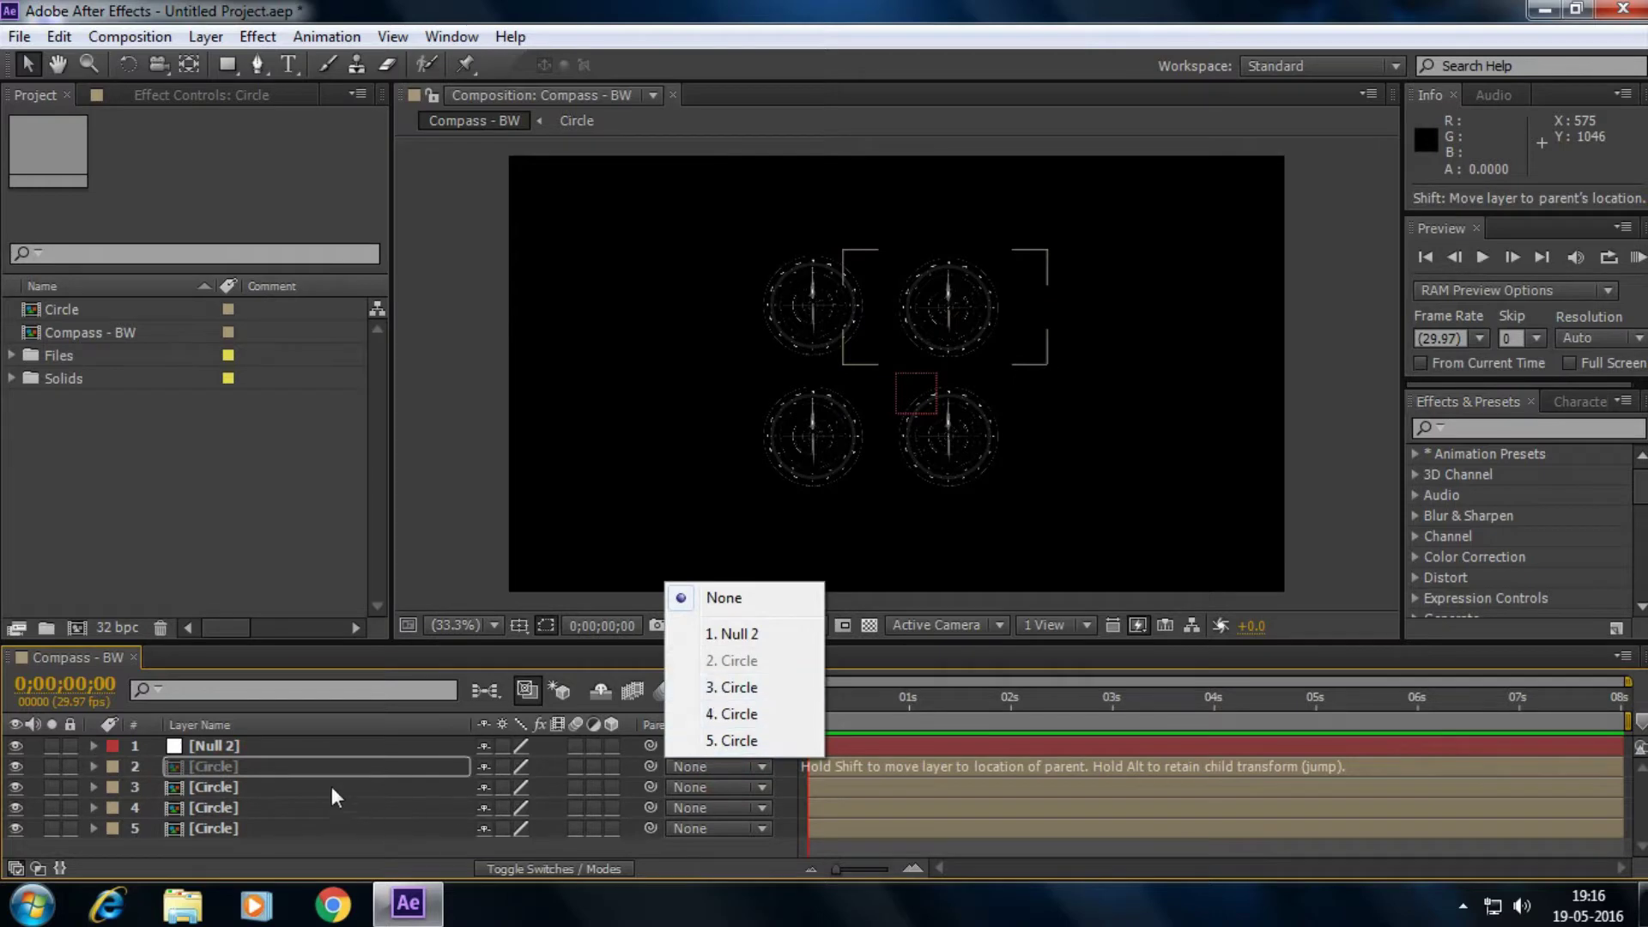
left_click(761, 640)
left_click(734, 786)
left_click(754, 654)
left_click(733, 806)
left_click(740, 675)
left_click(729, 829)
left_click(737, 695)
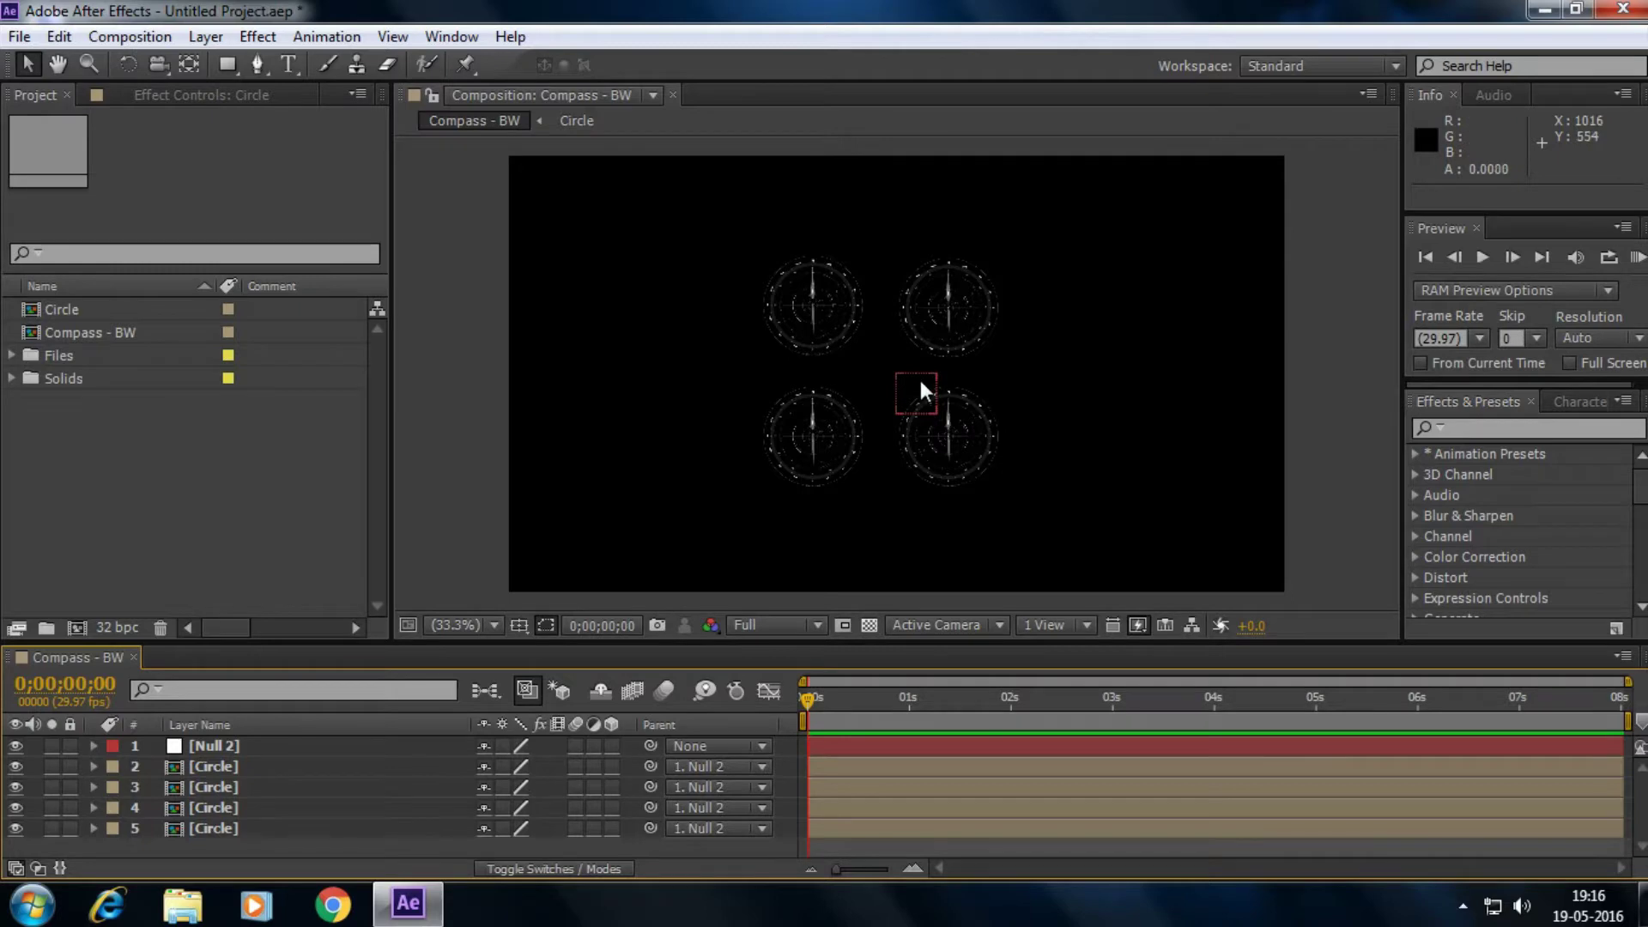
Try moving the null object to shift all the compasses together, and undo the move.
left_click_drag(919, 387, 887, 429)
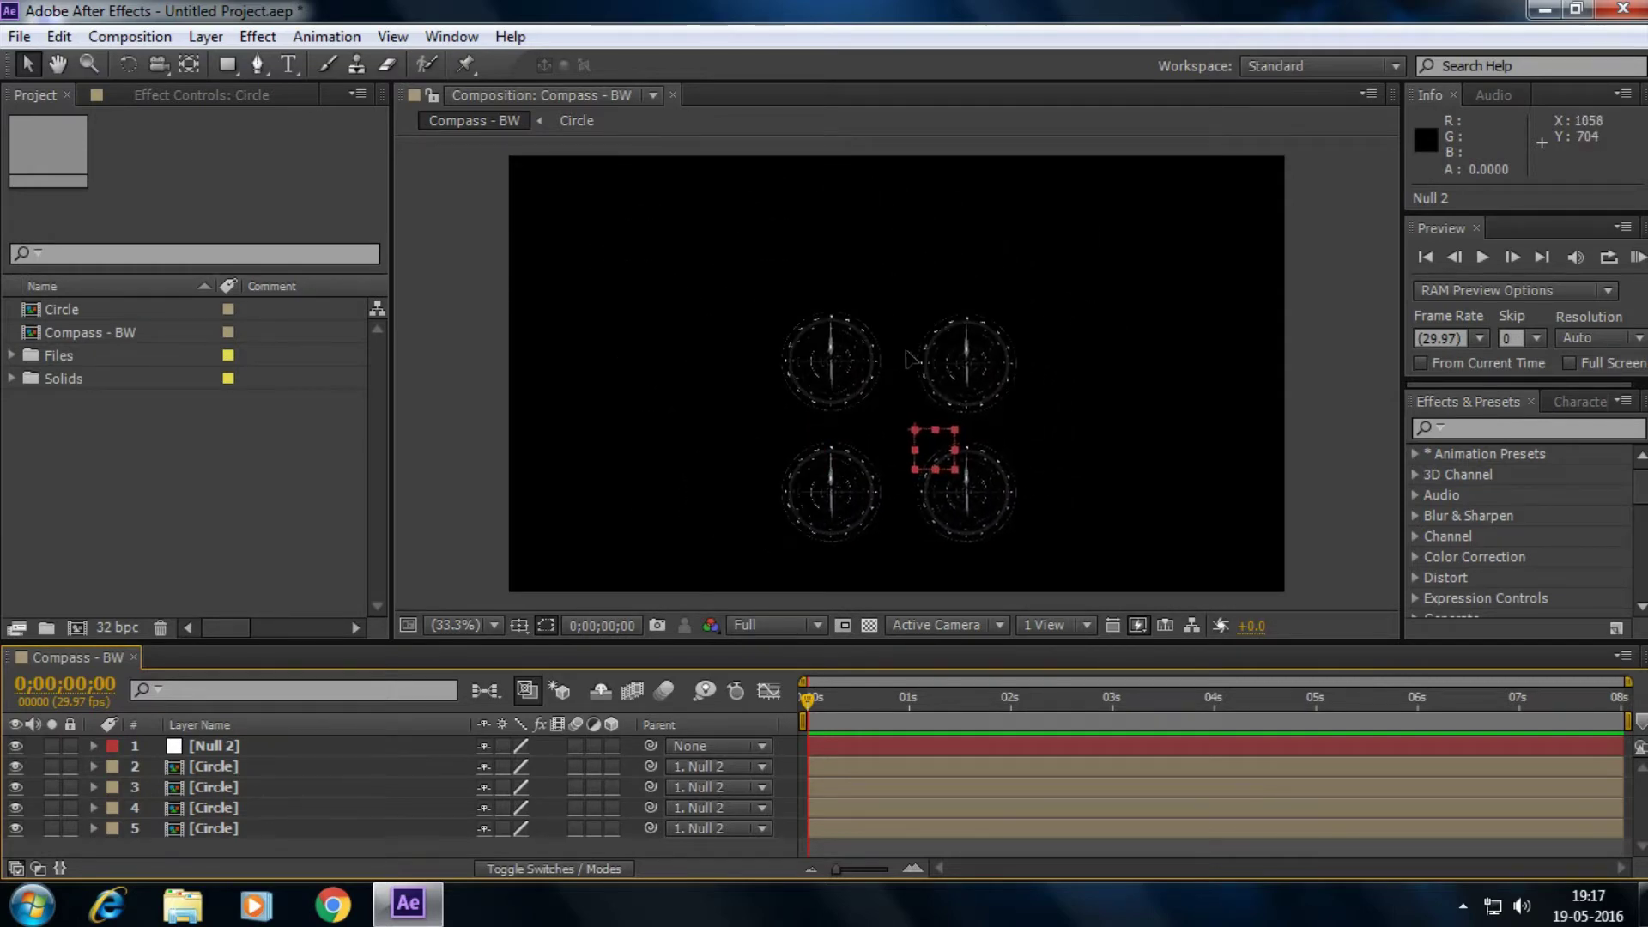
left_click_drag(897, 357, 905, 350)
key("ctrl+z")
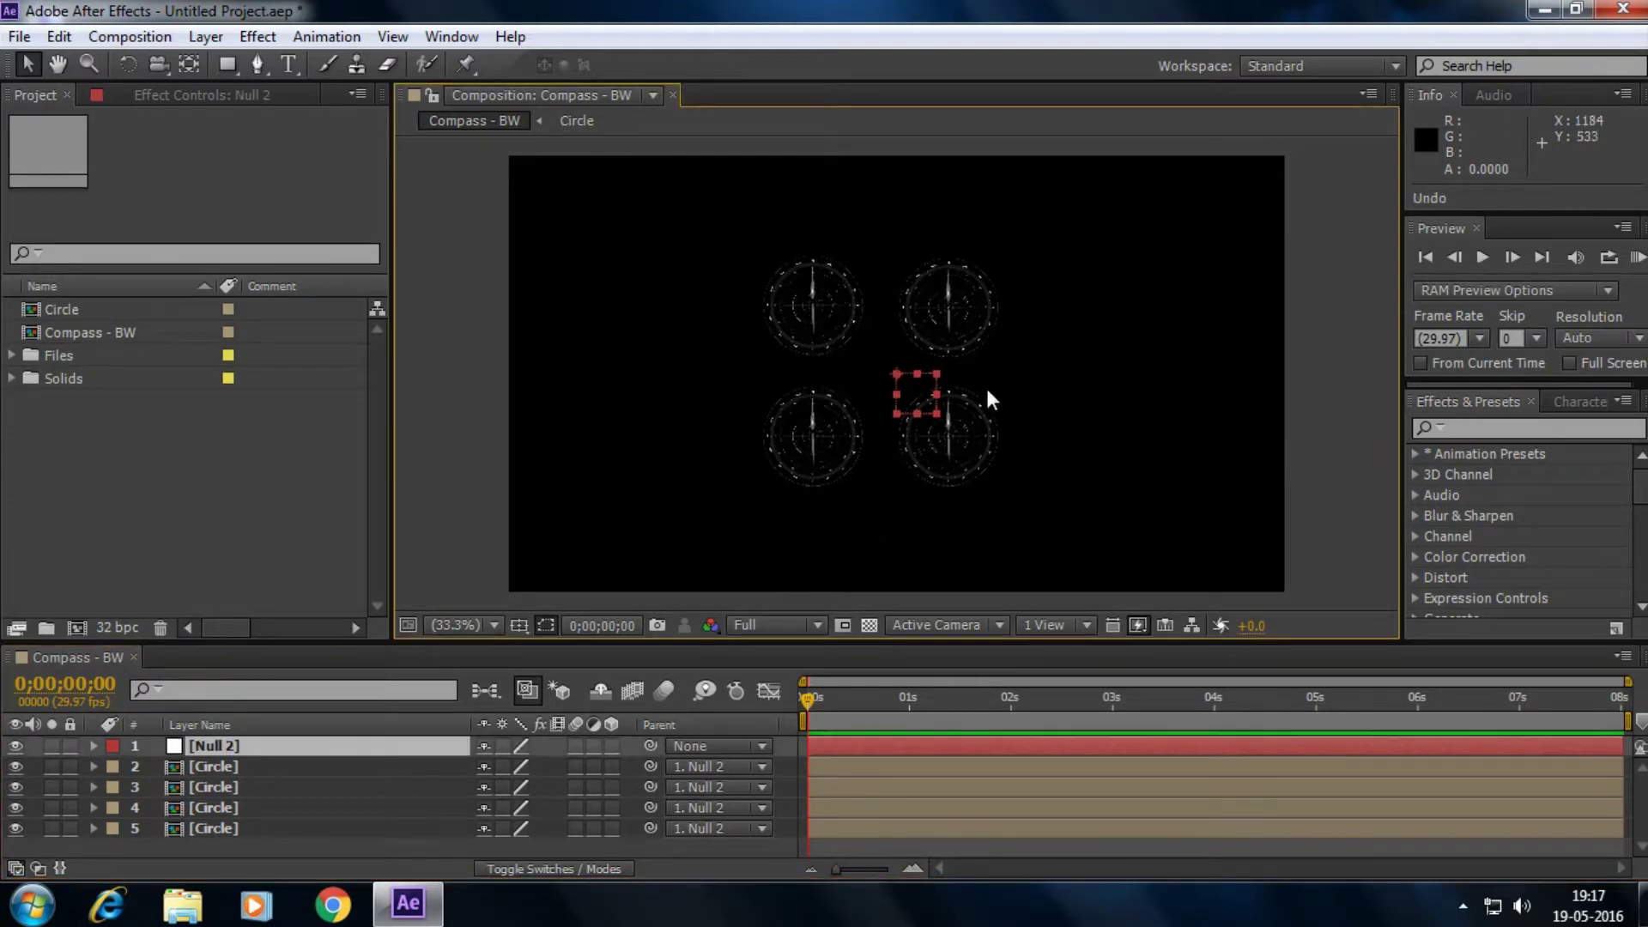
Scale the Null 2 layer up to 135% so the parented compasses grow with it.
key("s")
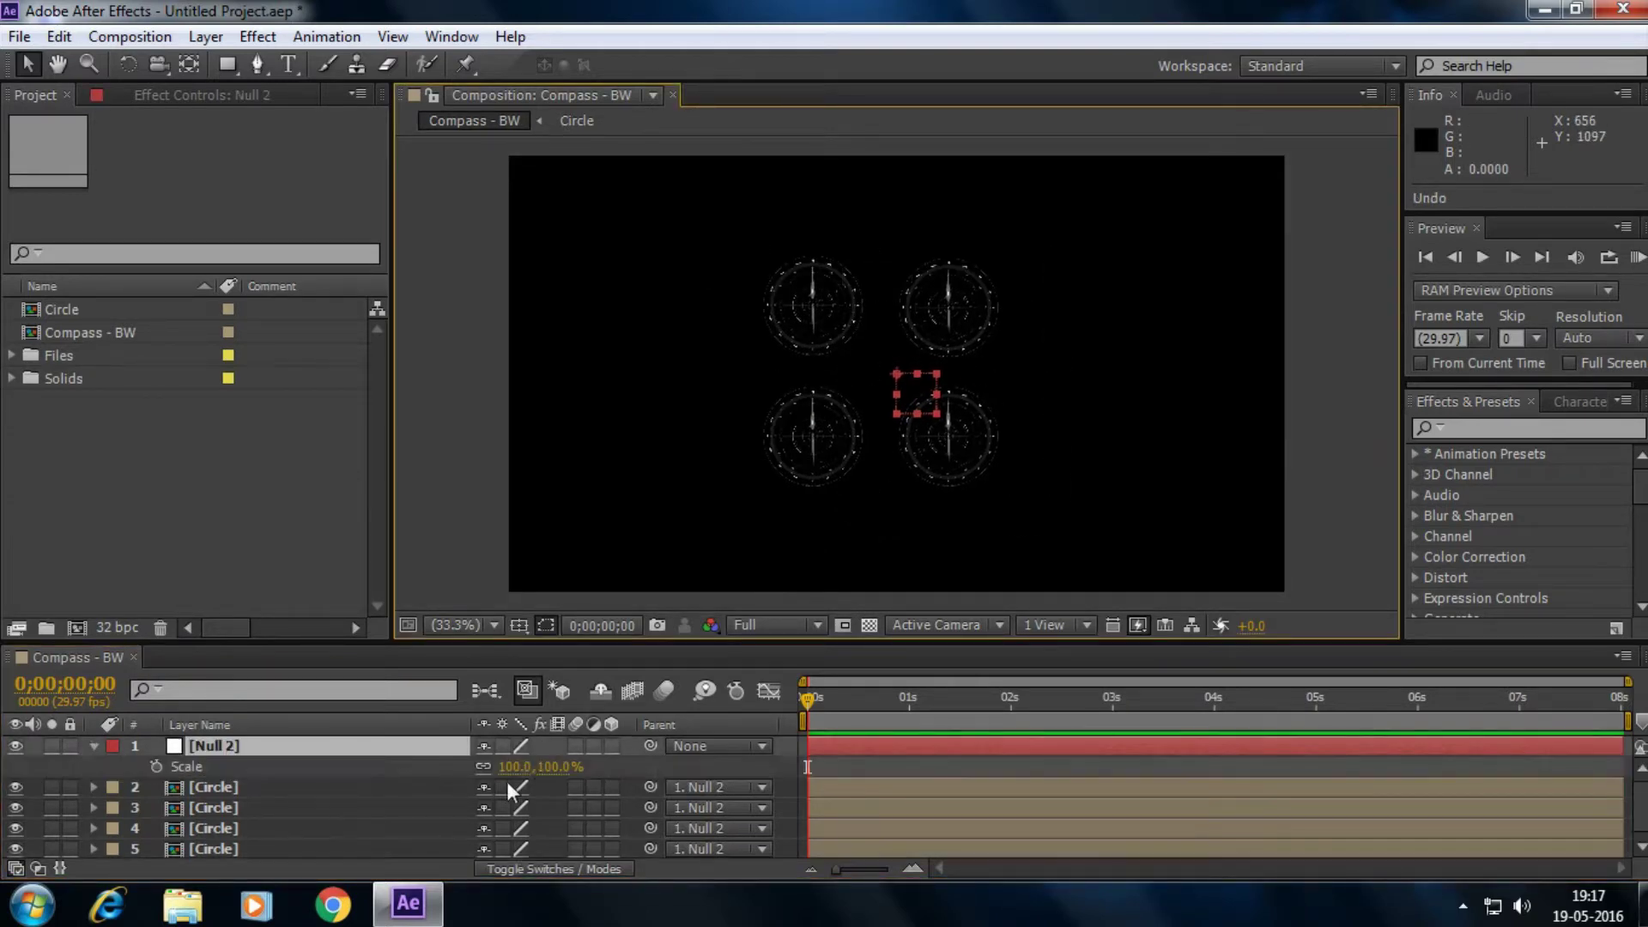
left_click(229, 745)
key("s")
key("s")
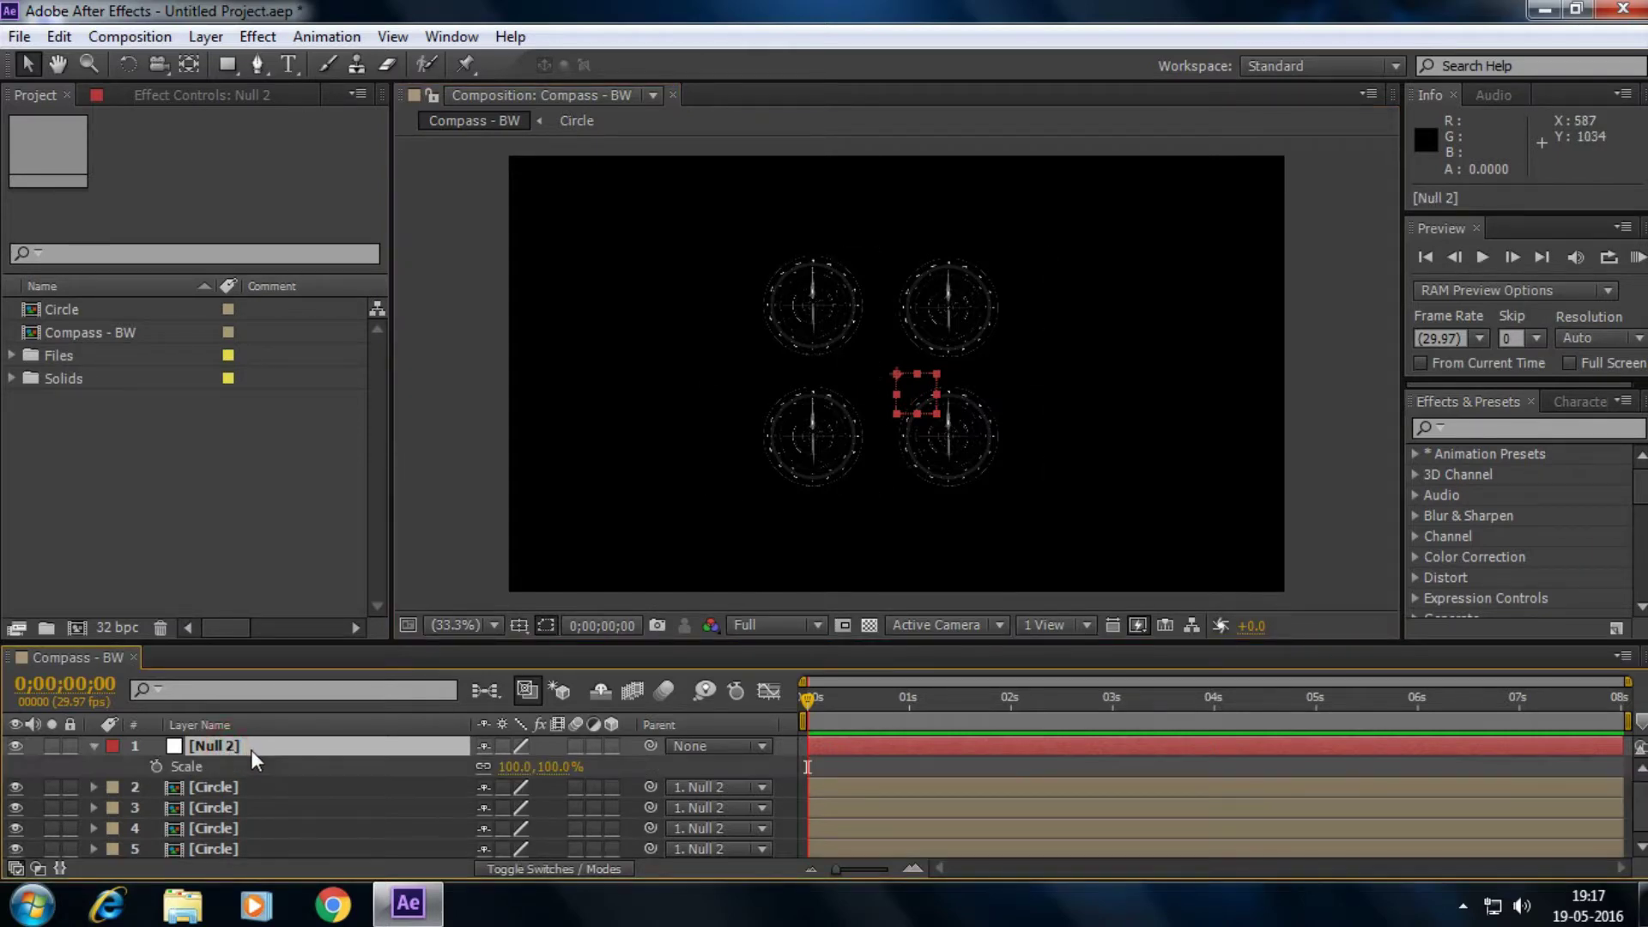
left_click_drag(562, 777, 630, 750)
left_click(577, 770)
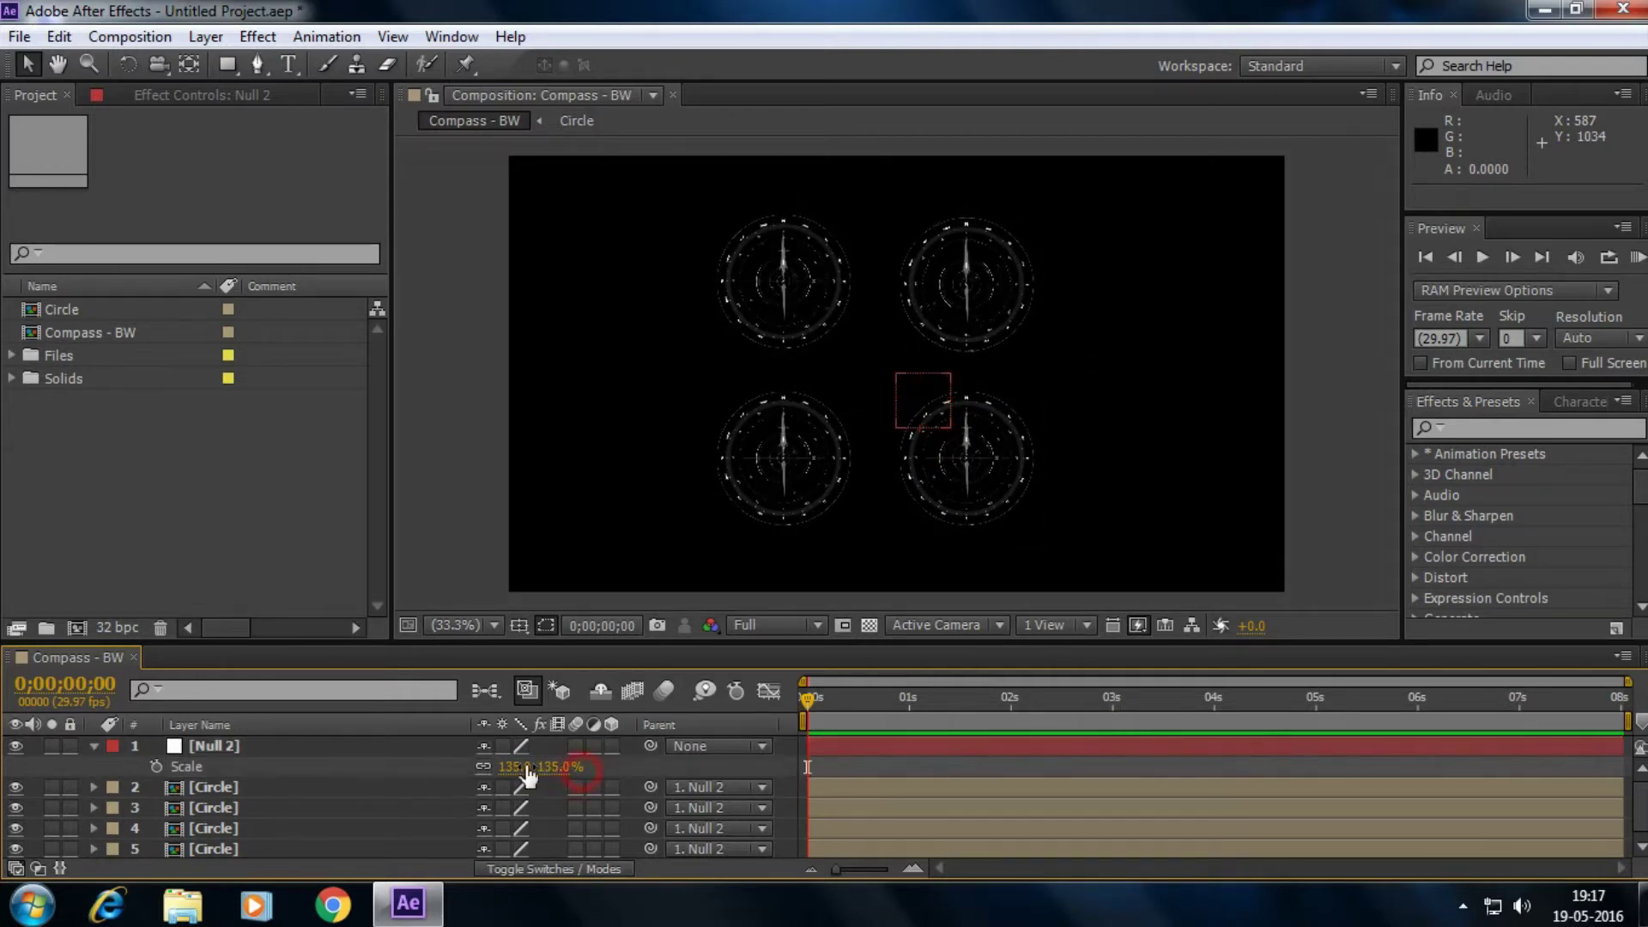
left_click(93, 746)
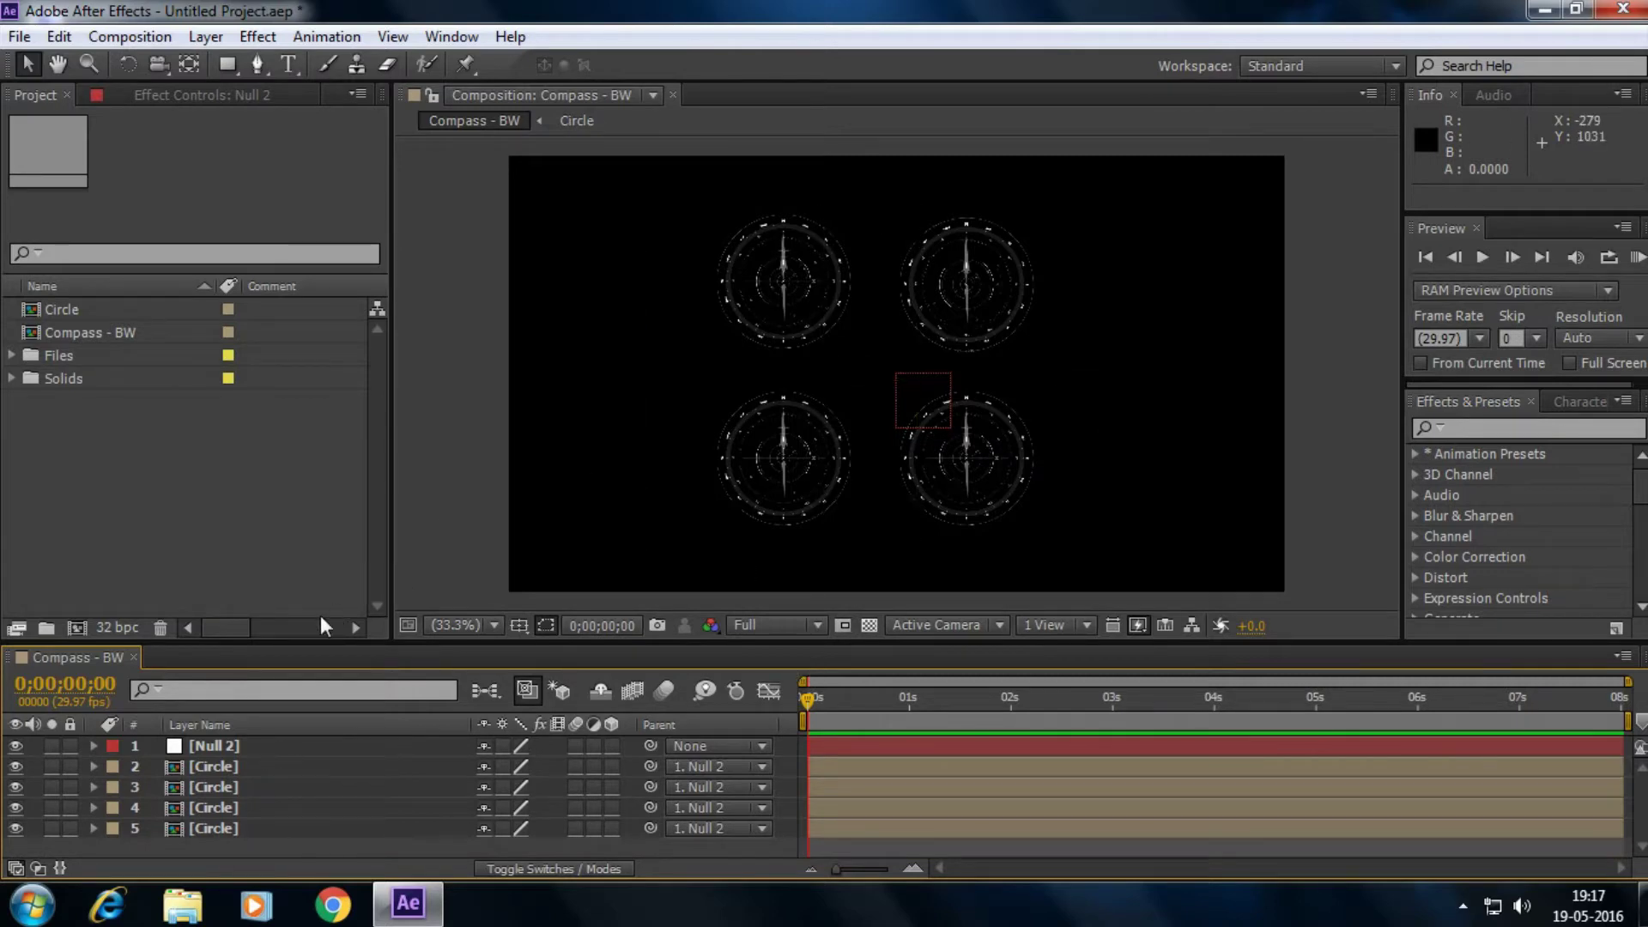
Keyframe the Null 2 layer's rotation from 0° at the start to about a half turn at 4 seconds.
left_click(235, 745)
key("r")
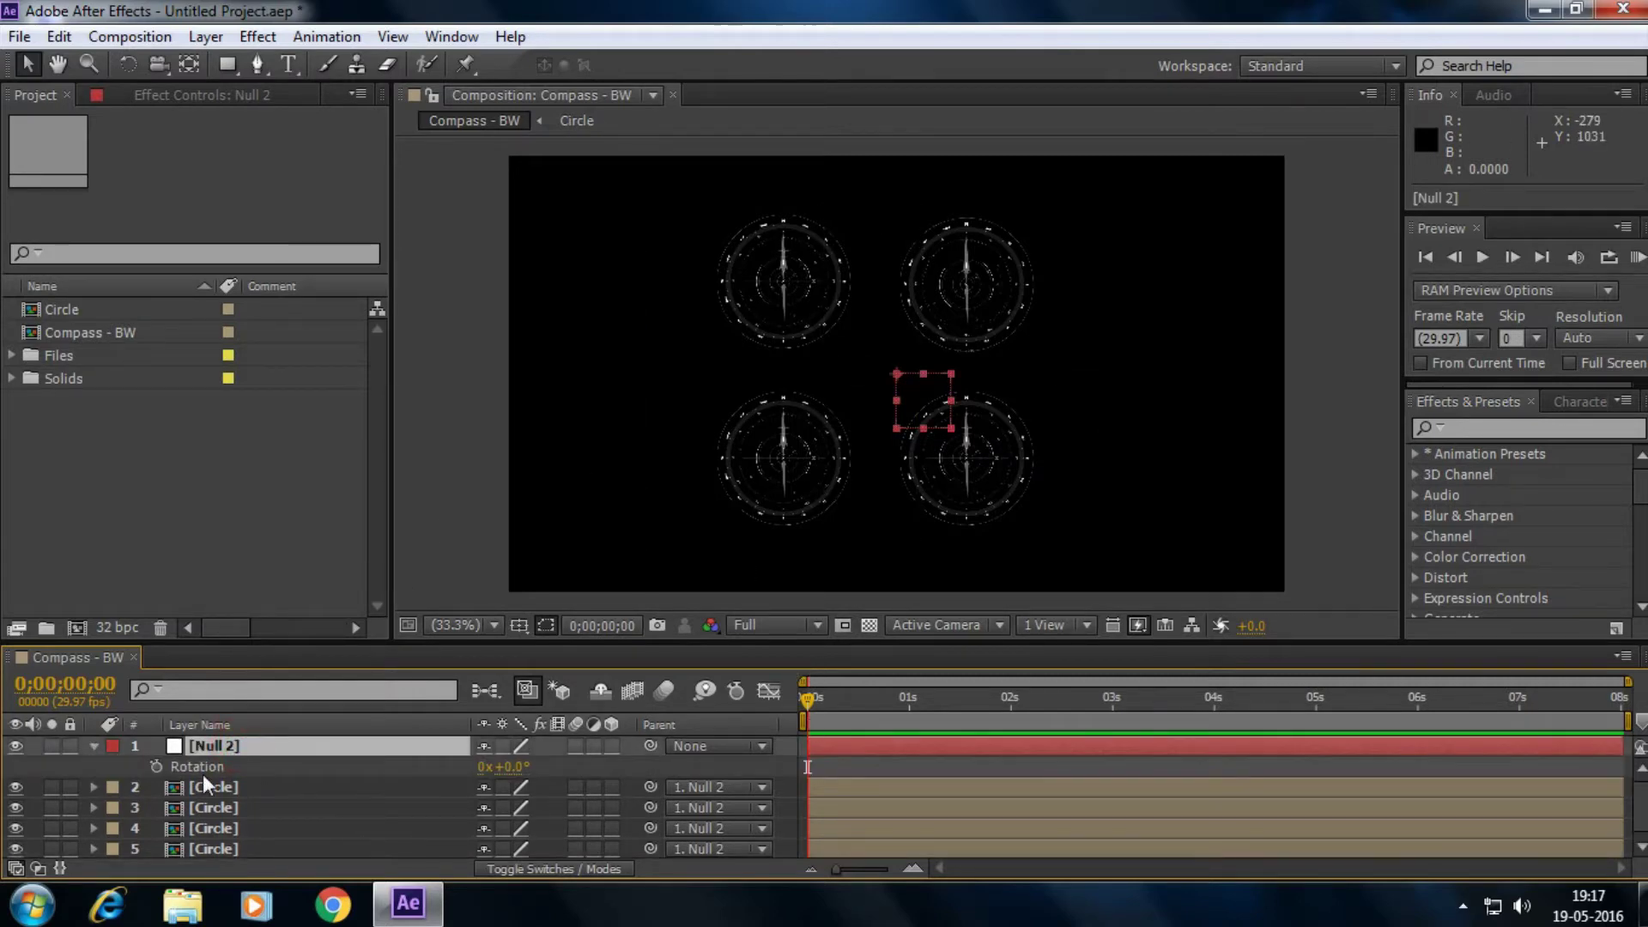
left_click(156, 766)
left_click(1213, 702)
left_click_drag(562, 769, 724, 765)
key("F2")
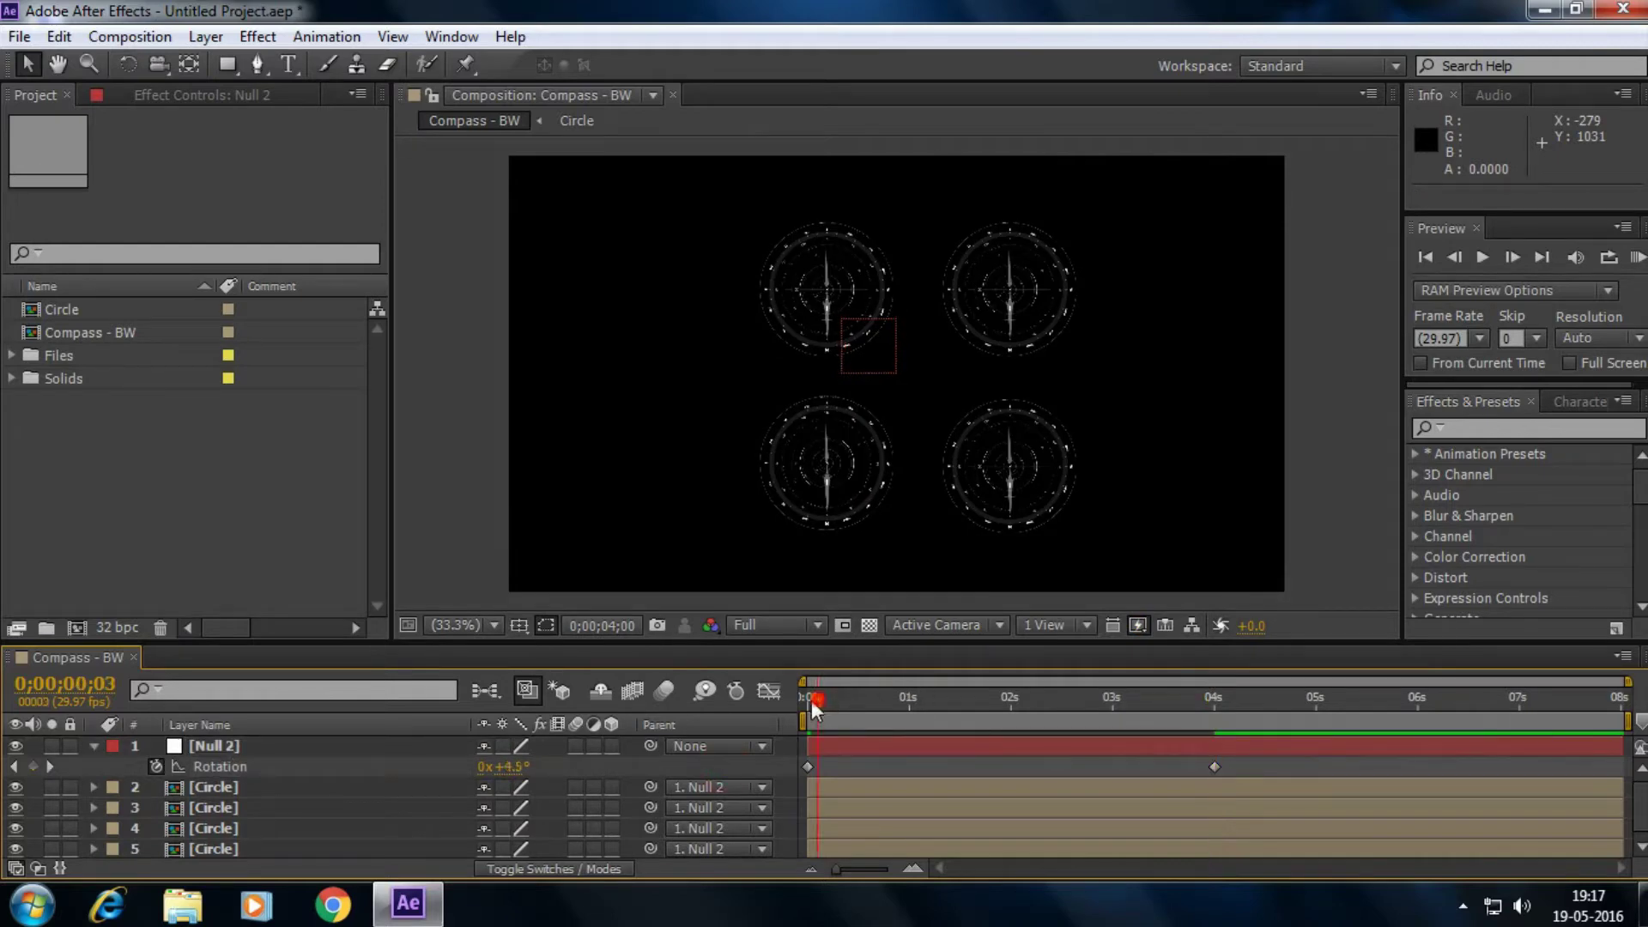
Preview the null-driven rotation of the four compasses and return to the start of the timeline.
left_click(817, 698)
key("KP_0")
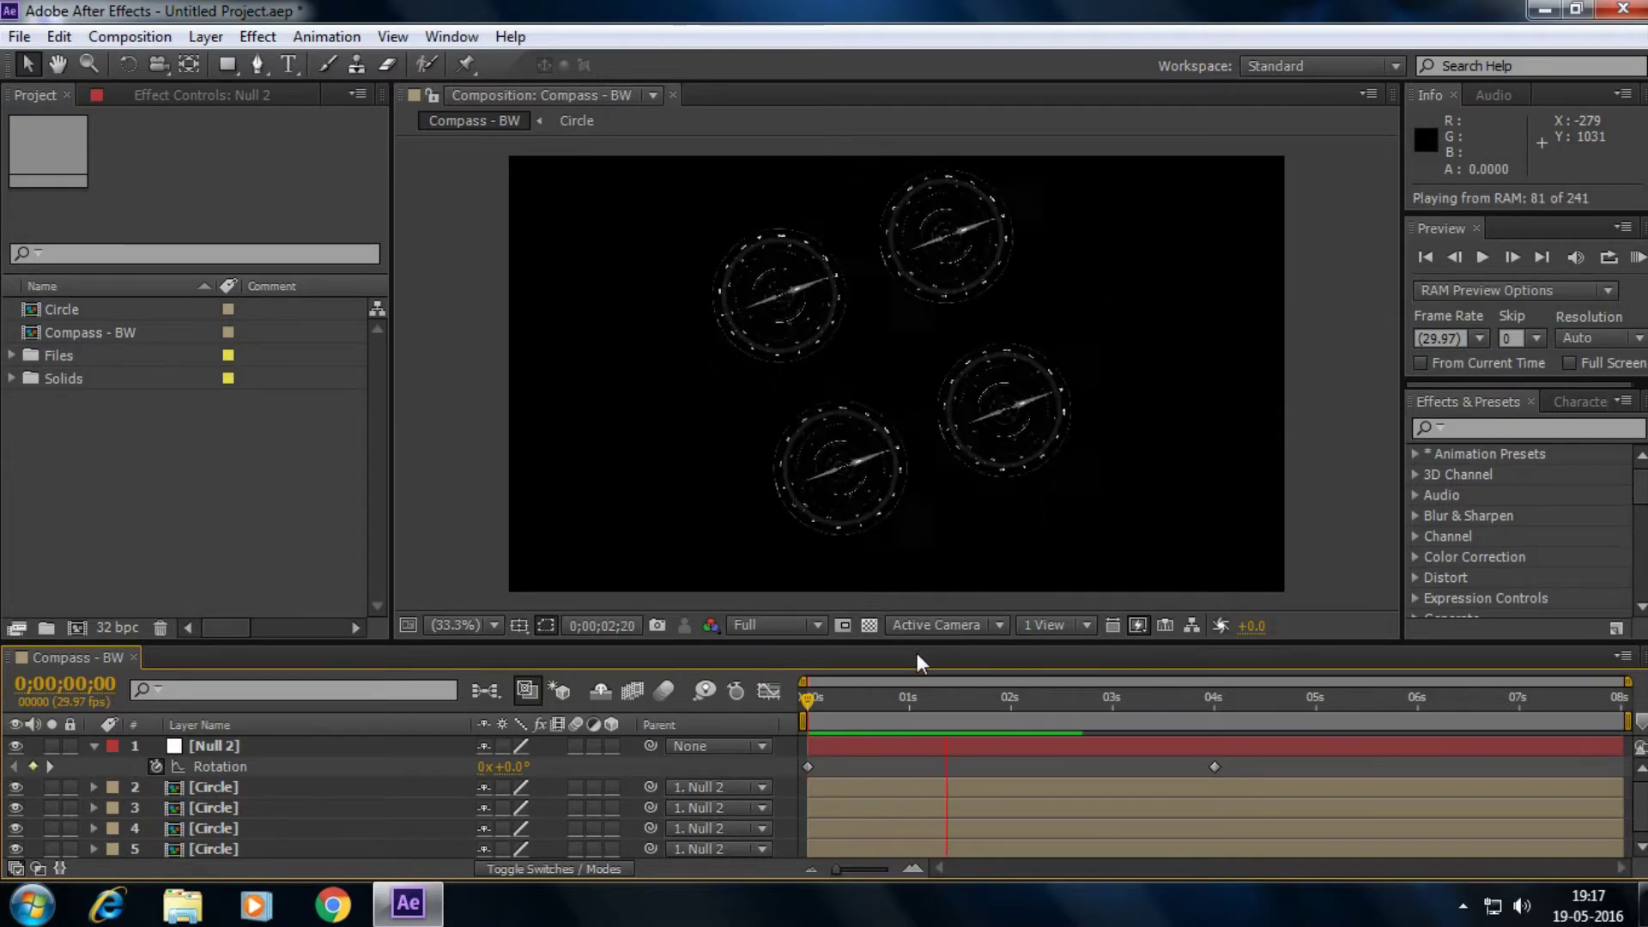
left_click(849, 700)
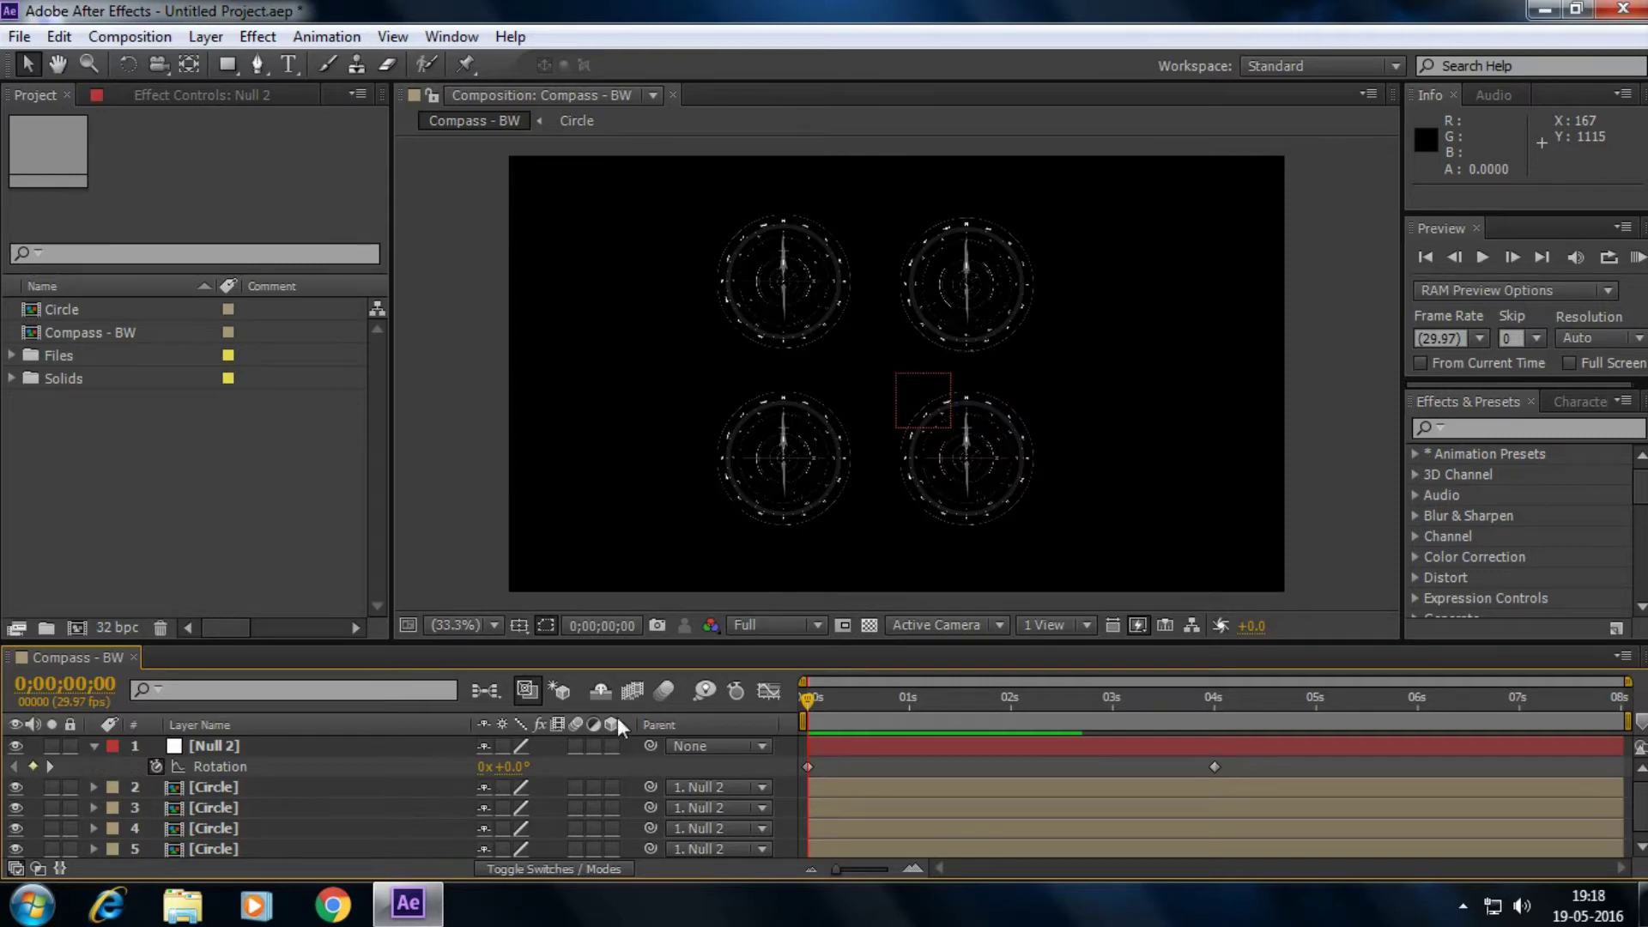
left_click_drag(953, 704, 801, 711)
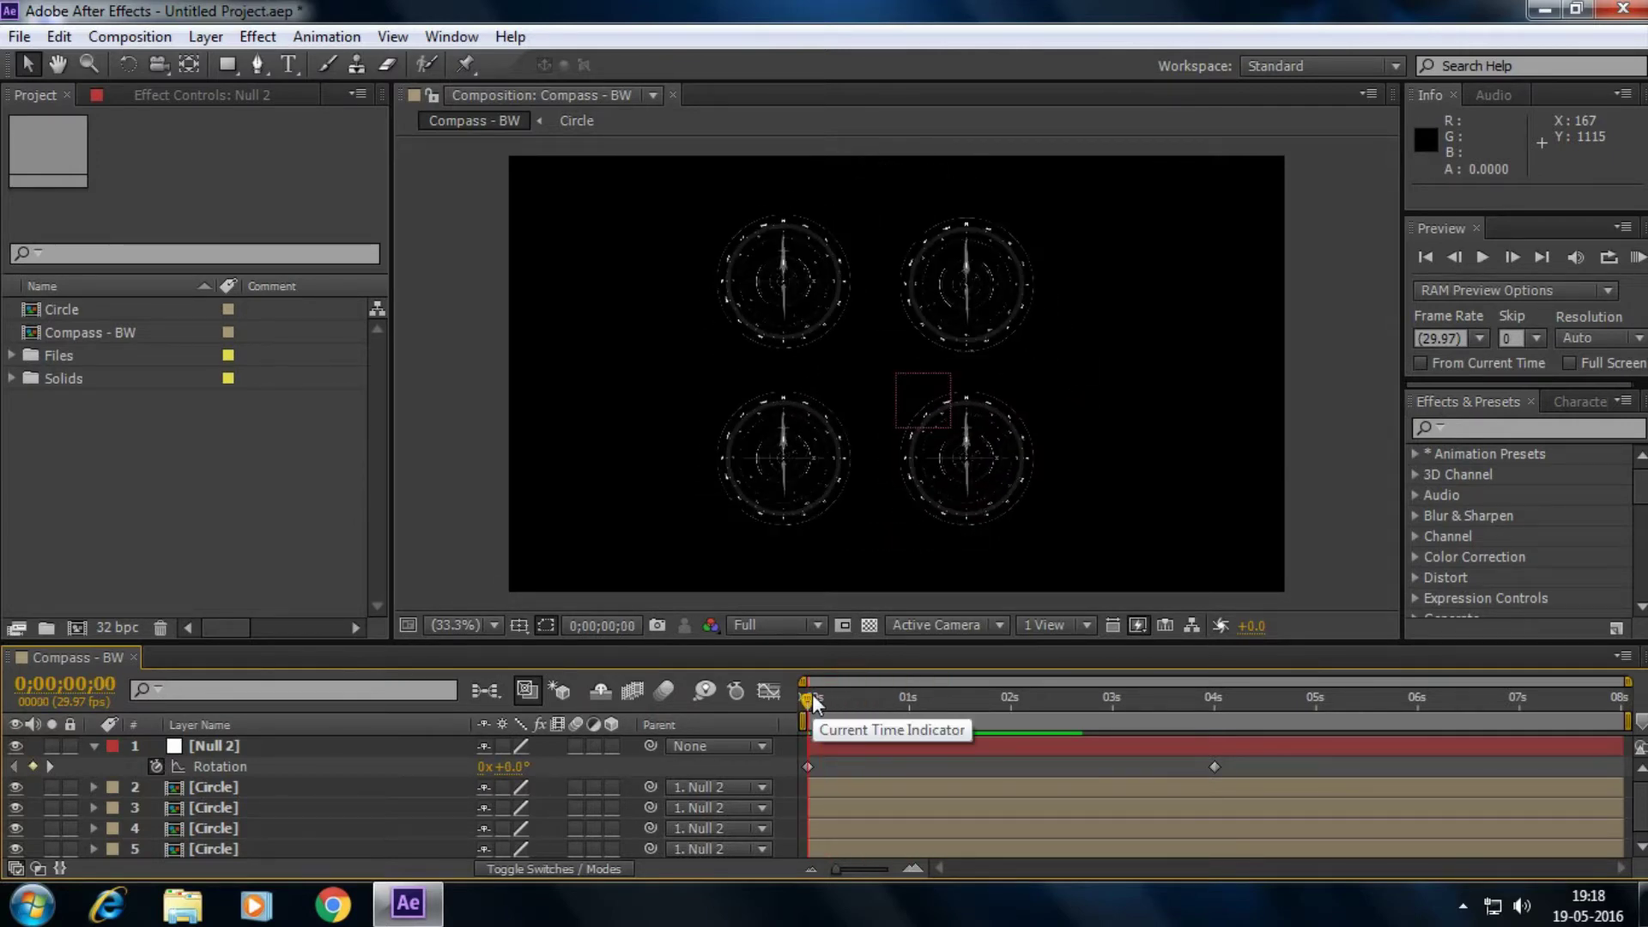
left_click(828, 698)
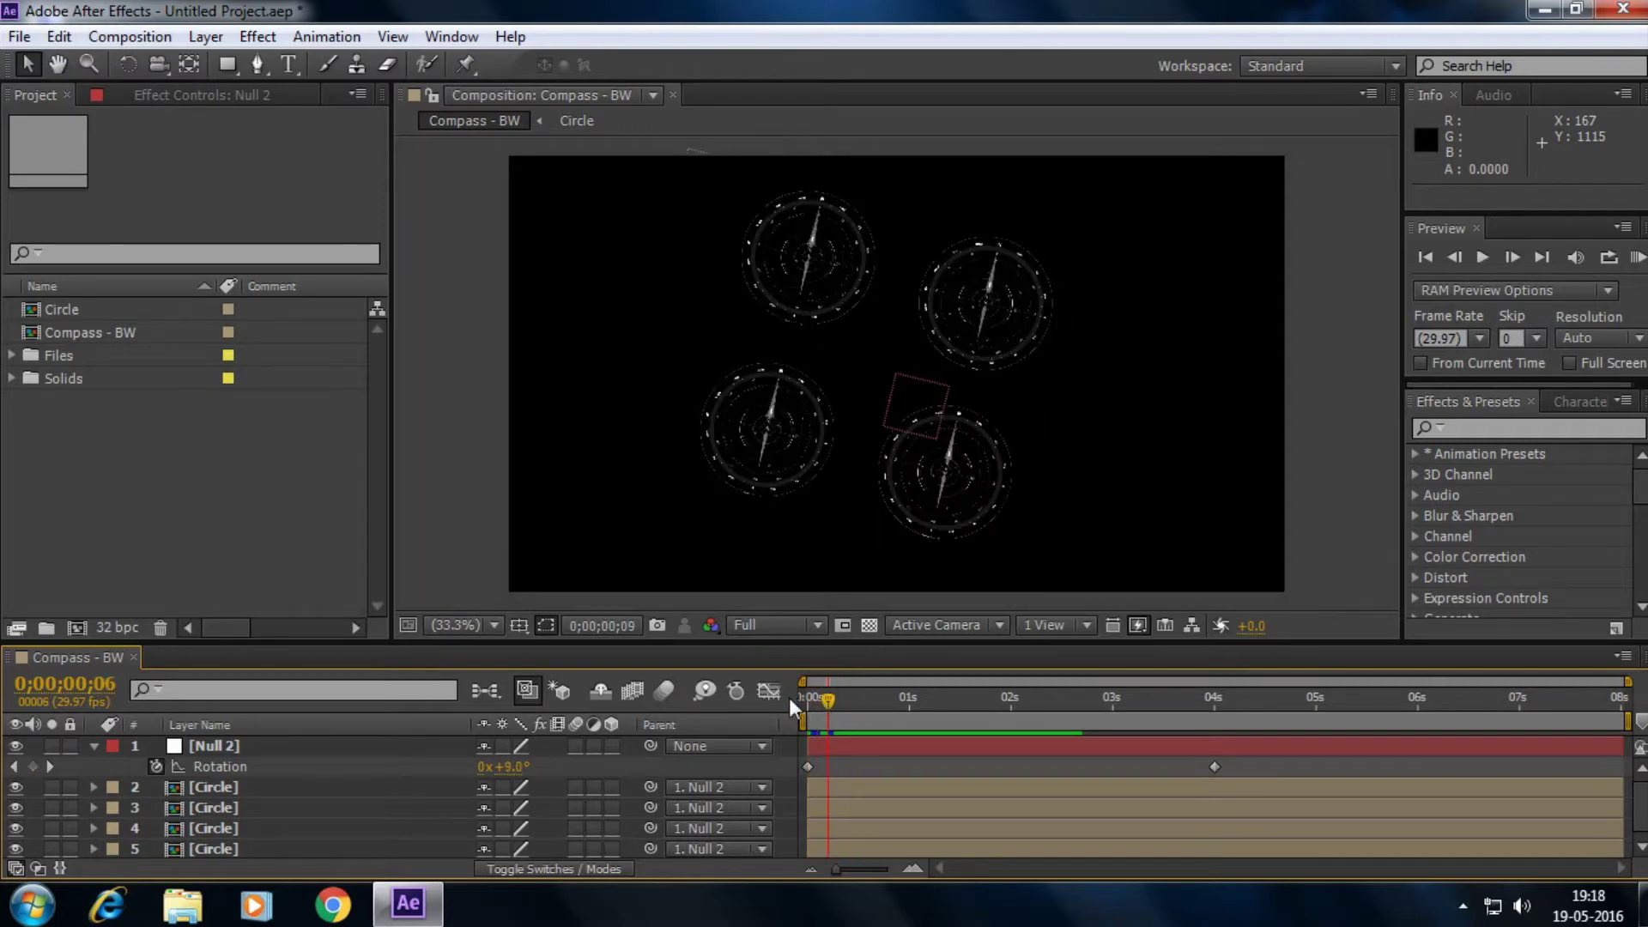
left_click_drag(804, 702, 800, 705)
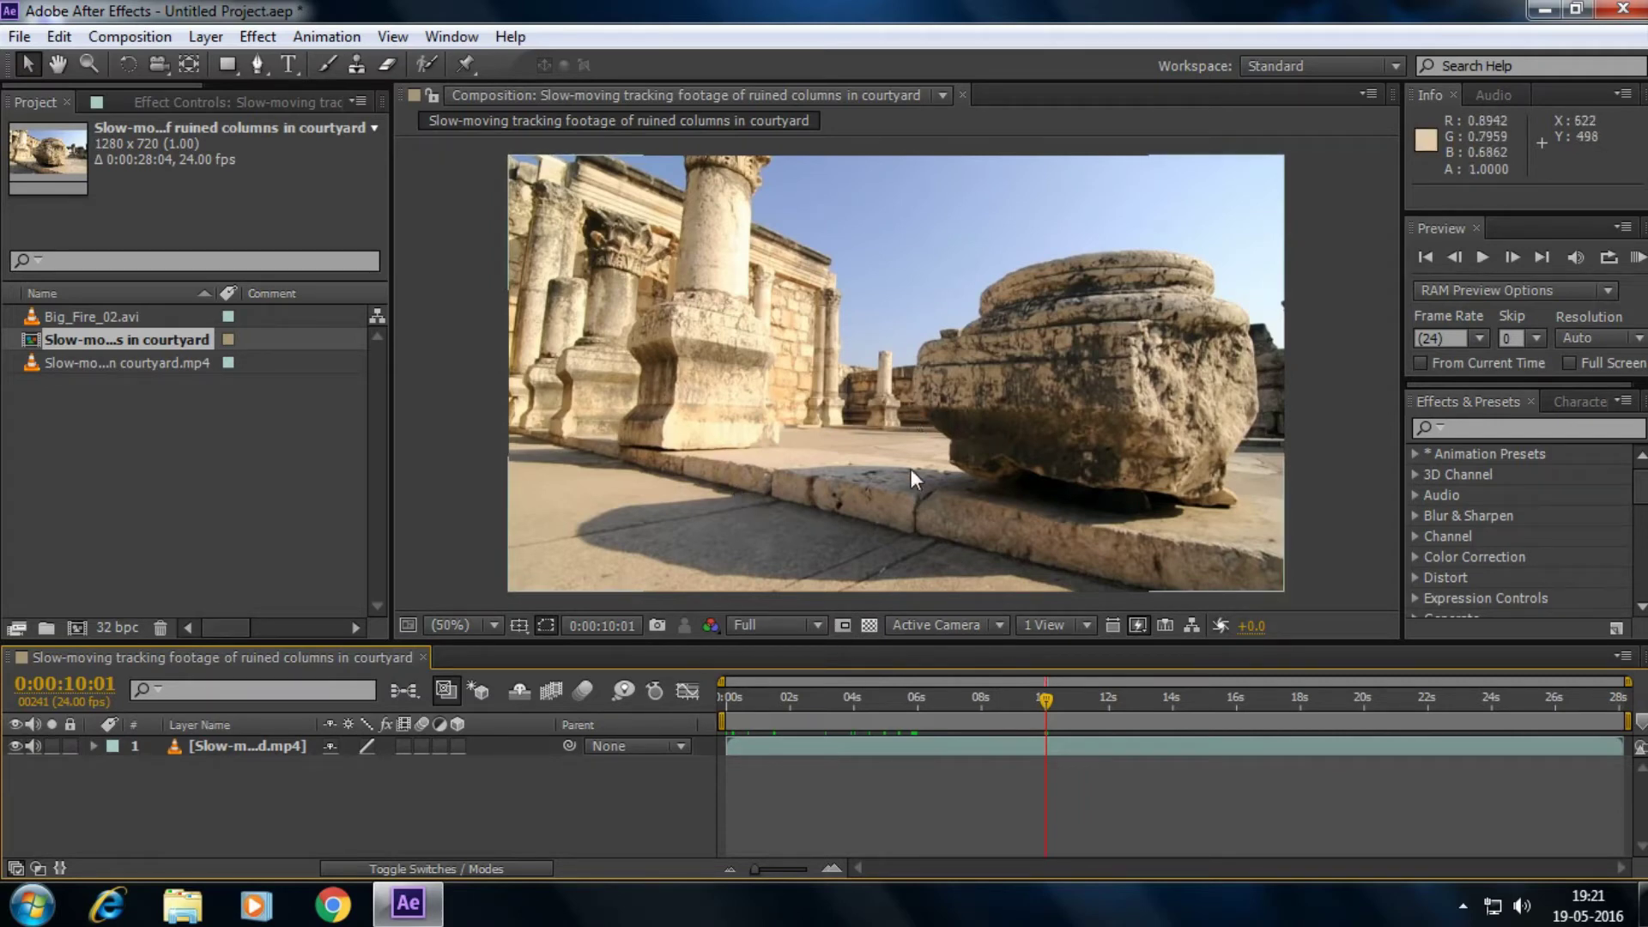
Start Track Motion on the courtyard footage layer and enable Rotation tracking alongside Position.
left_click(234, 750)
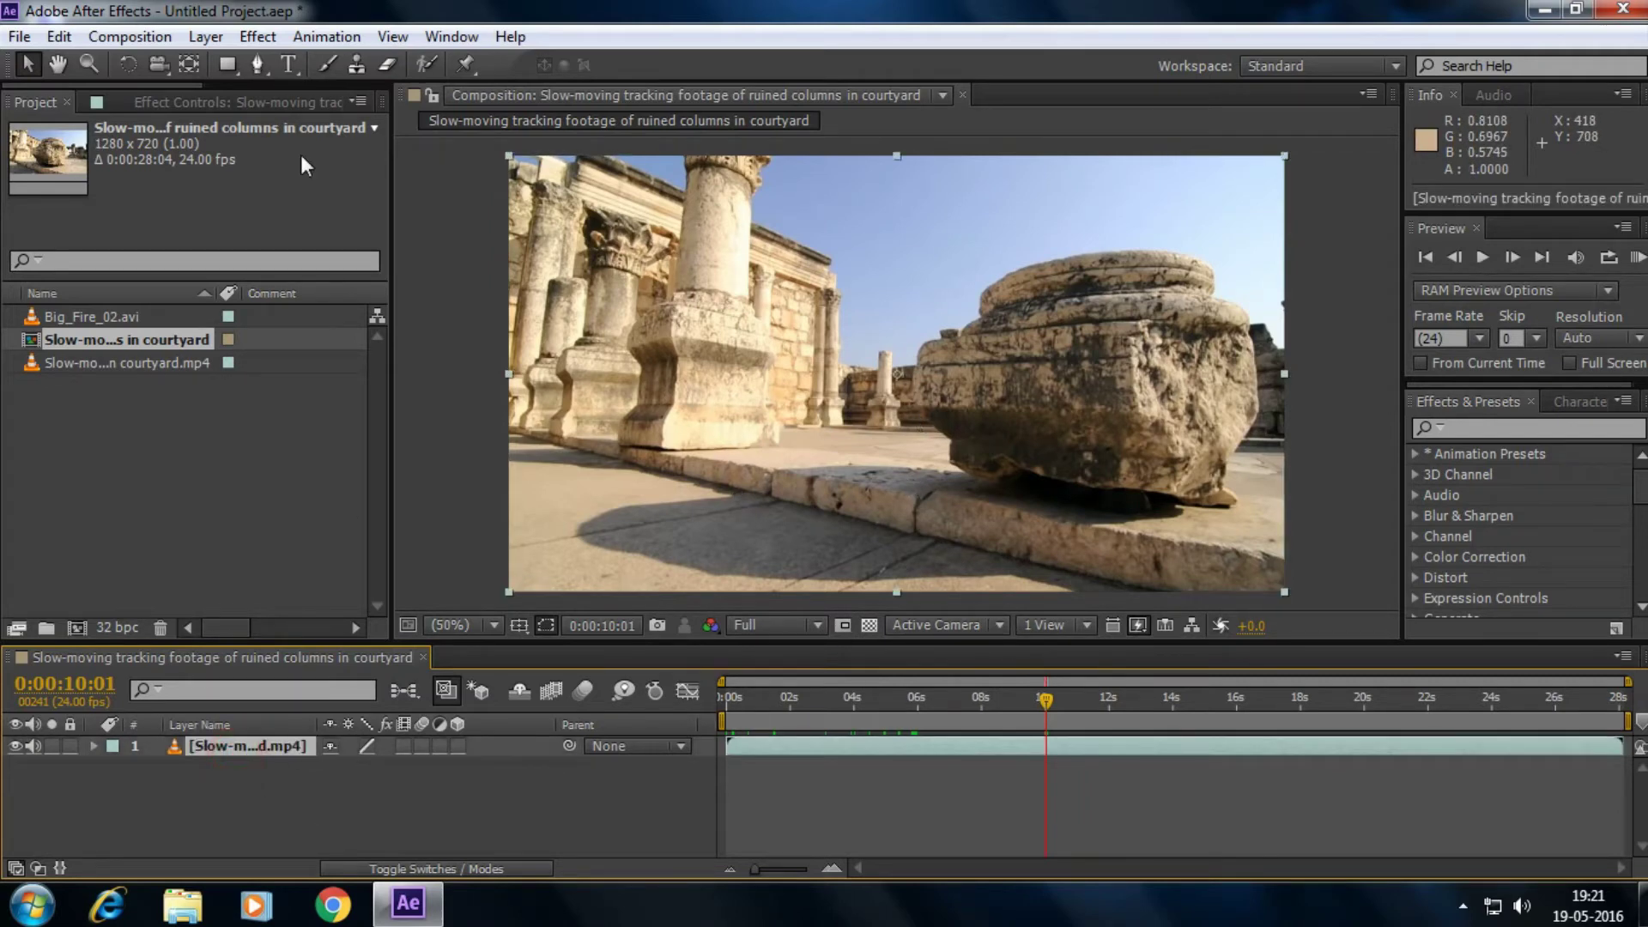
left_click(449, 36)
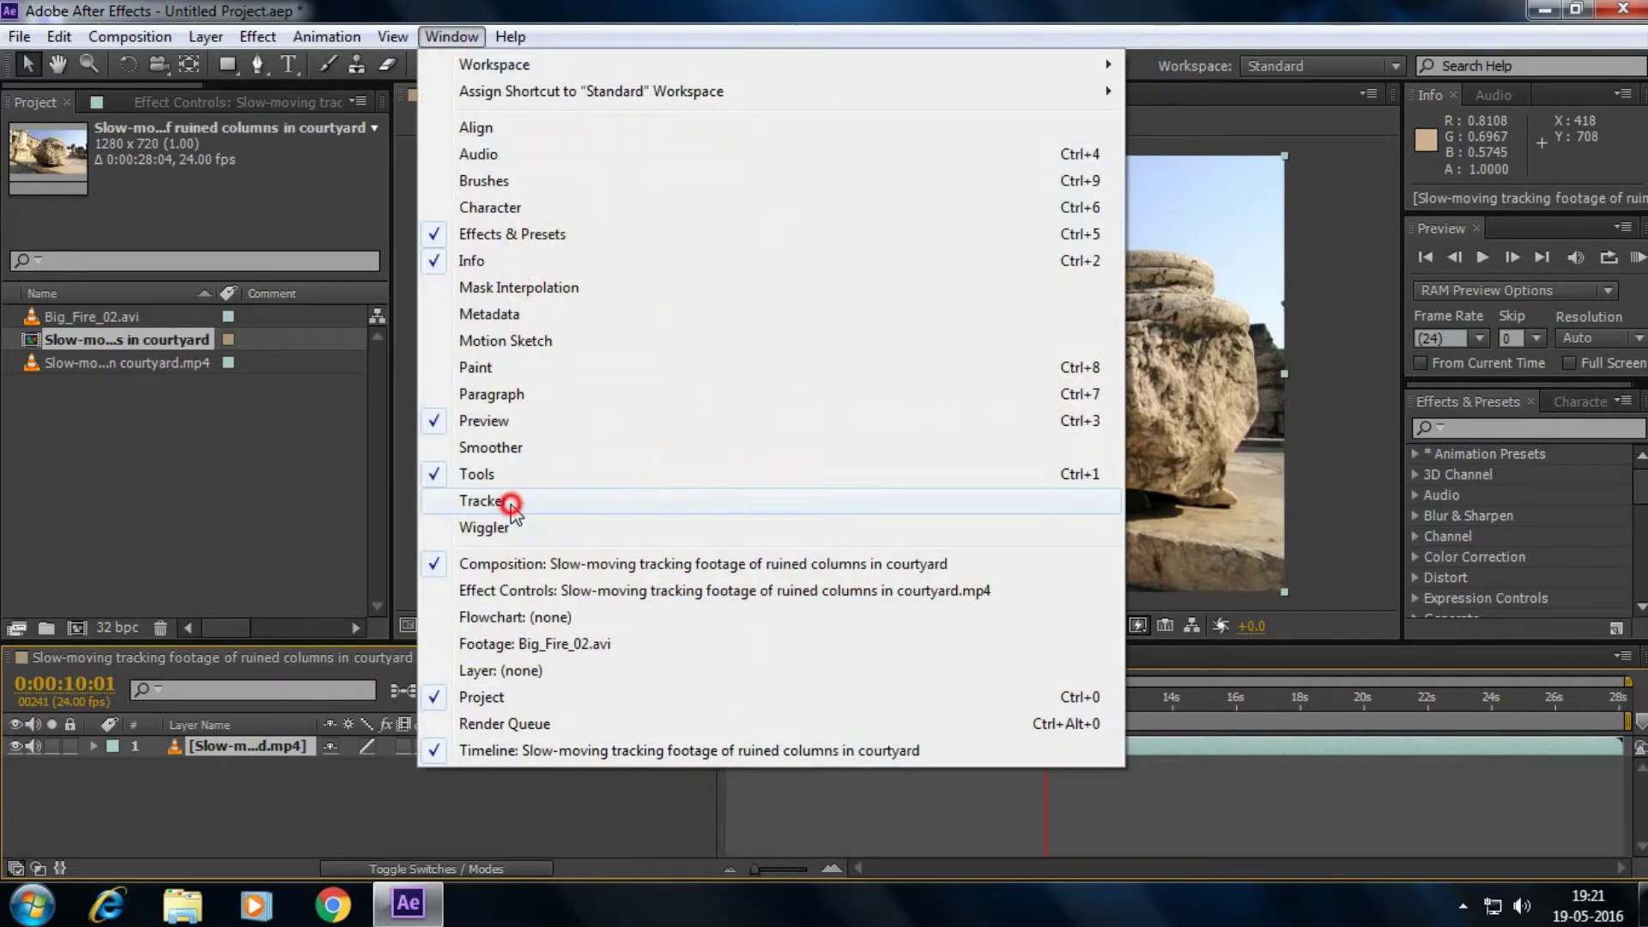
left_click(515, 603)
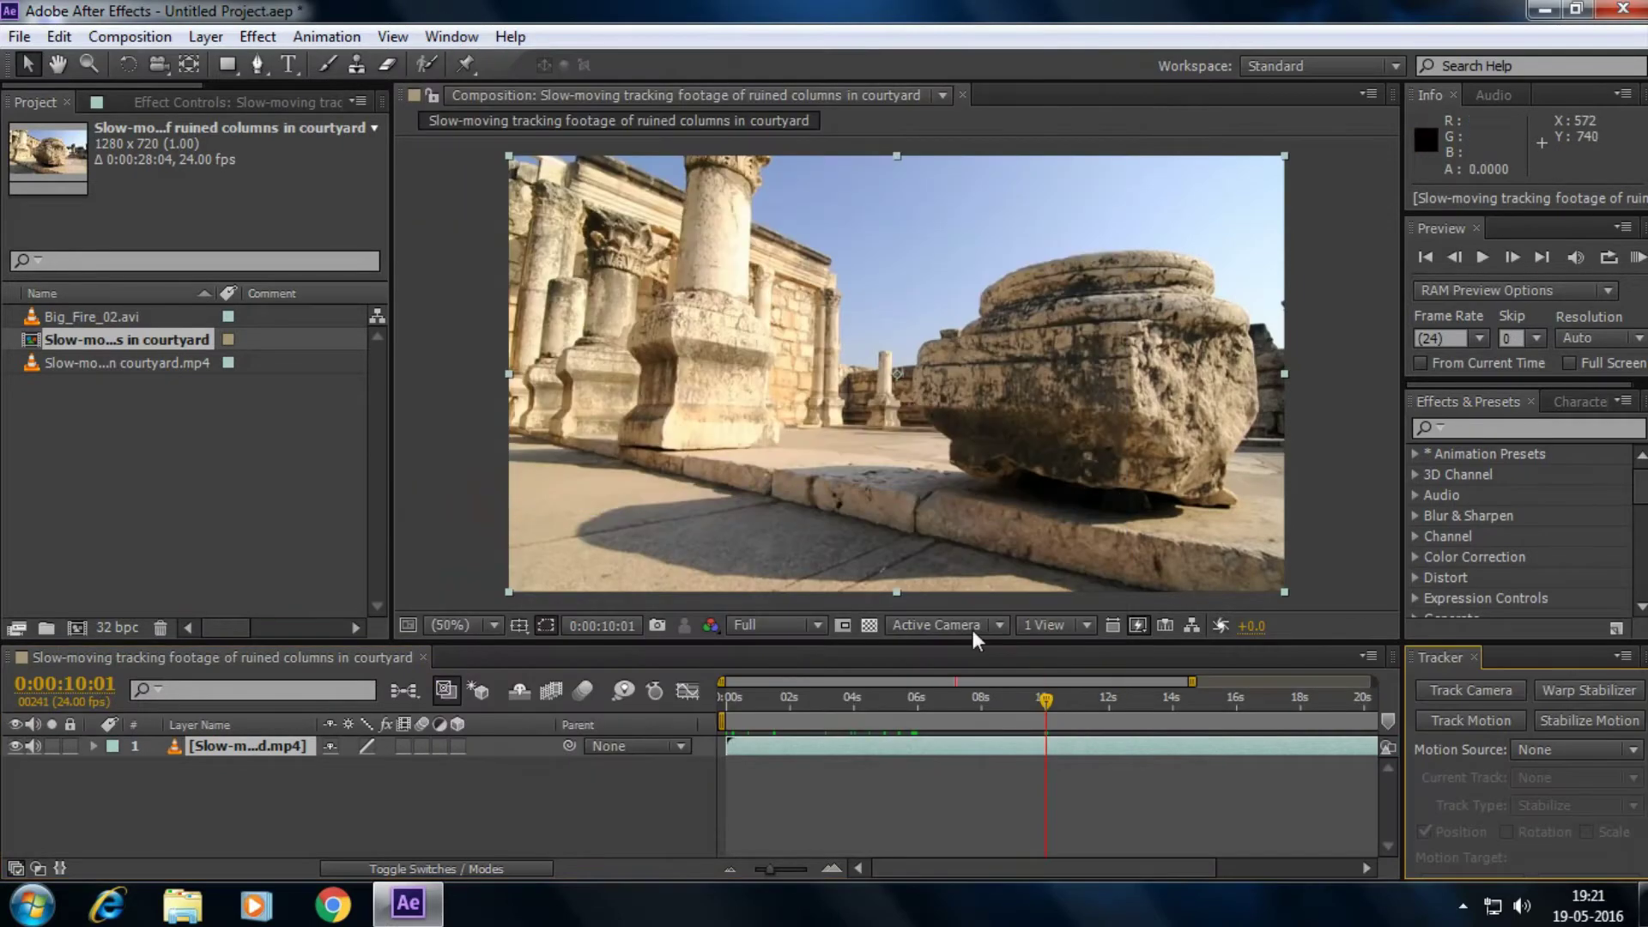
left_click(1486, 720)
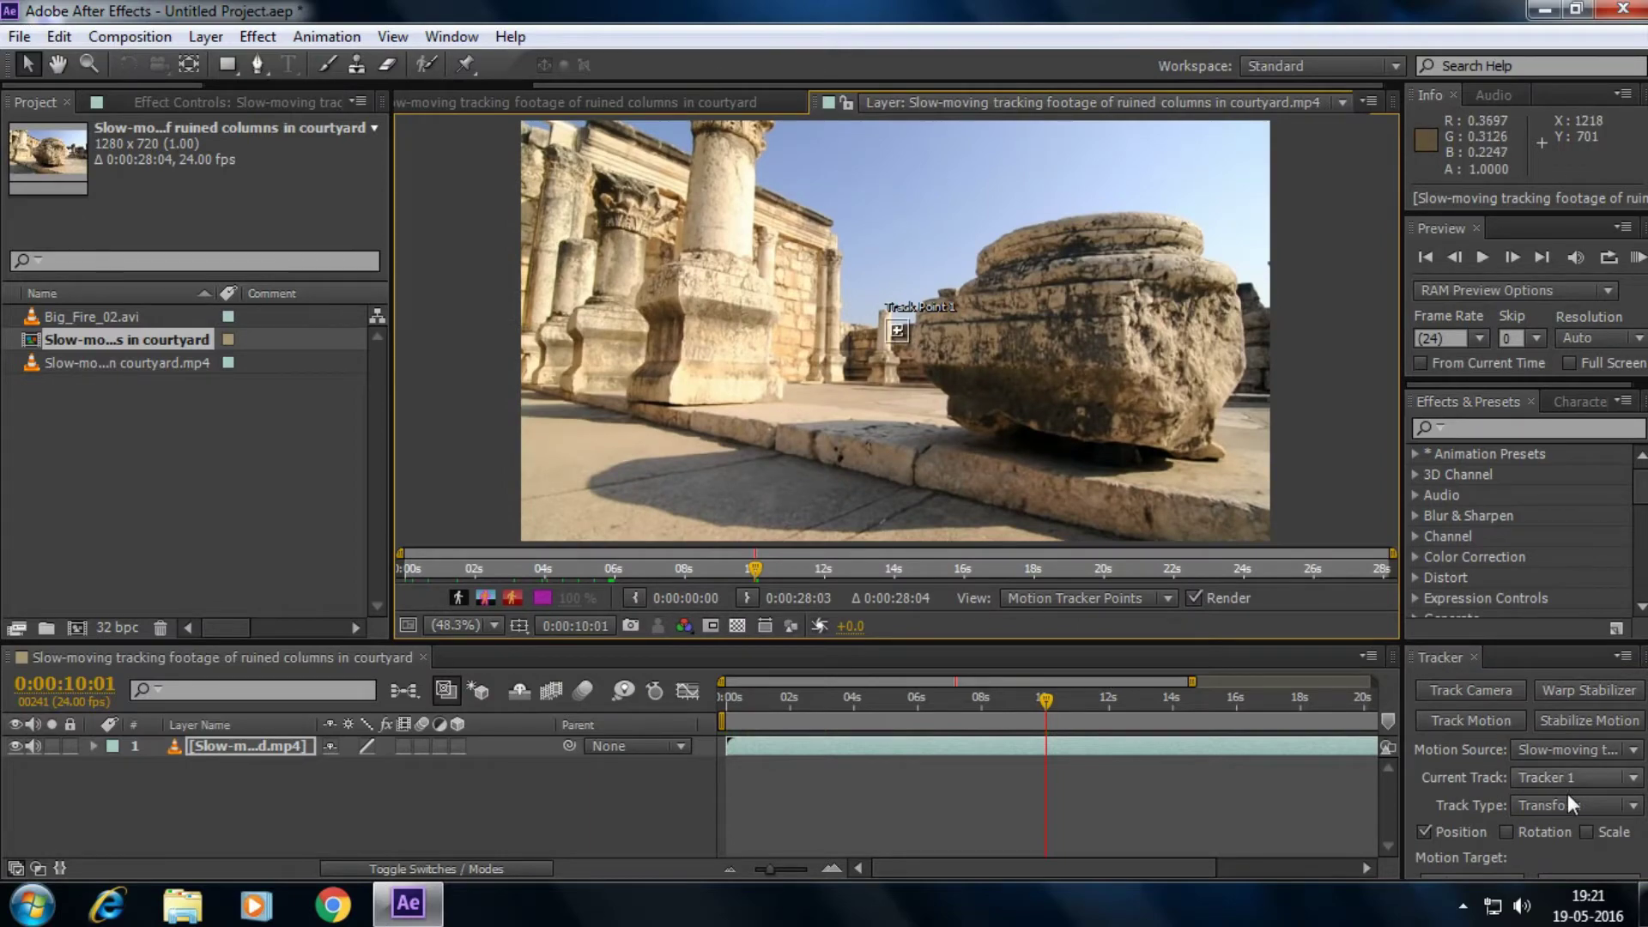
left_click(1506, 833)
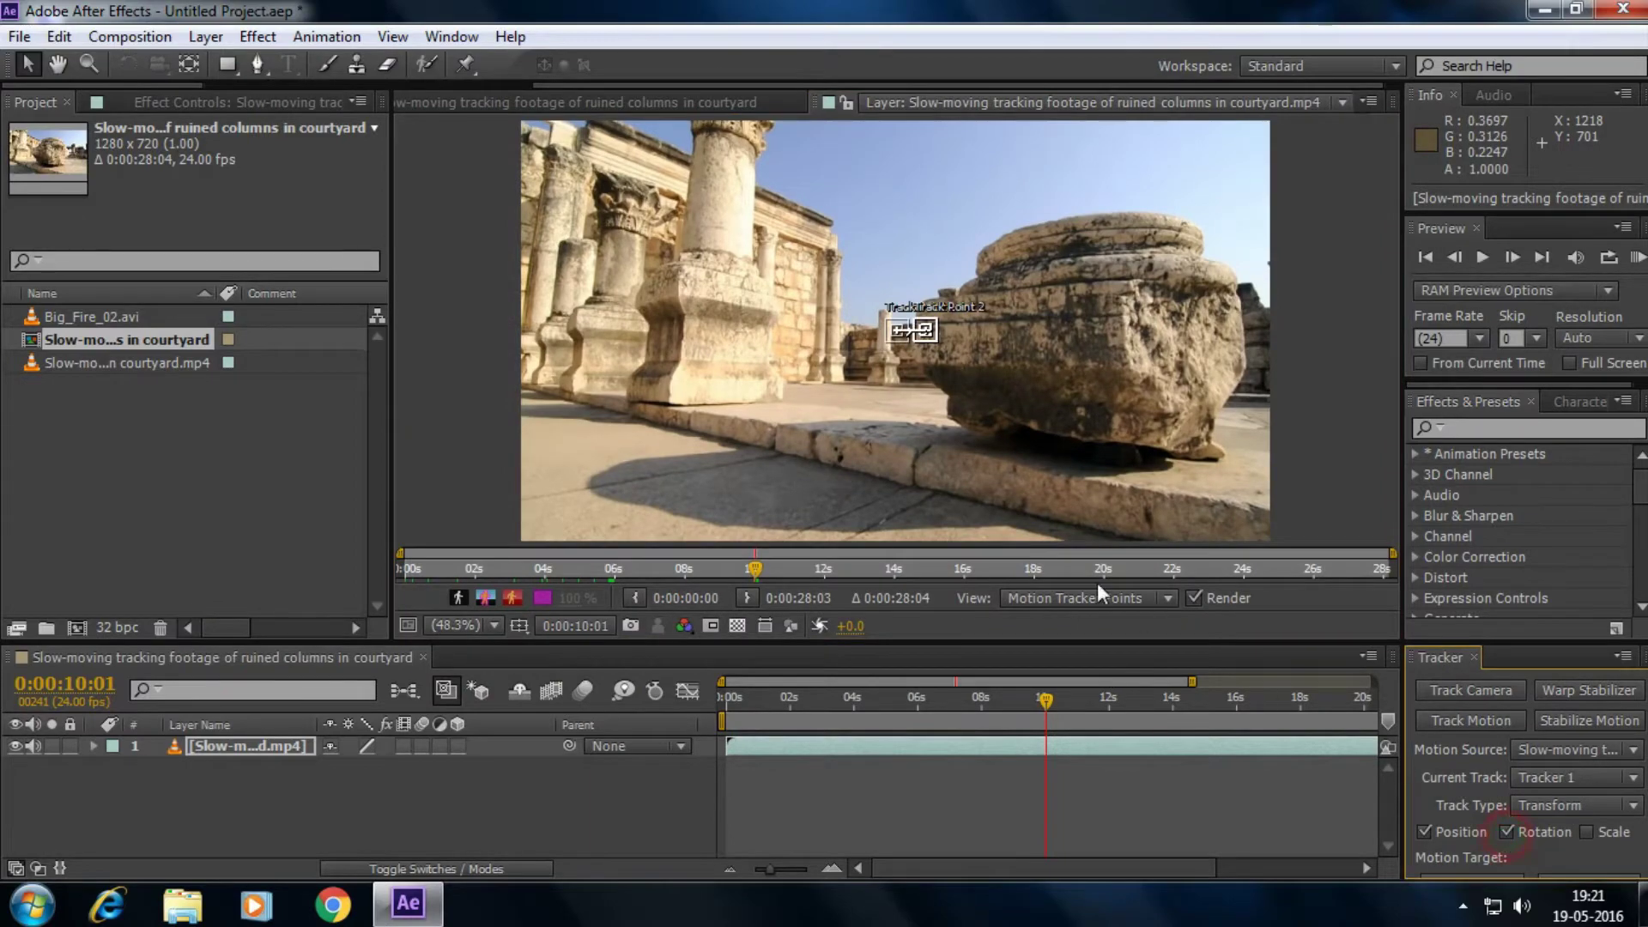
Separate the two track points and place Track Point 1 on the dark joint along the stone ledge's lower edge.
scroll(898, 357, "up", 4)
left_click_drag(888, 377, 680, 424)
scroll(764, 367, "down", 4)
scroll(764, 366, "up", 2)
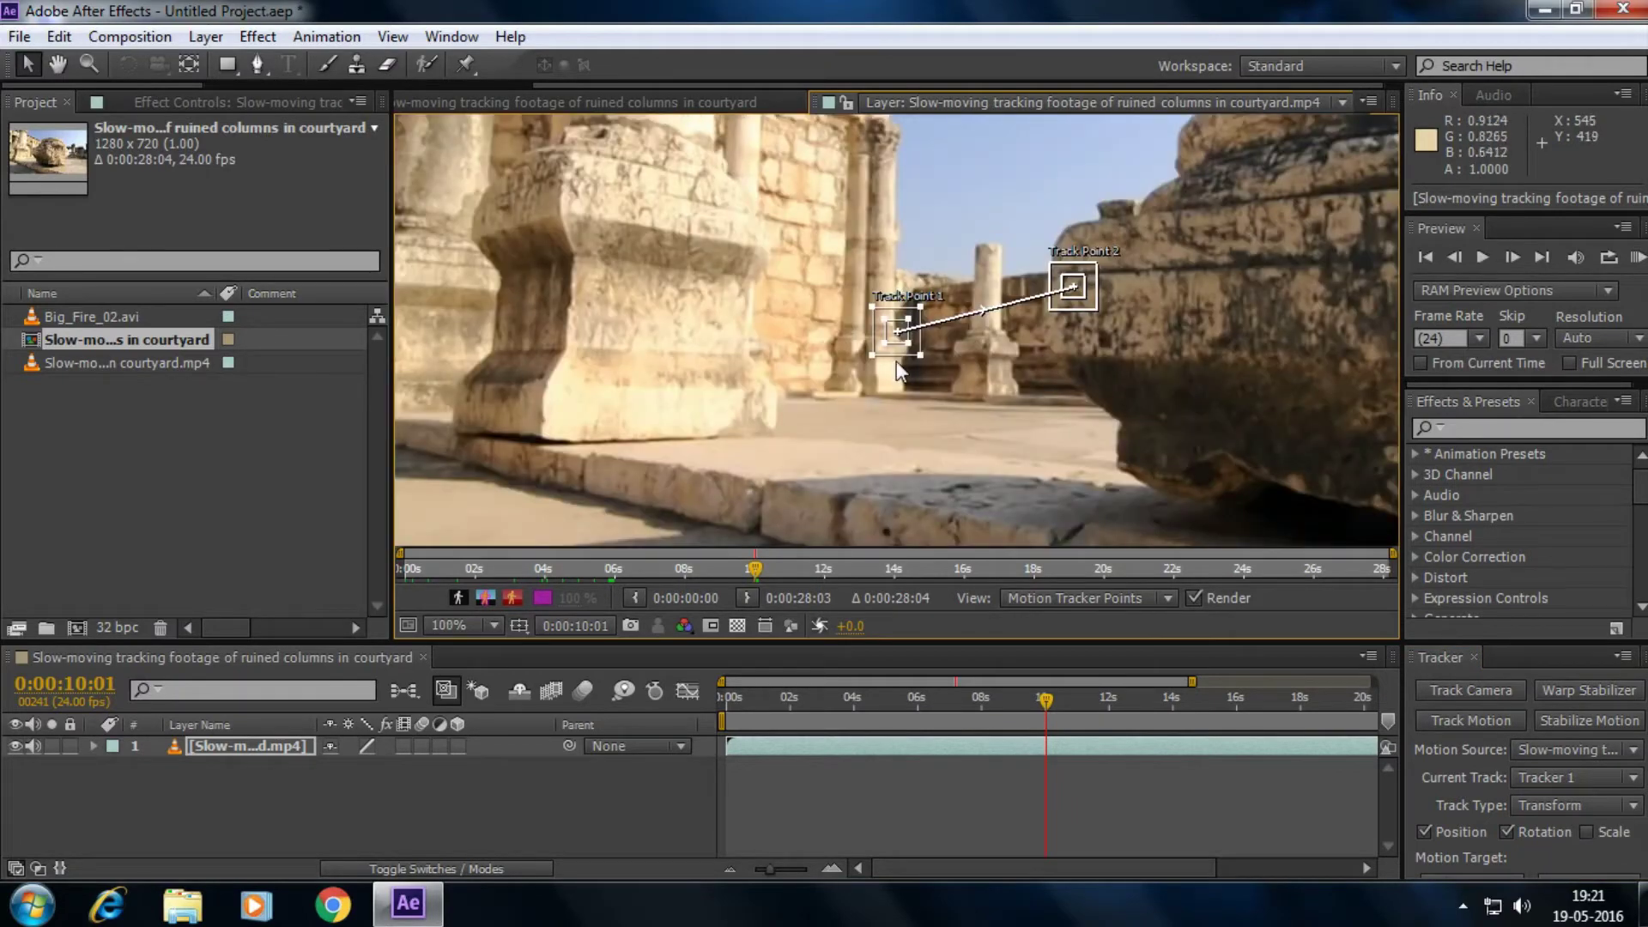
left_click_drag(896, 361, 783, 364)
scroll(785, 369, "up", 4)
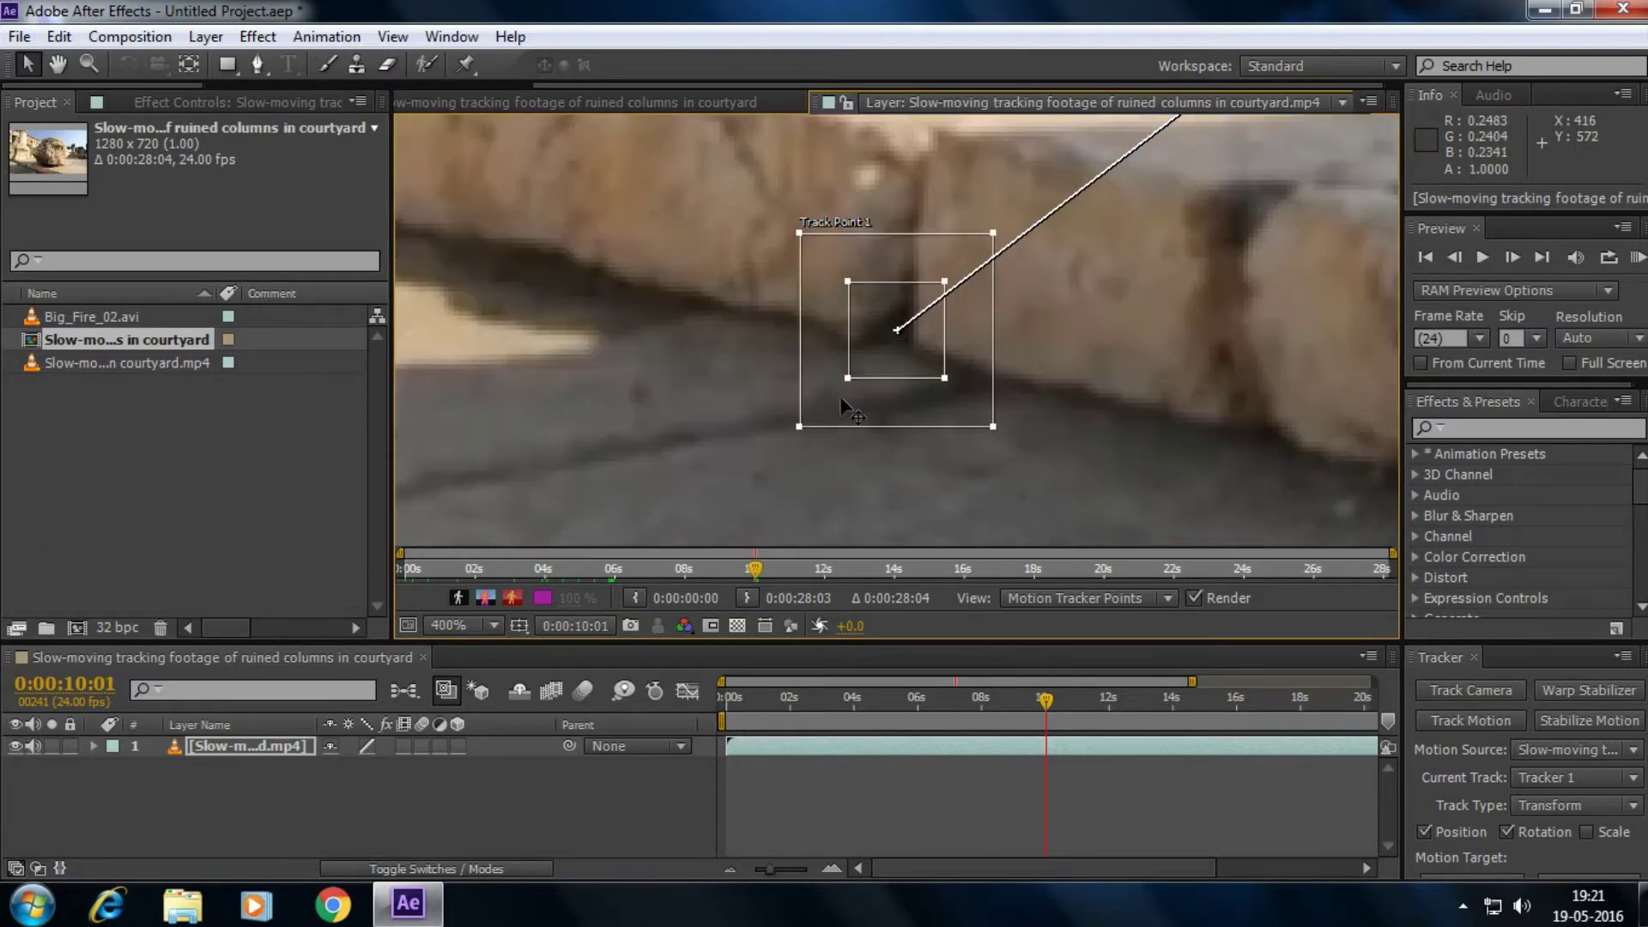
scroll(912, 386, "down", 4)
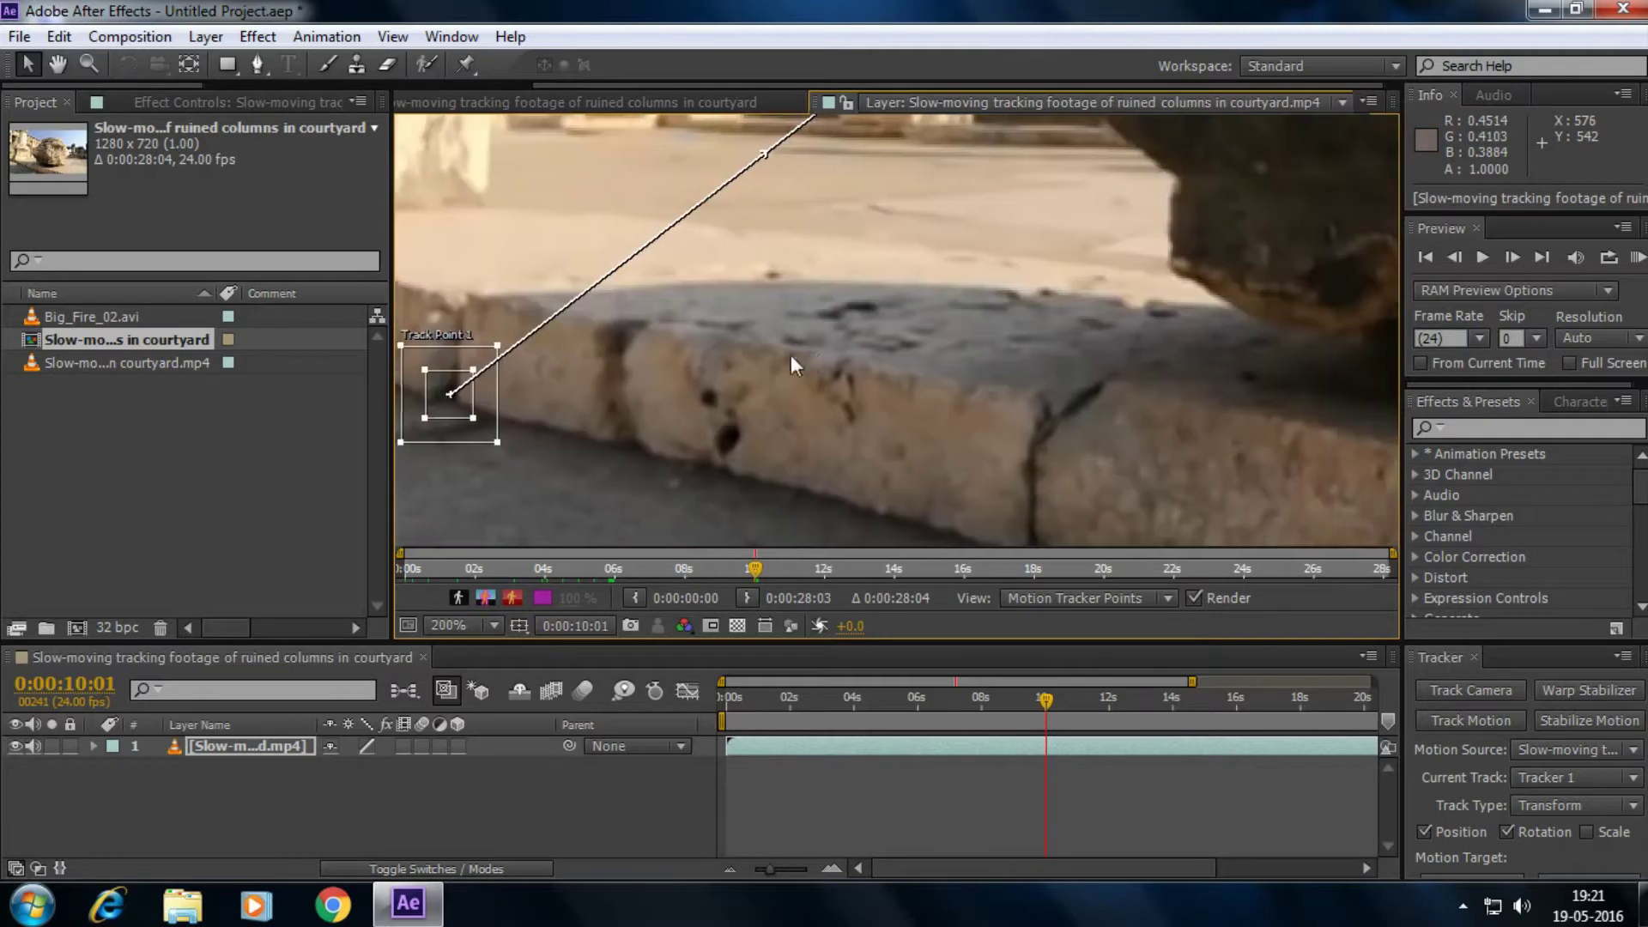
Place Track Point 2 on the dark hole in the stone ledge's front face, beside Track Point 1.
left_click_drag(986, 129, 813, 396)
scroll(723, 430, "up", 1)
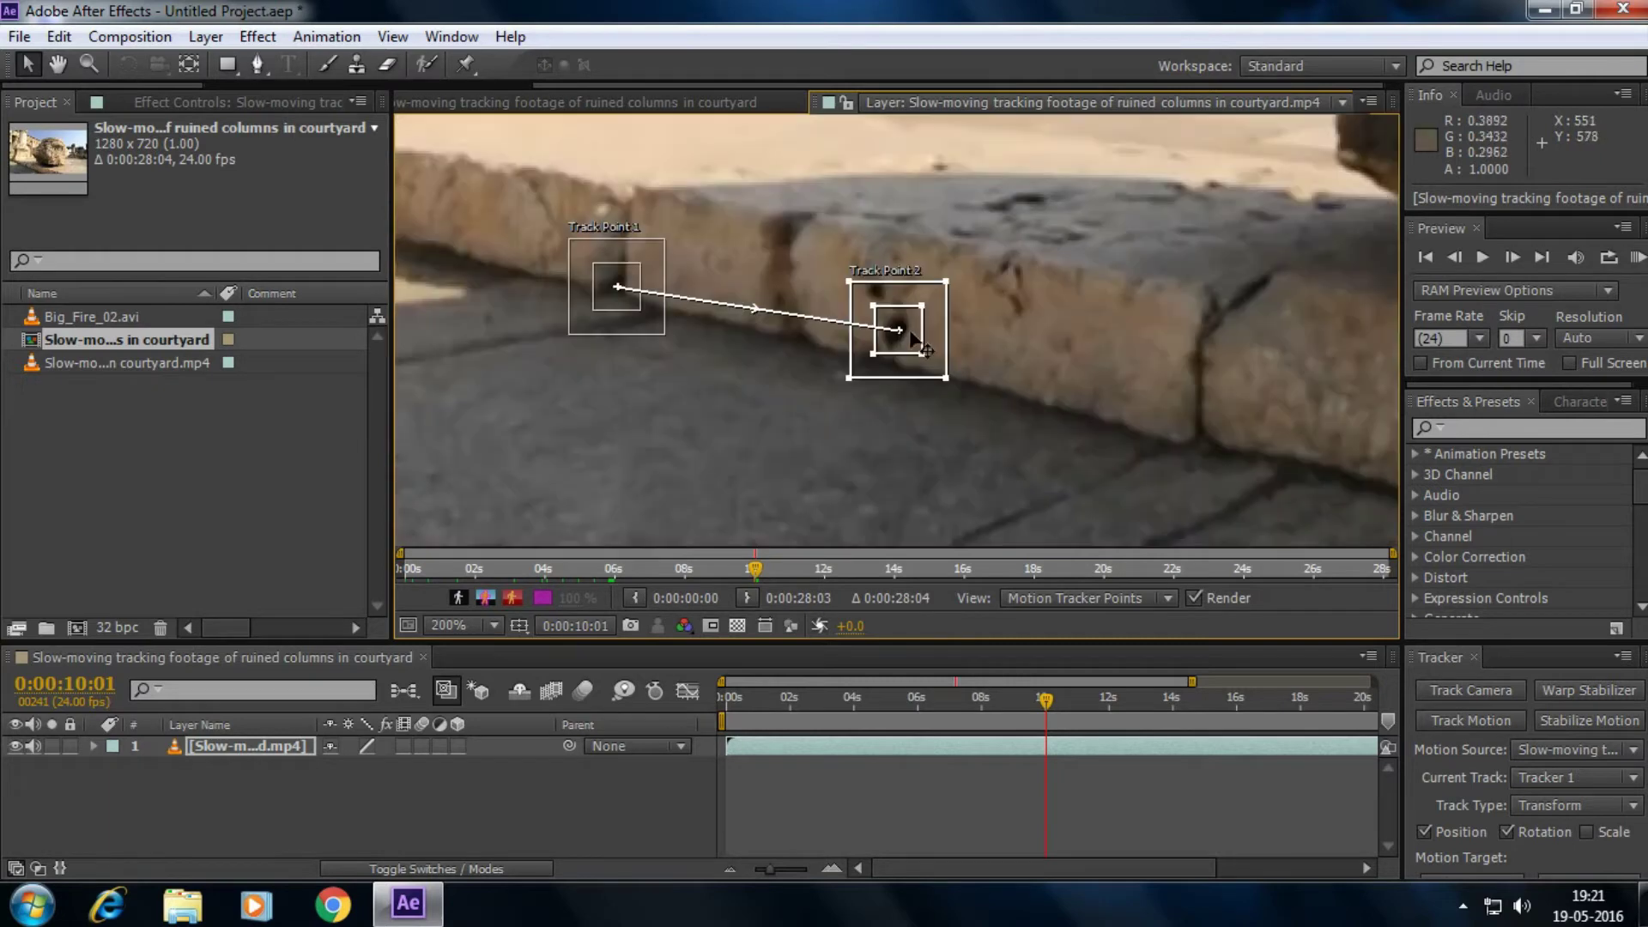
scroll(854, 377, "down", 1)
Fit the whole frame in the viewer at up to 100% and analyze the track points forward from 0:00:10:01.
left_click(464, 625)
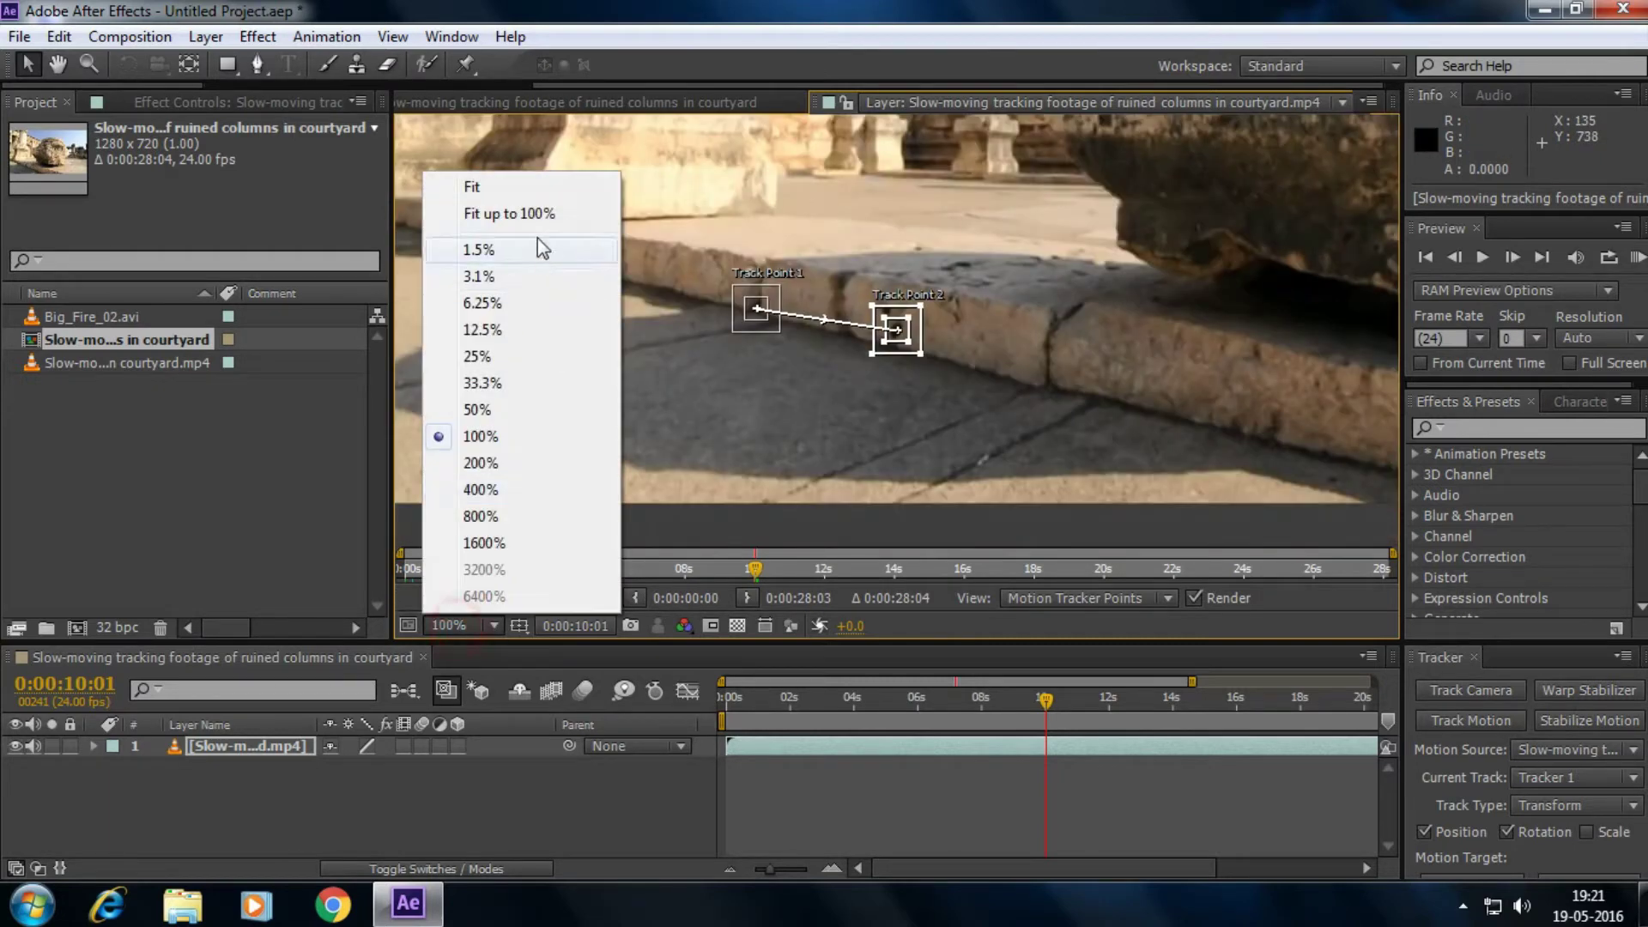
left_click(515, 213)
left_click_drag(1503, 645, 1498, 565)
left_click_drag(1496, 569, 1496, 582)
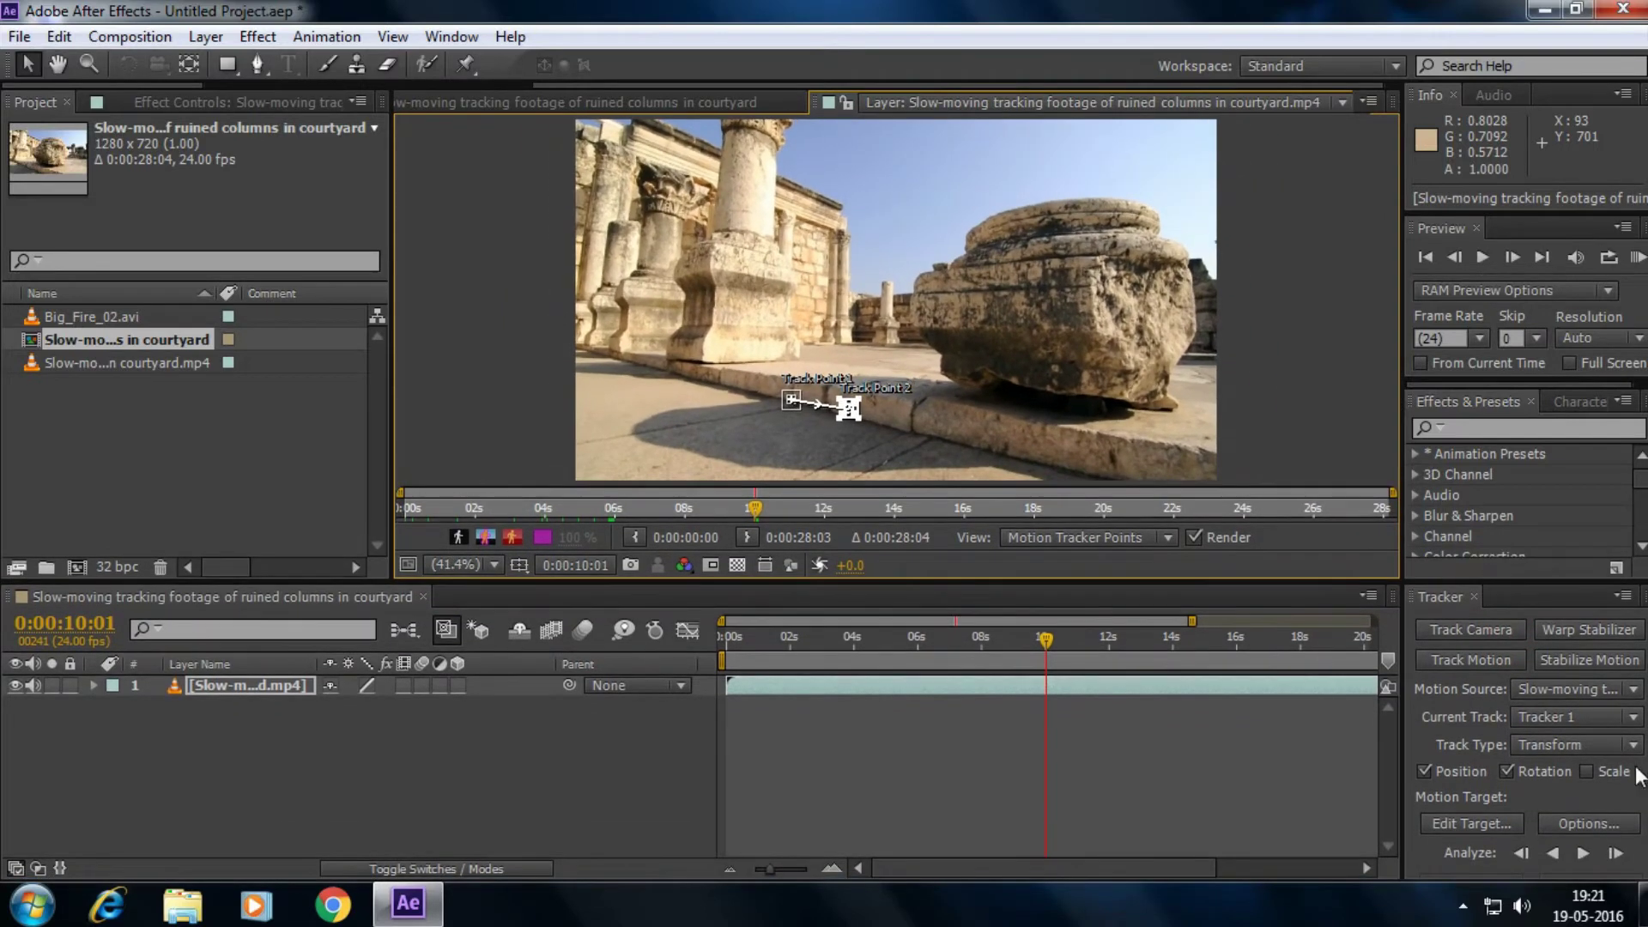
left_click(1583, 853)
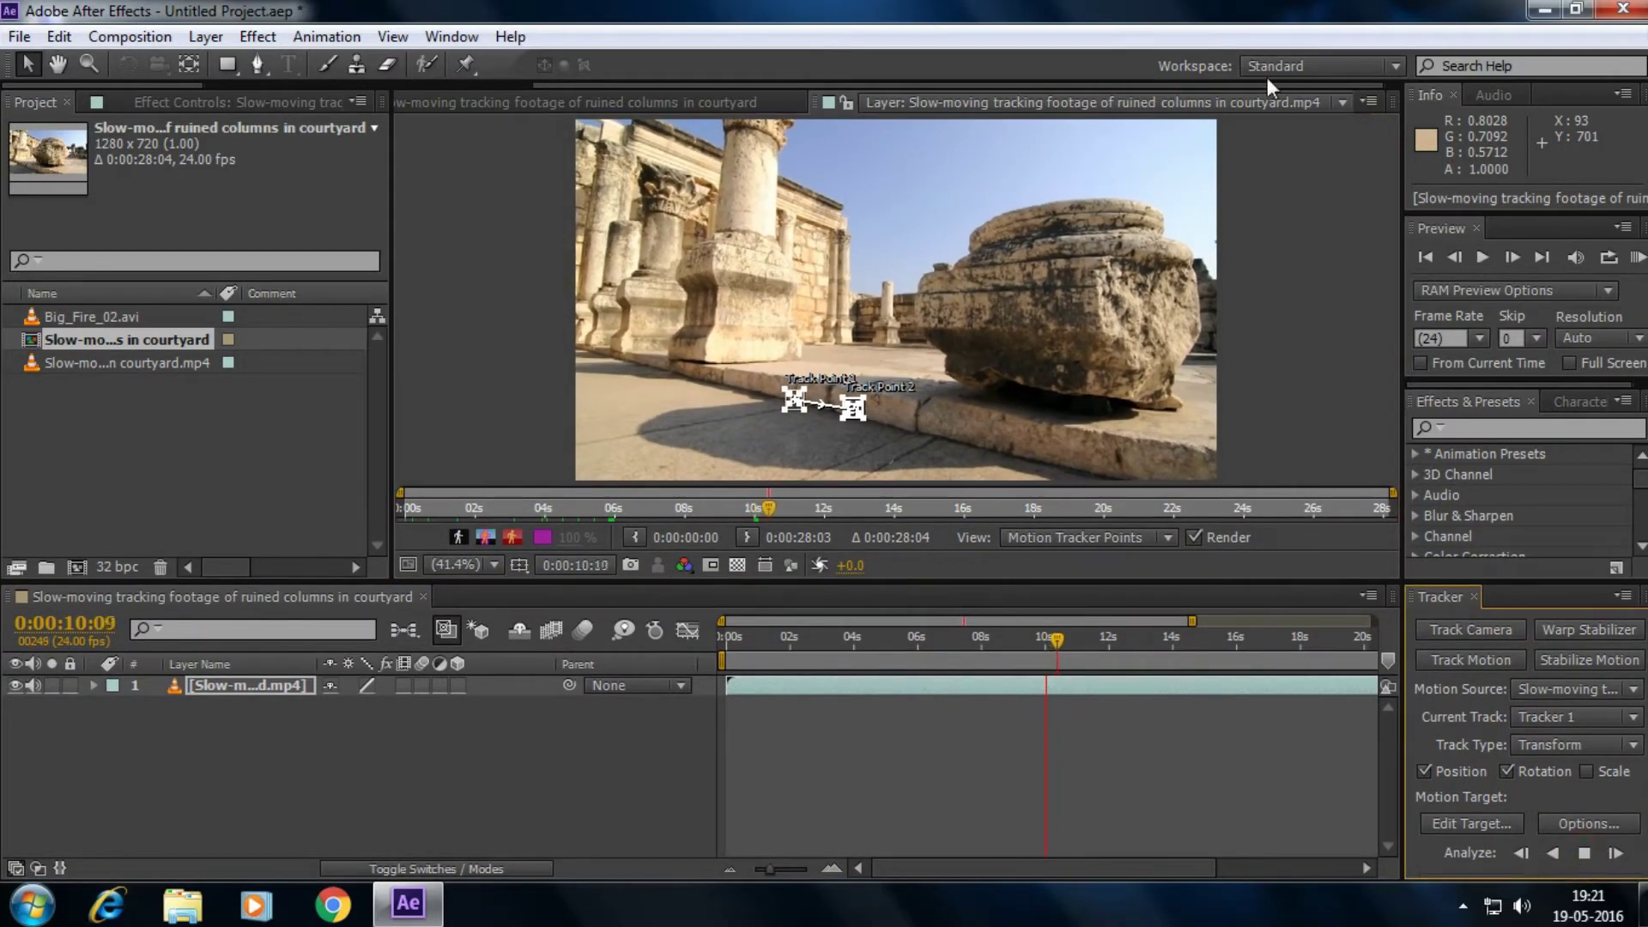
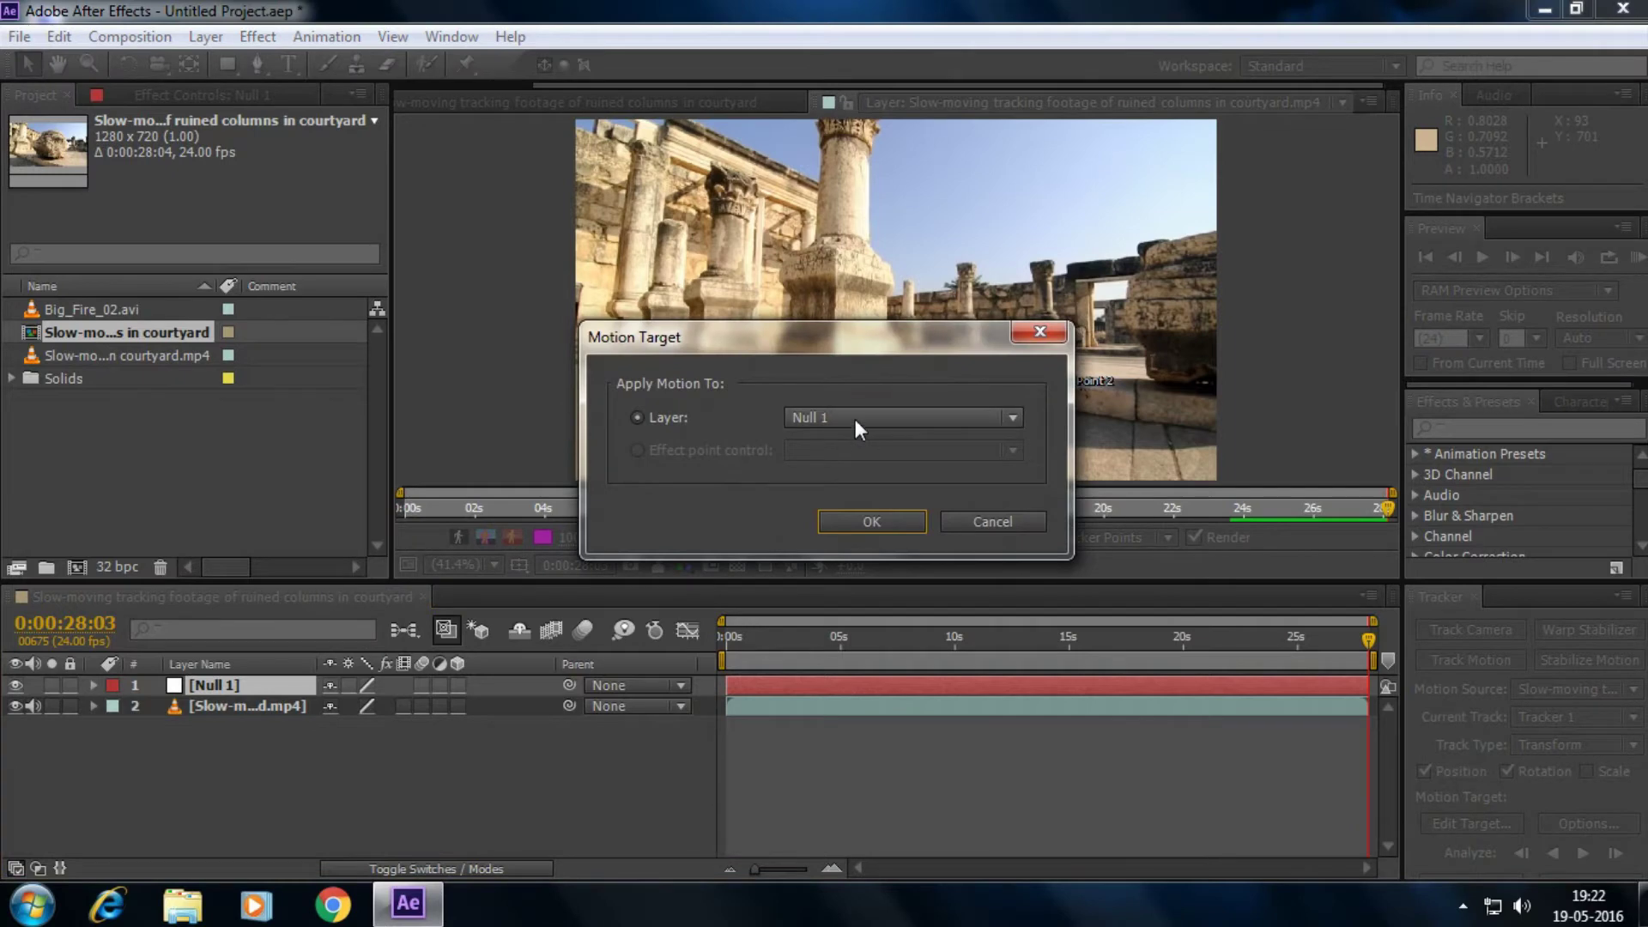
Set the Null 1 layer as the motion target of the tracker.
left_click(855, 419)
left_click(850, 446)
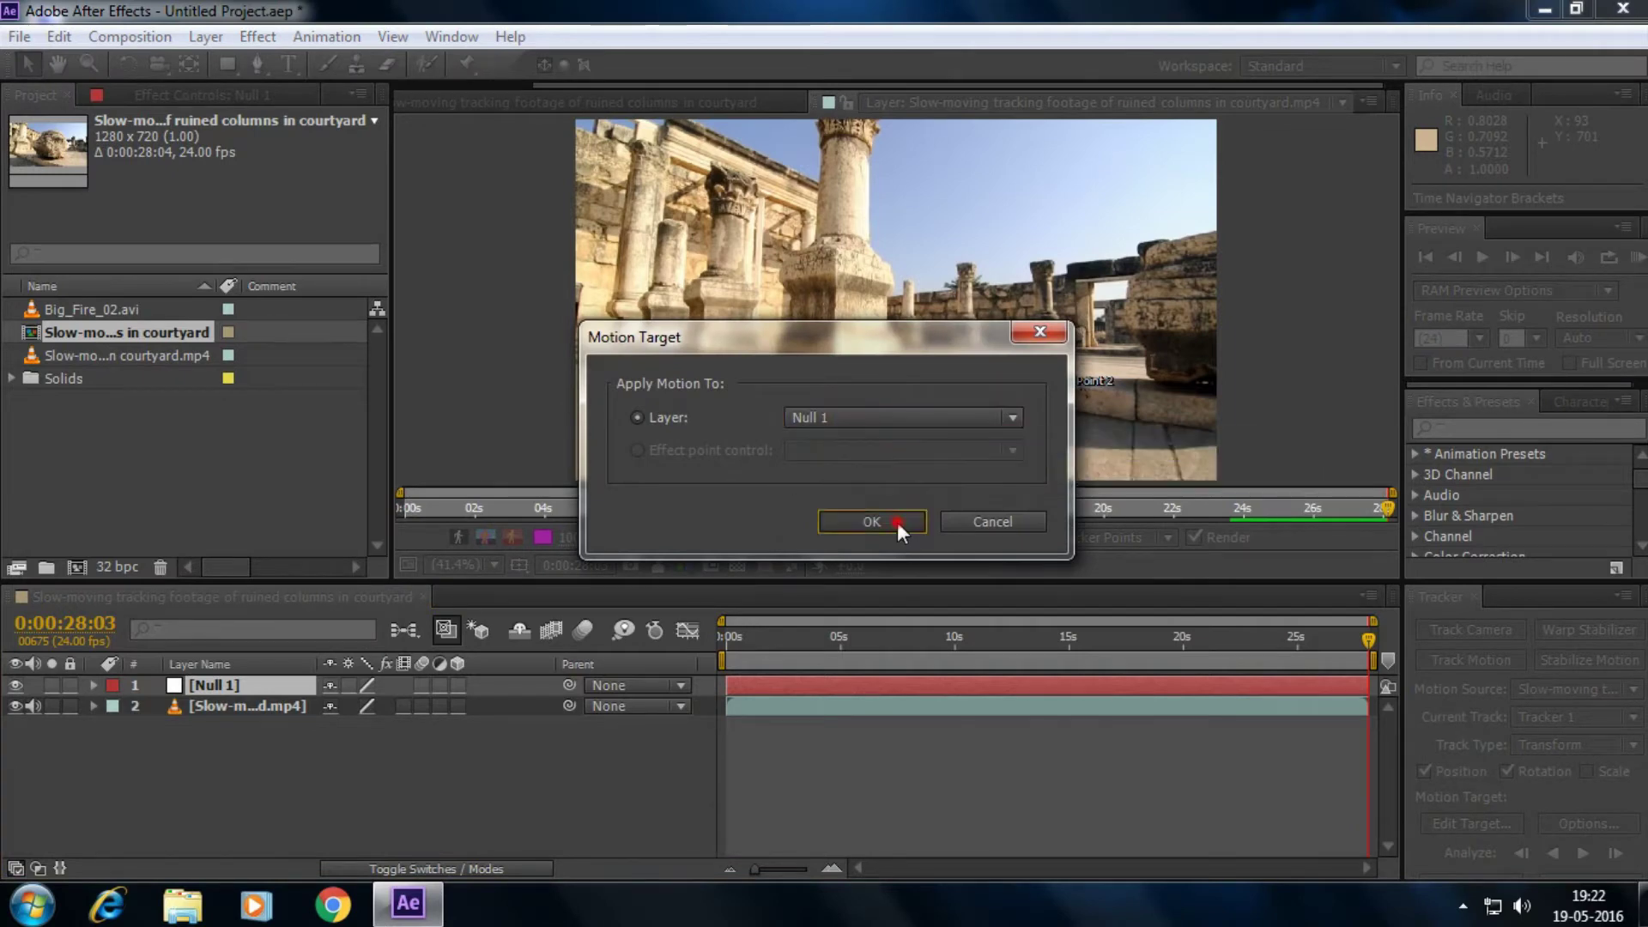
left_click(897, 522)
Apply the tracked motion to the null using the X and Y dimensions.
left_click_drag(1259, 582, 1259, 565)
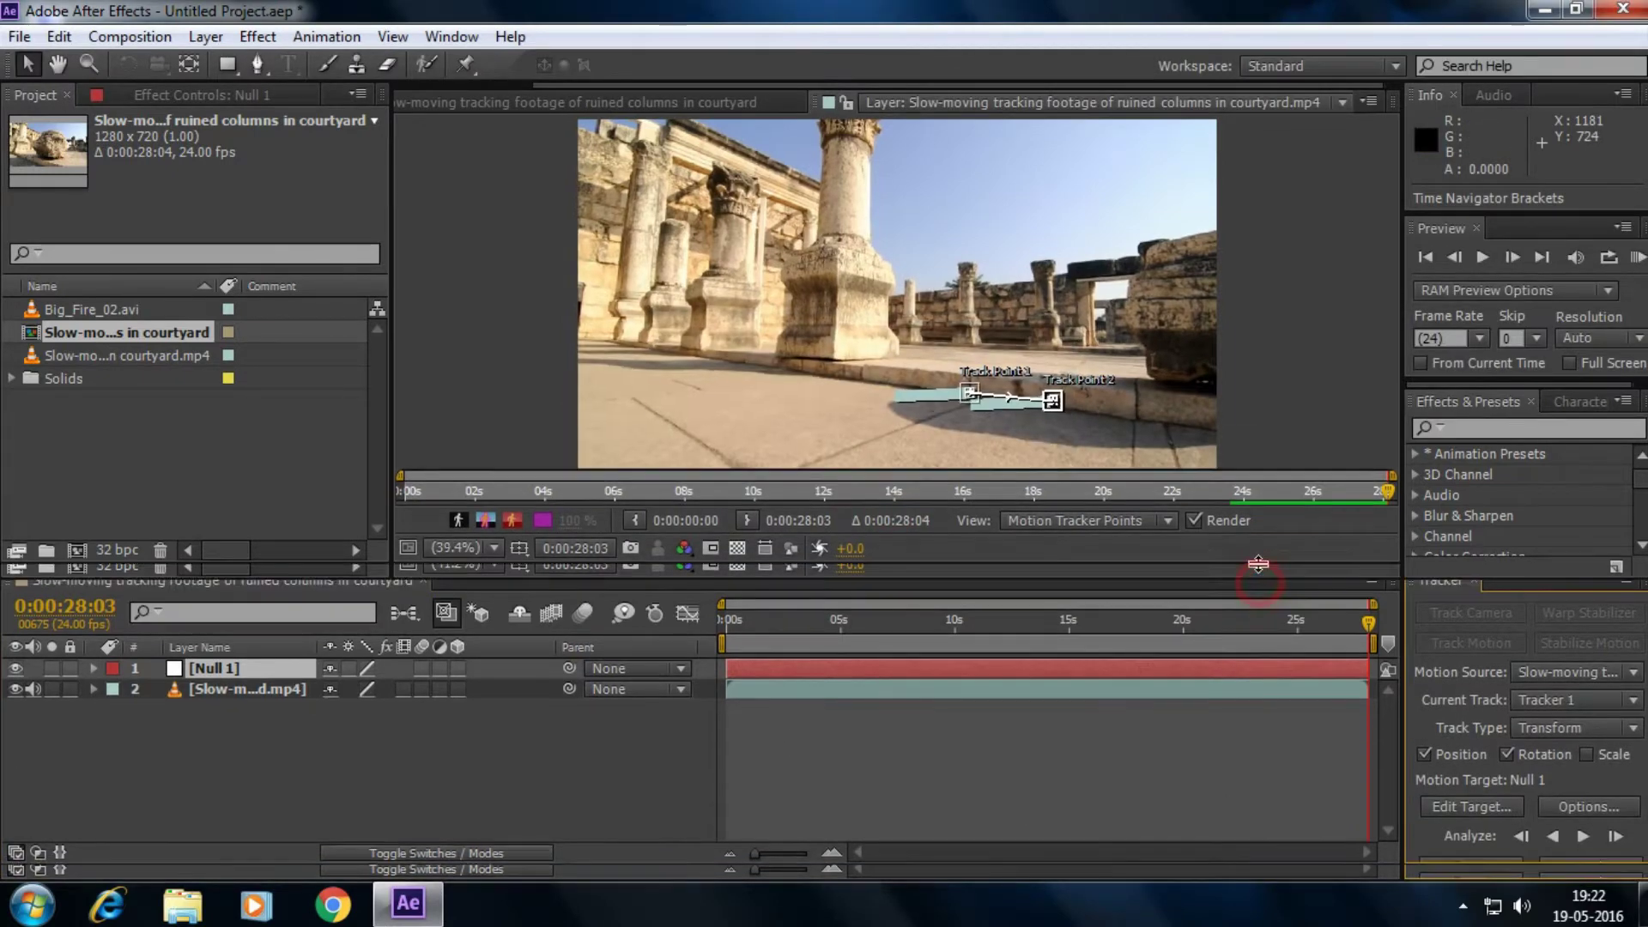
left_click(1565, 870)
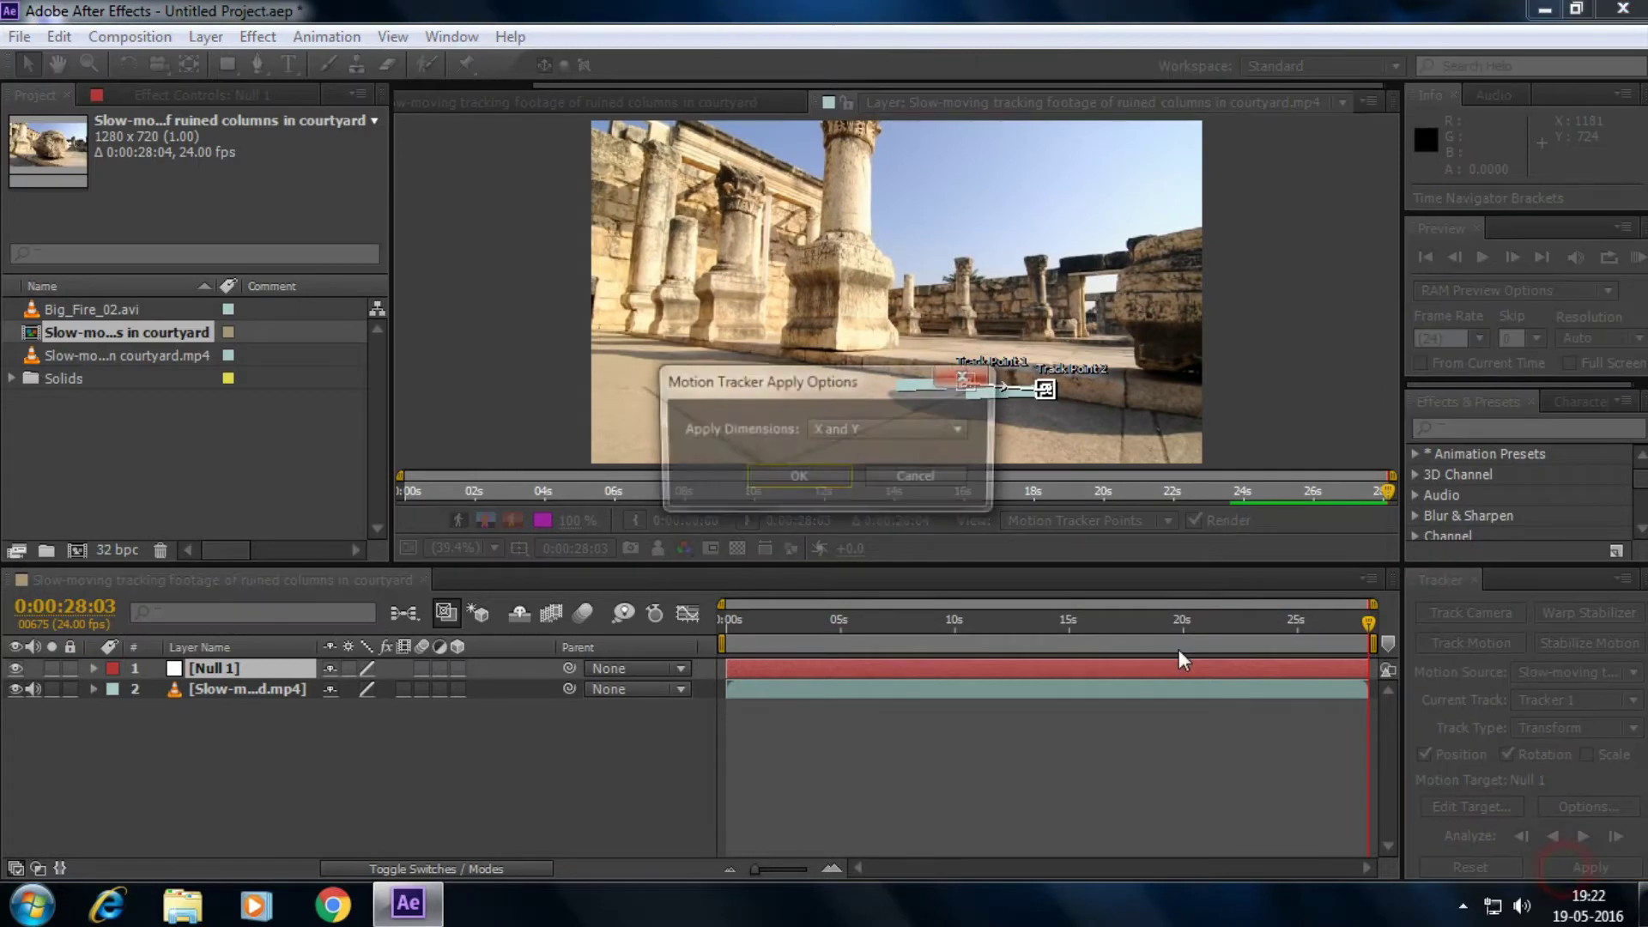
left_click(930, 431)
left_click(860, 459)
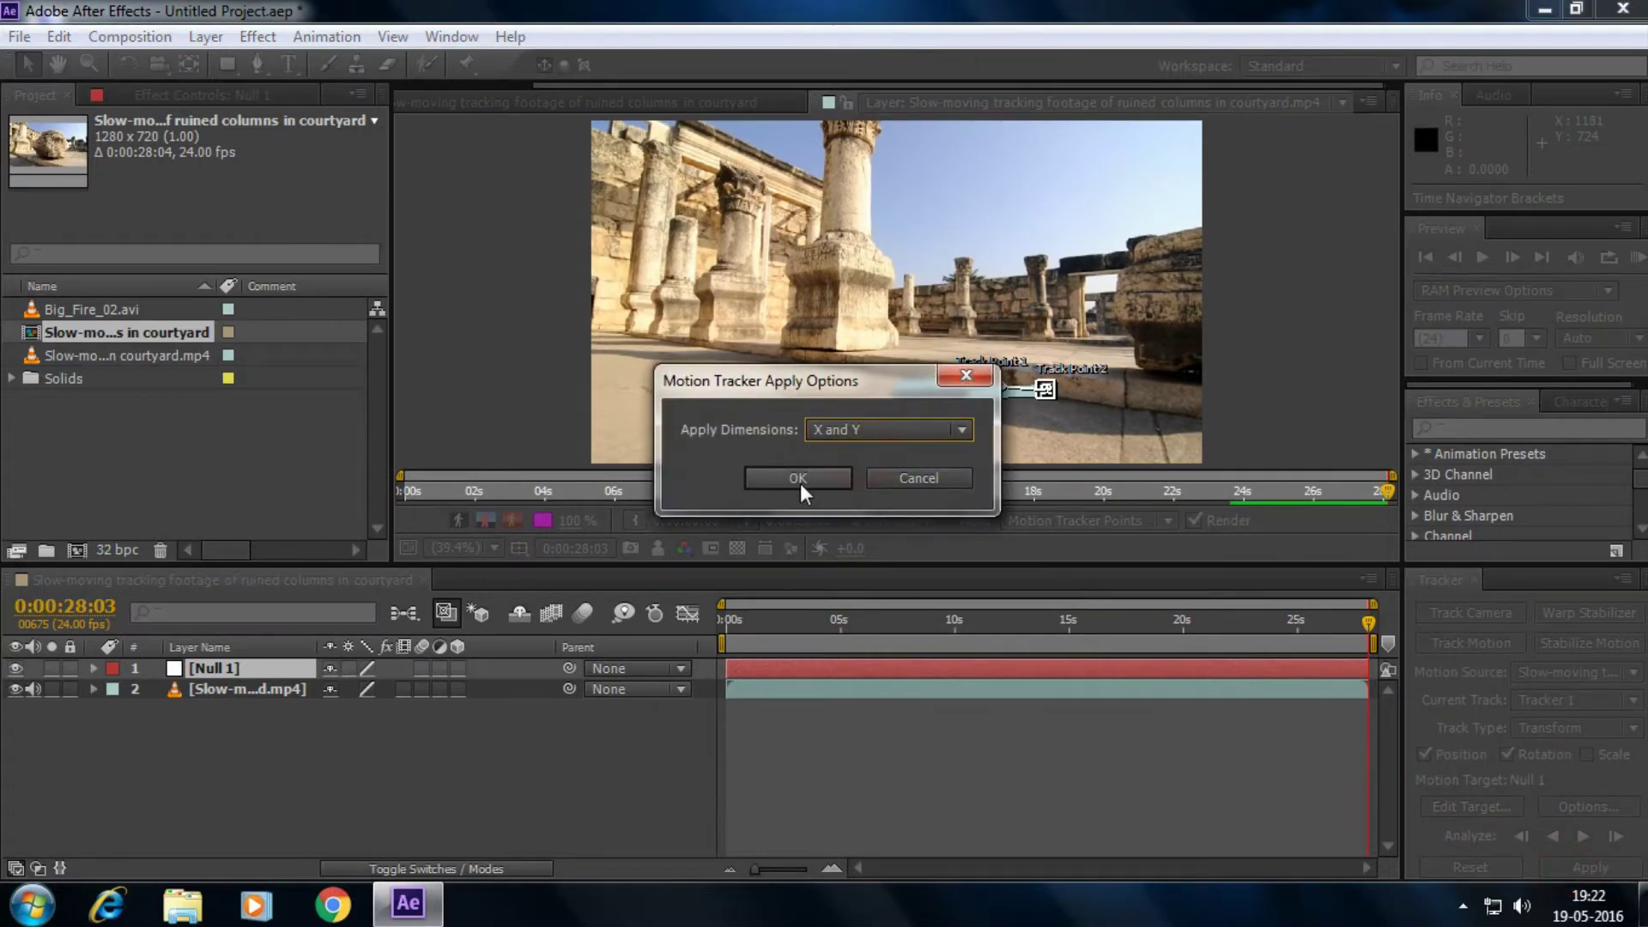
left_click(800, 479)
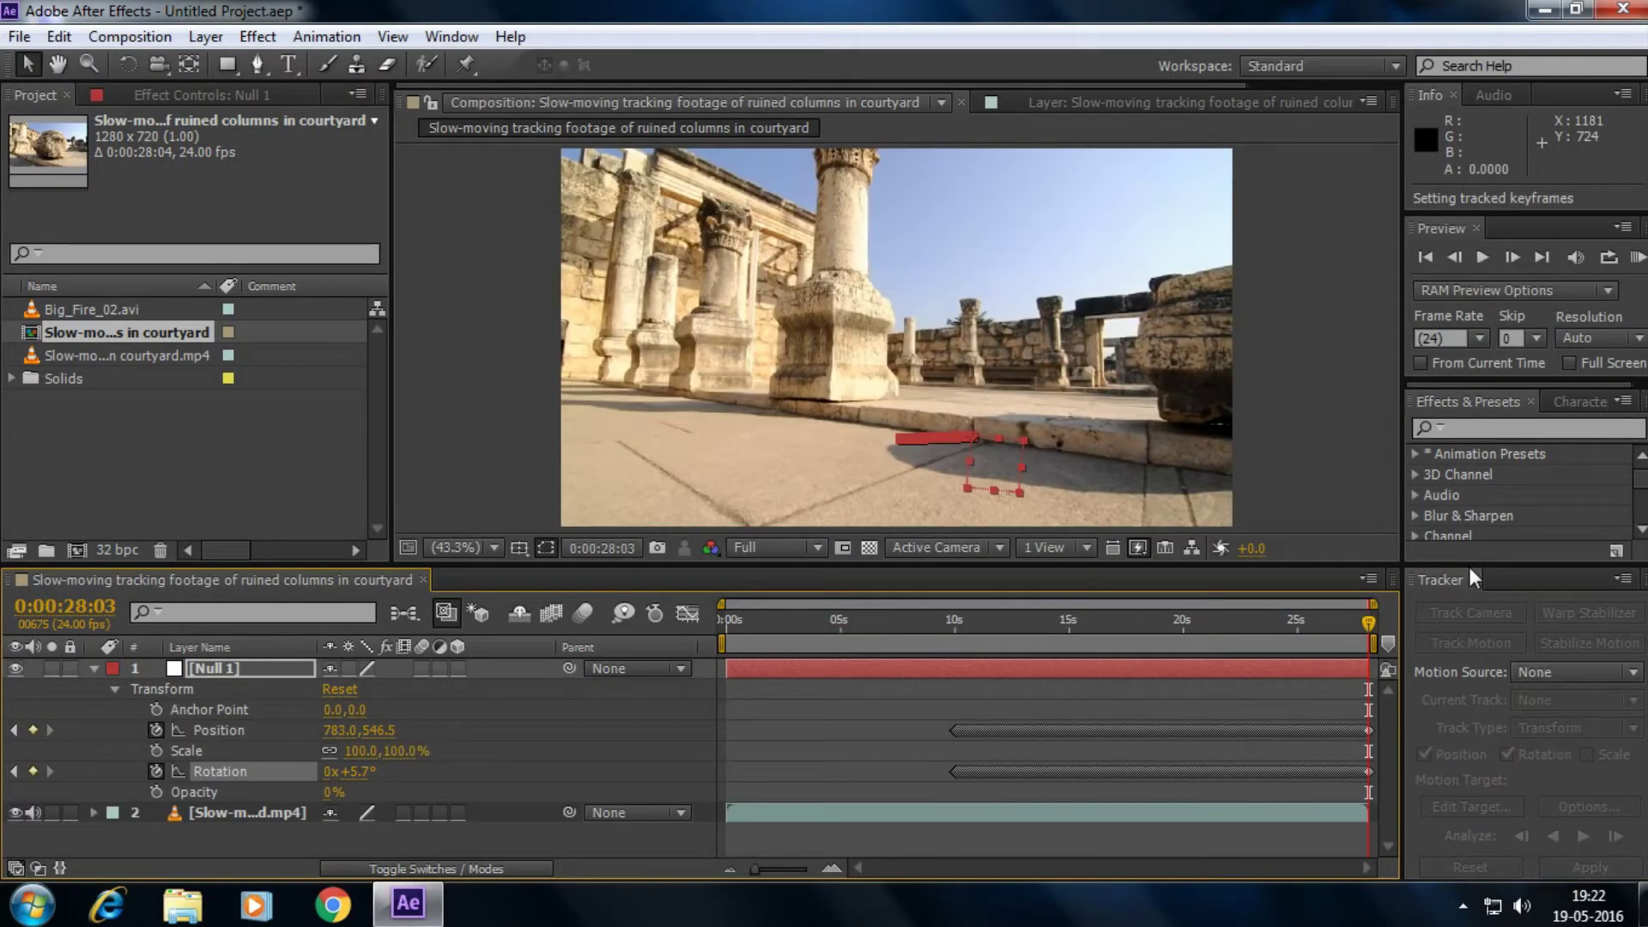
Close the Tracker panel, enlarge the viewer and collapse the Null 1 layer's properties.
left_click(1474, 580)
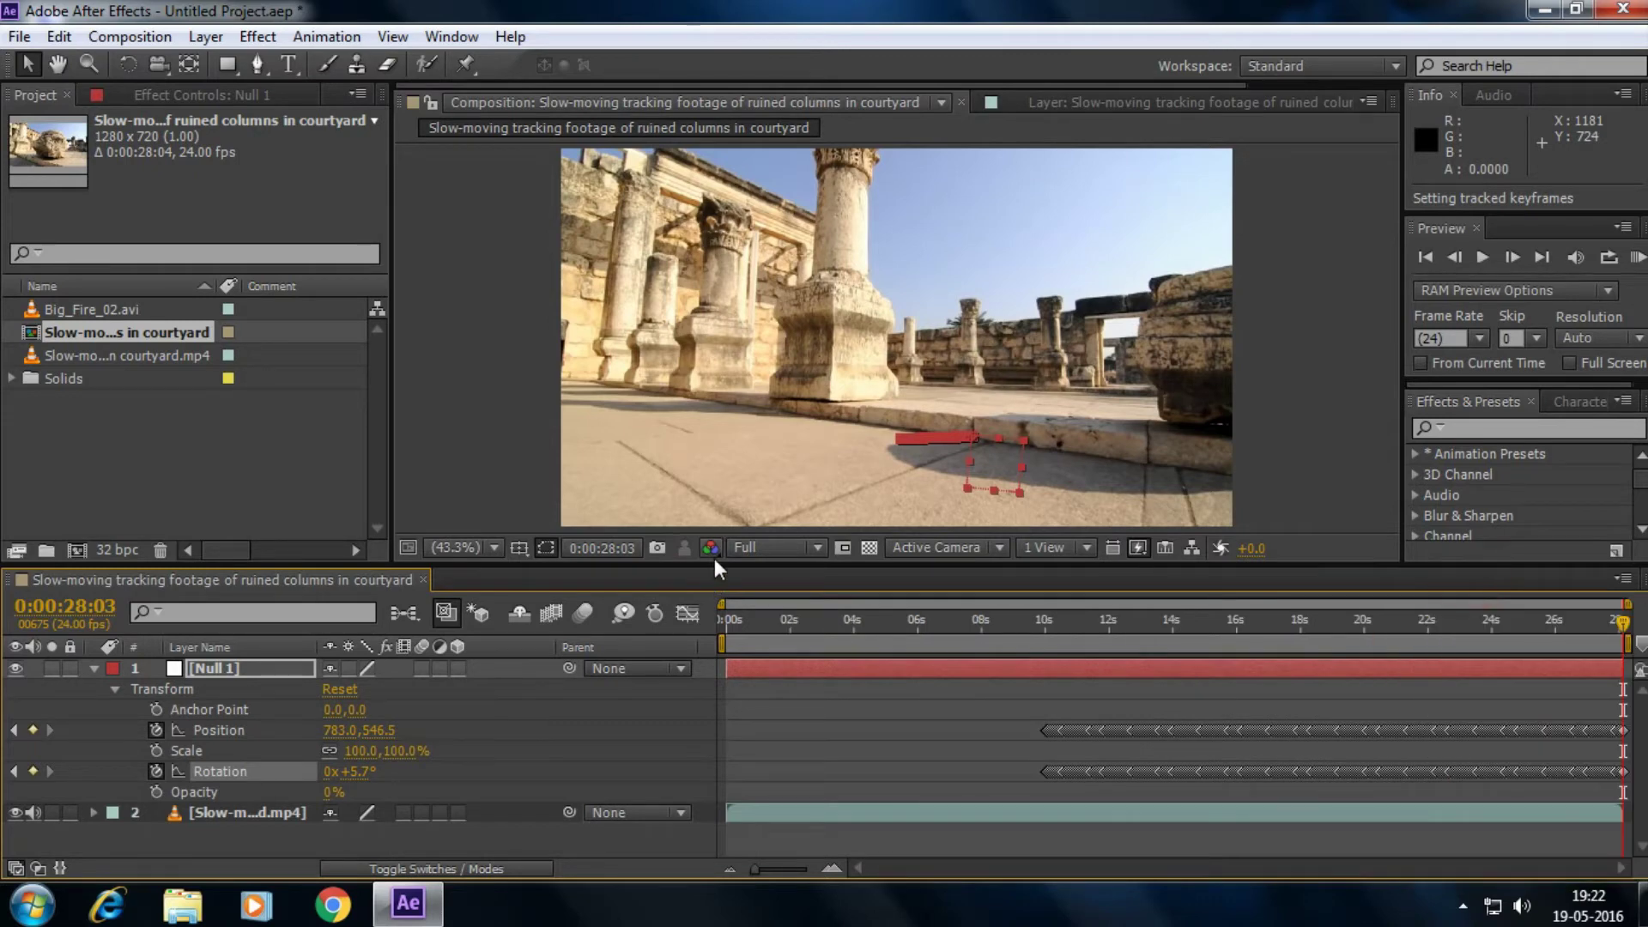
left_click_drag(715, 564, 712, 617)
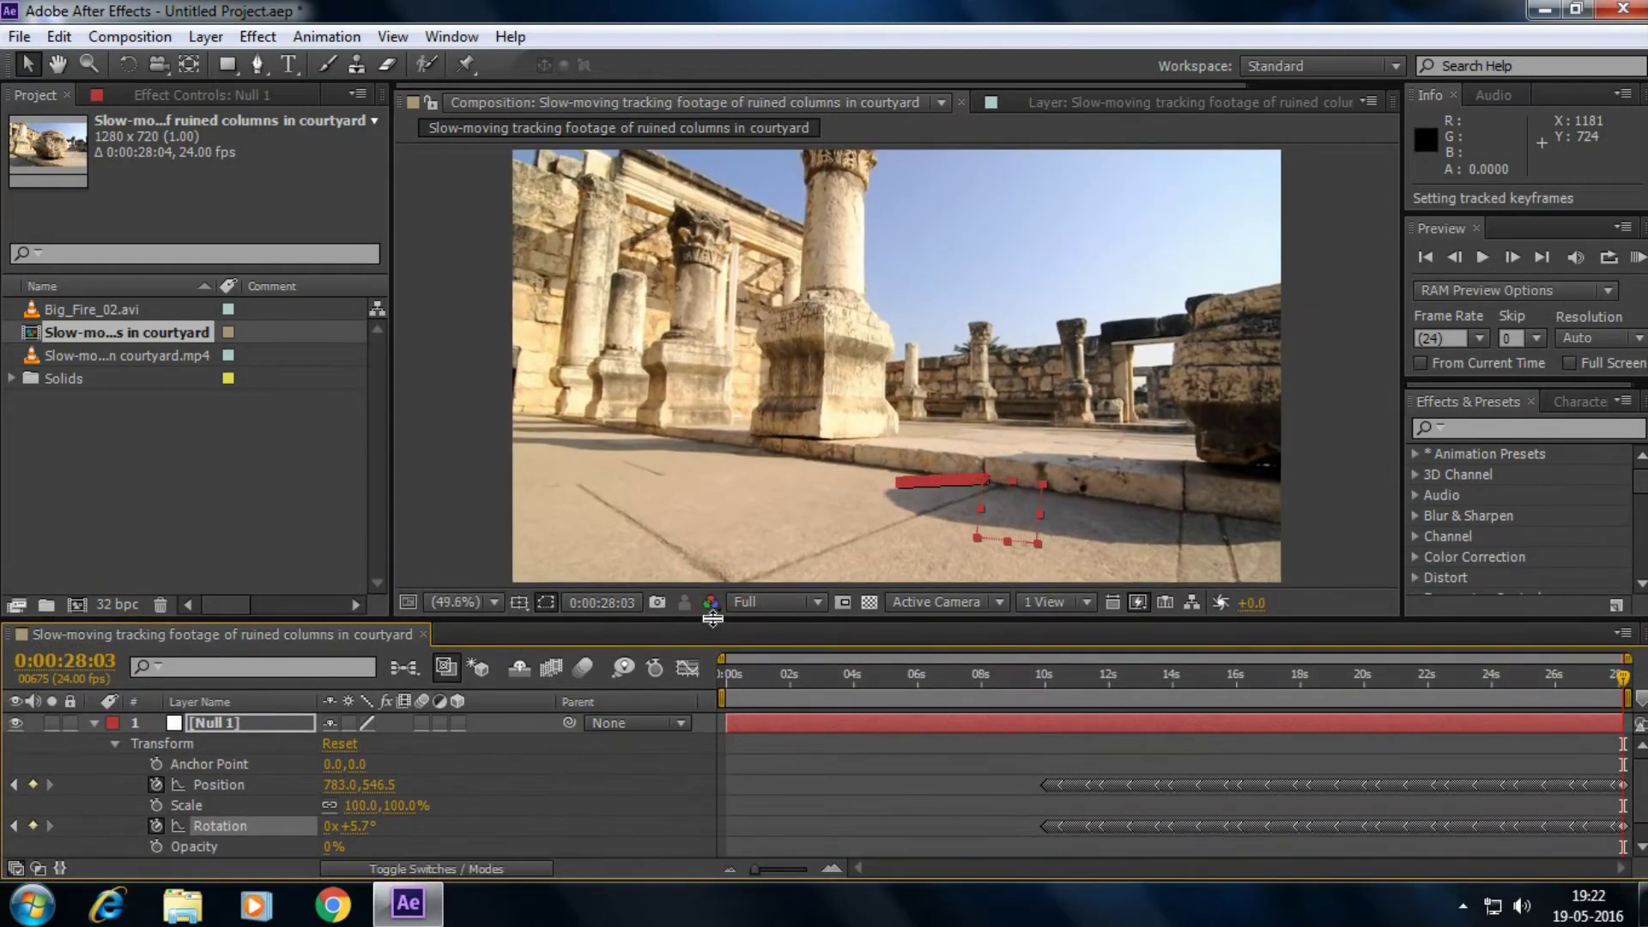
left_click(94, 725)
left_click(203, 781)
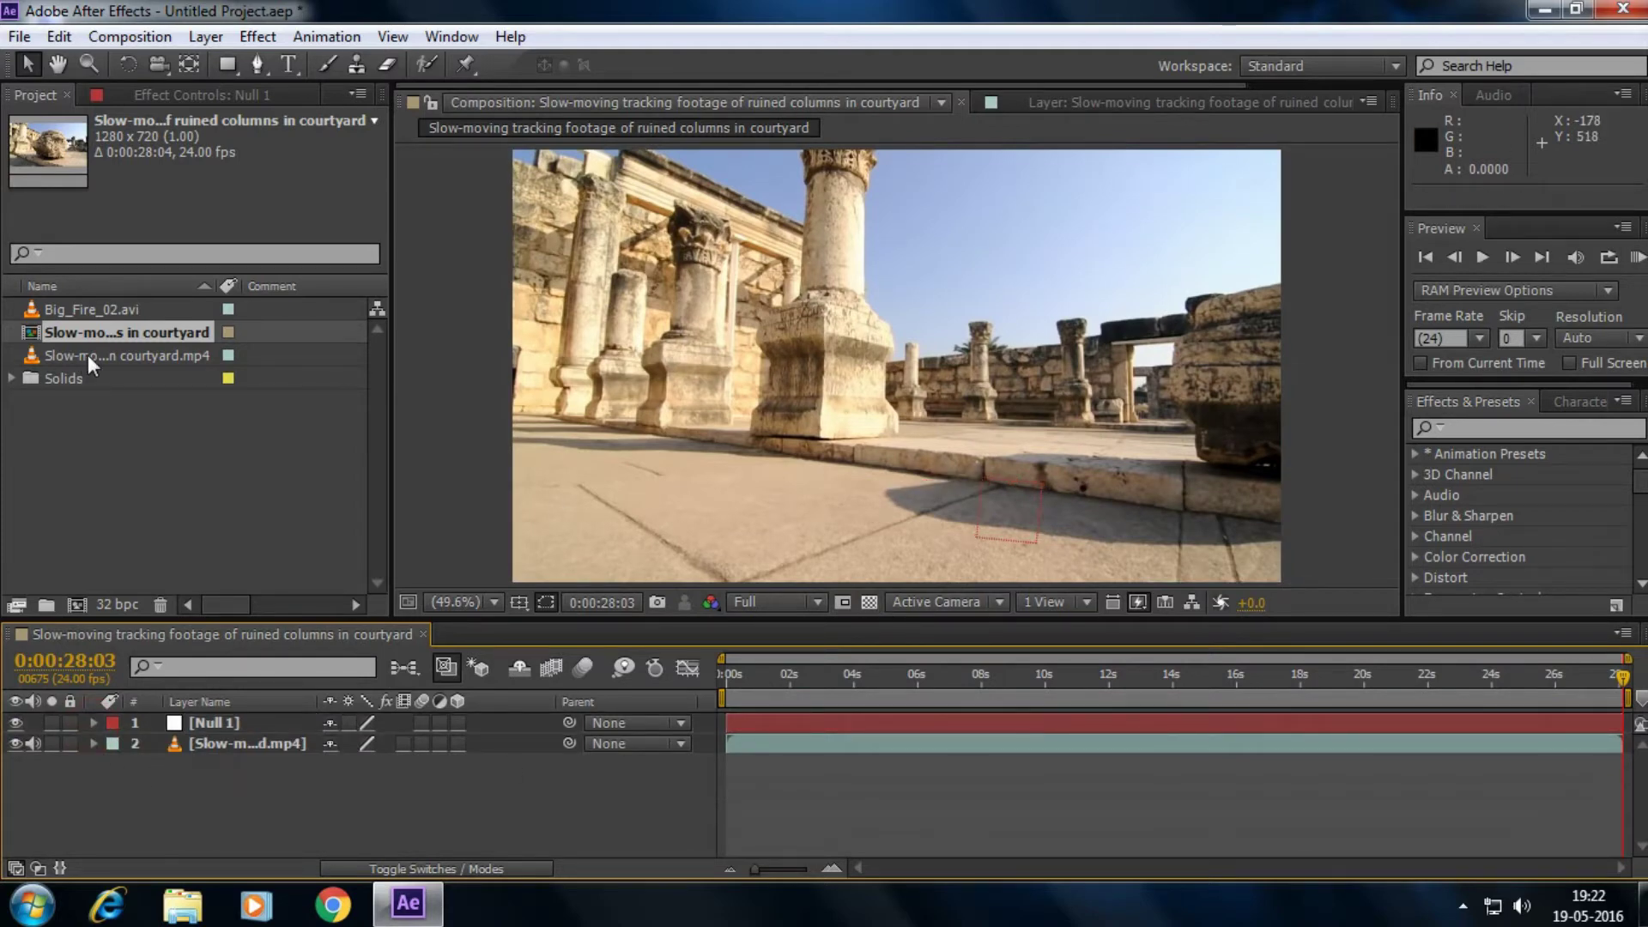
Move the current time to 0:00:10:10 and add Big_Fire_02.avi as a layer above Null 1.
left_click(1137, 682)
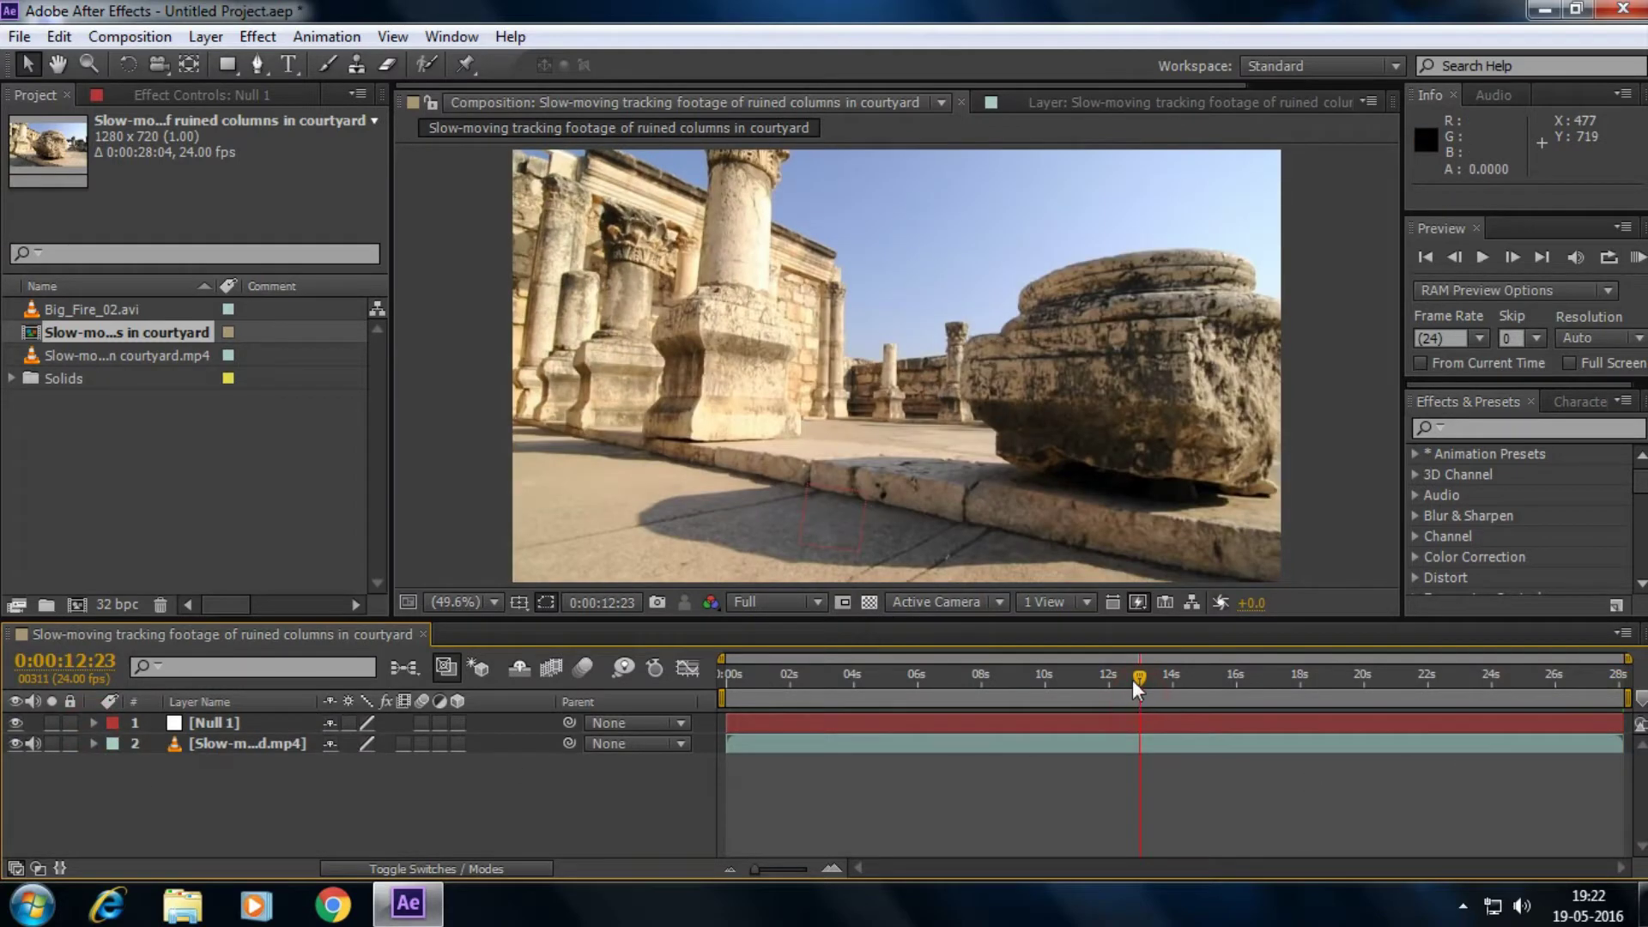
left_click_drag(1140, 675, 1059, 670)
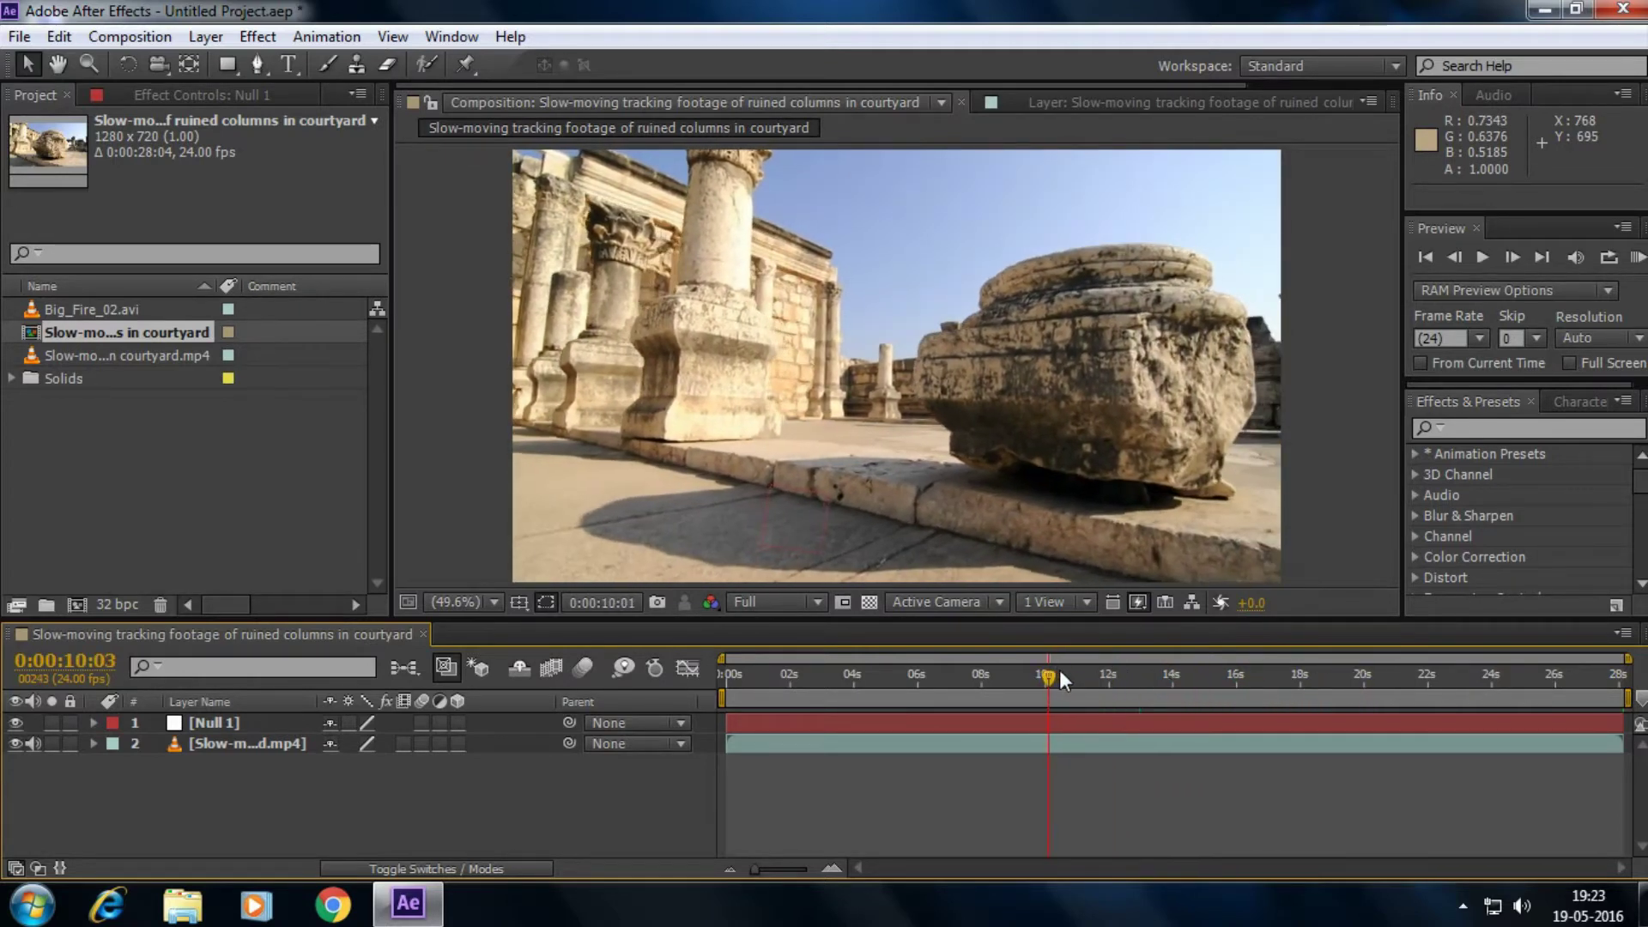
left_click(53, 353)
left_click_drag(79, 306, 197, 719)
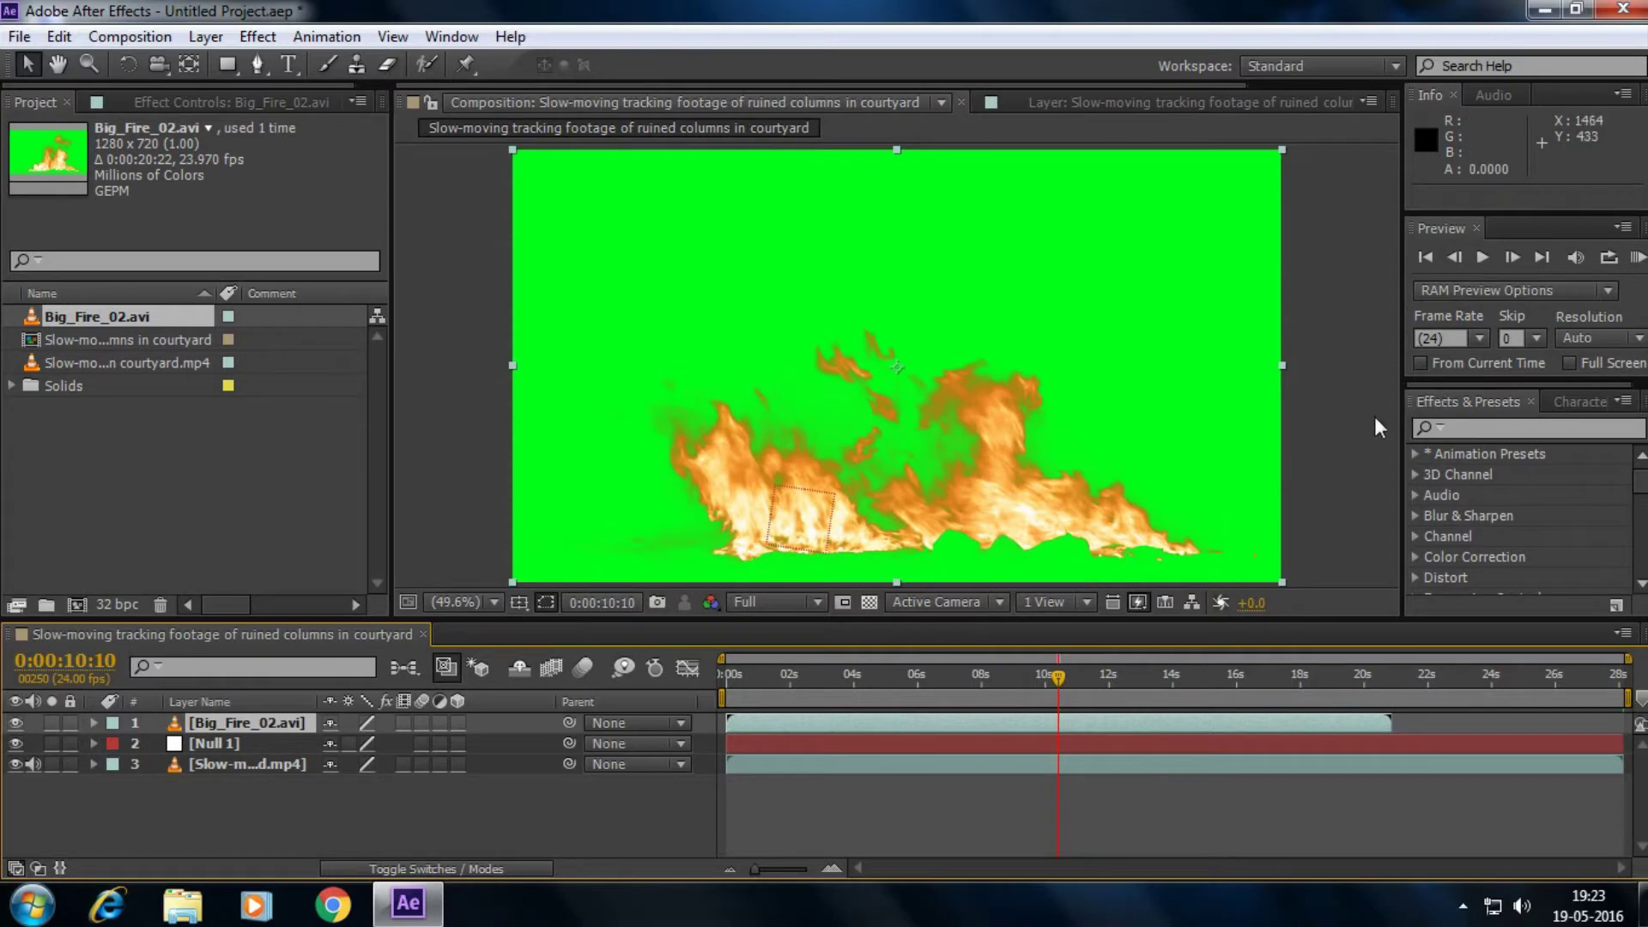
Apply Keylight (1.2) to the fire layer and sample its green background as the Screen Colour.
left_click(257, 36)
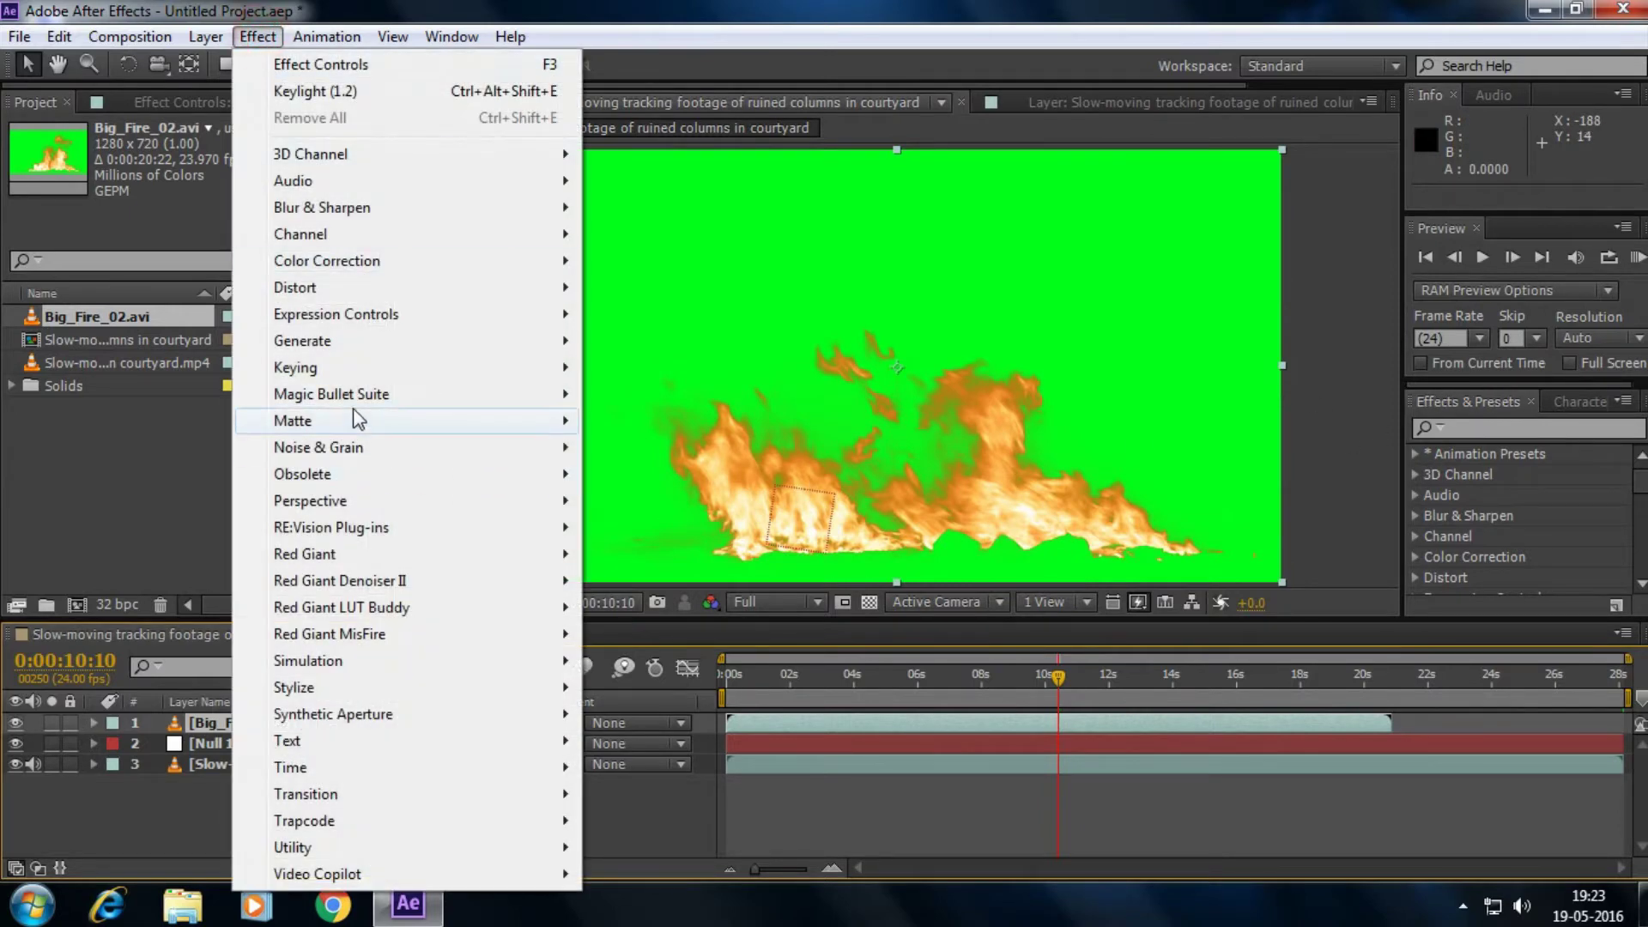
mouse_move(348, 369)
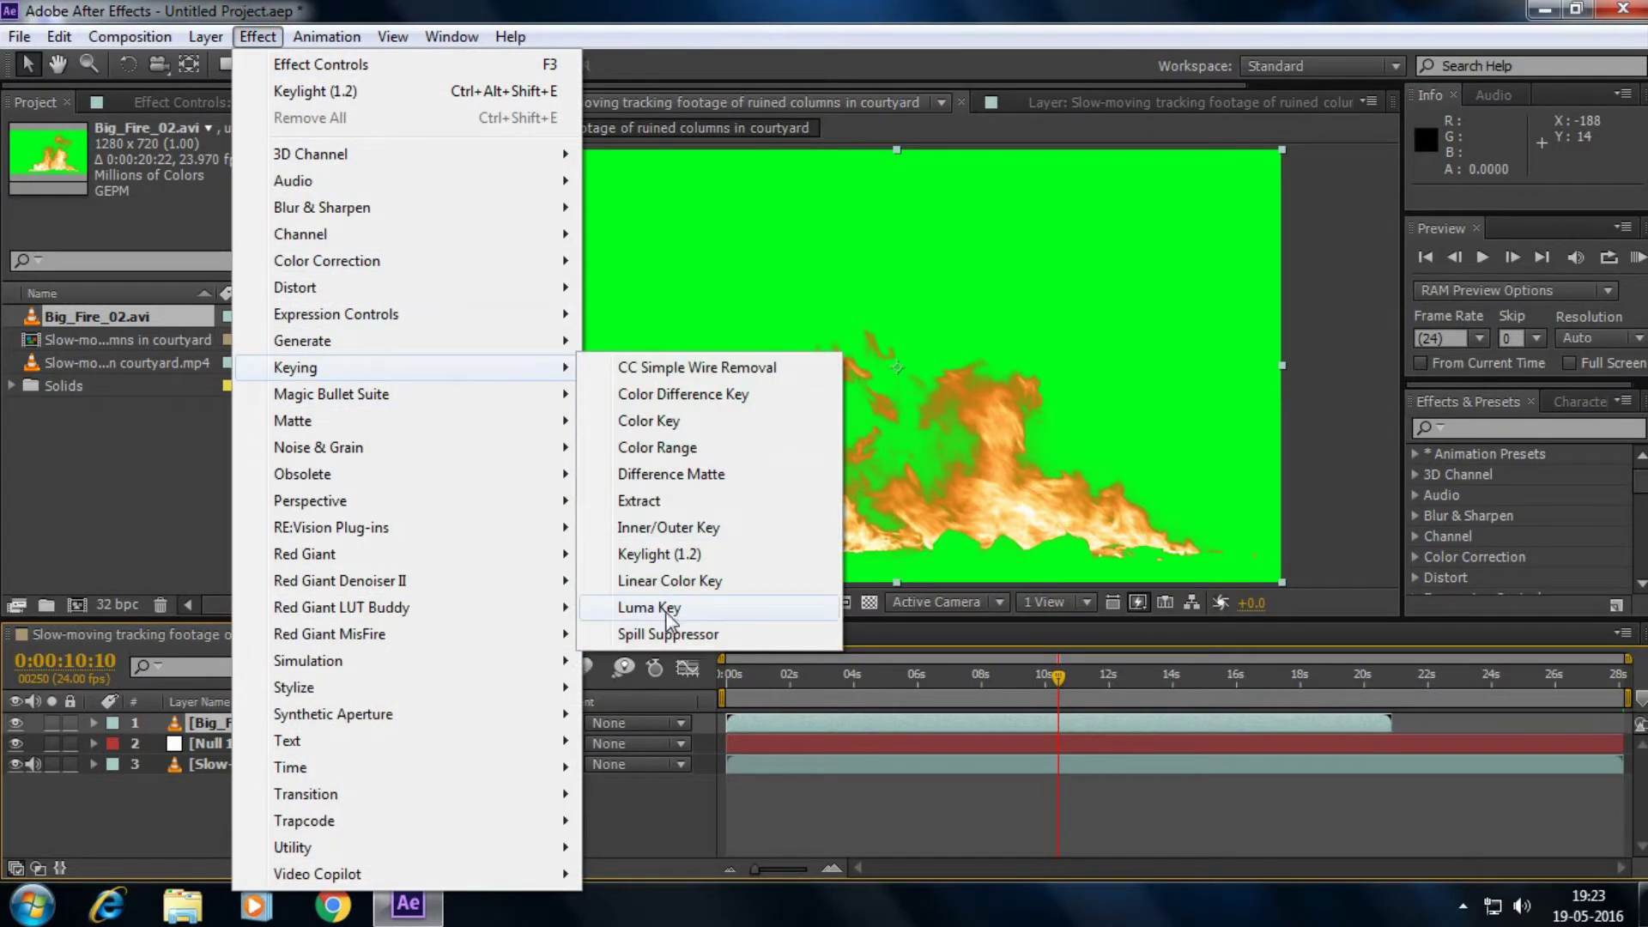
left_click(678, 666)
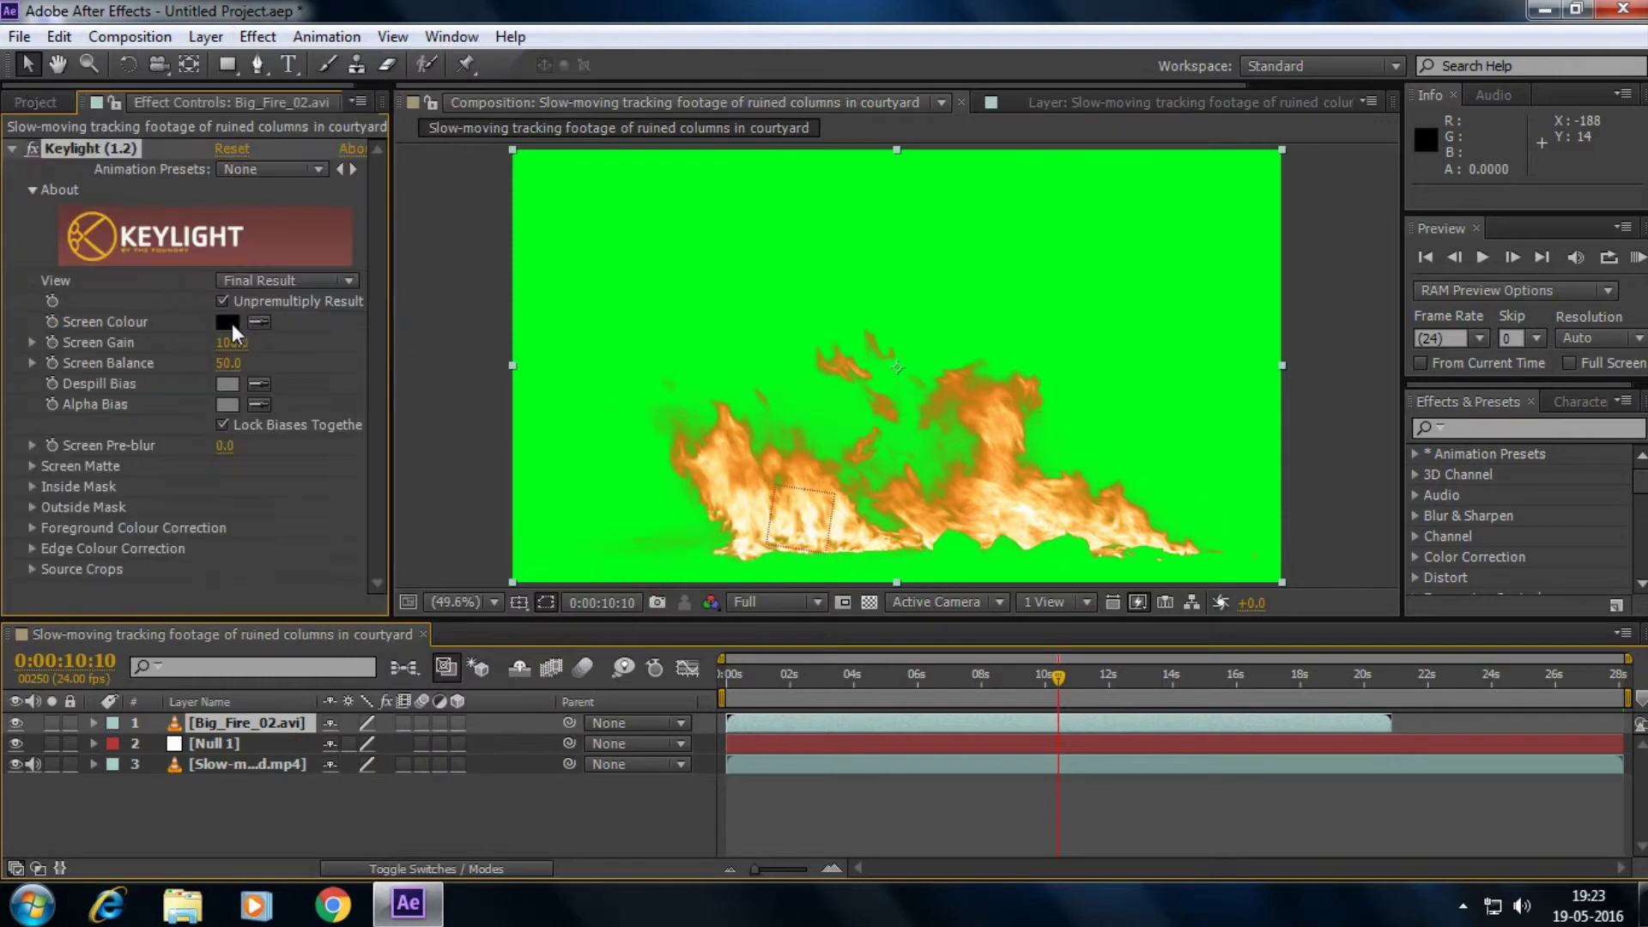
left_click(260, 322)
left_click(591, 240)
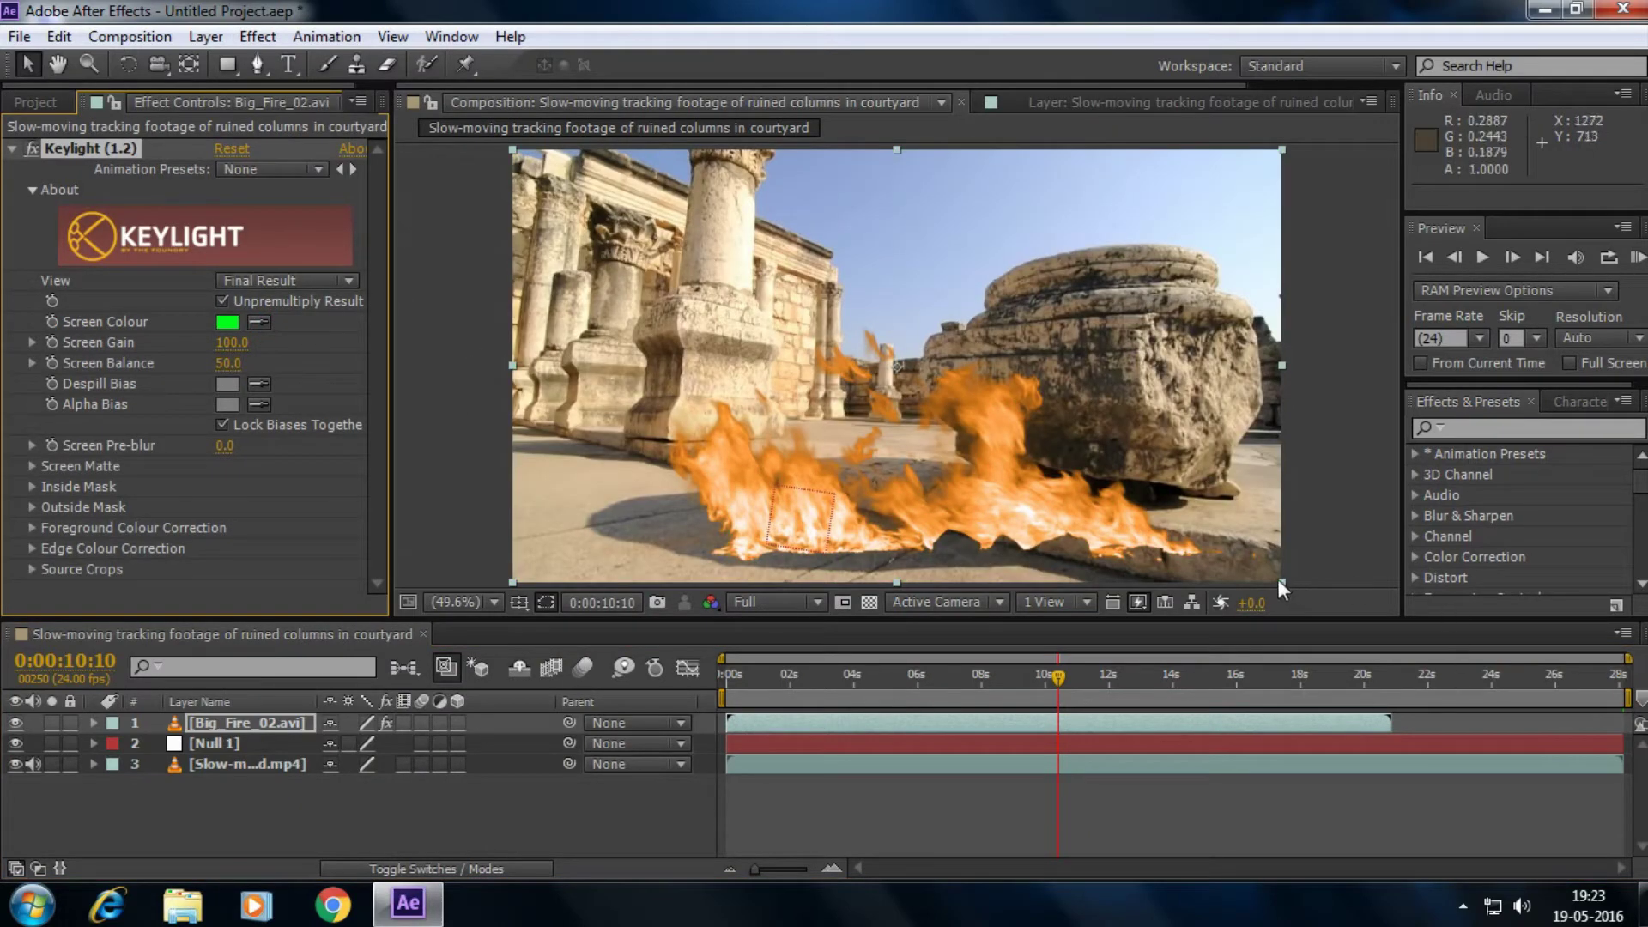
Scale the fire layer down to a bit over half its size and make it a 3D layer.
left_click_drag(1281, 582, 1135, 495)
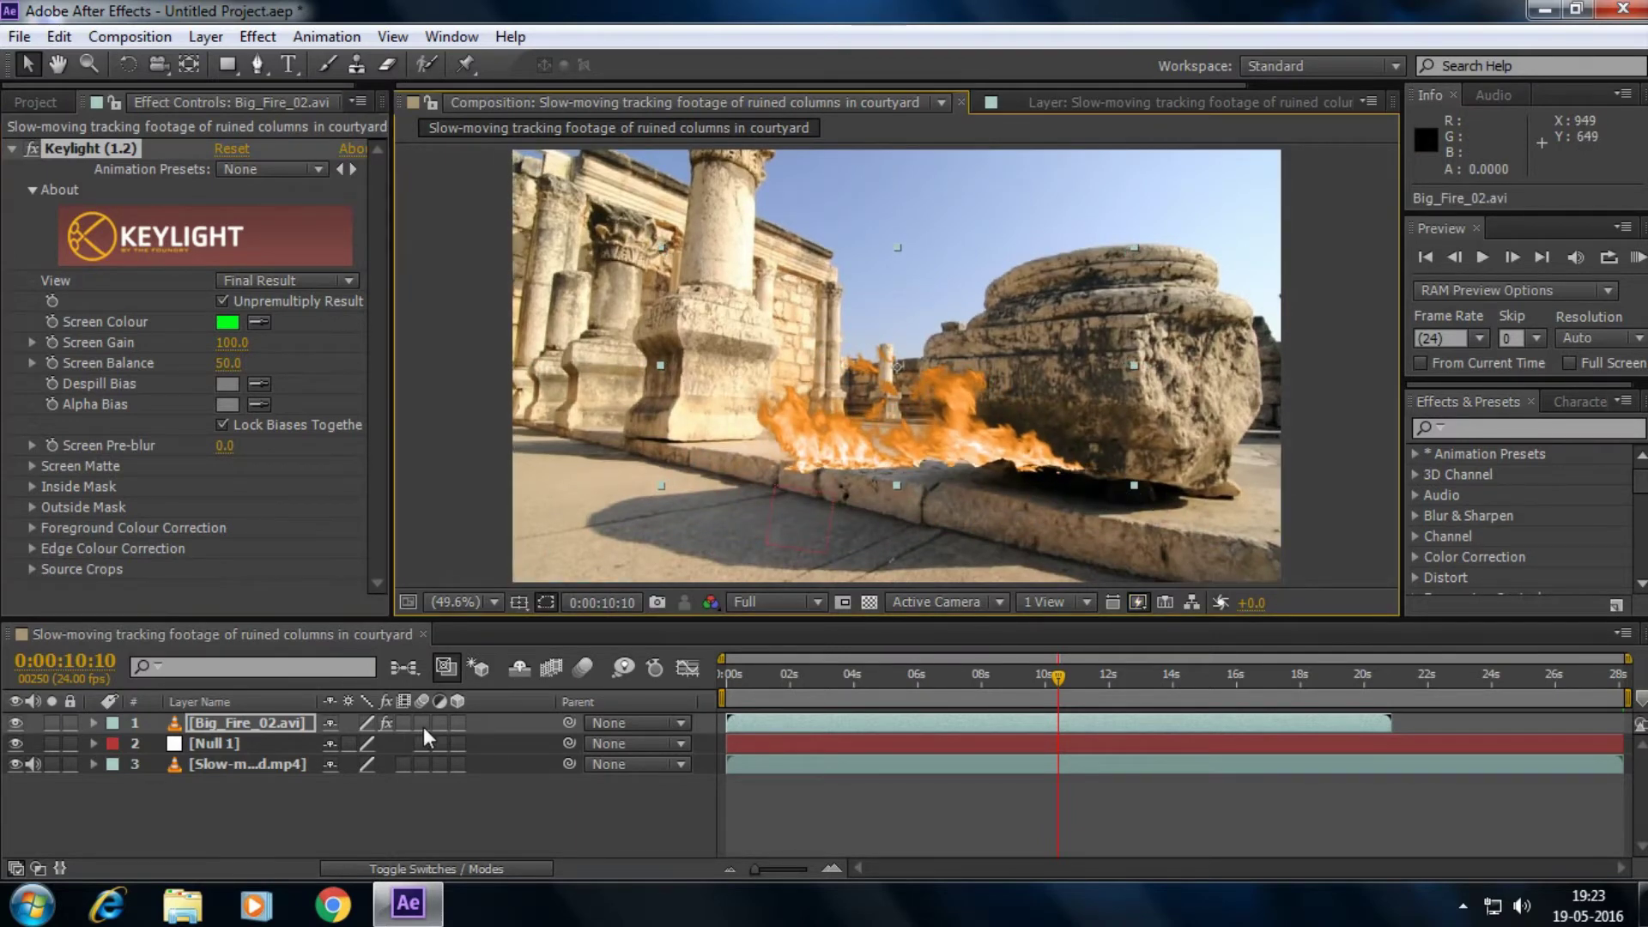
left_click(457, 724)
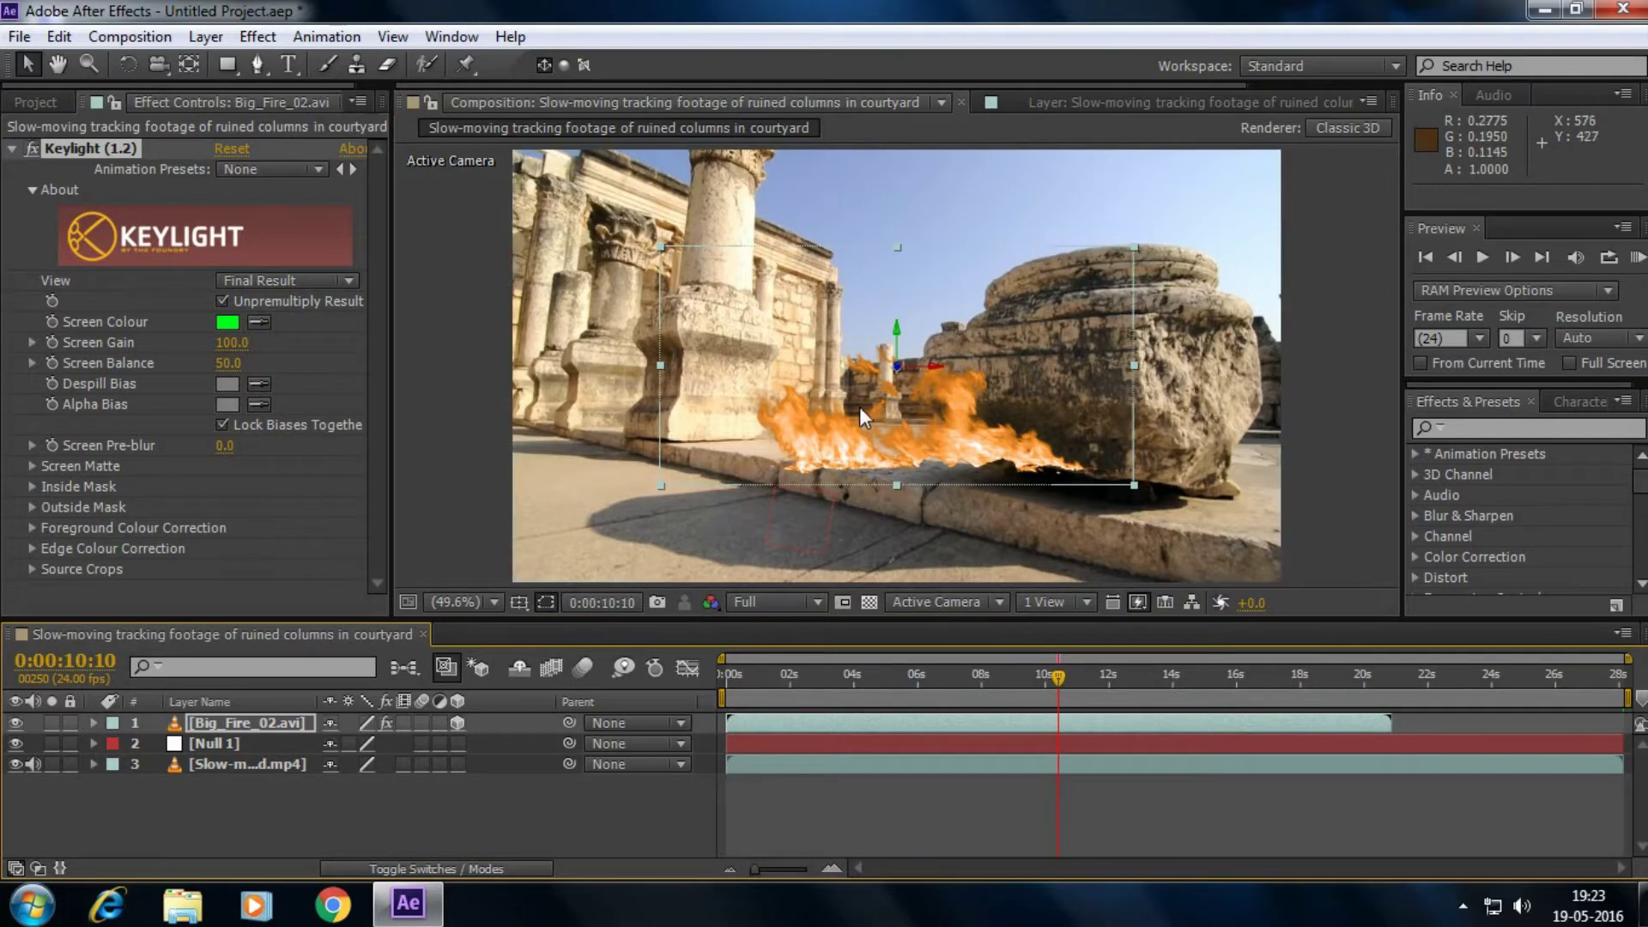
key("e")
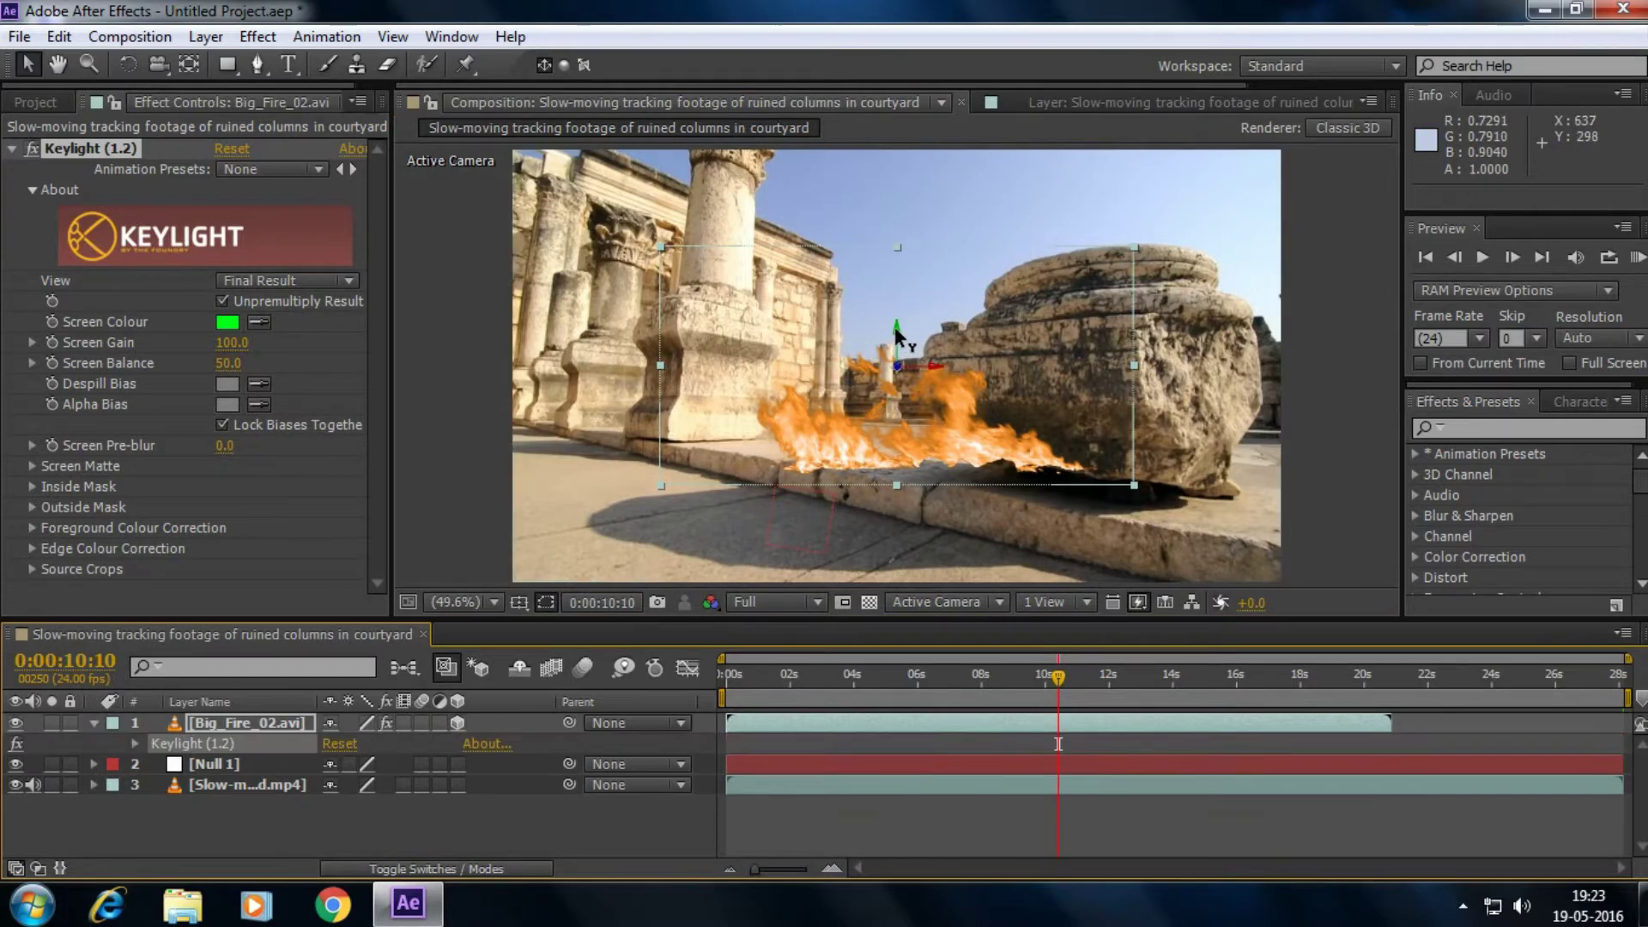
key("e")
Rotate the 3D fire layer in depth and tilt it so its base follows the slope of the stone ledge.
key("w")
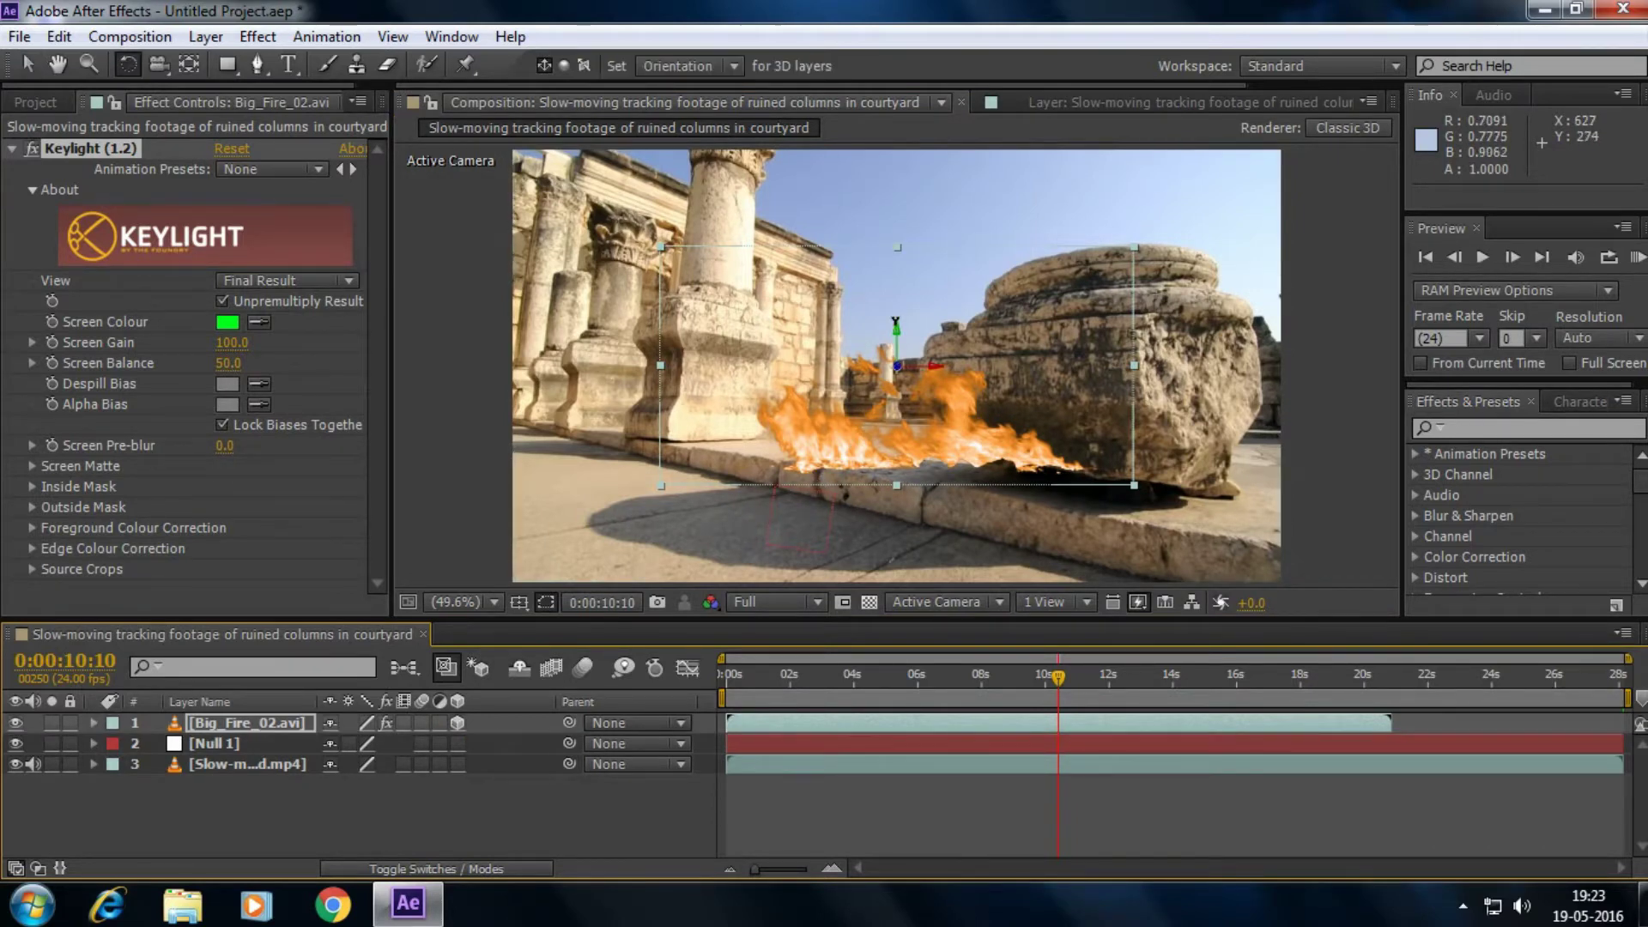
mouse_move(896, 324)
left_mouse_down()
mouse_move(879, 369)
mouse_move(895, 336)
mouse_move(915, 375)
mouse_move(872, 340)
left_mouse_up()
left_click(892, 326)
key("v")
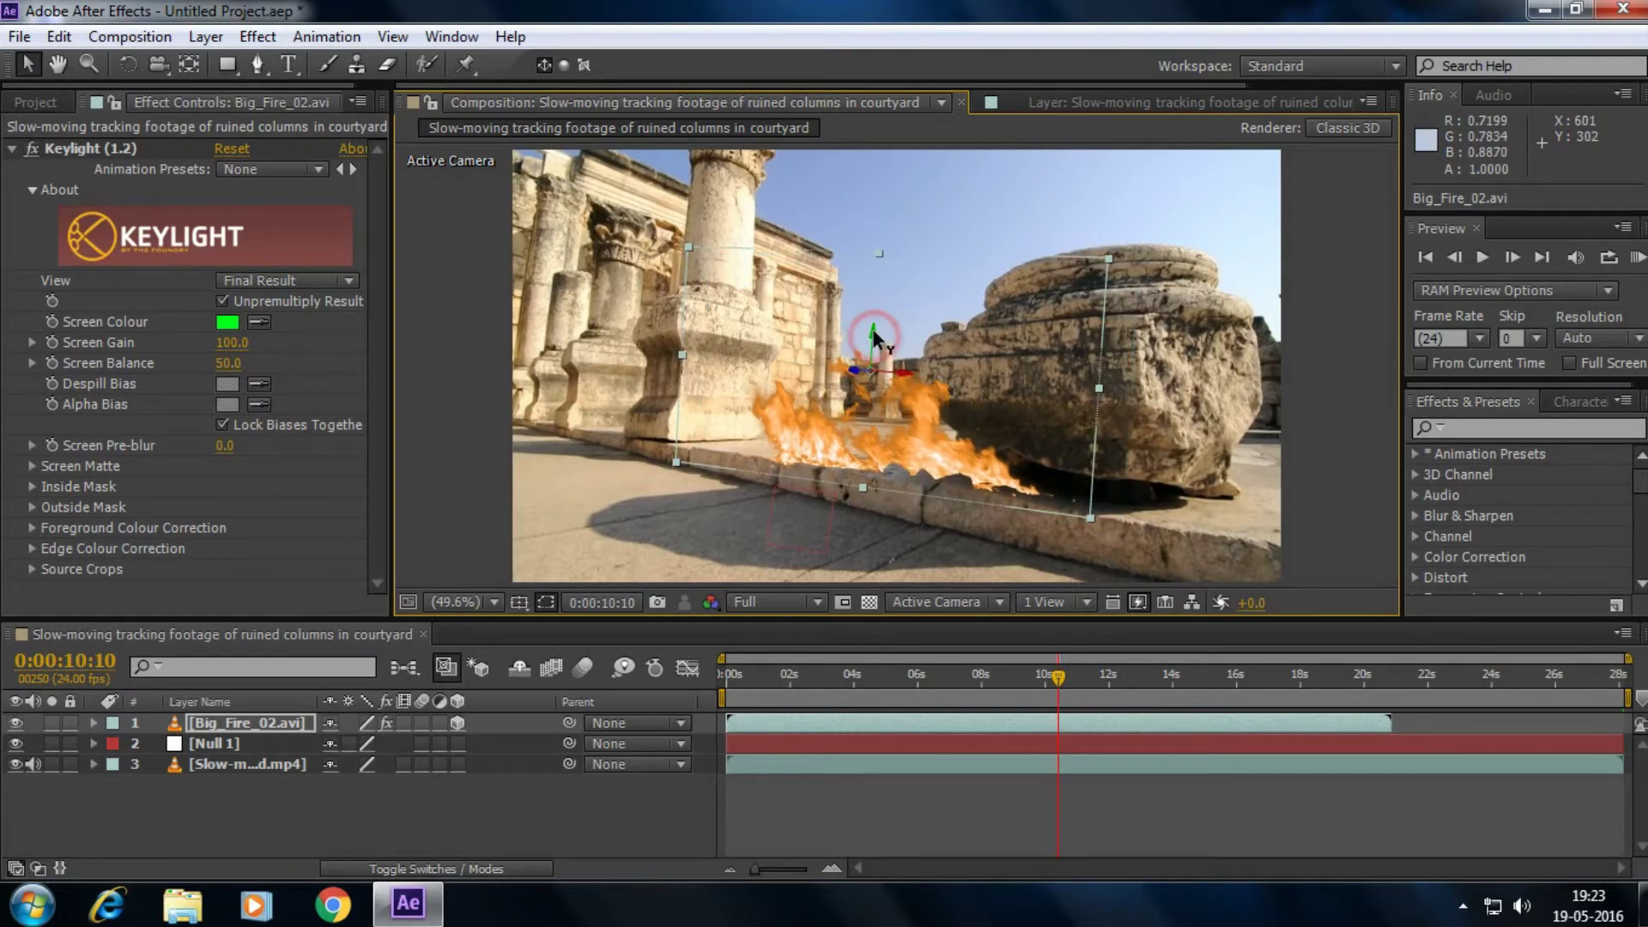
key("w")
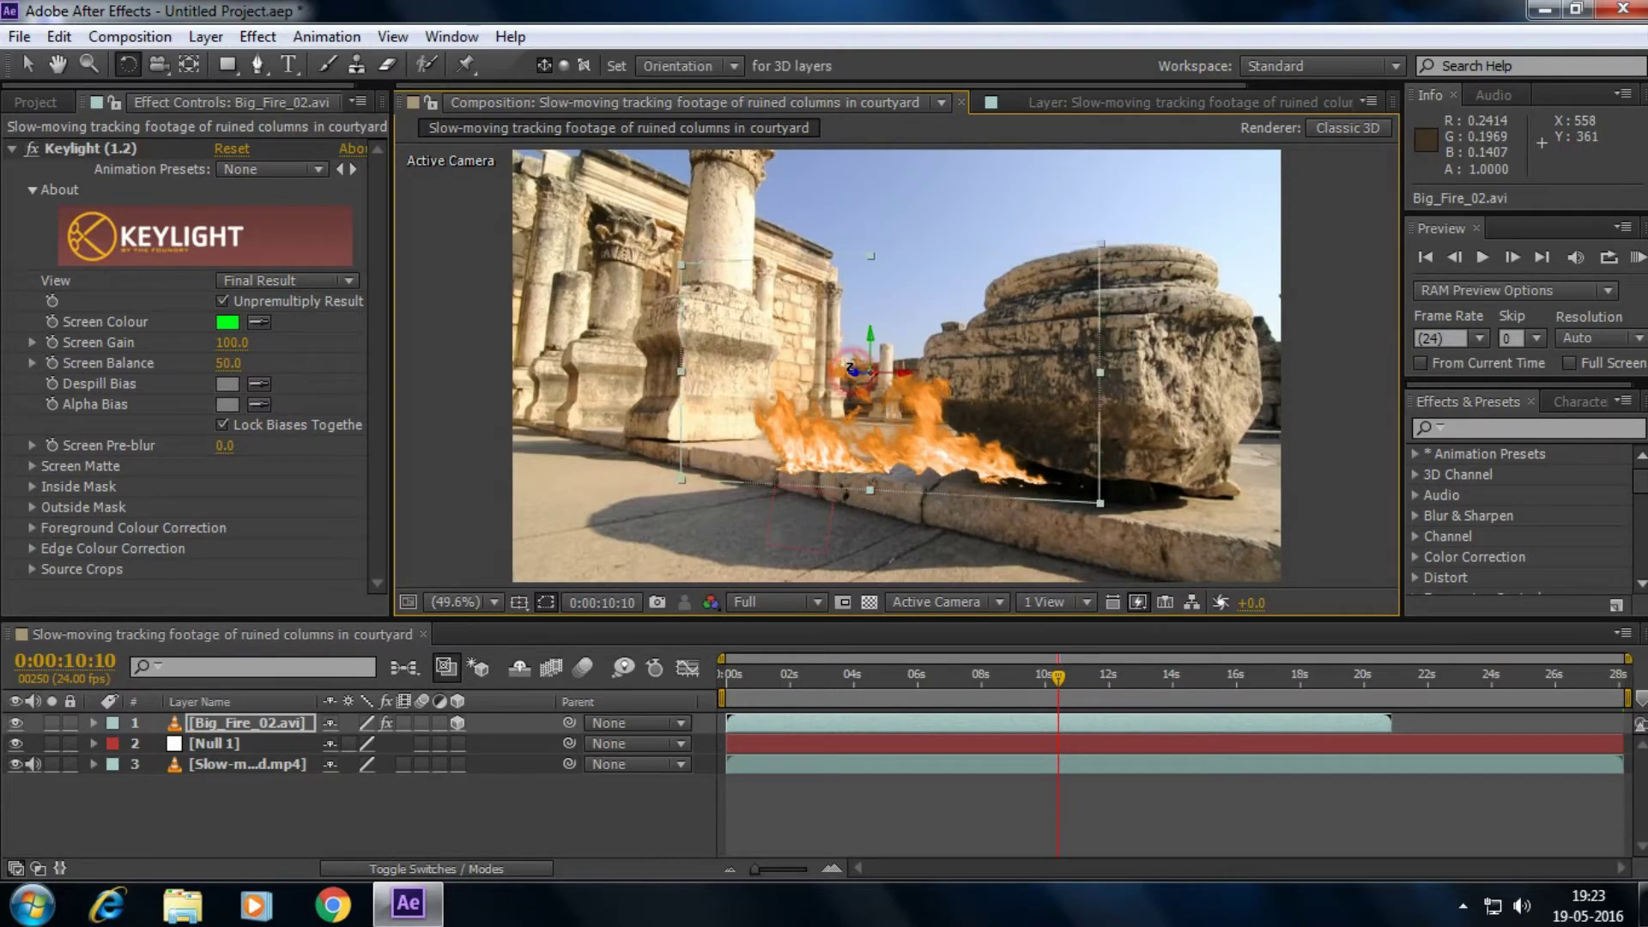
left_click_drag(752, 307, 753, 308)
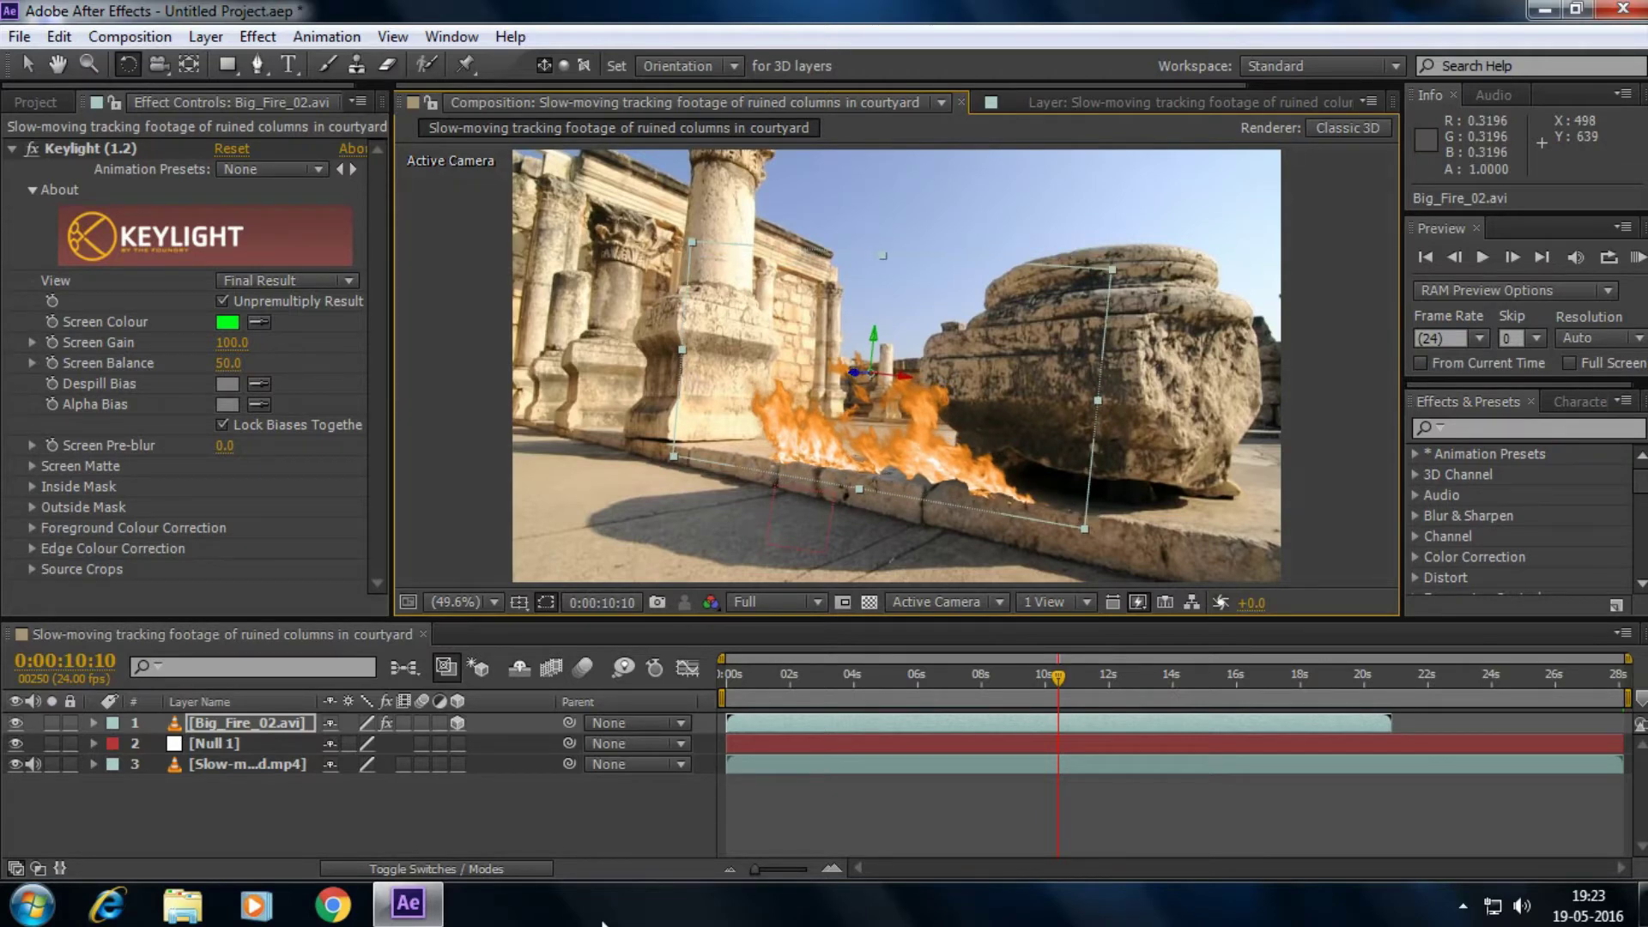
Parent the Big_Fire_02.avi layer to Null 1.
left_click(591, 854)
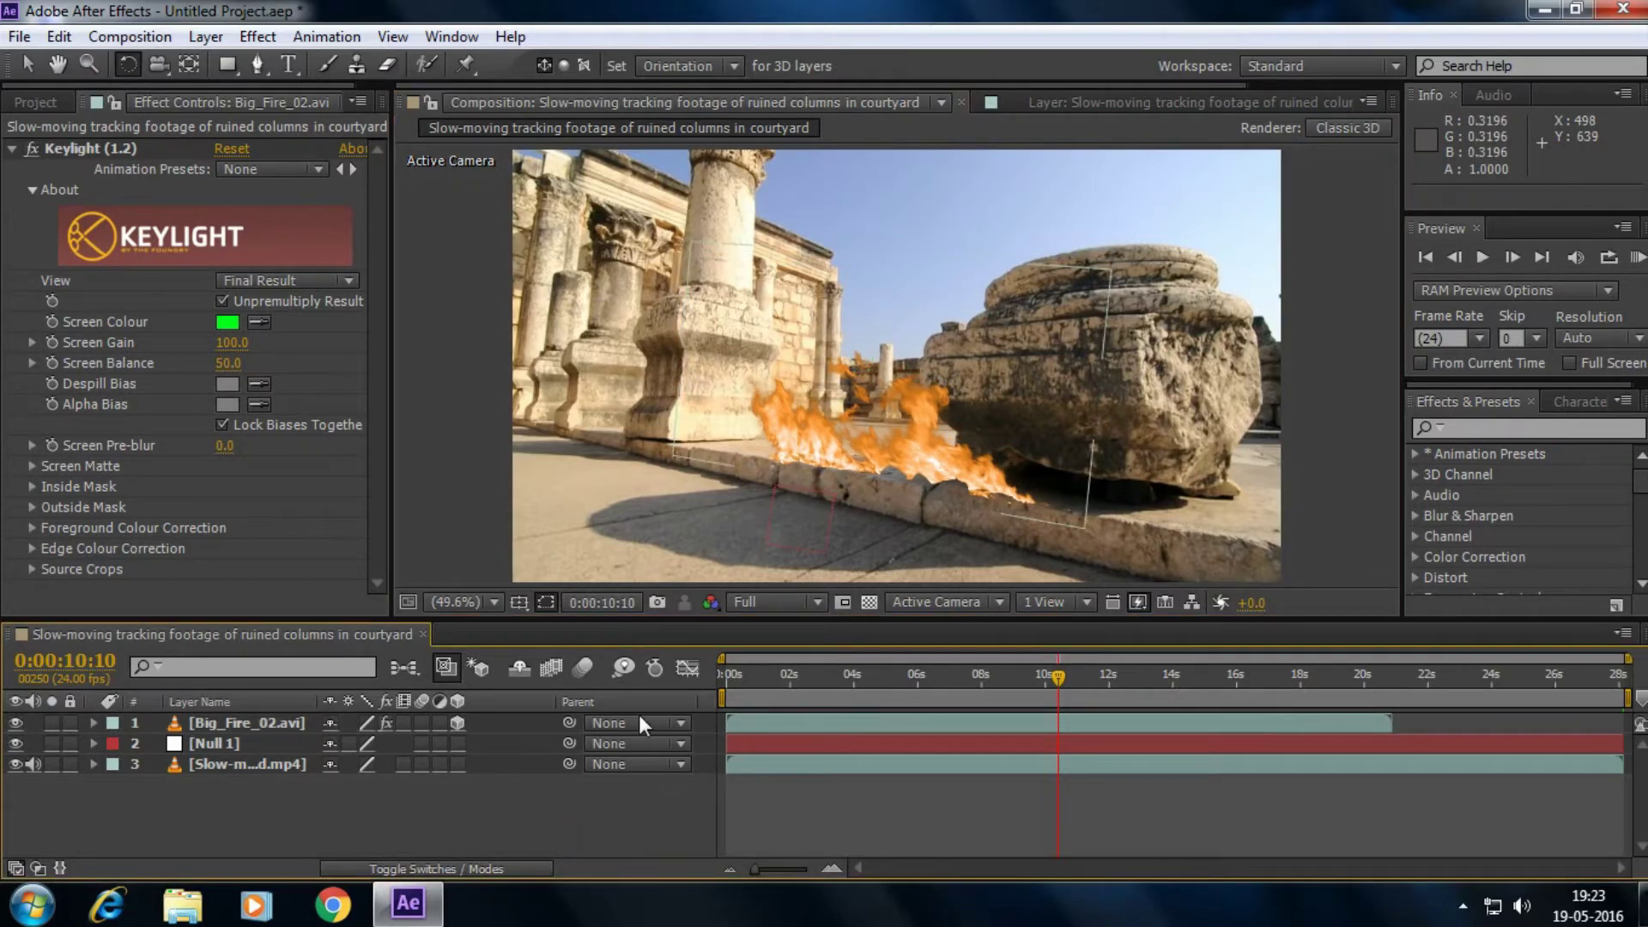
left_click_drag(569, 722, 265, 750)
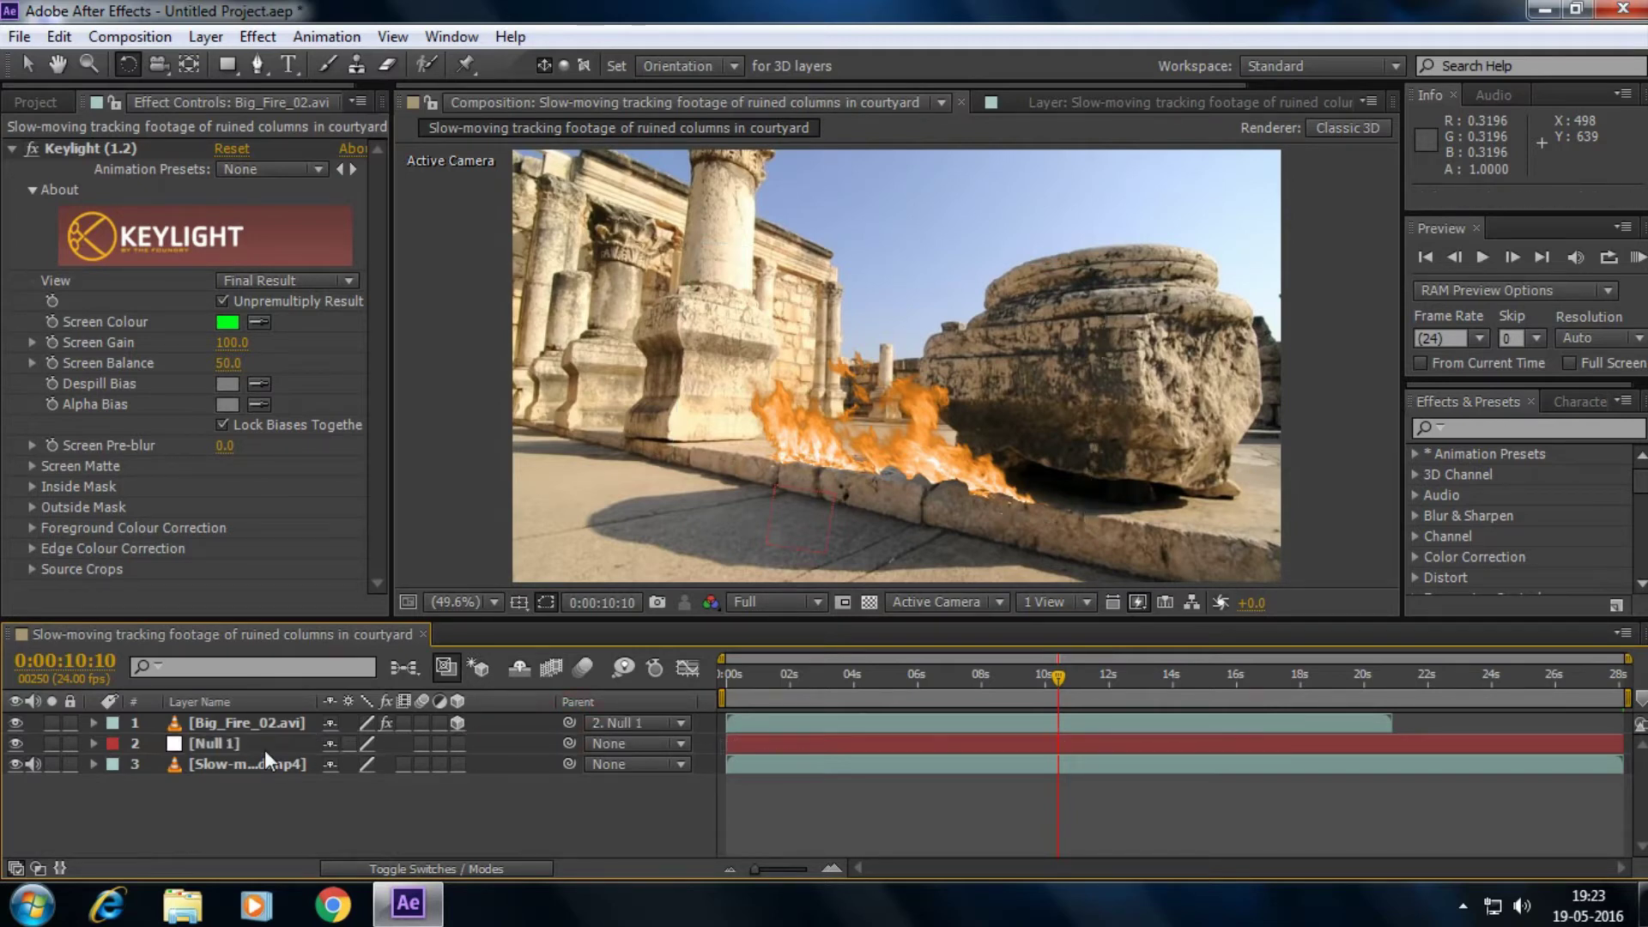
Set the viewer resolution to Quarter and preview the fire following the tracked ledge.
left_click(785, 603)
left_click(791, 745)
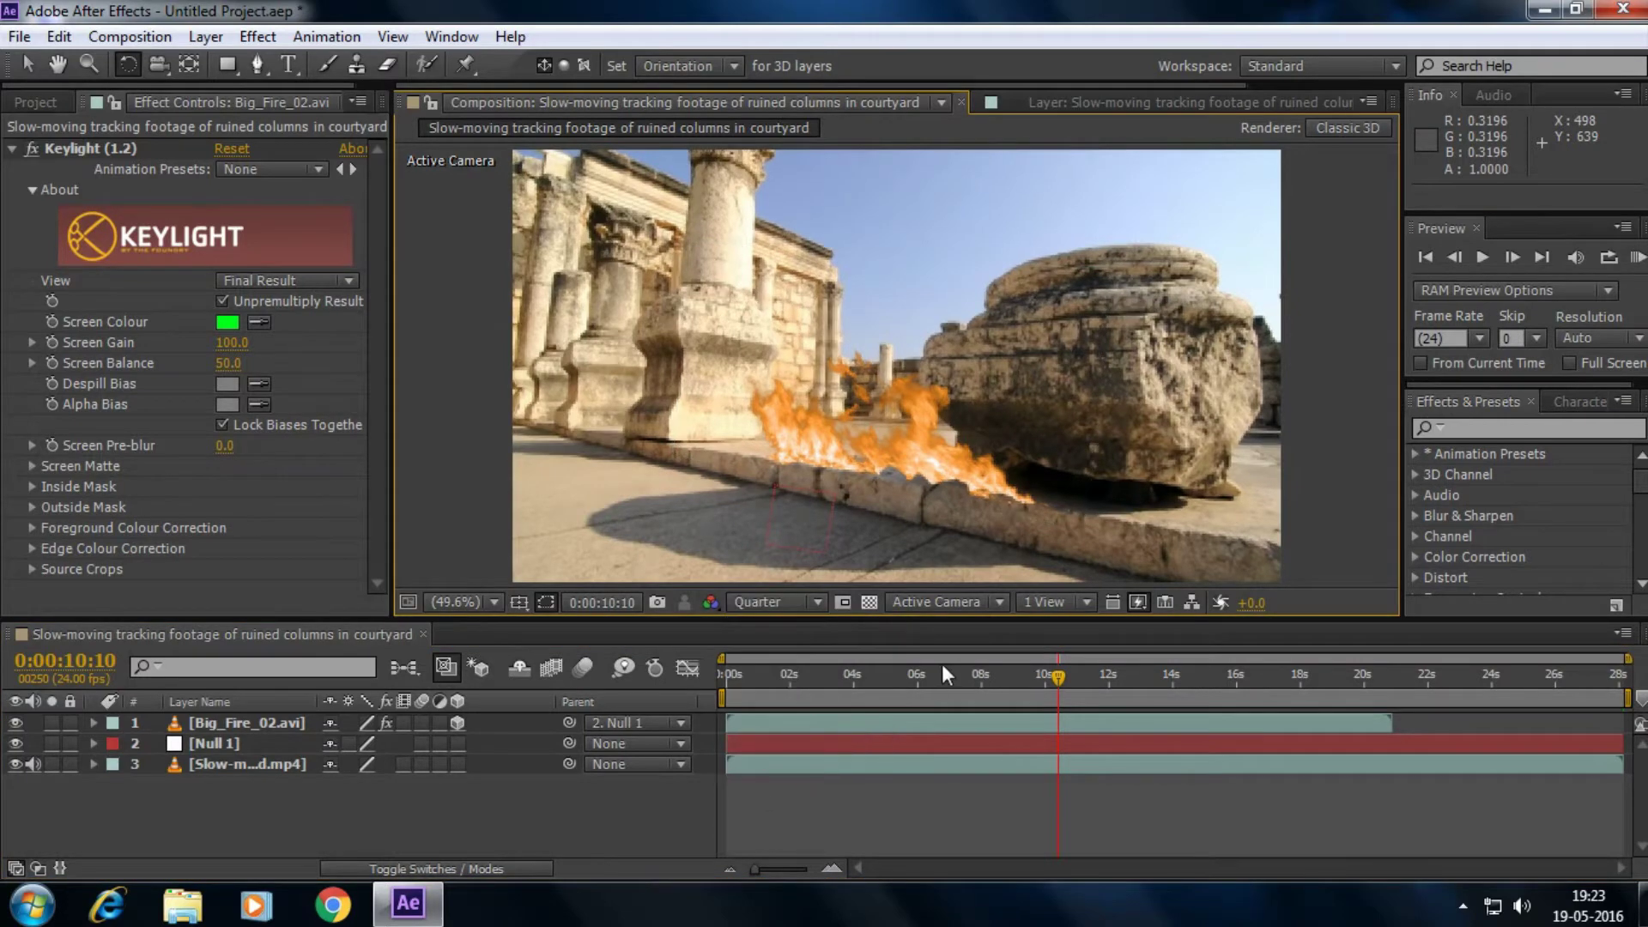
key("space")
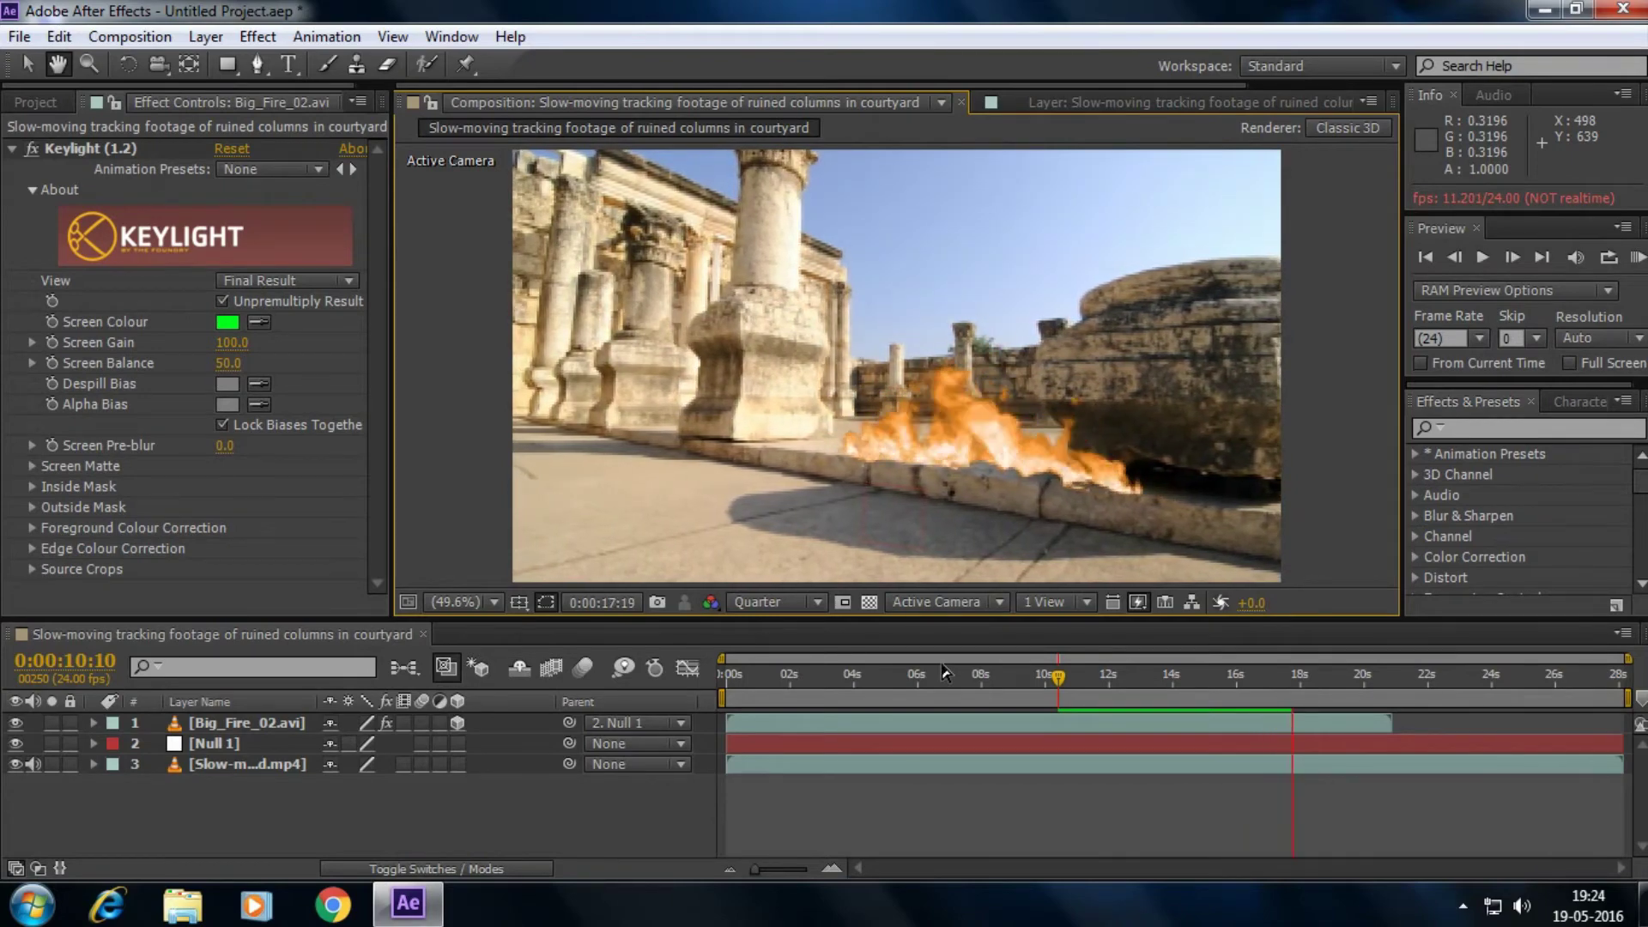
key("w")
Start the work area at 0:00:10:09 and trim the composition to the work area.
left_click_drag(1062, 673, 1057, 673)
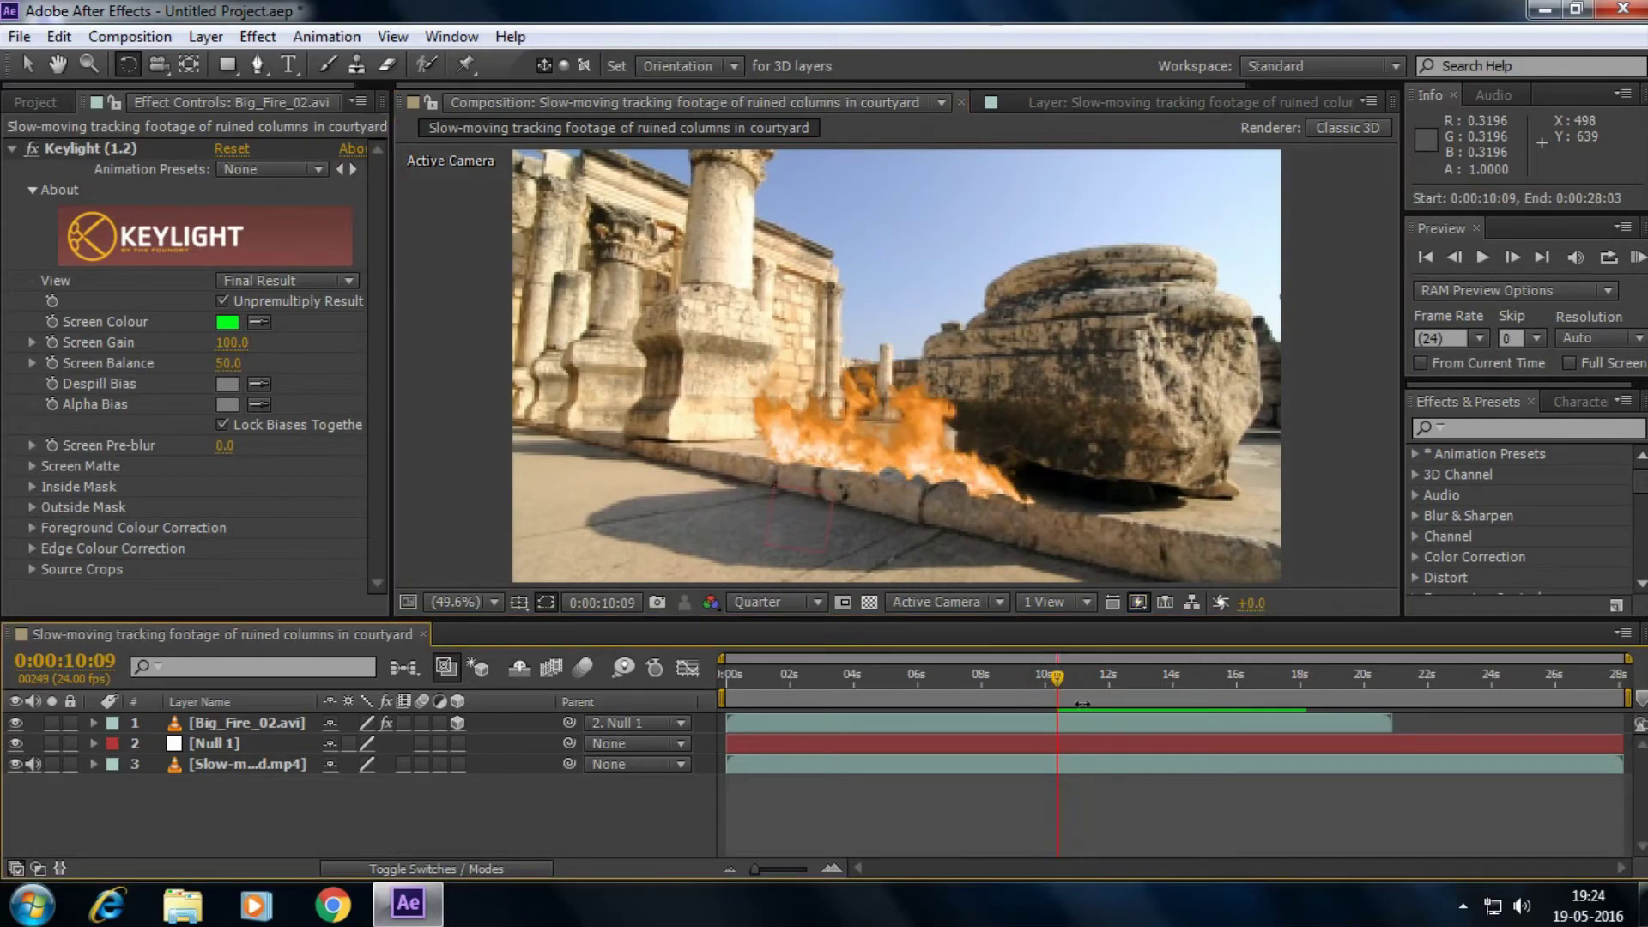
key("b")
right_click(1064, 697)
left_click(1142, 766)
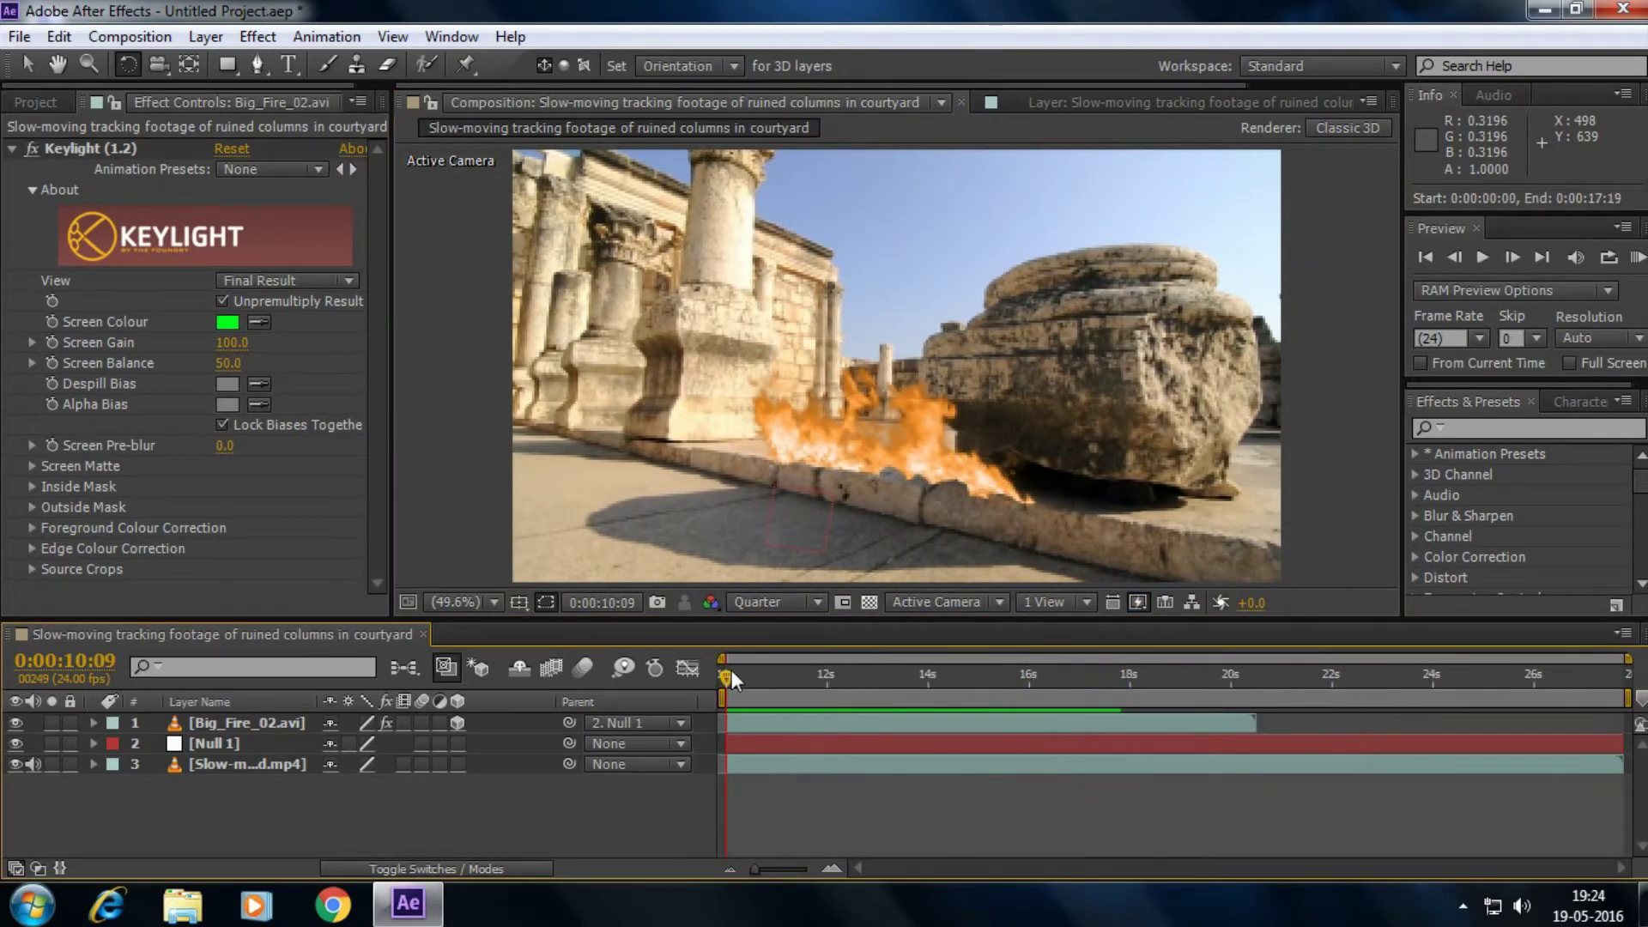
Scrub the timeline to 0:00:14:03 to check how the fire sticks to the ledge.
left_click_drag(732, 670, 869, 666)
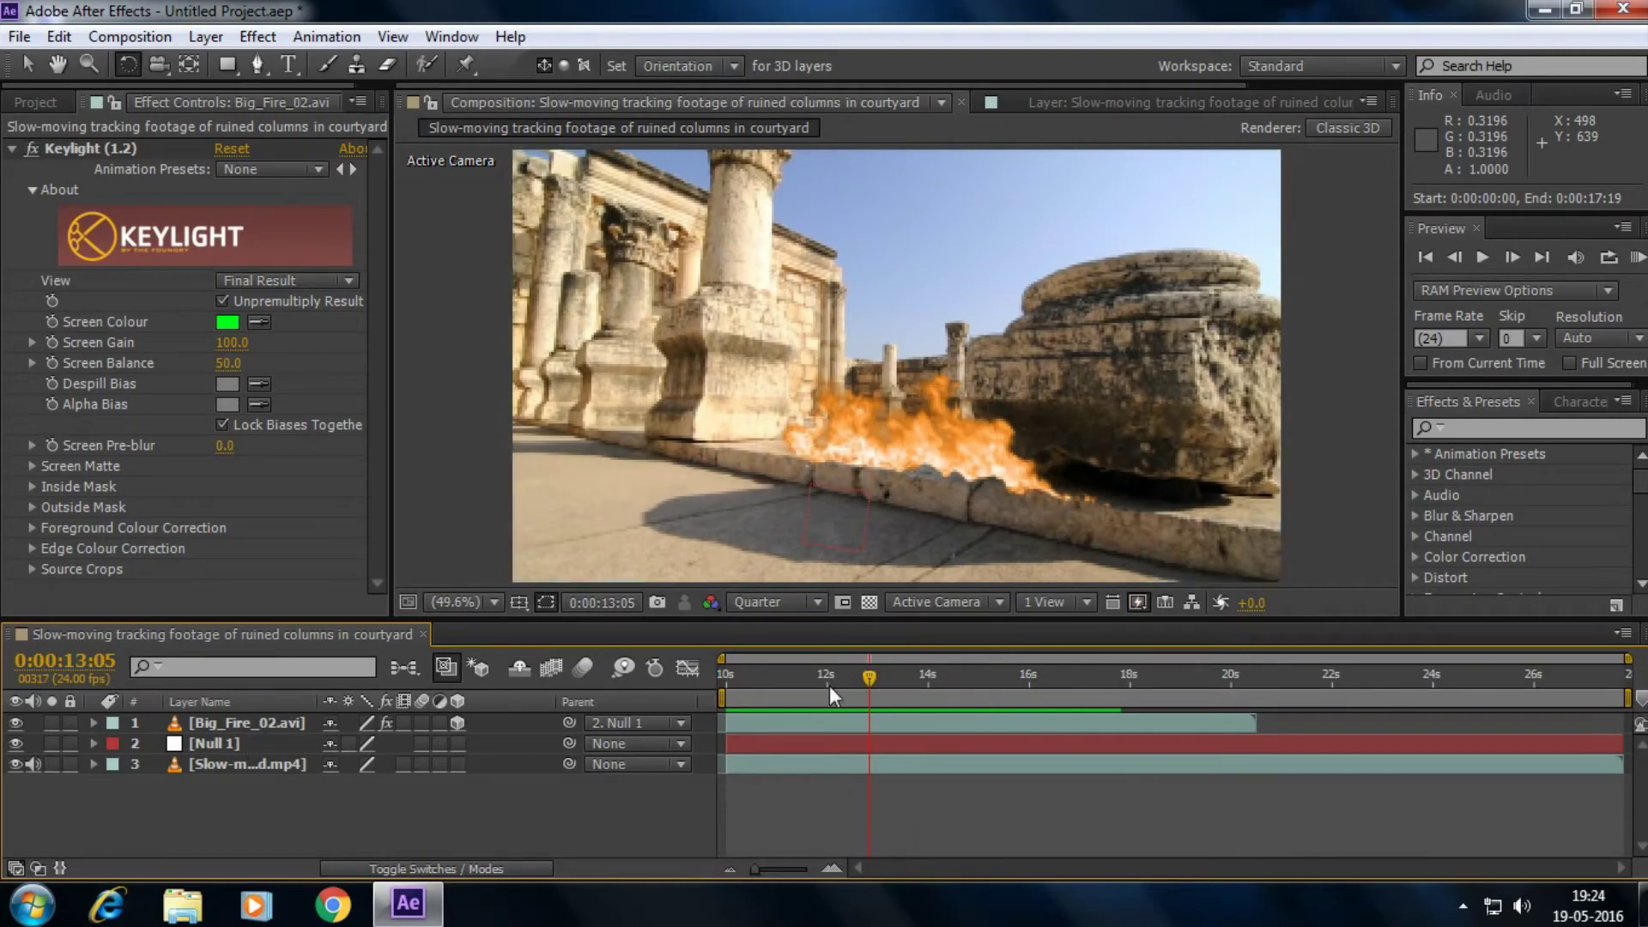
left_click_drag(829, 687, 915, 674)
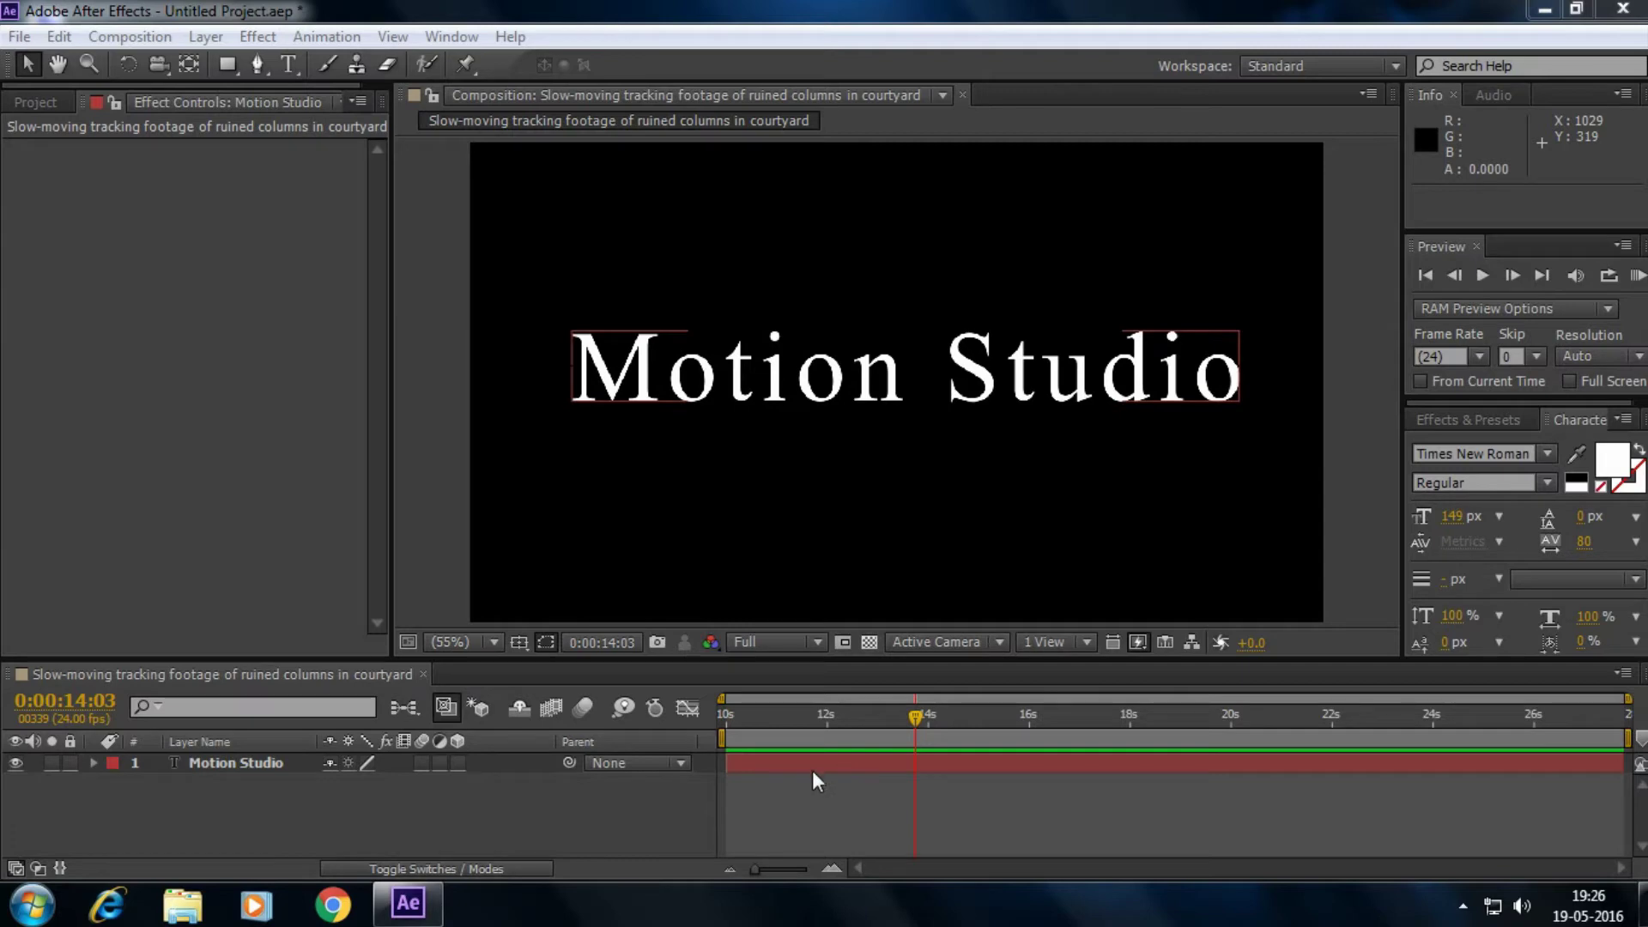
Create a 1280 x 720 black solid named Lens Flare above the Motion Studio text.
right_click(264, 805)
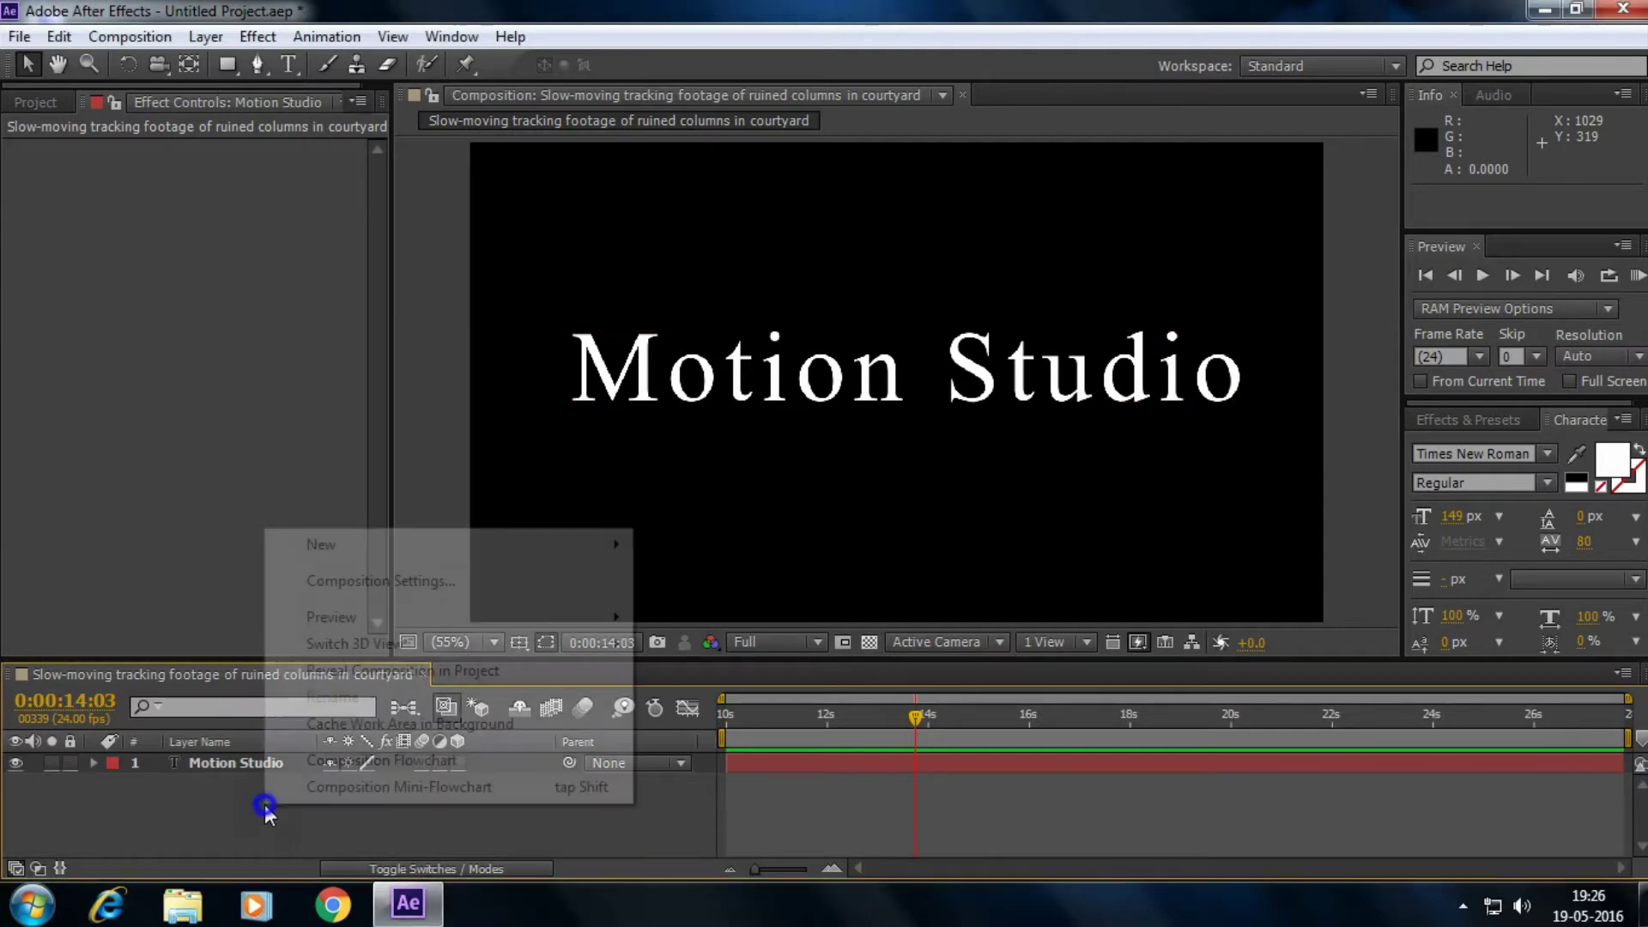
left_click(377, 545)
left_click(800, 618)
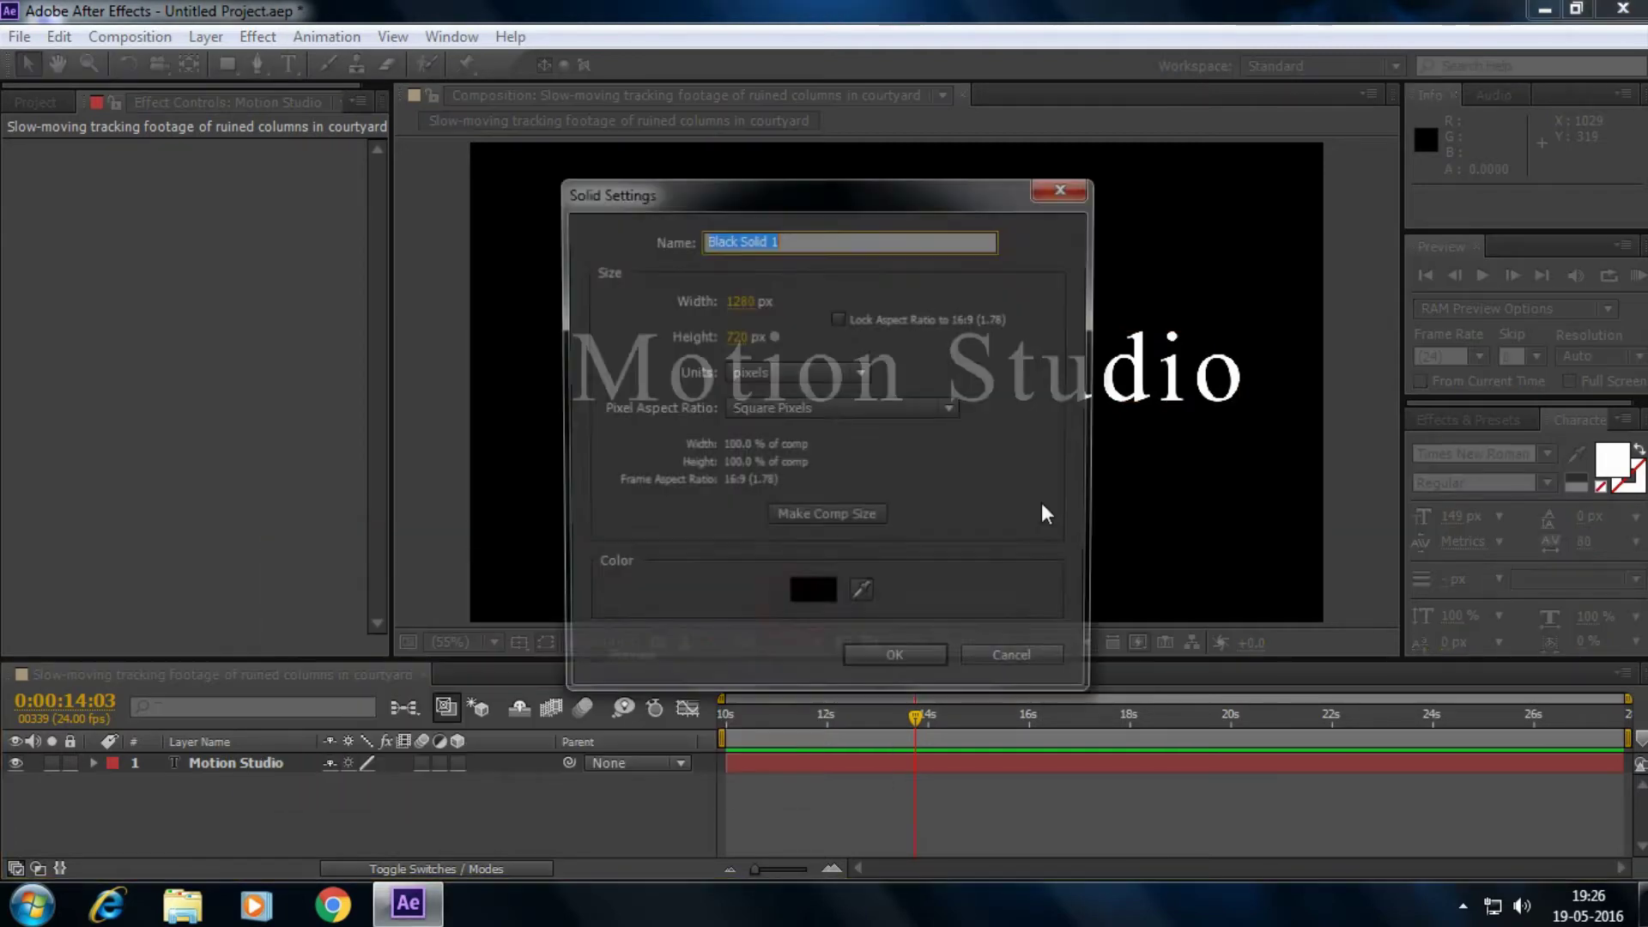
type("Lens Flare")
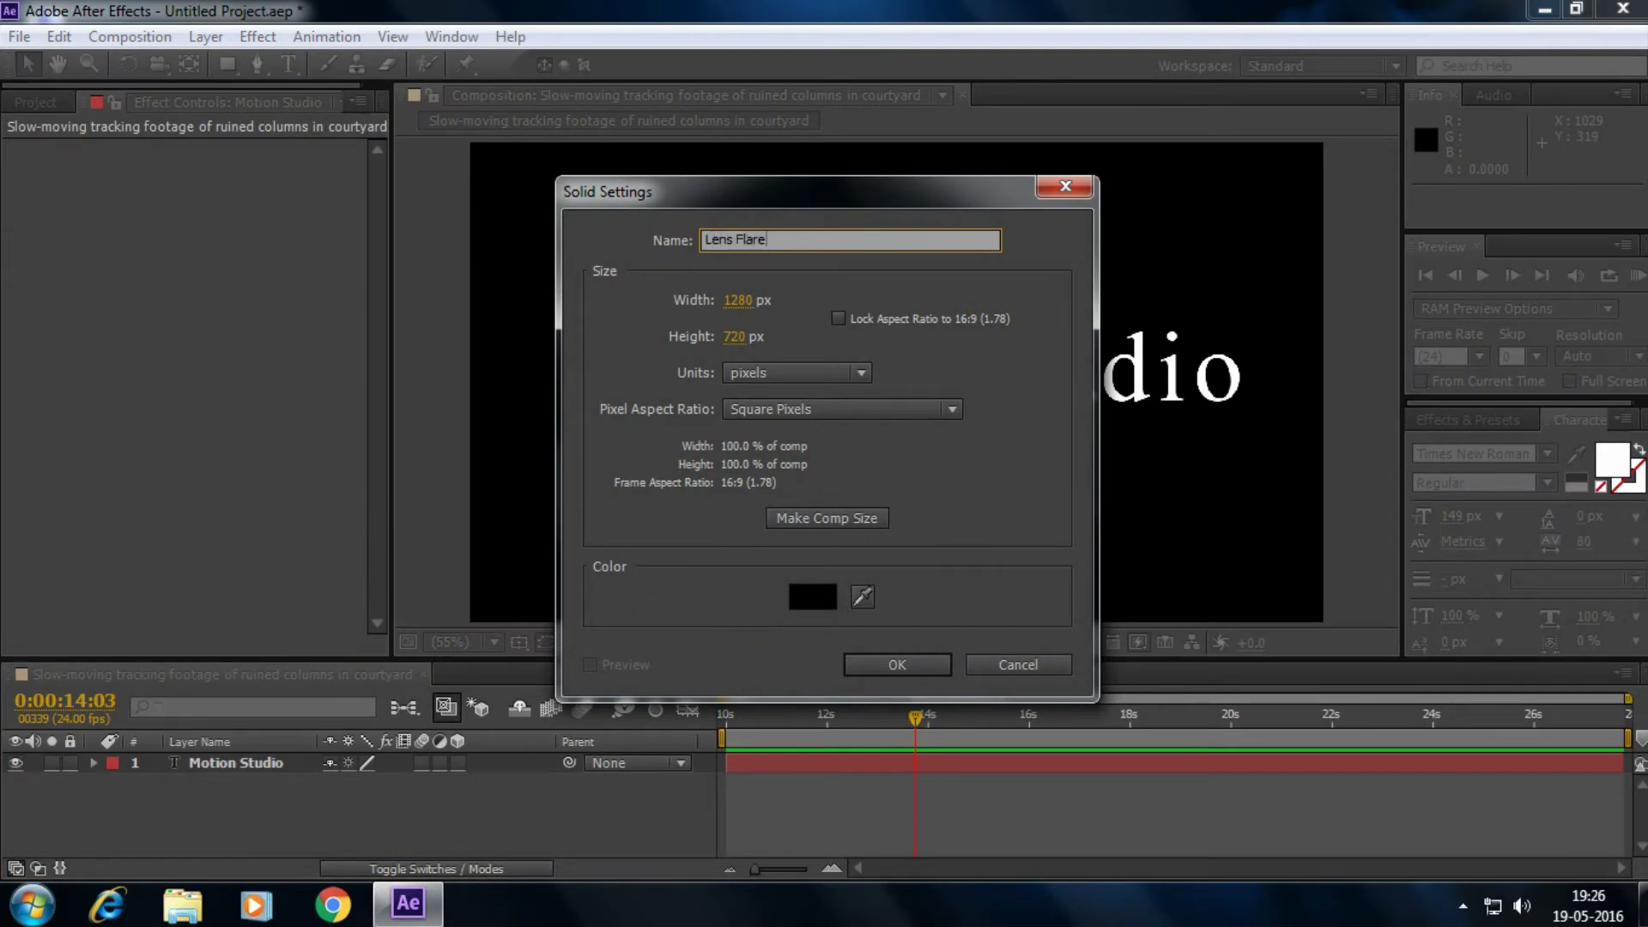
left_click(919, 661)
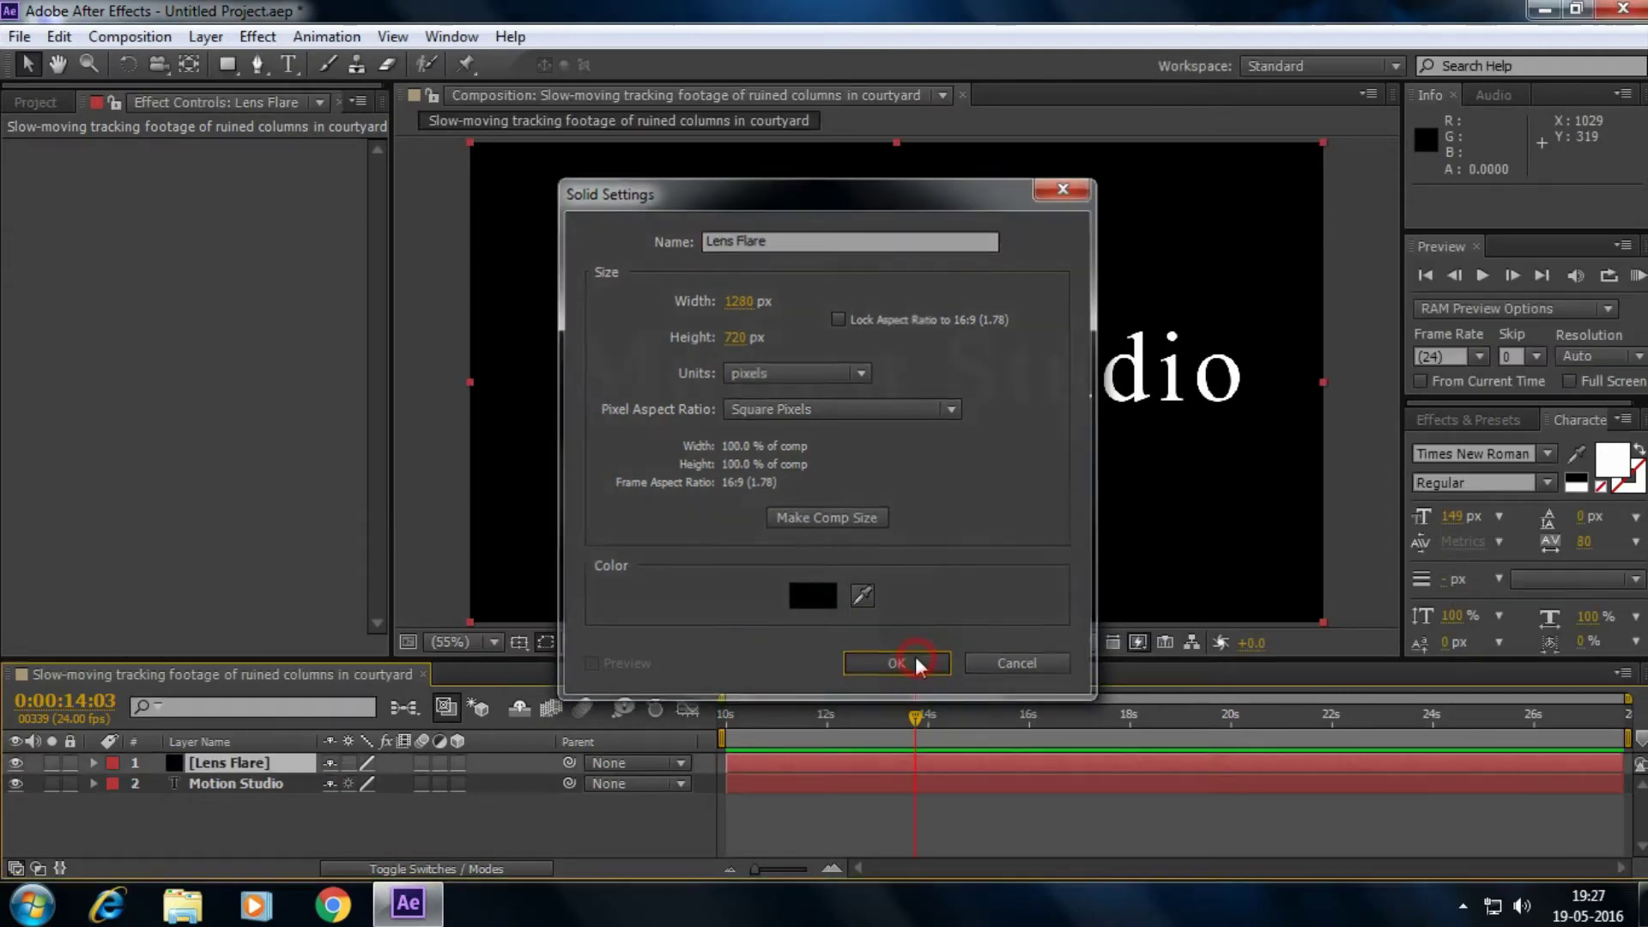
Apply the Video Copilot Optical Flares effect to the Lens Flare solid.
left_click(266, 39)
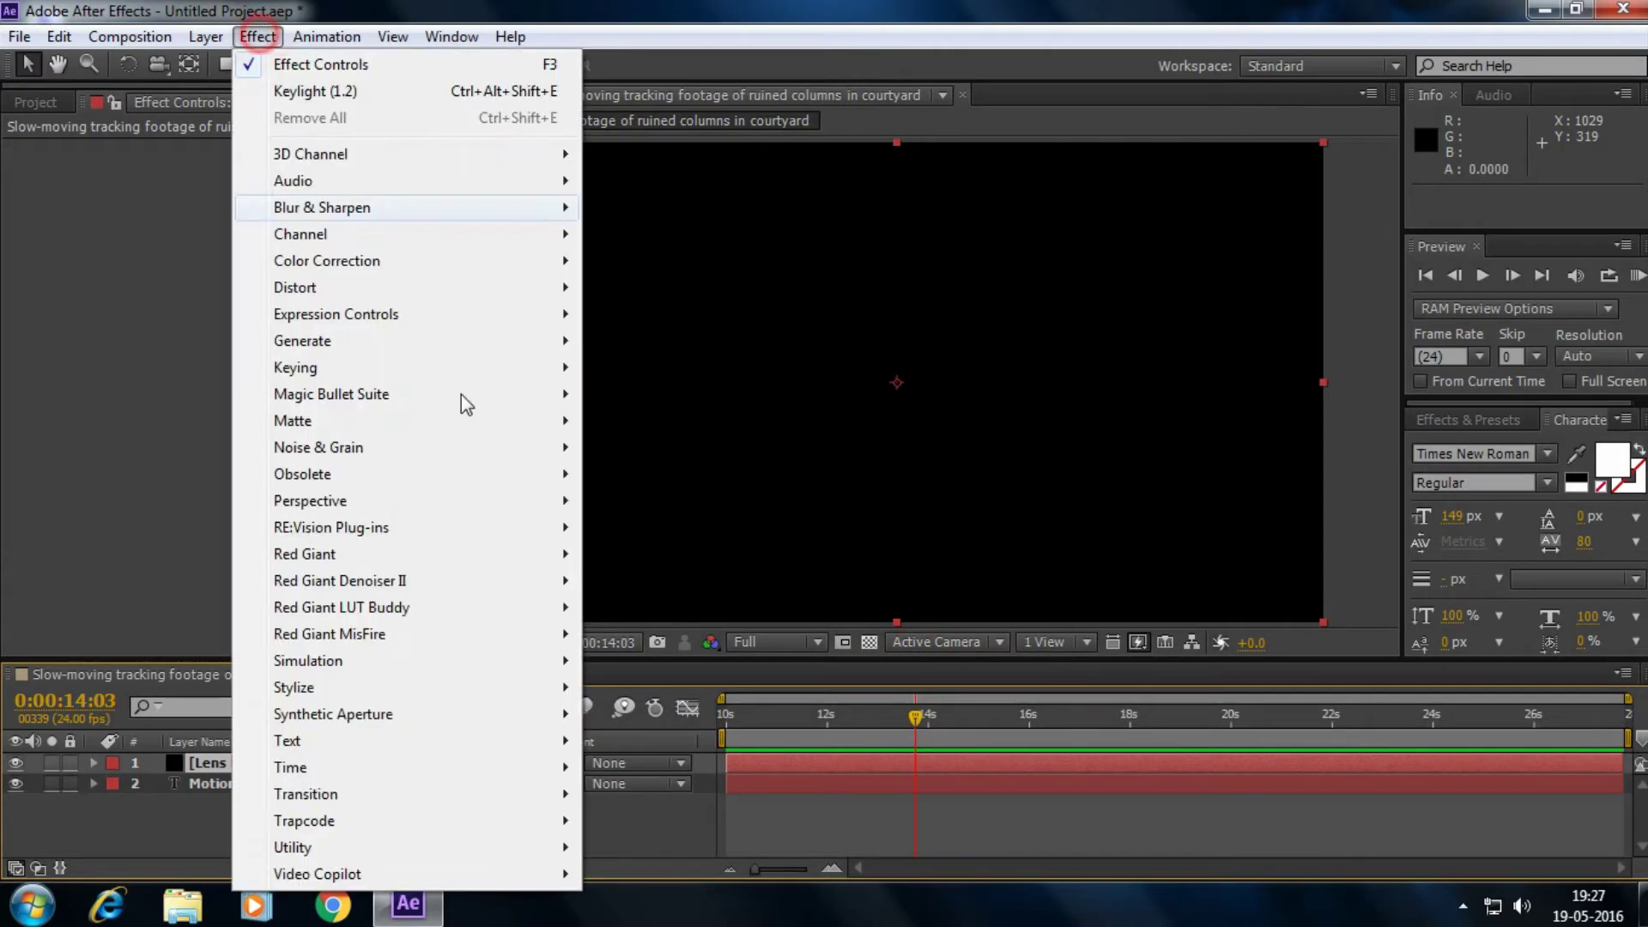
left_click(541, 873)
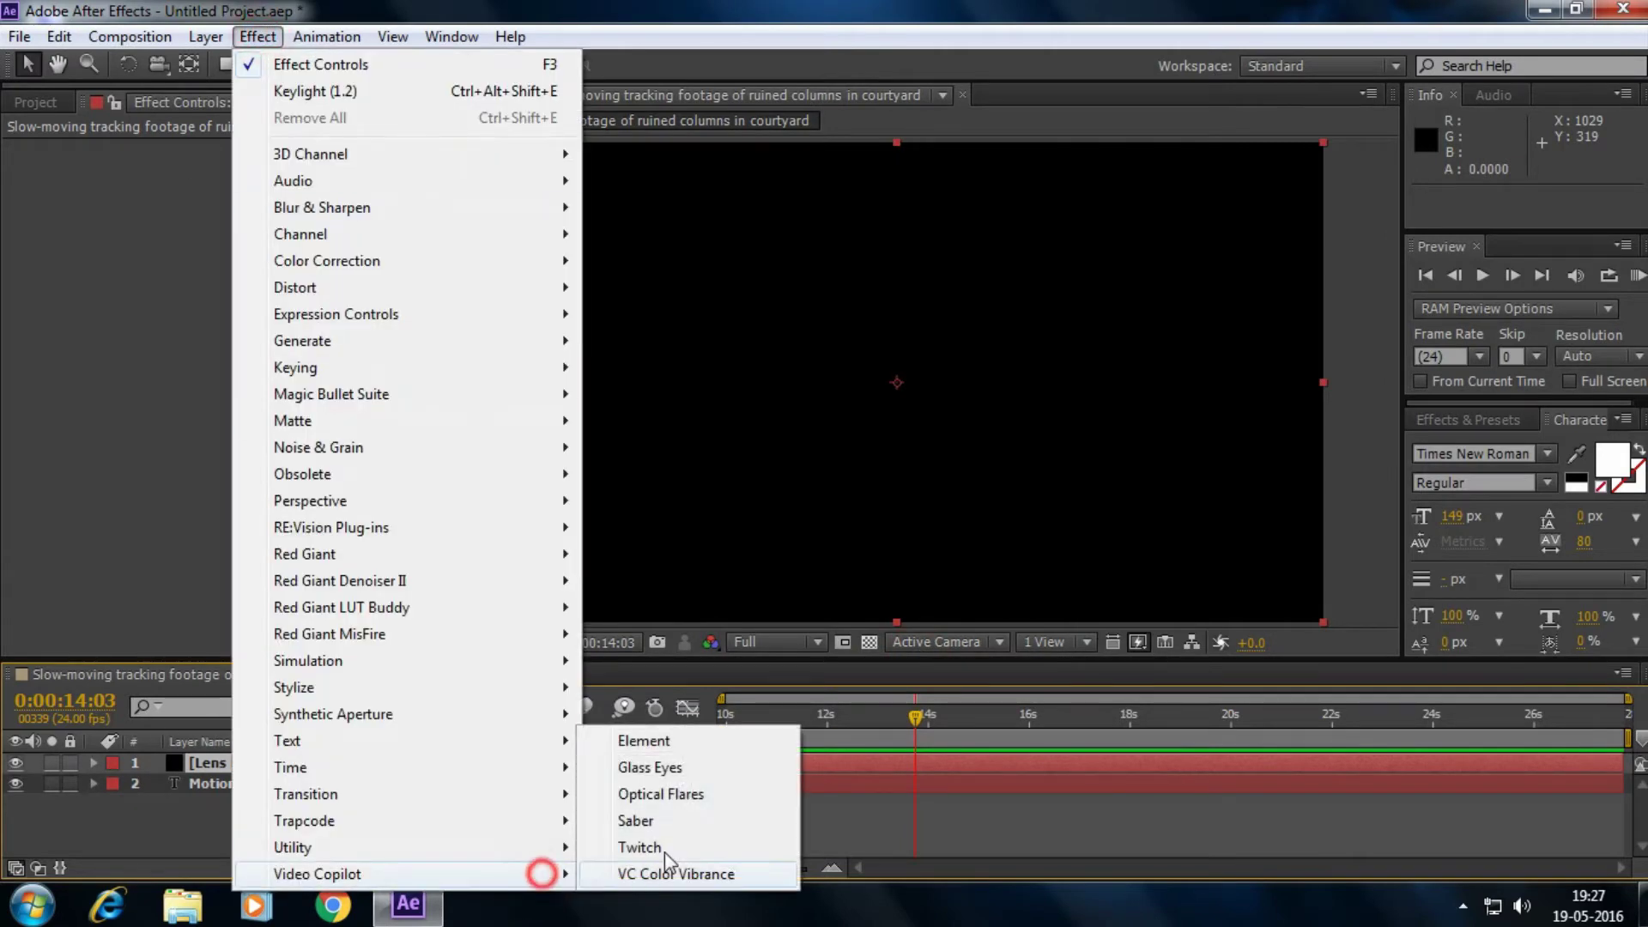
left_click(661, 793)
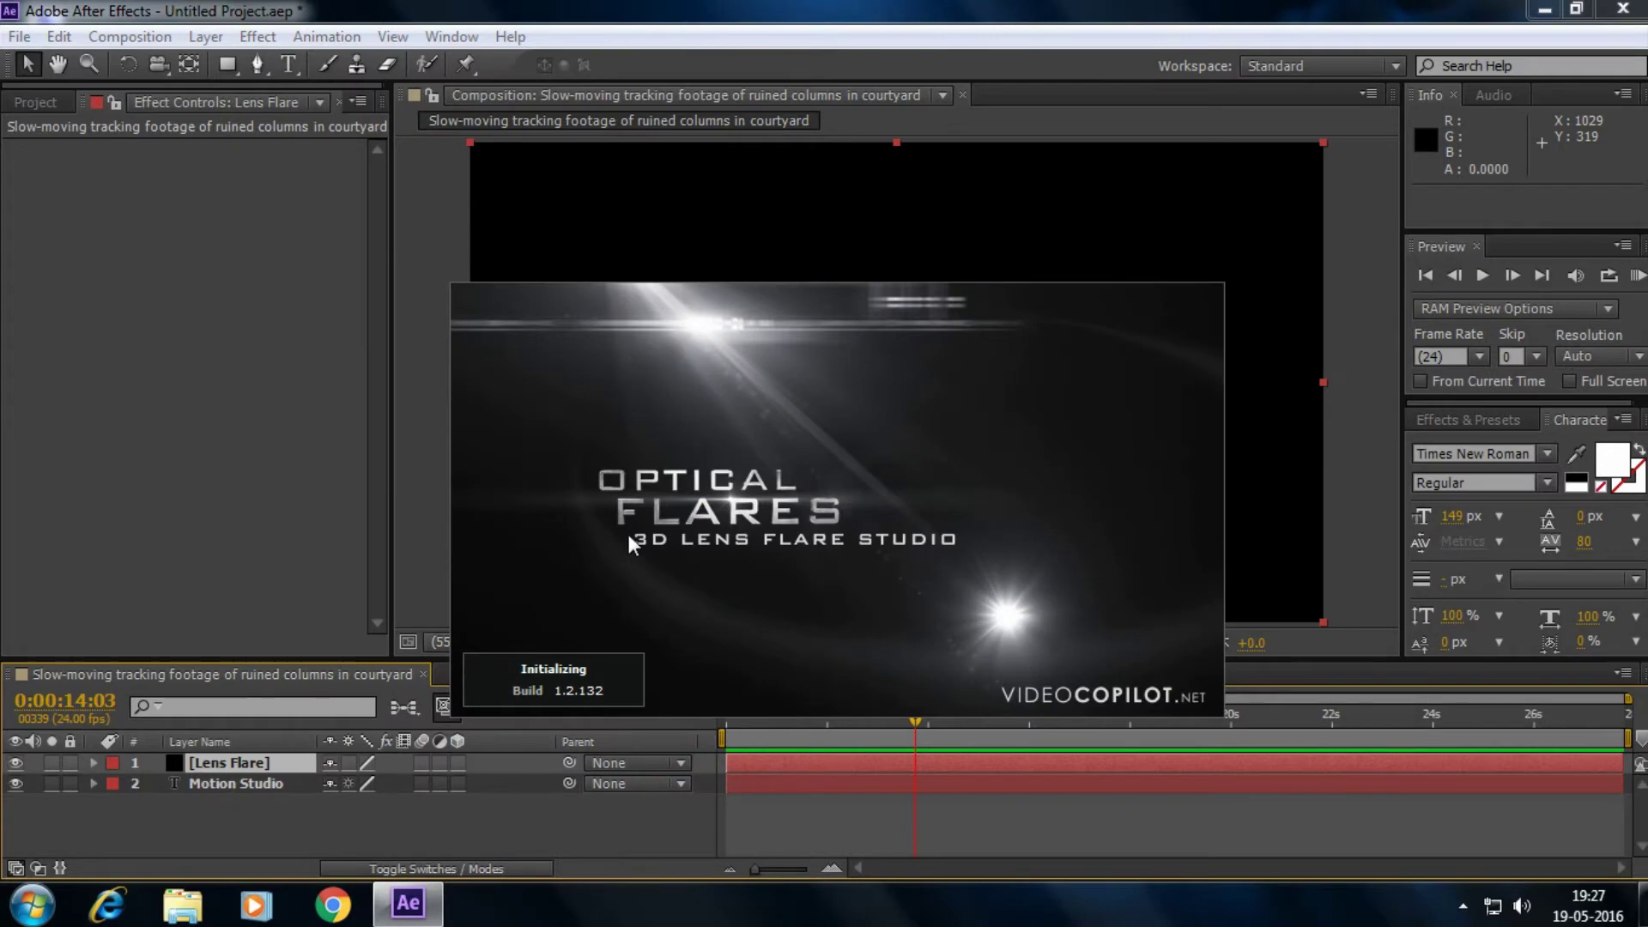
Load the blue flare preset with magenta orbs from the Motion Graphics presets in the Optical Flares options.
left_click(290, 149)
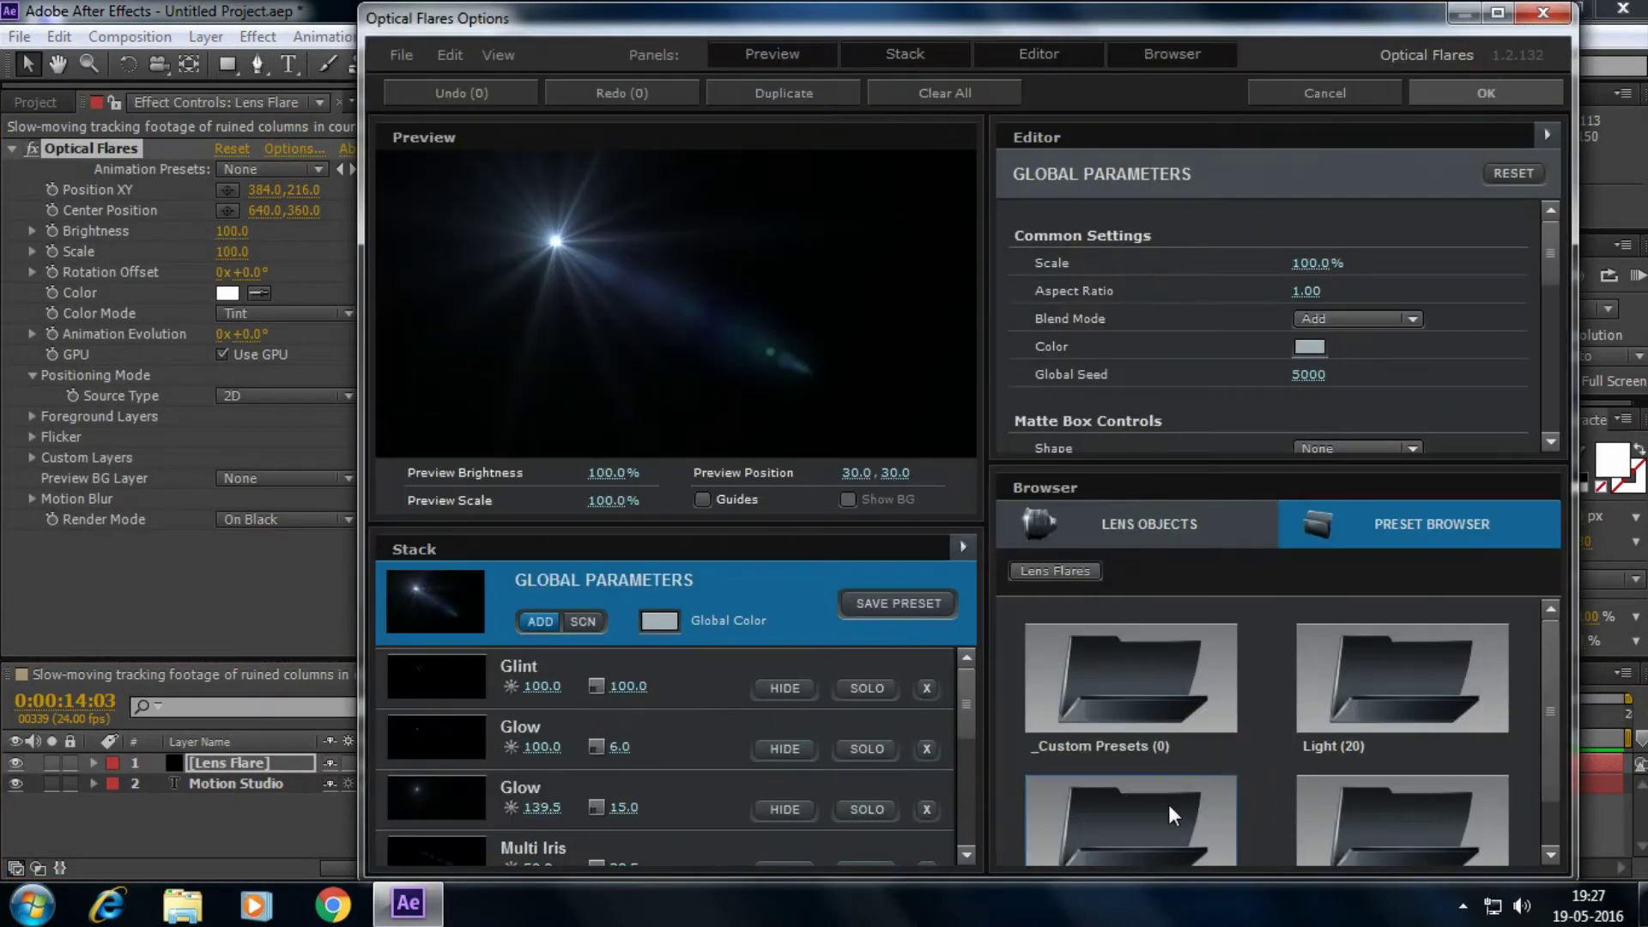
left_click(1167, 805)
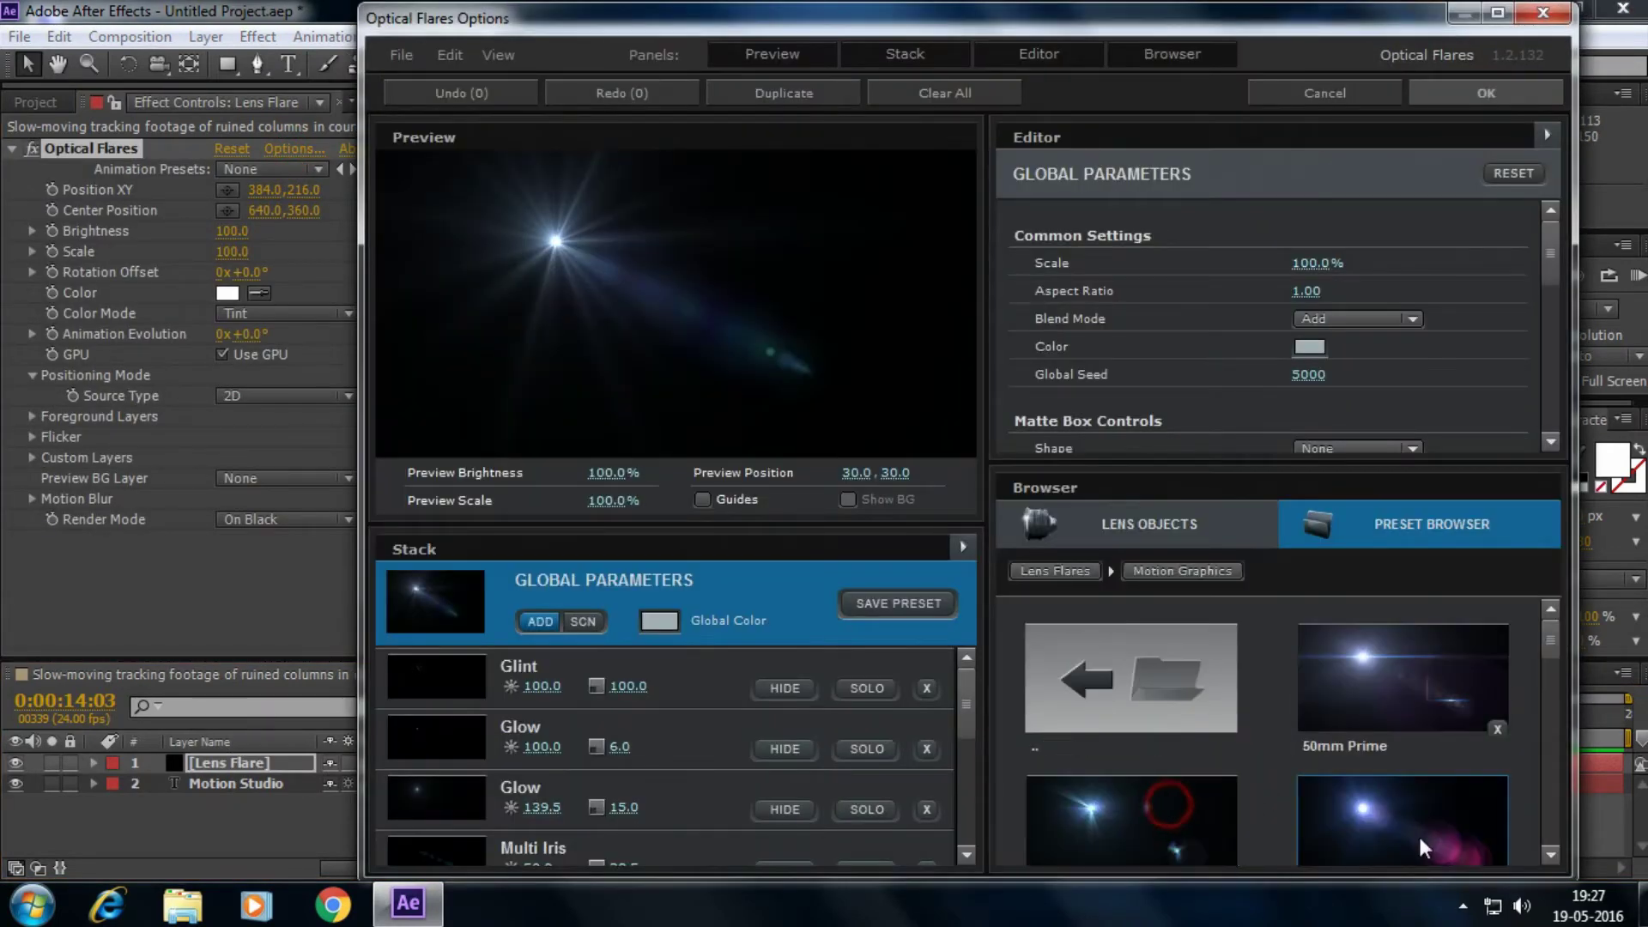
left_click(1444, 802)
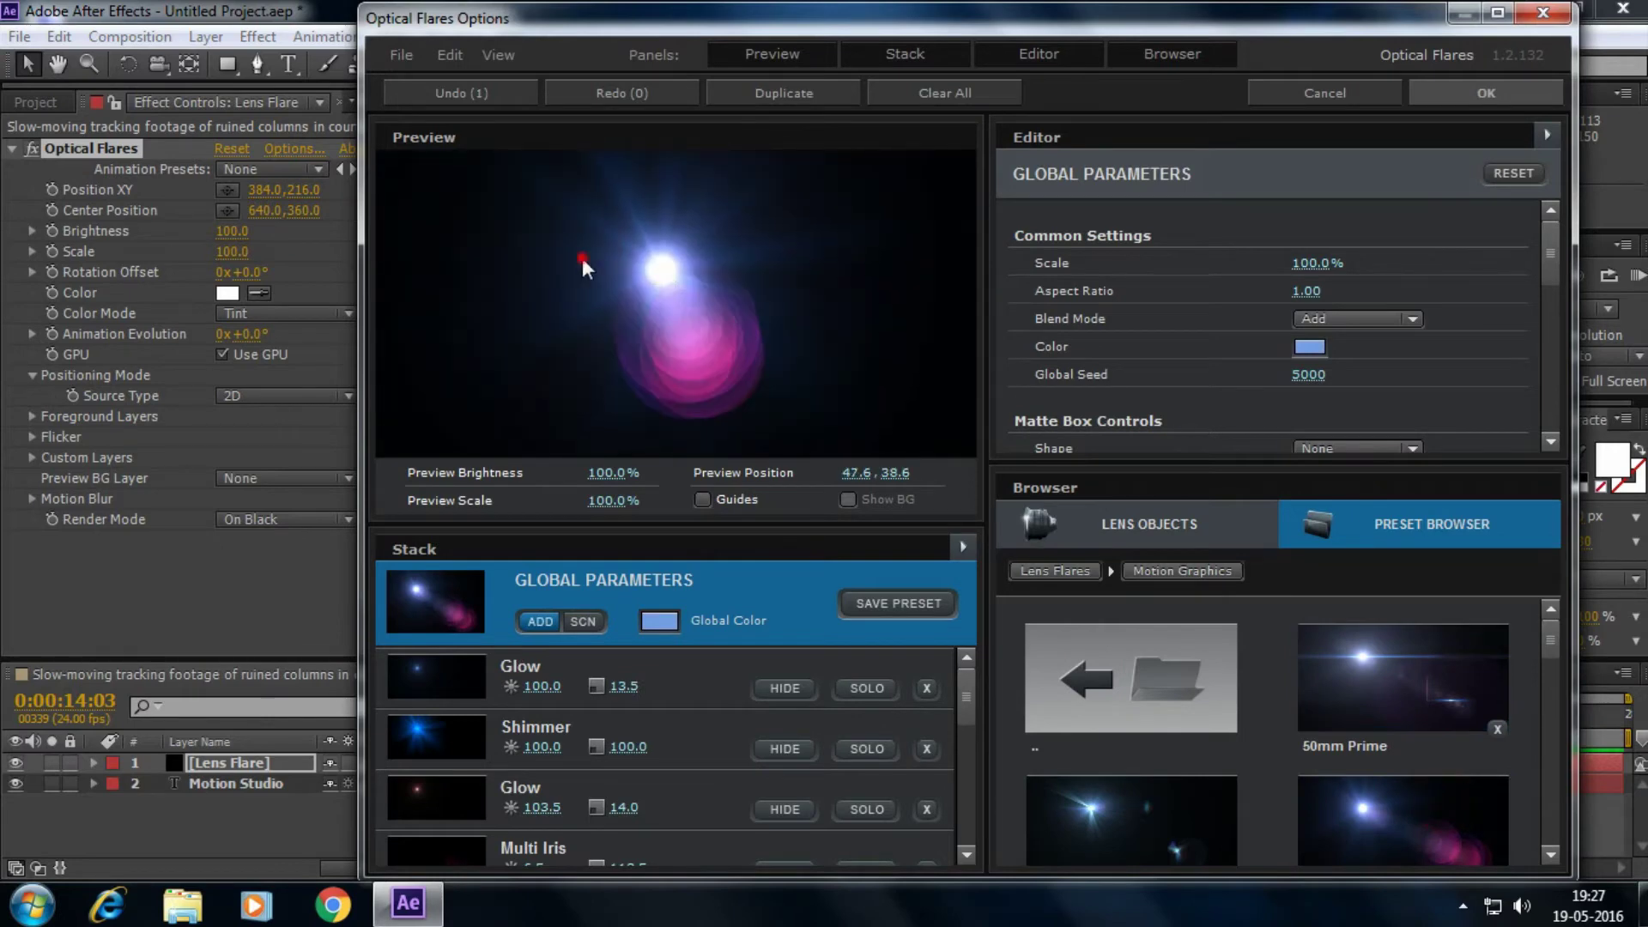
left_click_drag(582, 257, 492, 262)
left_click(1485, 92)
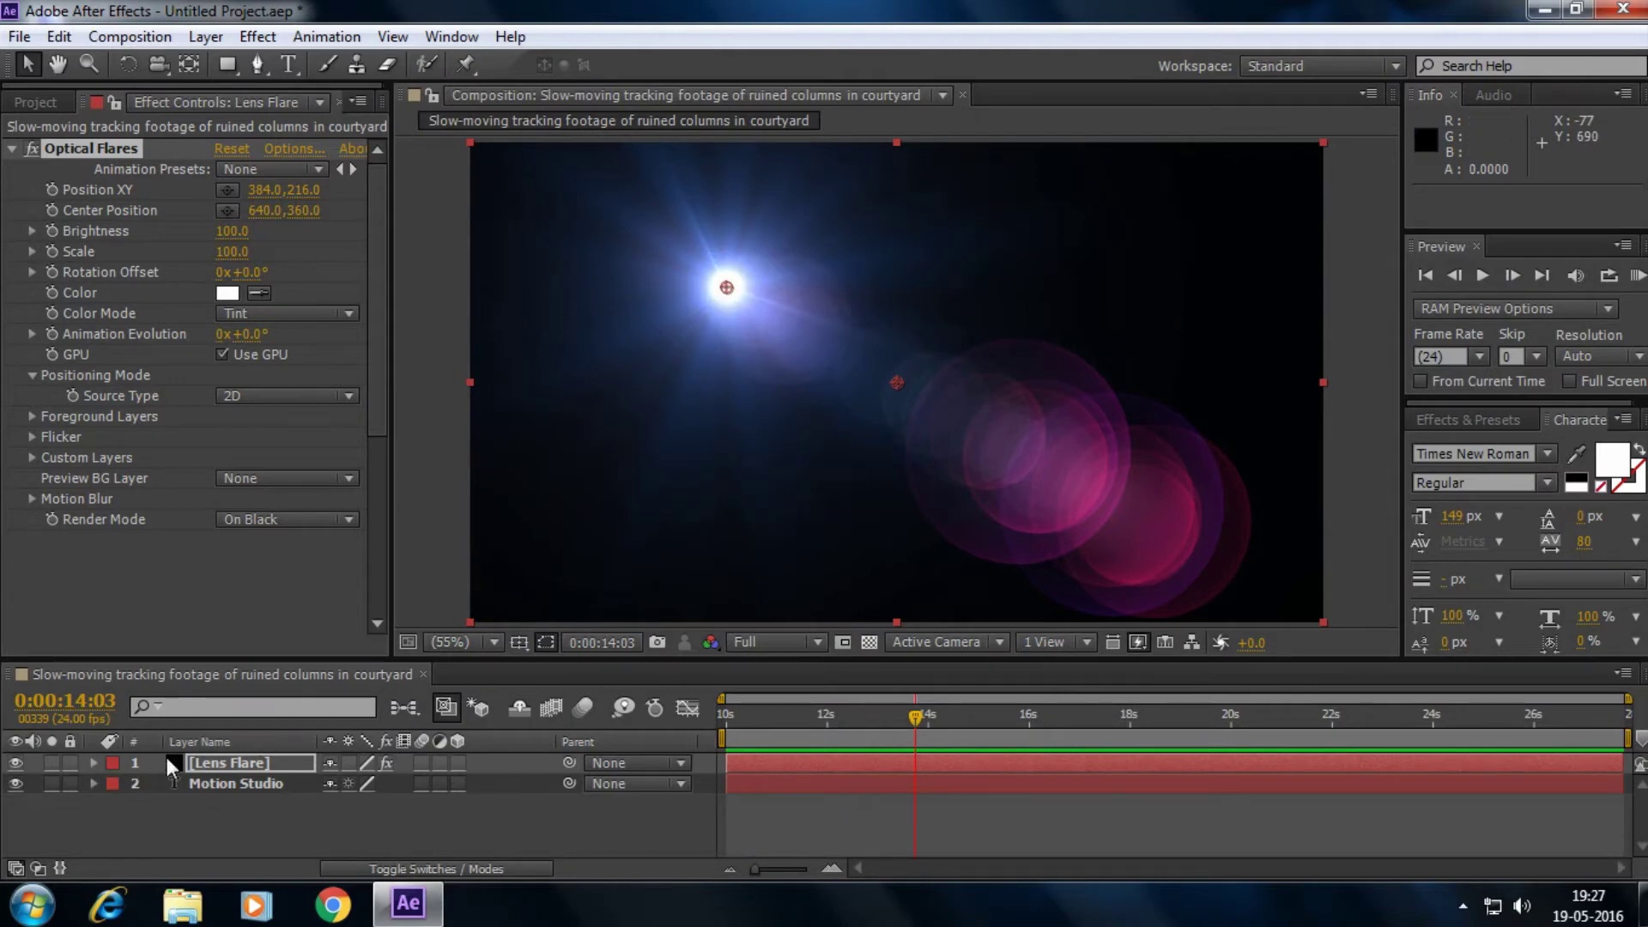
Set the flare's render mode to On Transparent and move the flare to about 204, 220, above the title's letter M.
left_click(282, 522)
left_click(275, 568)
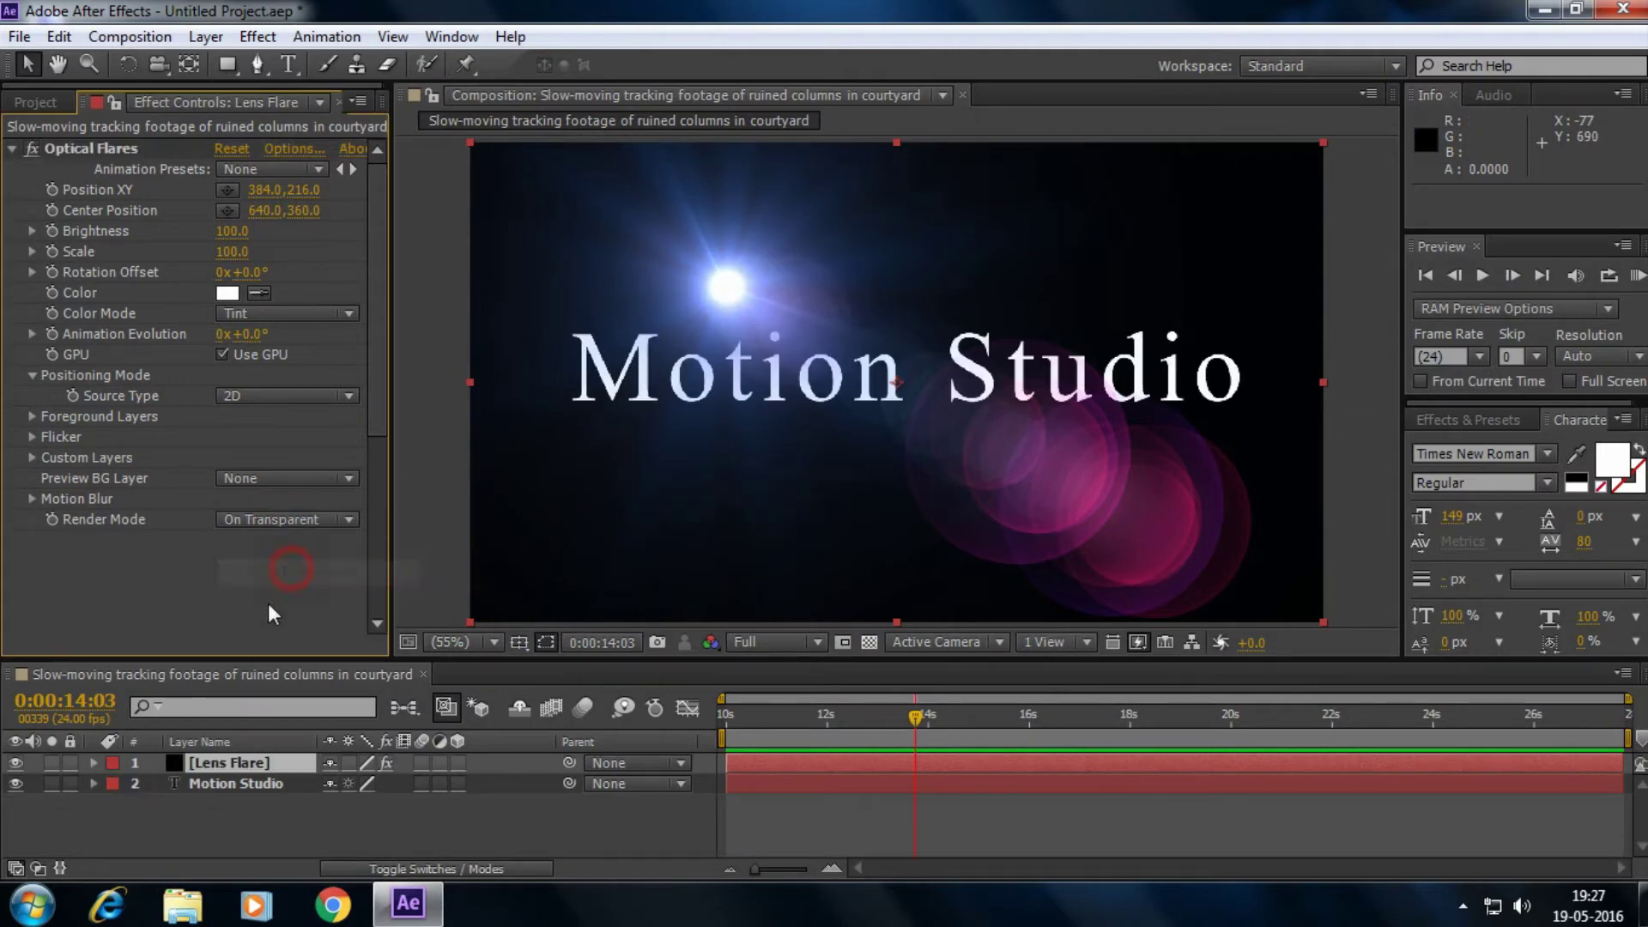
left_click(90, 148)
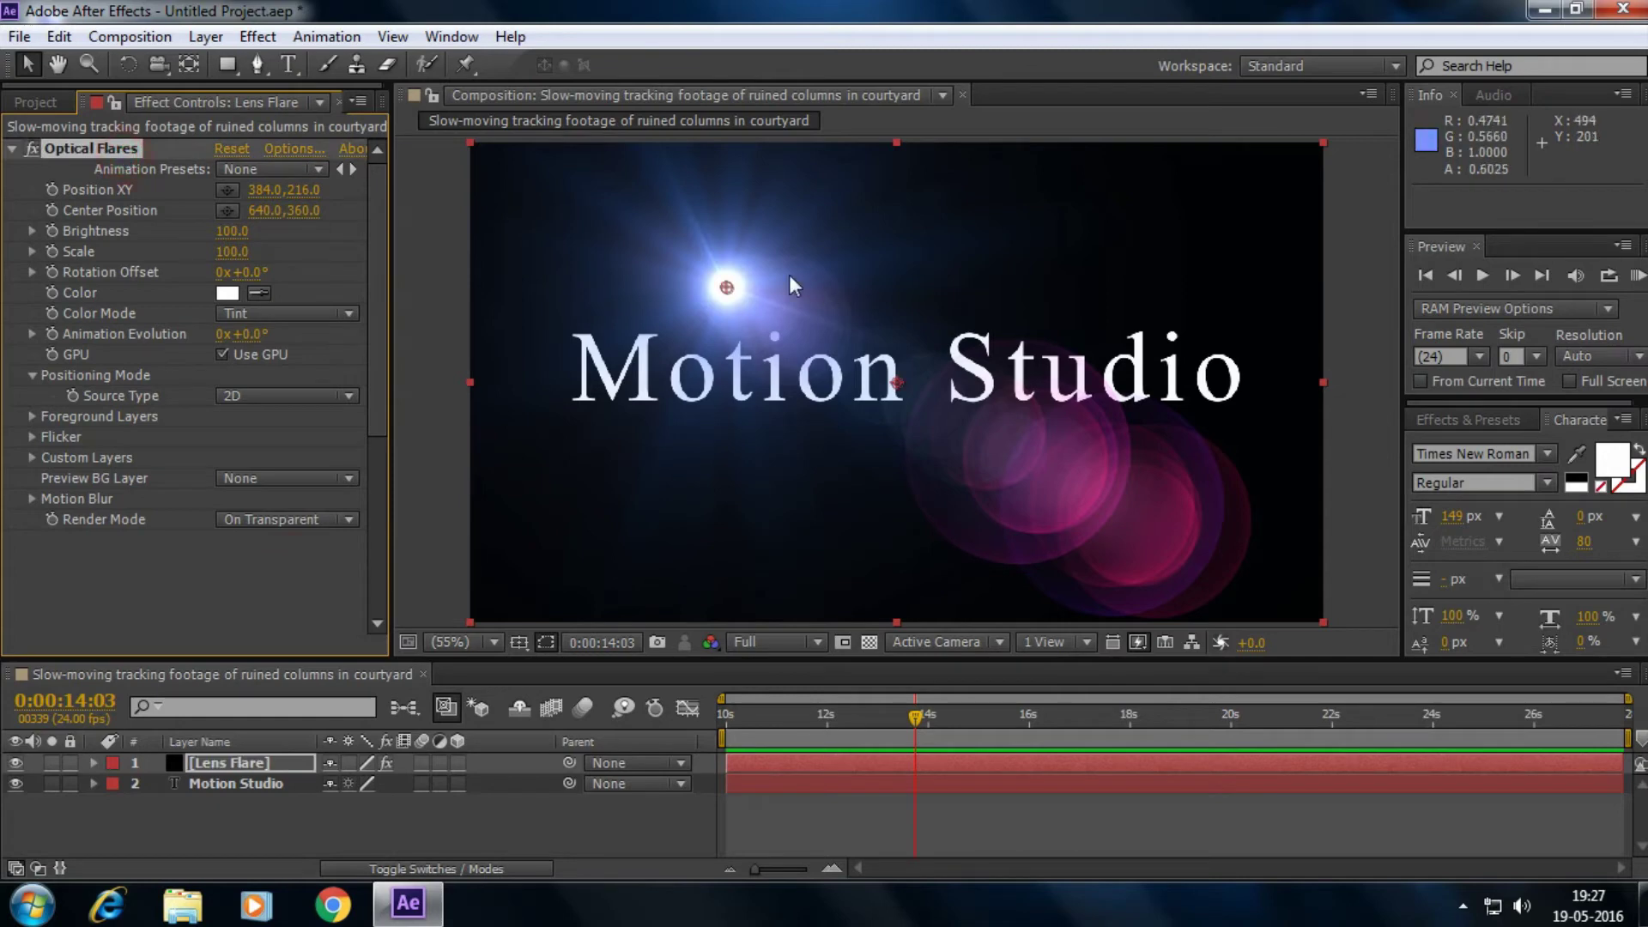
left_click_drag(726, 285, 576, 270)
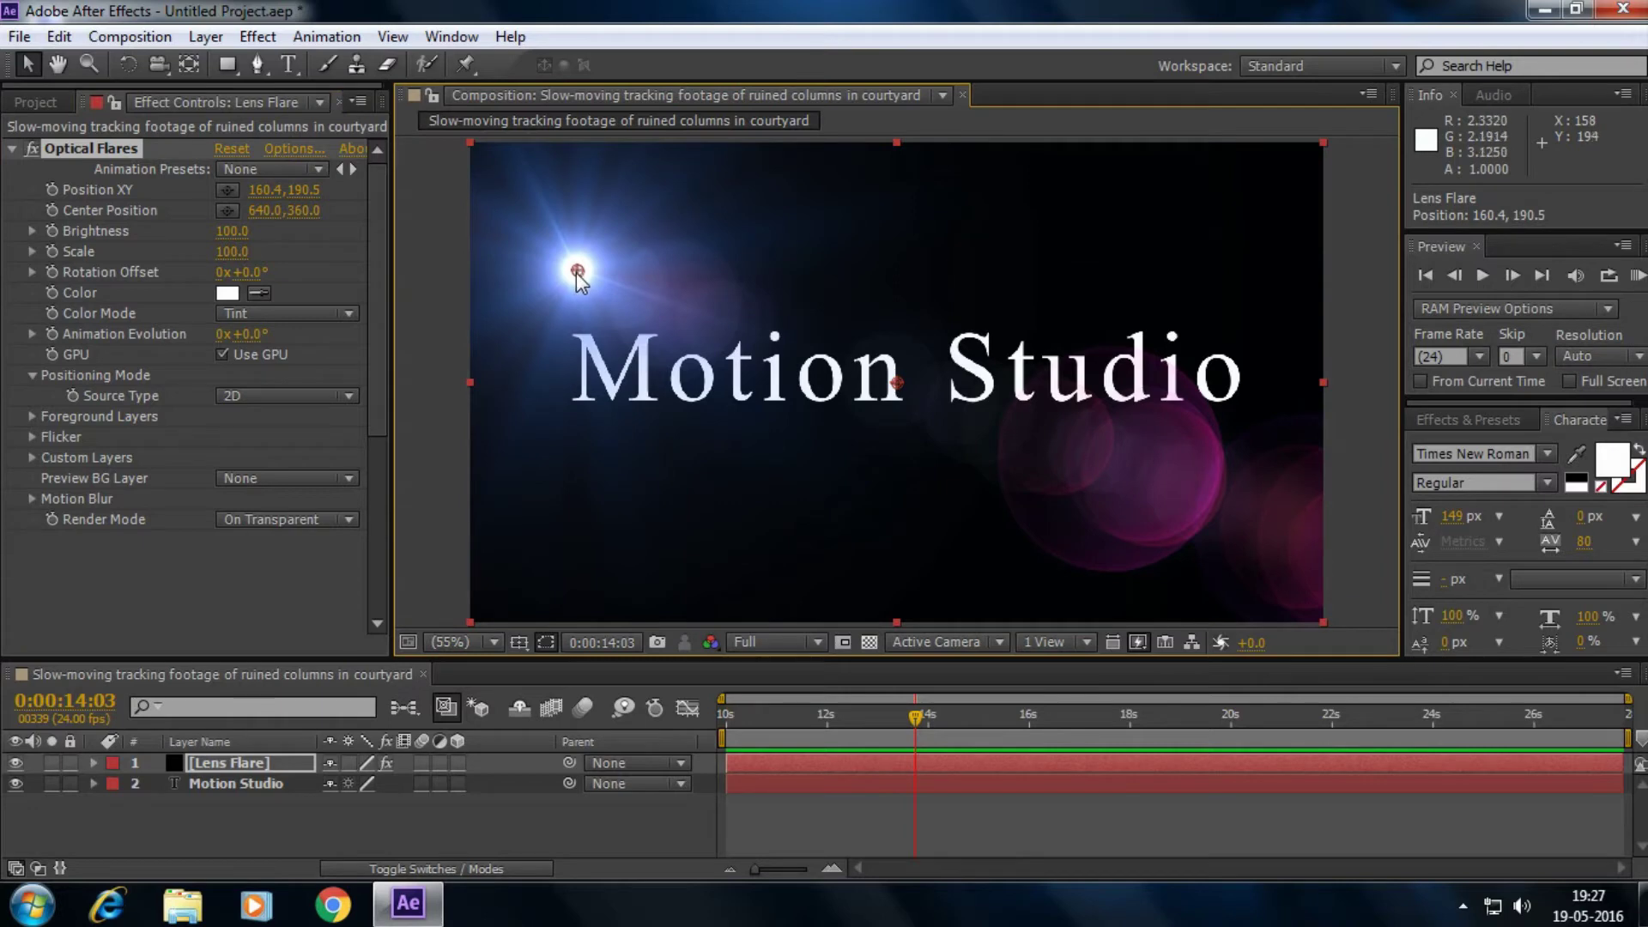
left_click_drag(577, 271, 607, 288)
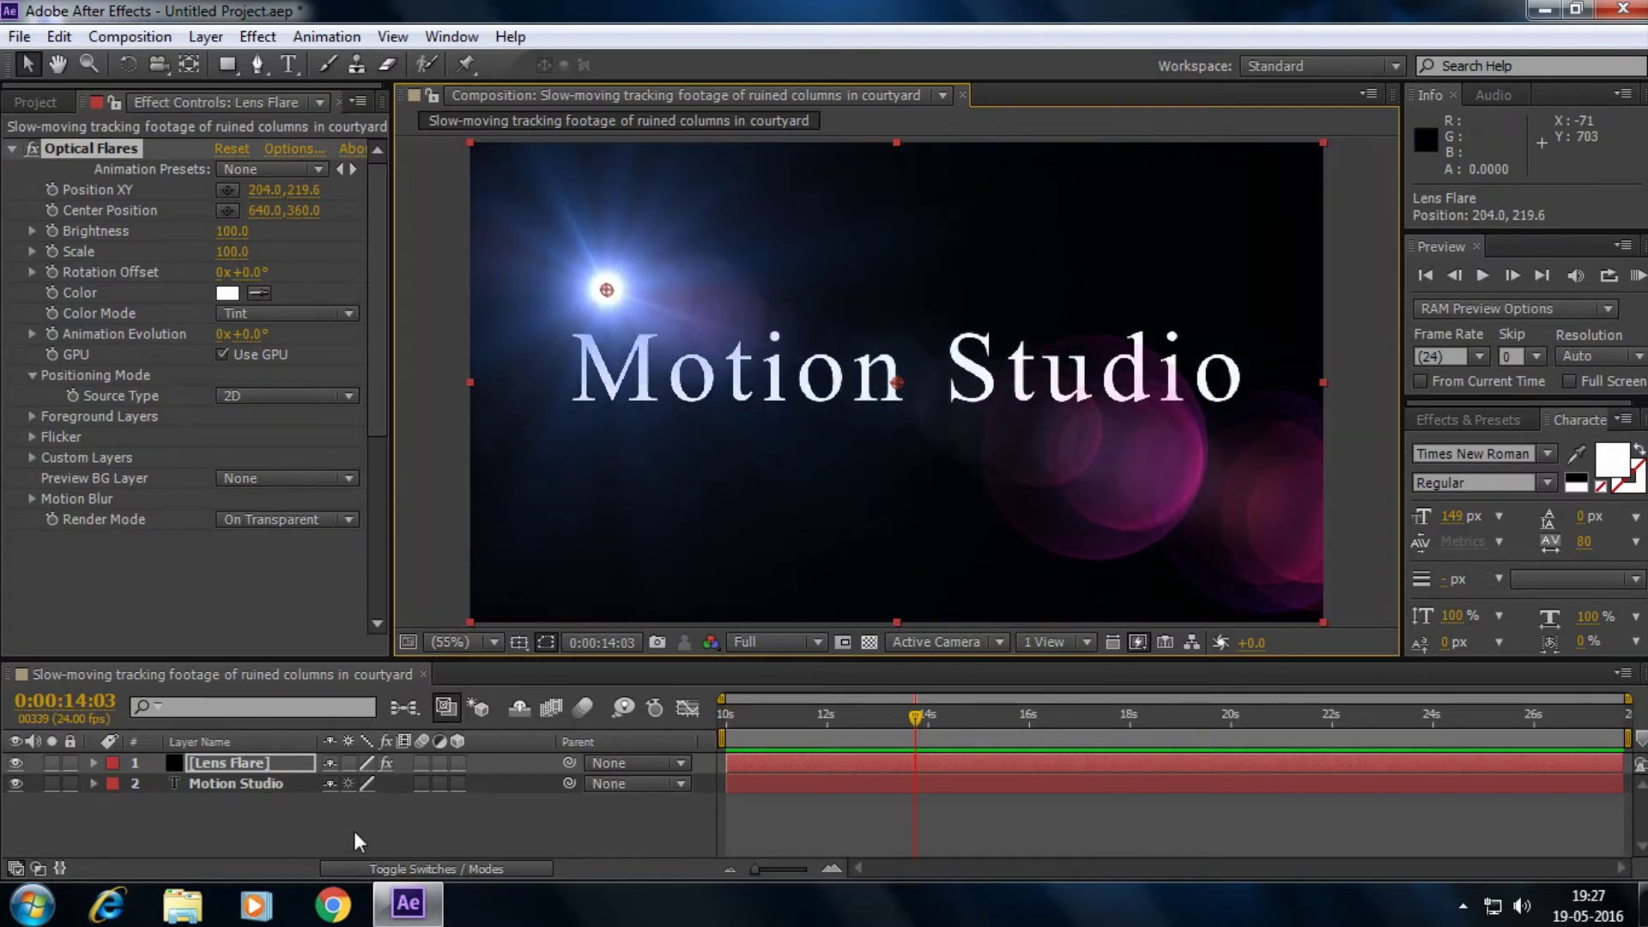
Try to move the flare in the composition with its effect deselected, and undo the move.
left_click(723, 380)
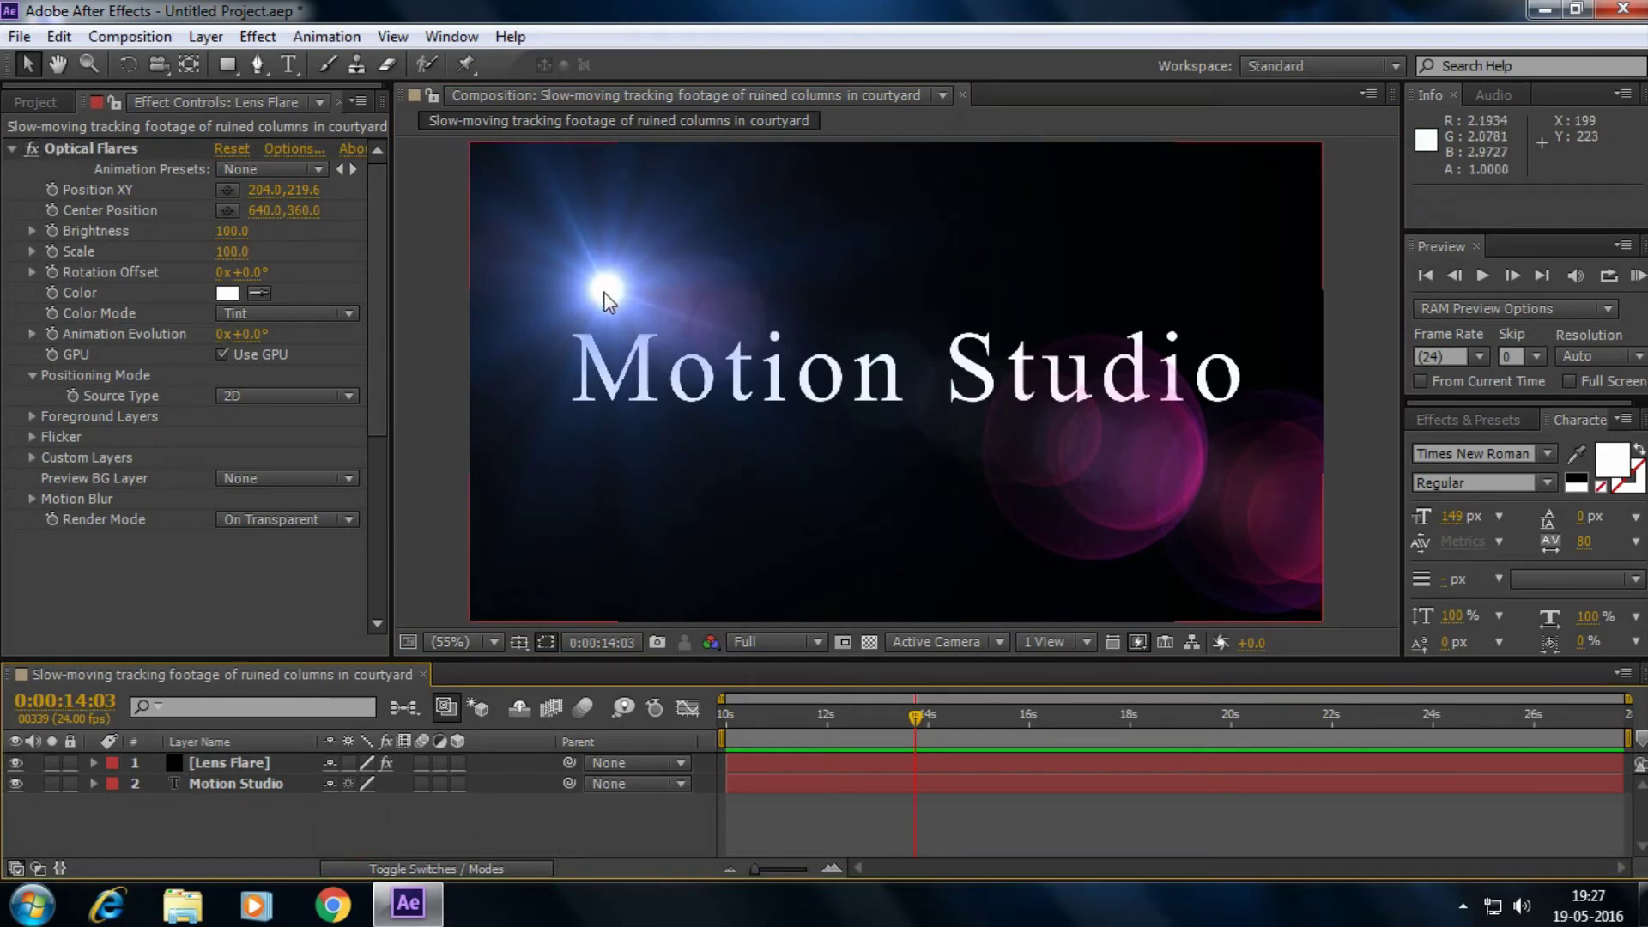
mouse_move(606, 296)
left_mouse_down()
mouse_move(611, 279)
mouse_move(724, 258)
mouse_move(824, 301)
mouse_move(515, 272)
mouse_move(667, 290)
mouse_move(593, 292)
mouse_move(637, 295)
left_mouse_up()
key("ctrl+z")
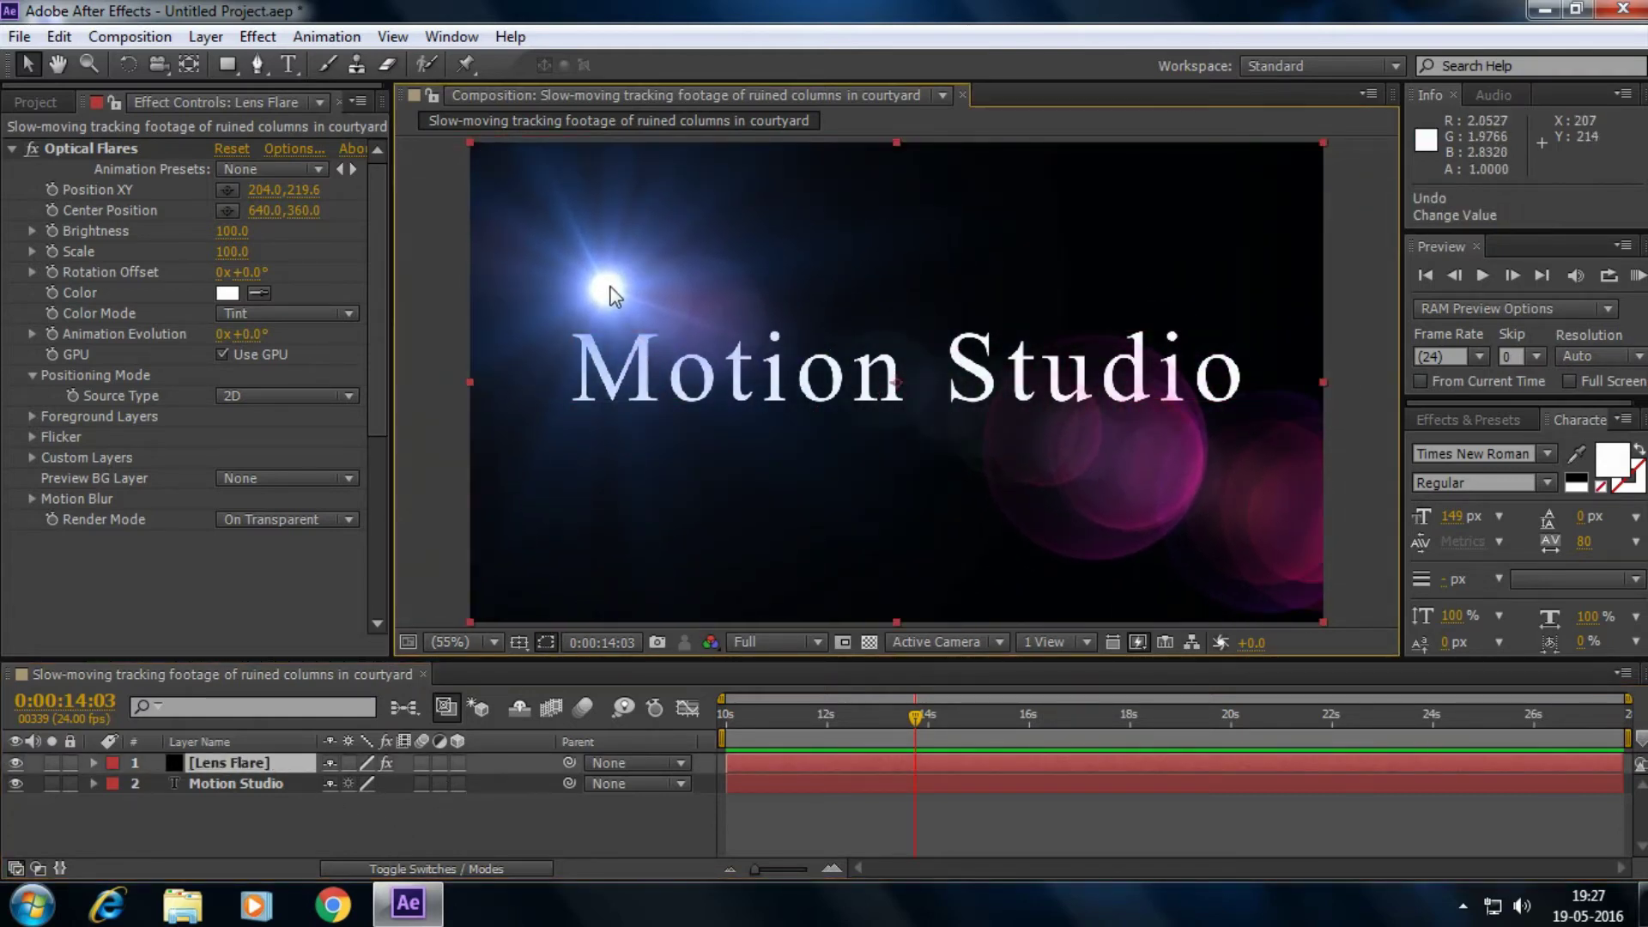
Select the Optical Flares effect and move the flare's center point to about 388, 191.
left_click(100, 148)
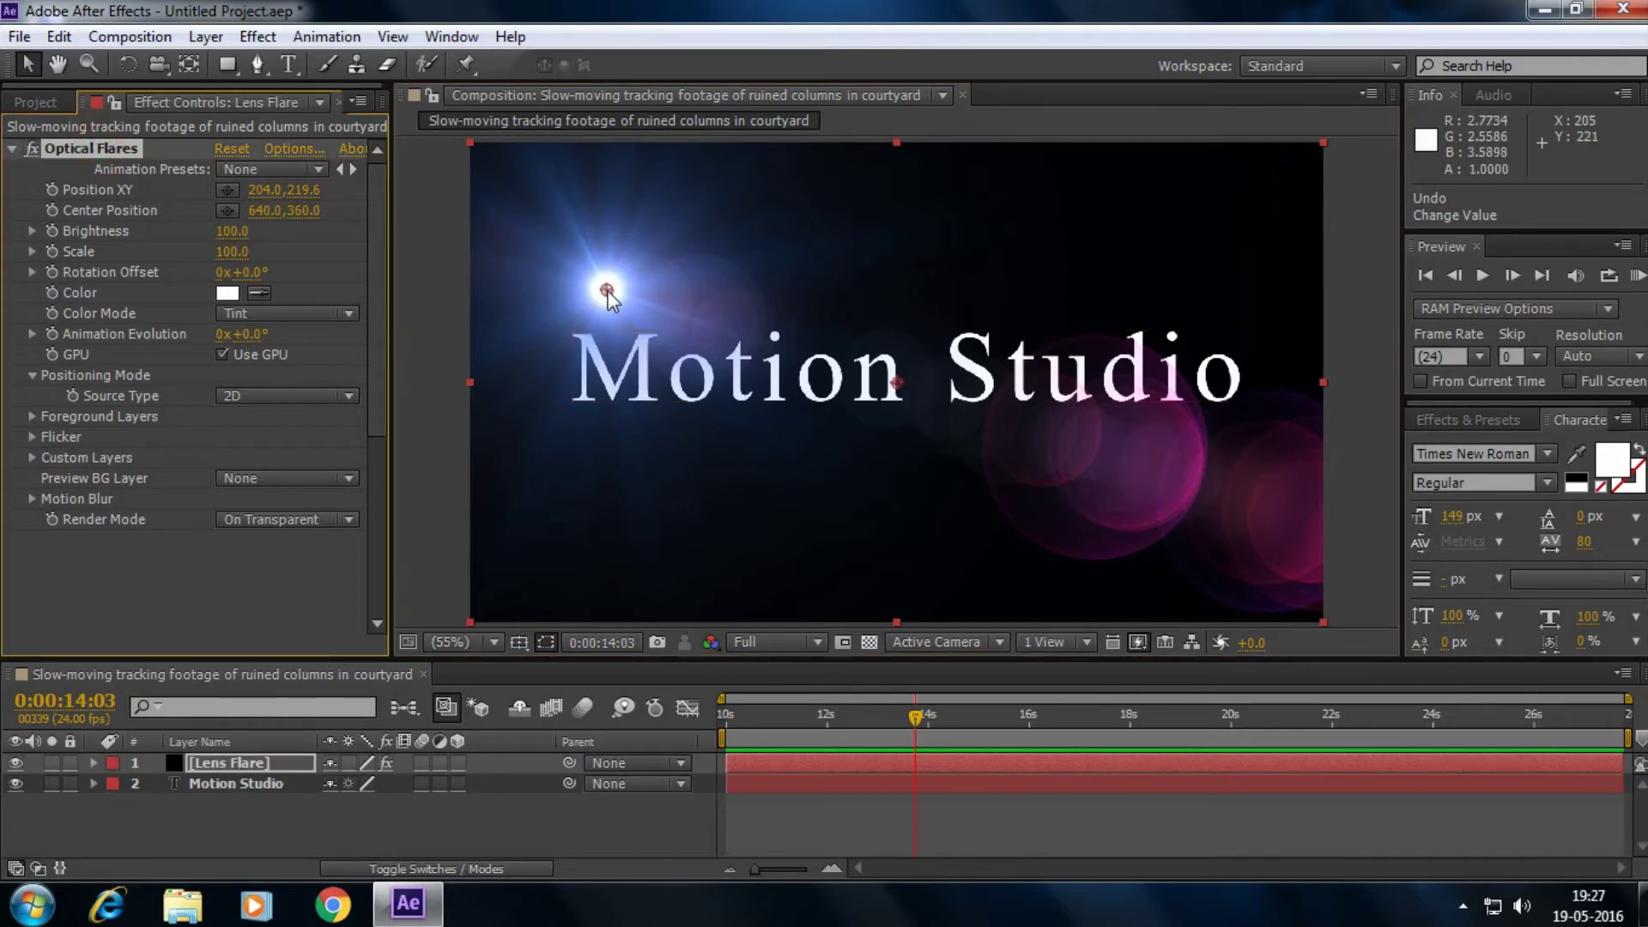
left_click_drag(608, 290, 704, 286)
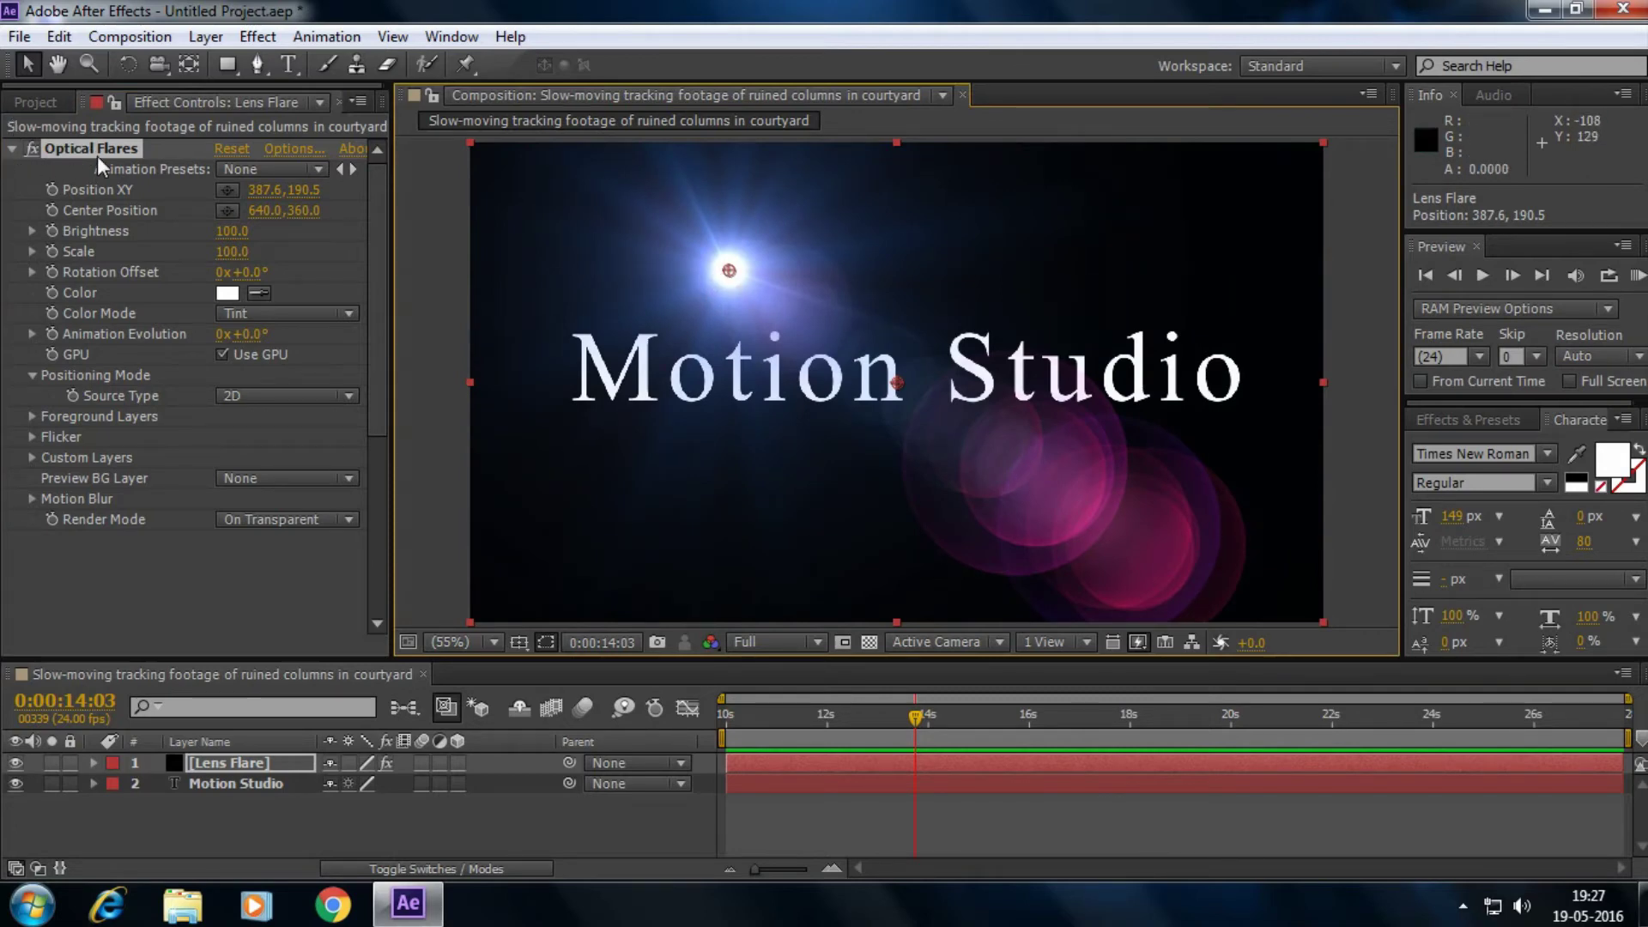
Add a new null object to the composition.
left_click(249, 820)
right_click(249, 820)
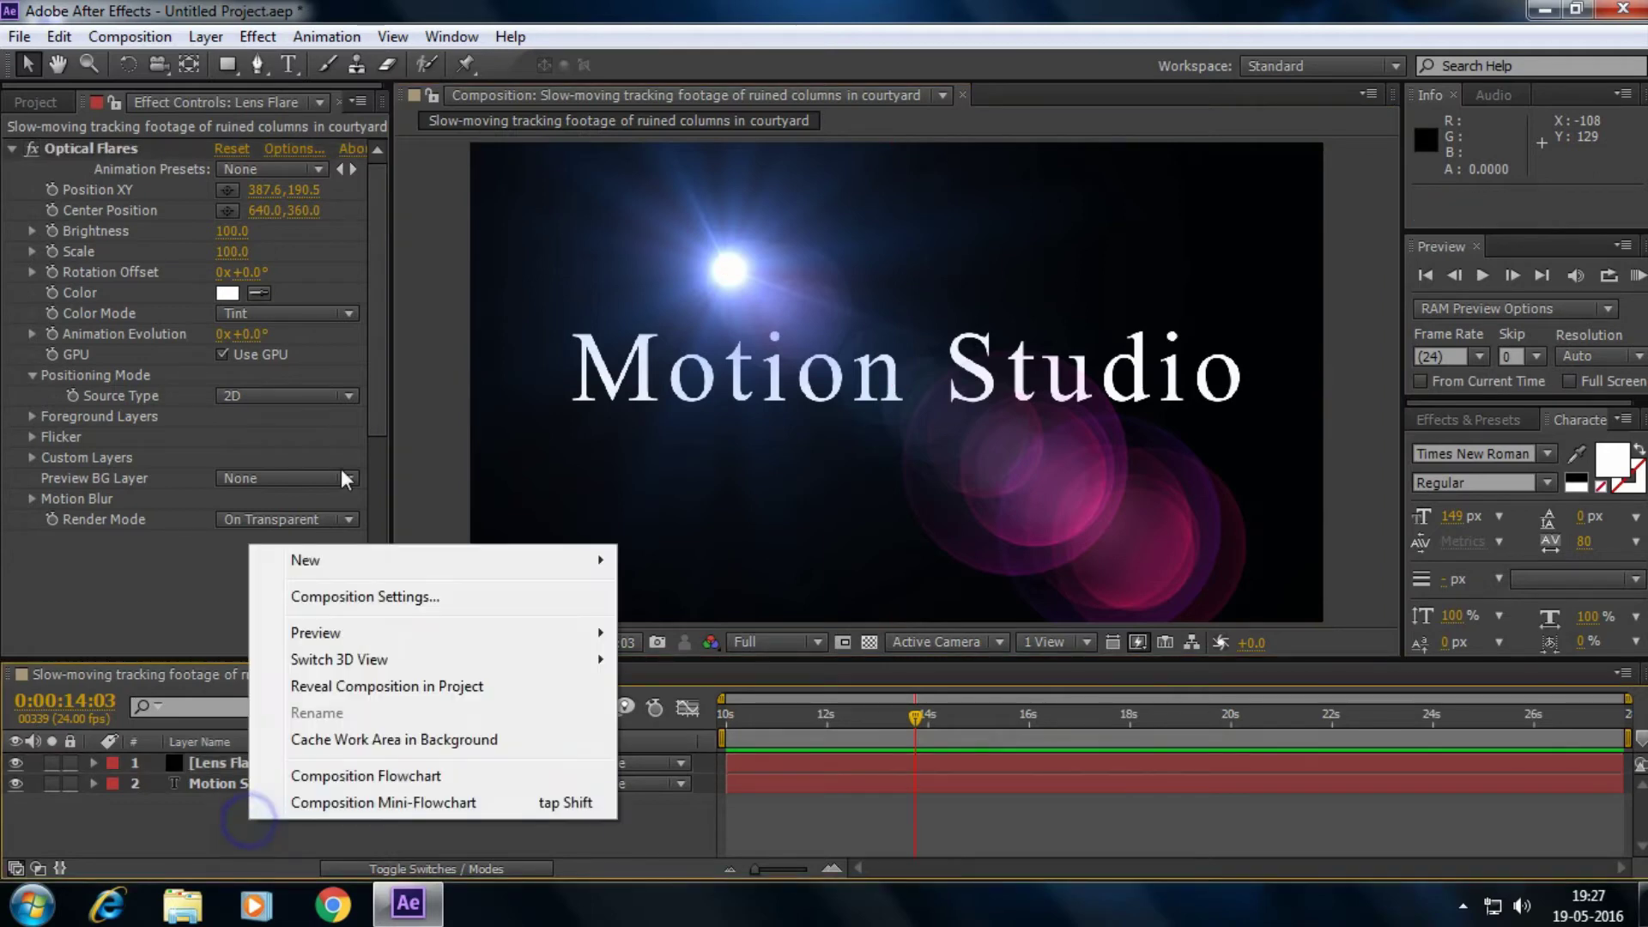
left_click(342, 559)
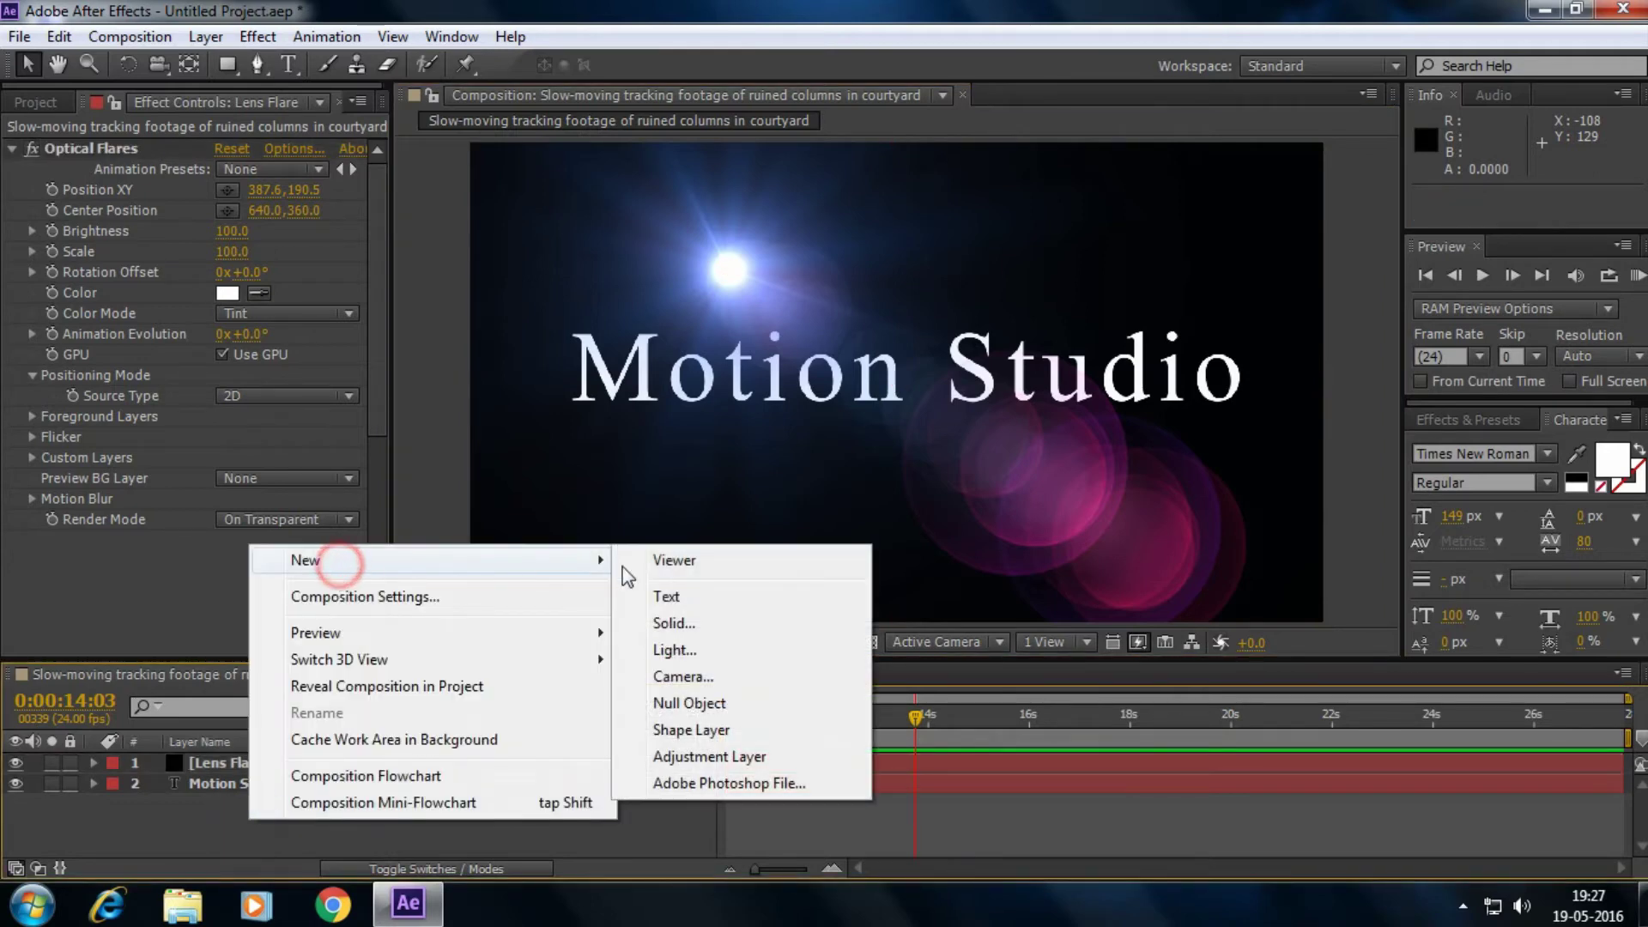
left_click(706, 709)
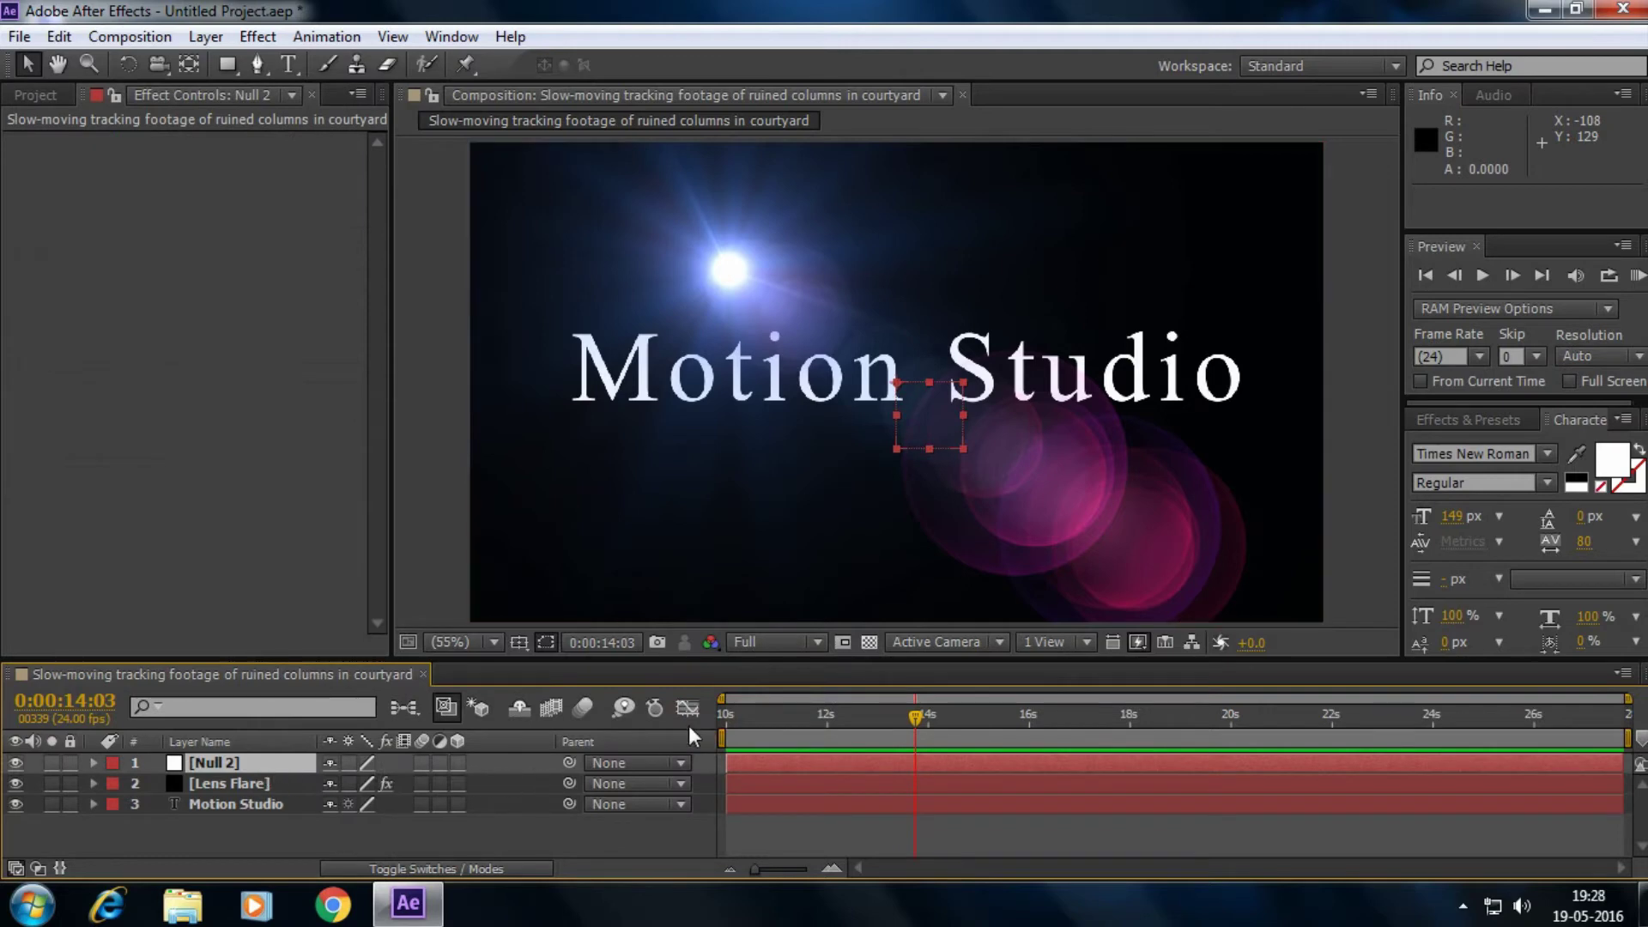
Link the flare's Position XY to Null 2's position with the expression thisComp.layer("Null 2").transform.position, and collapse the layer properties.
left_click(250, 784)
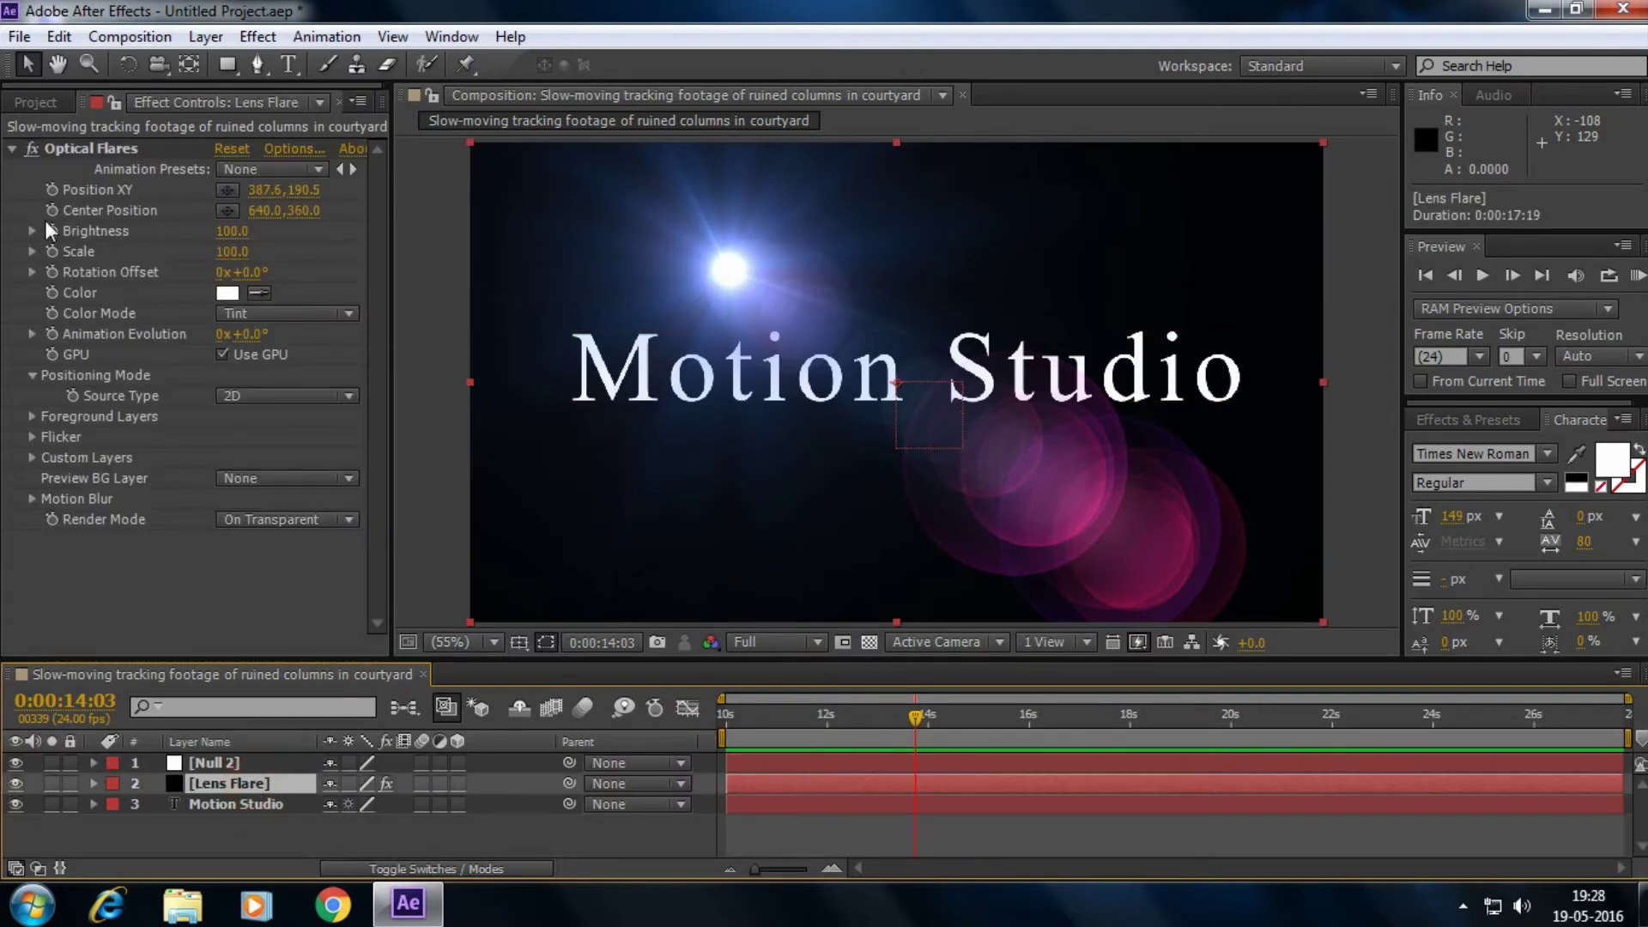
left_click(214, 763)
key("p")
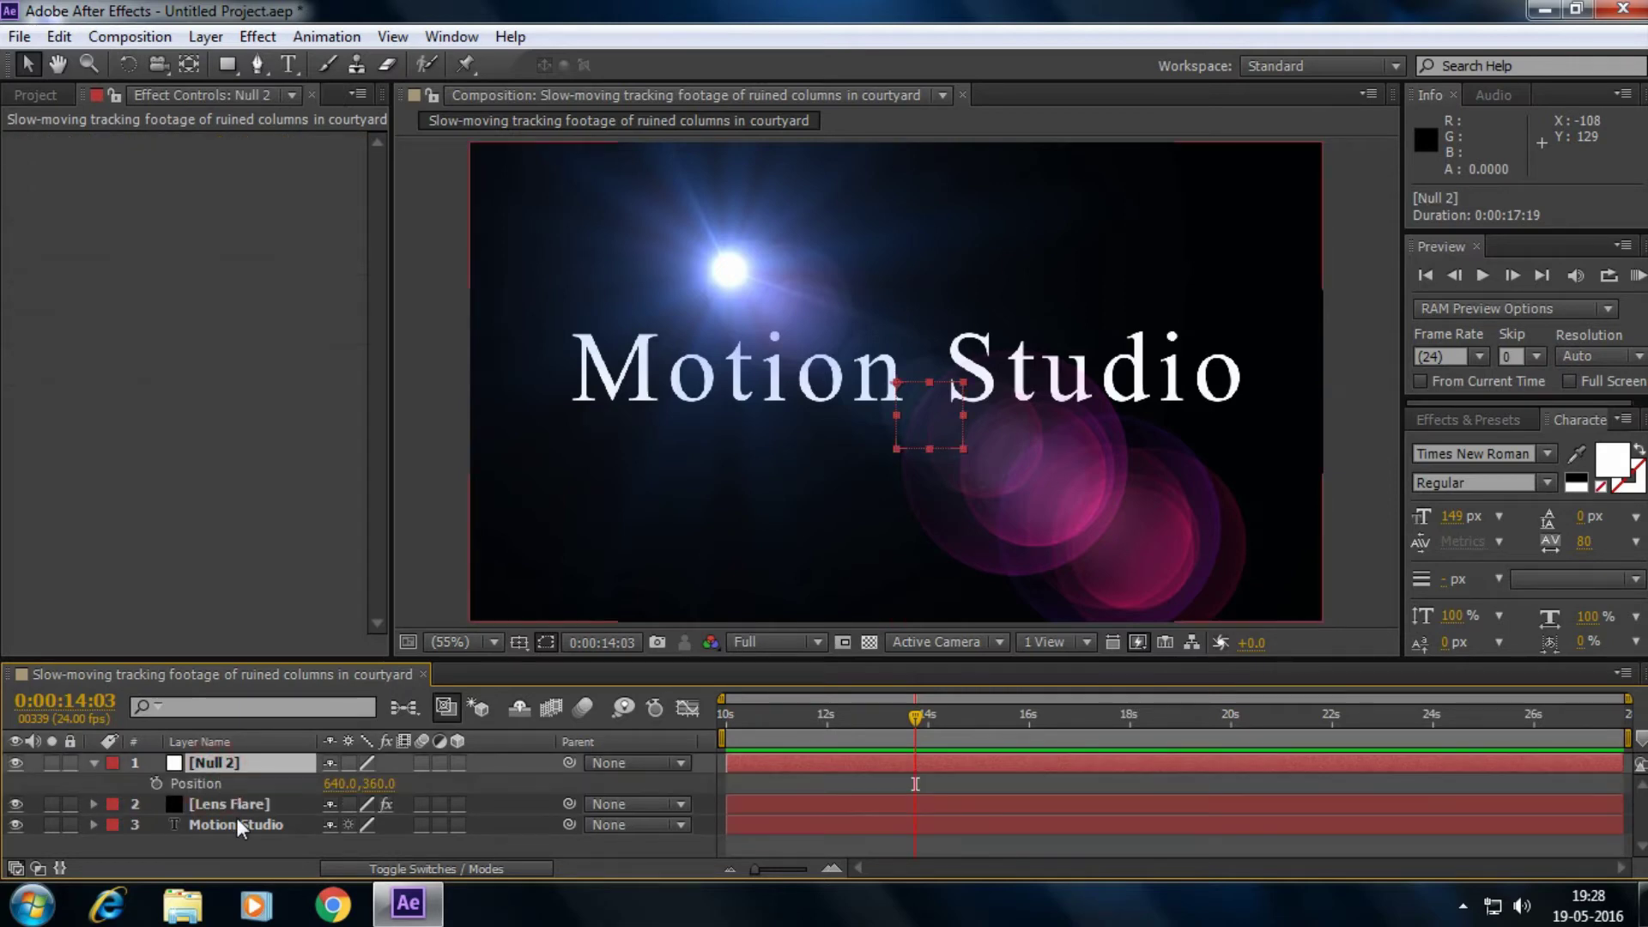
left_click(224, 805)
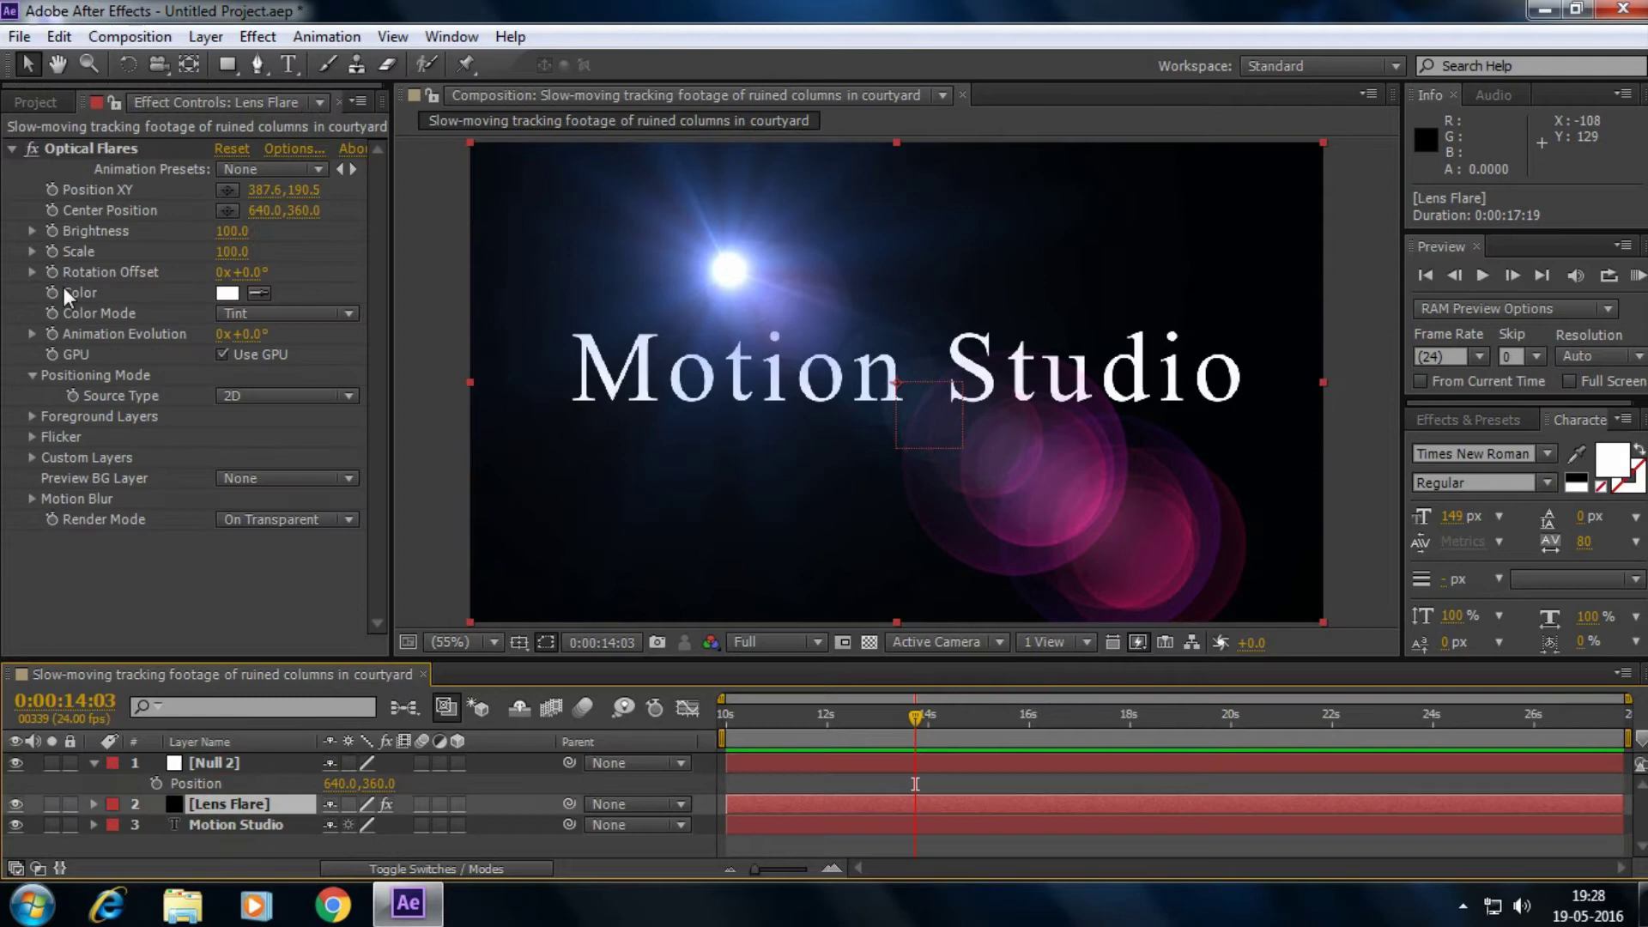
left_click(50, 189, "alt")
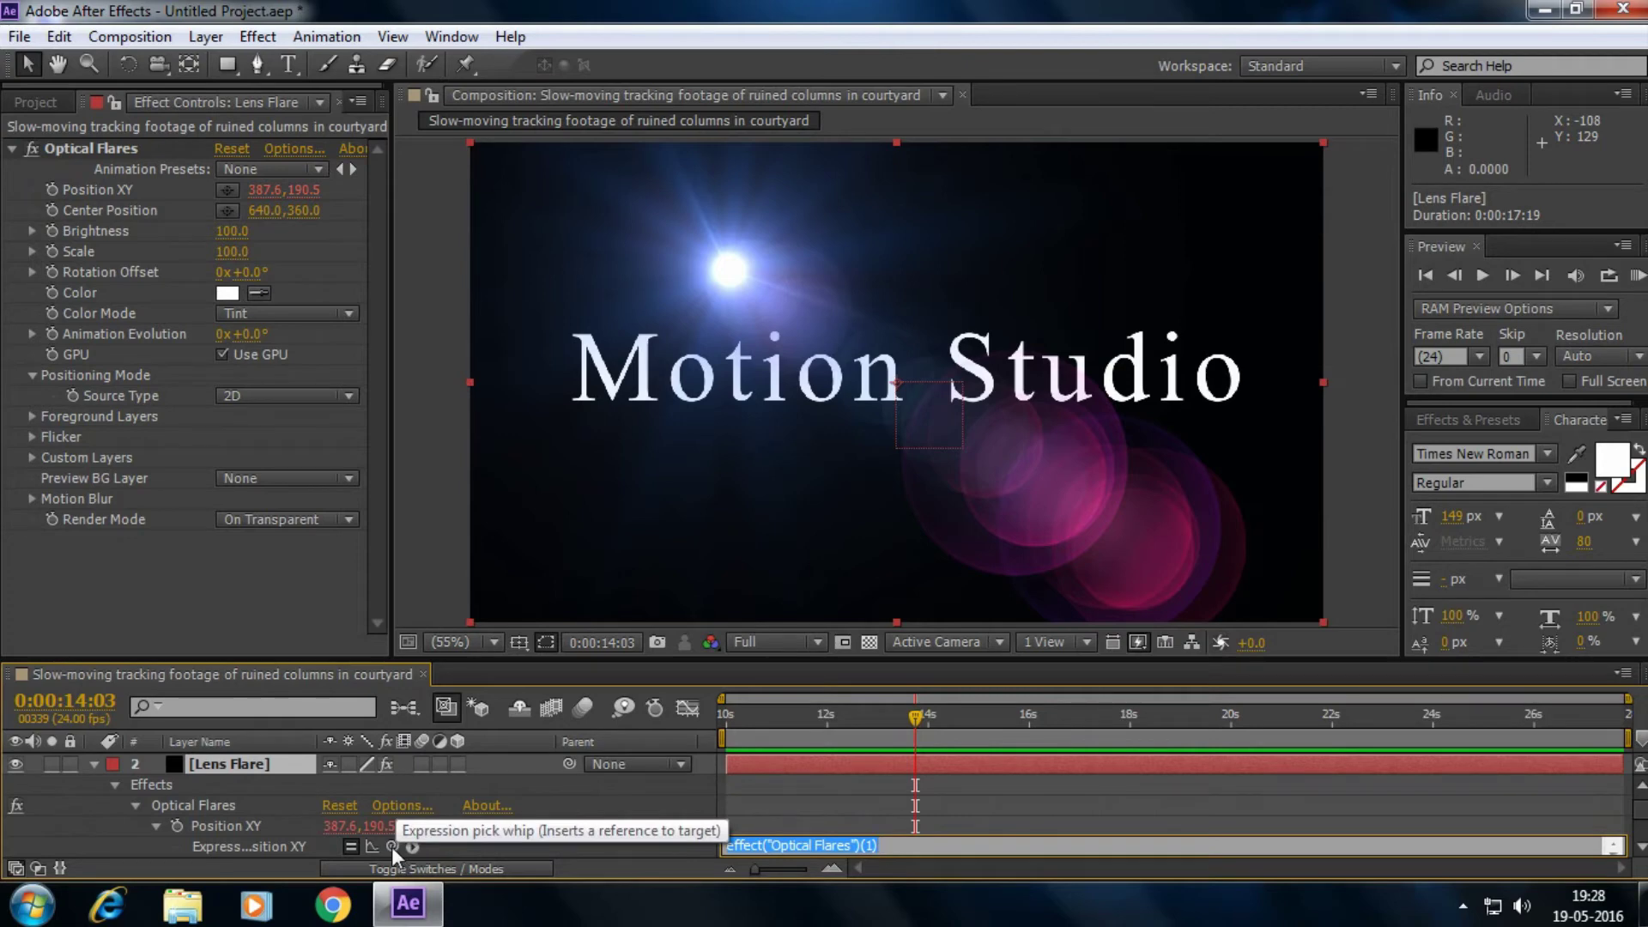
left_click_drag(393, 846, 227, 781)
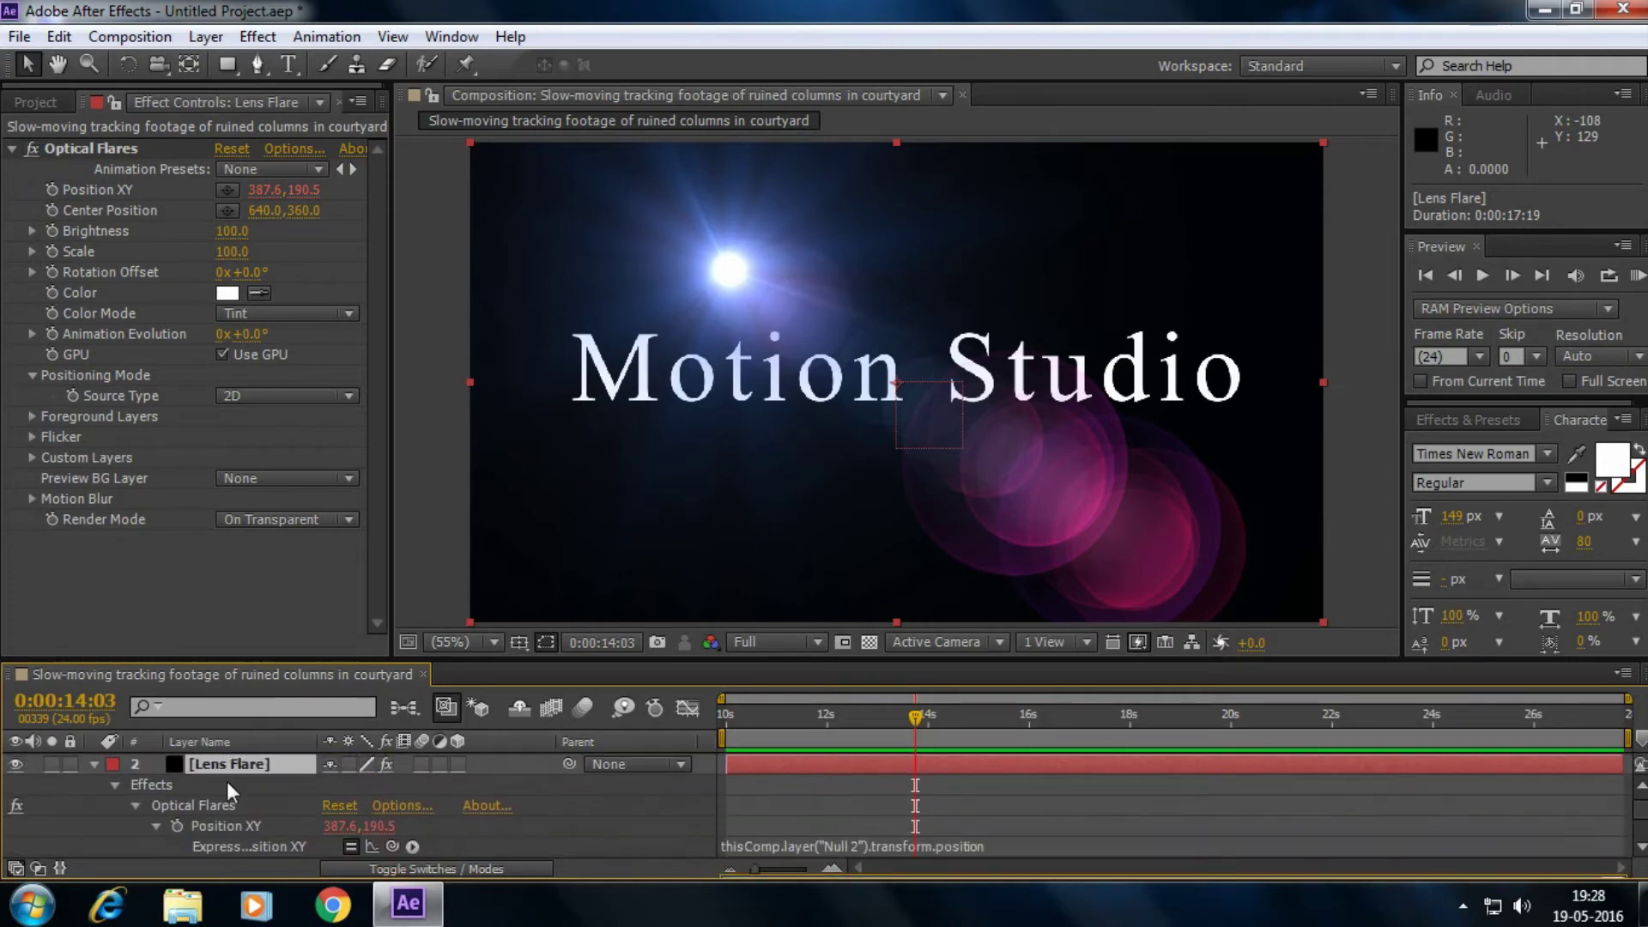
left_click(610, 818)
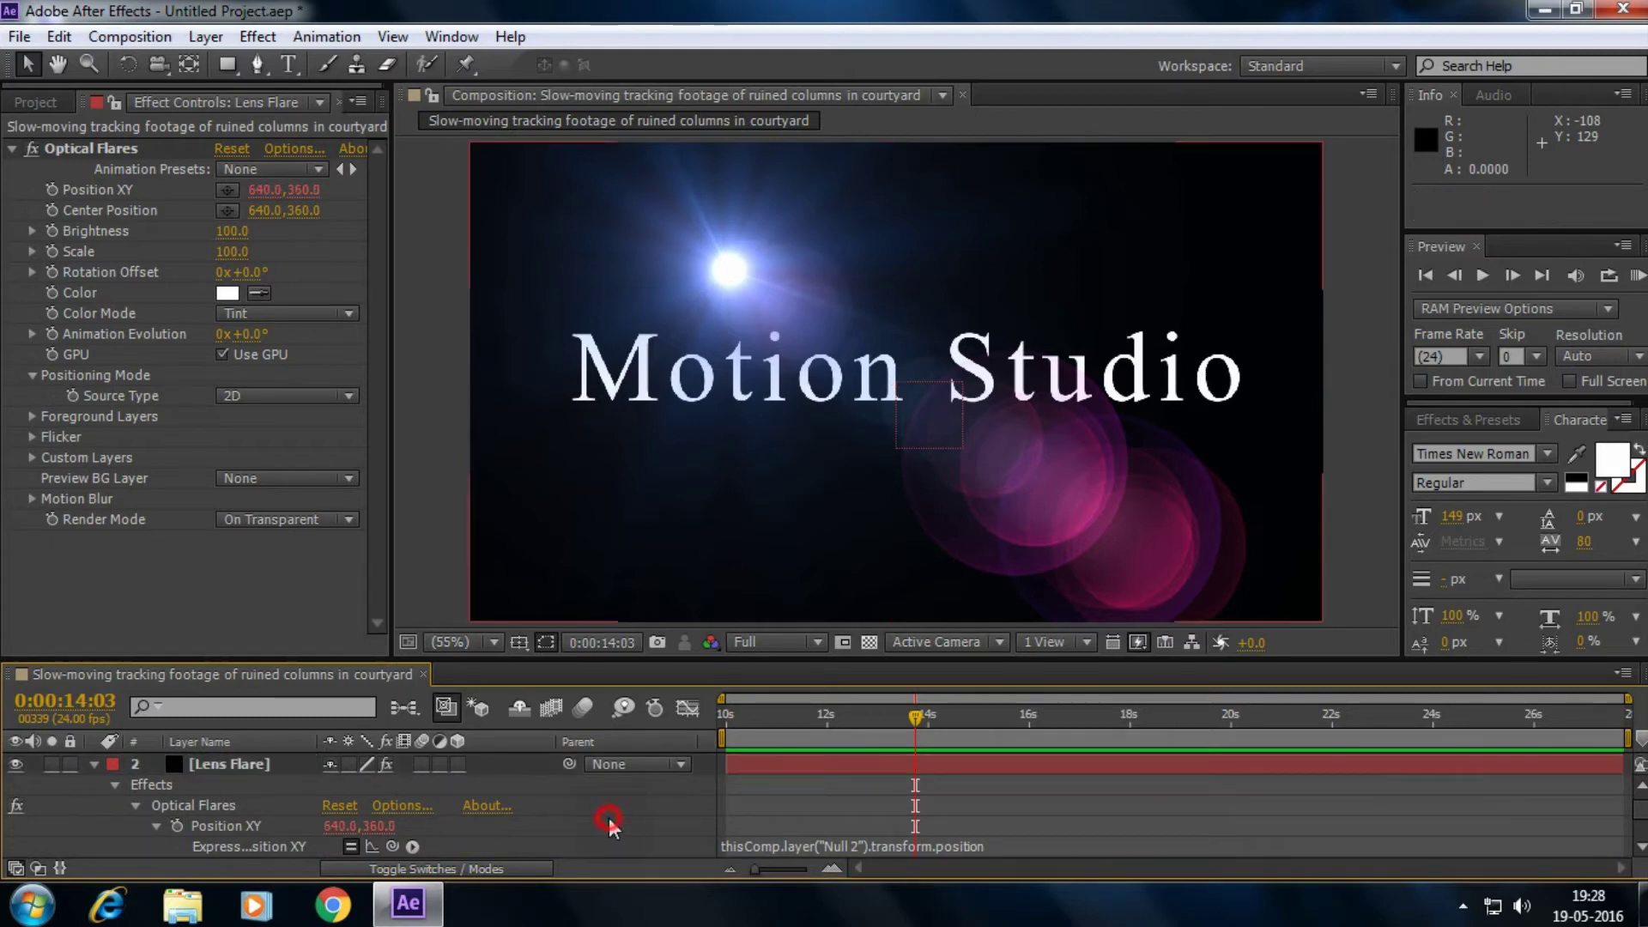
left_click(93, 764)
left_click(95, 763)
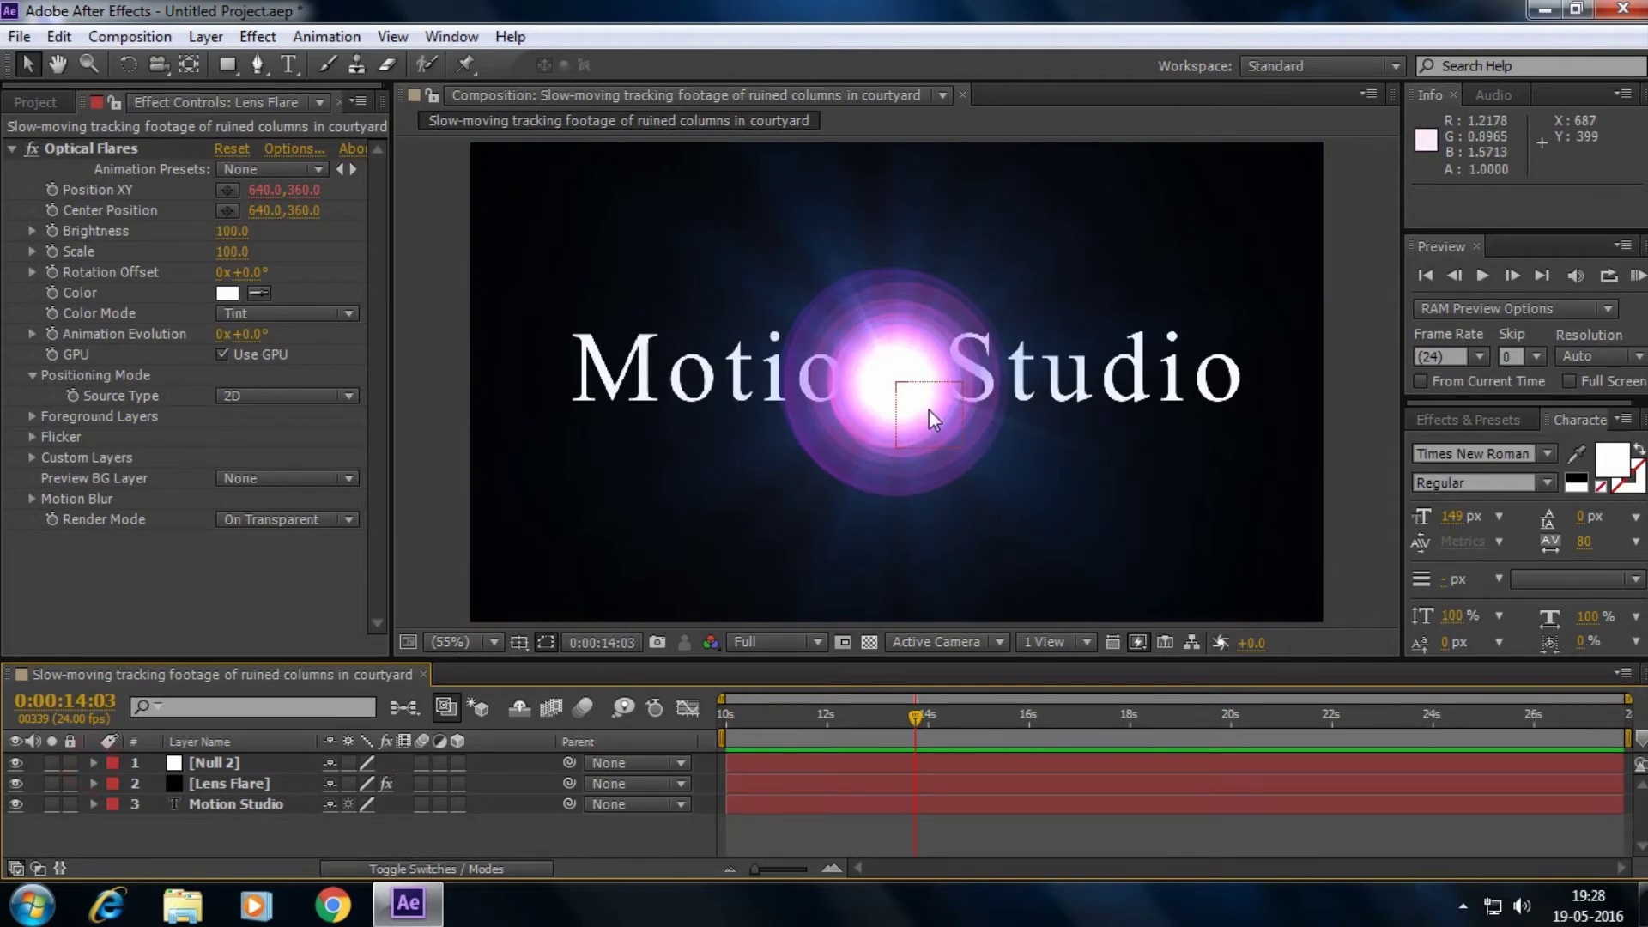
Move Null 2 back and forth across the title to test the linked flare, leaving it at about 82, 146.
left_click_drag(927, 405, 692, 265)
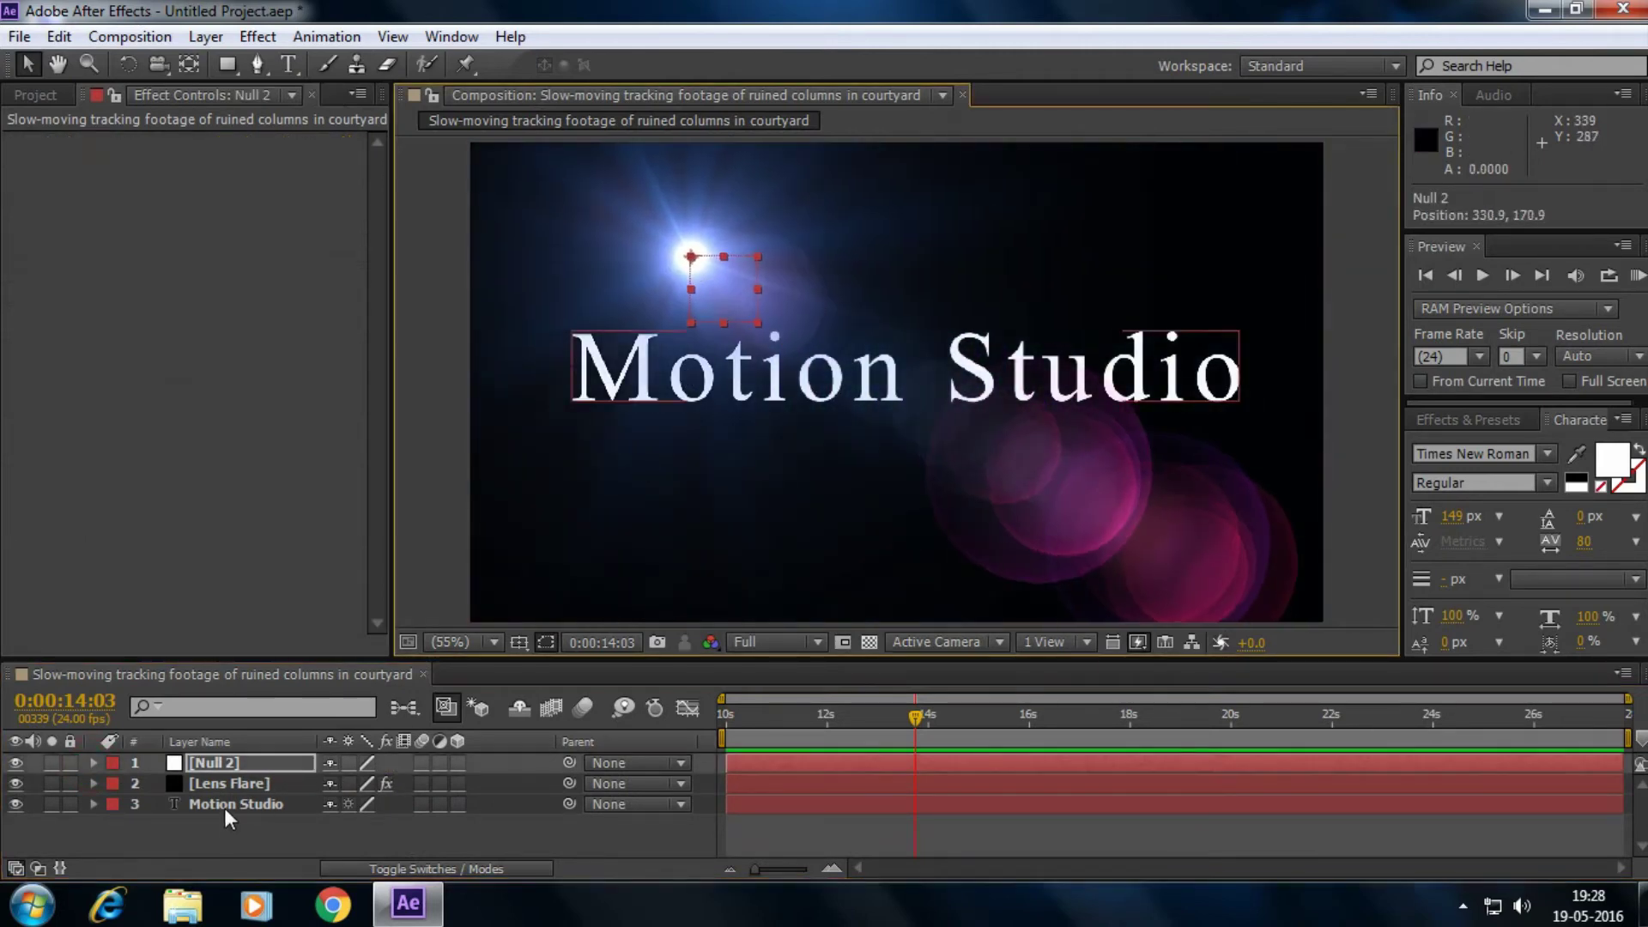
left_click(249, 764)
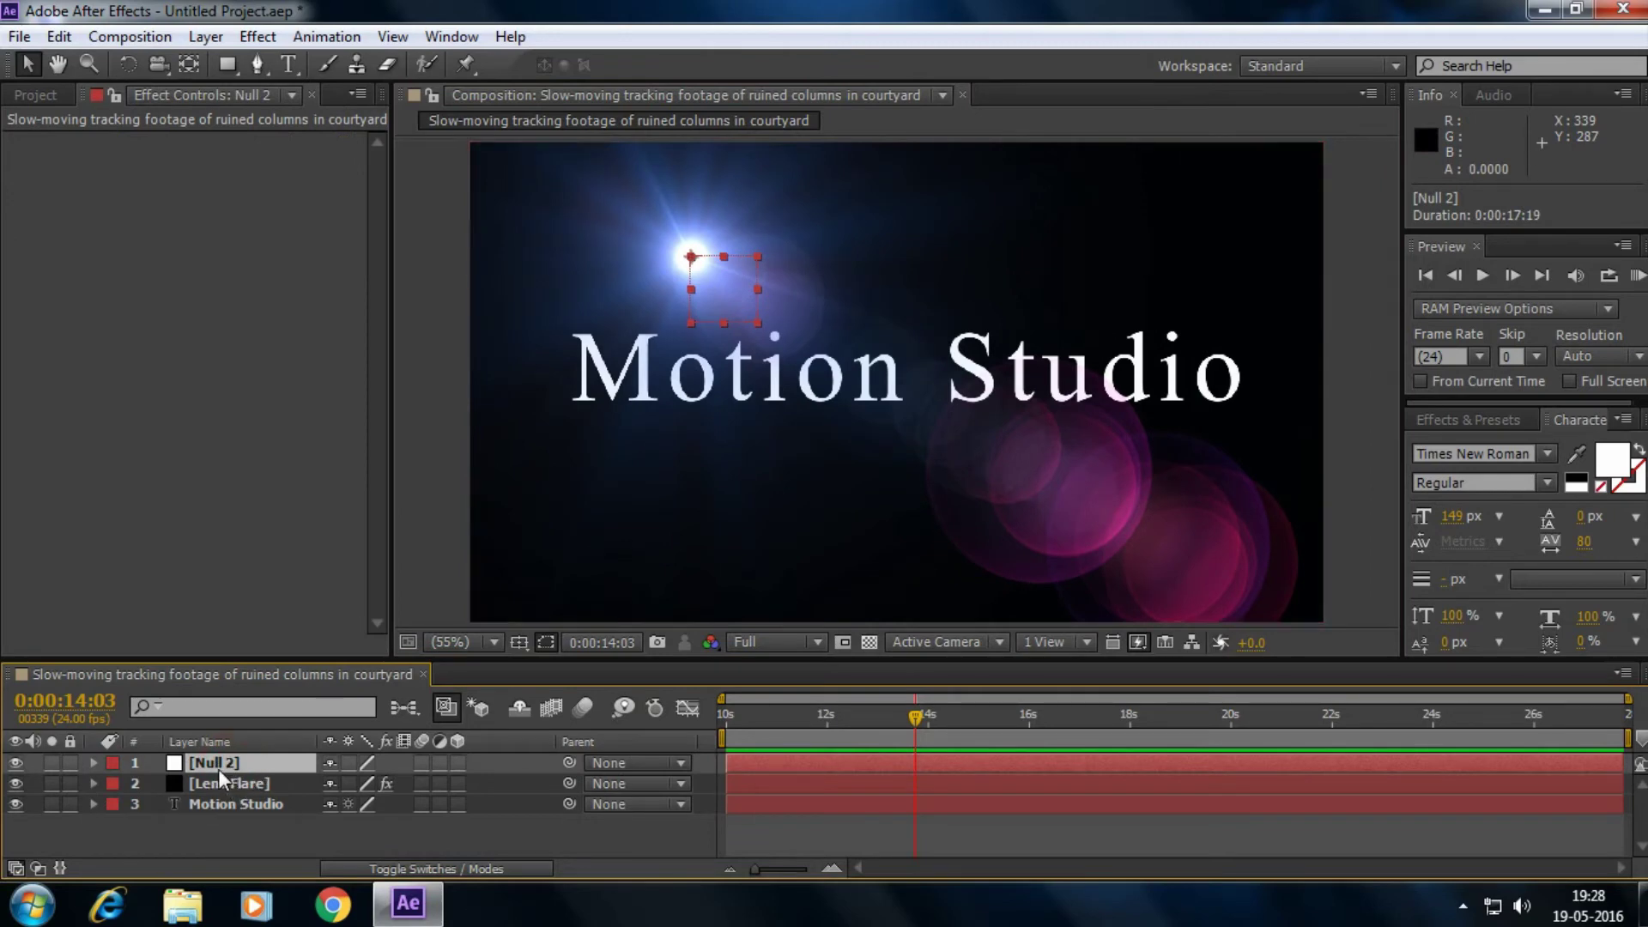
left_click_drag(691, 257, 1041, 313)
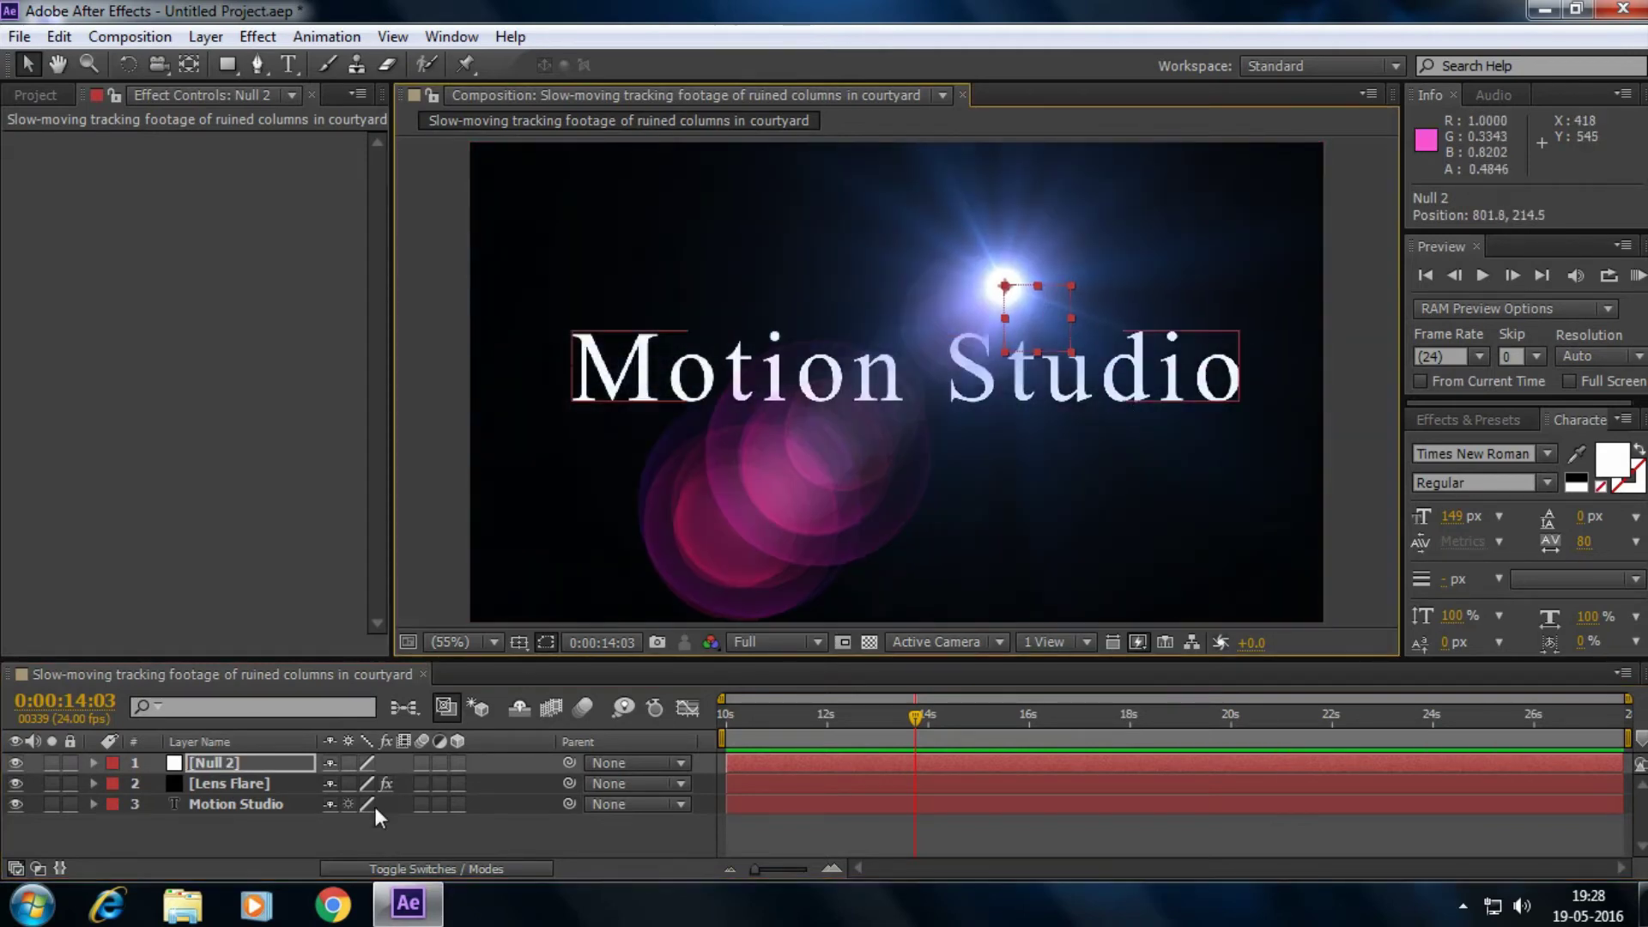
left_click(330, 834)
left_click_drag(1047, 313, 729, 350)
left_click_drag(540, 289, 566, 265)
left_click(280, 765)
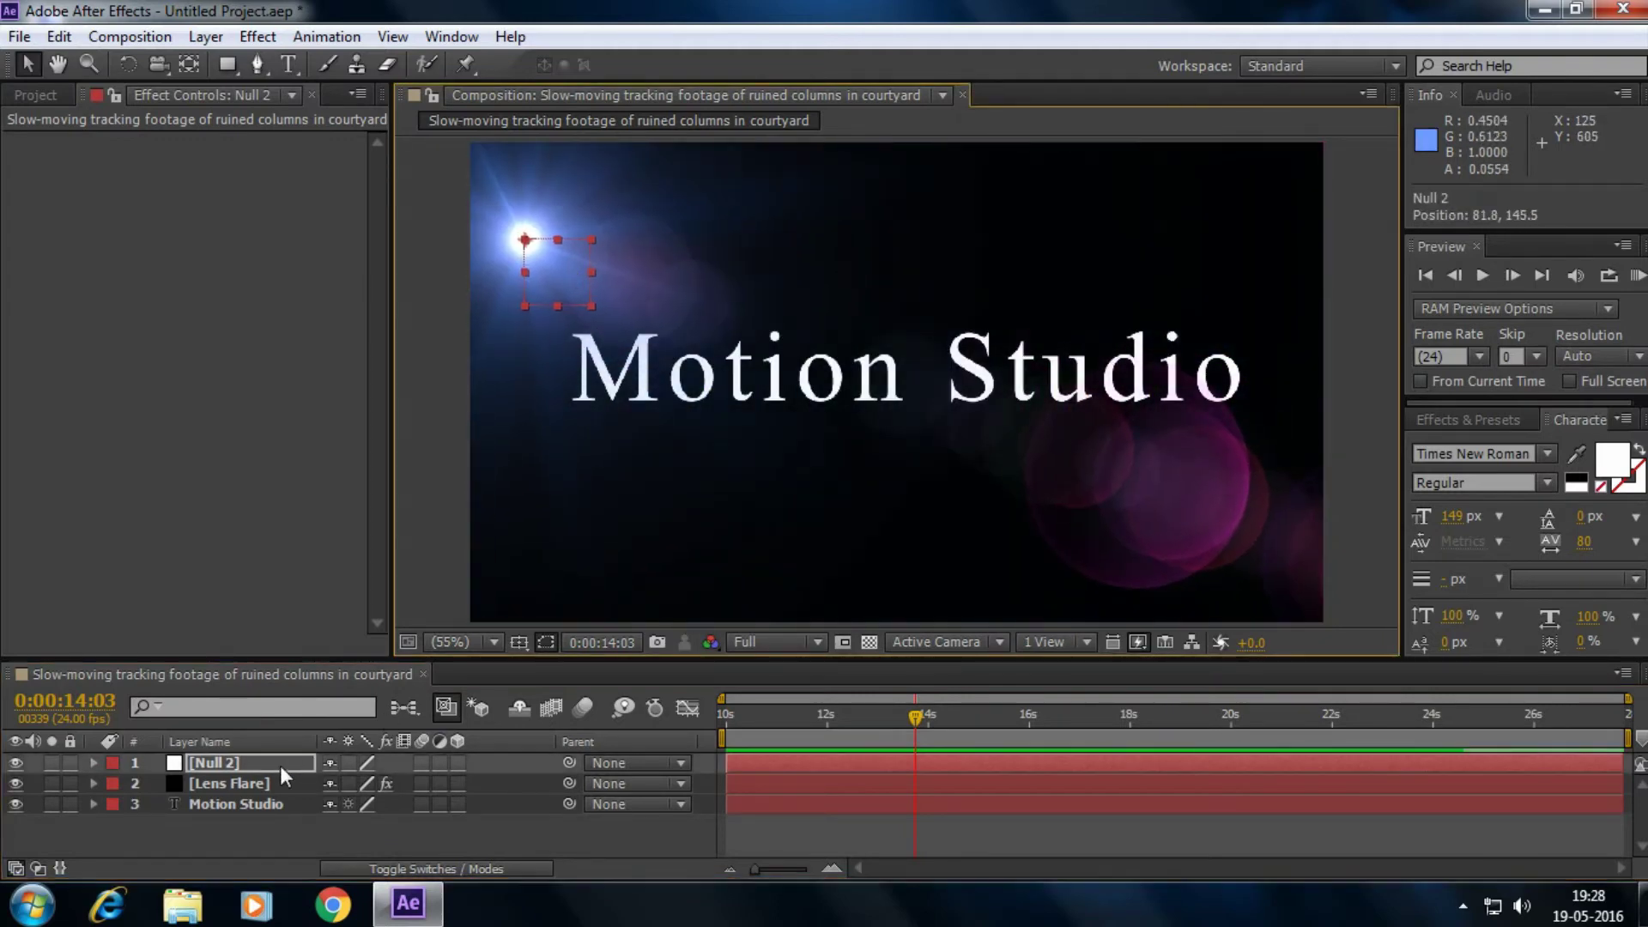
left_click(261, 786)
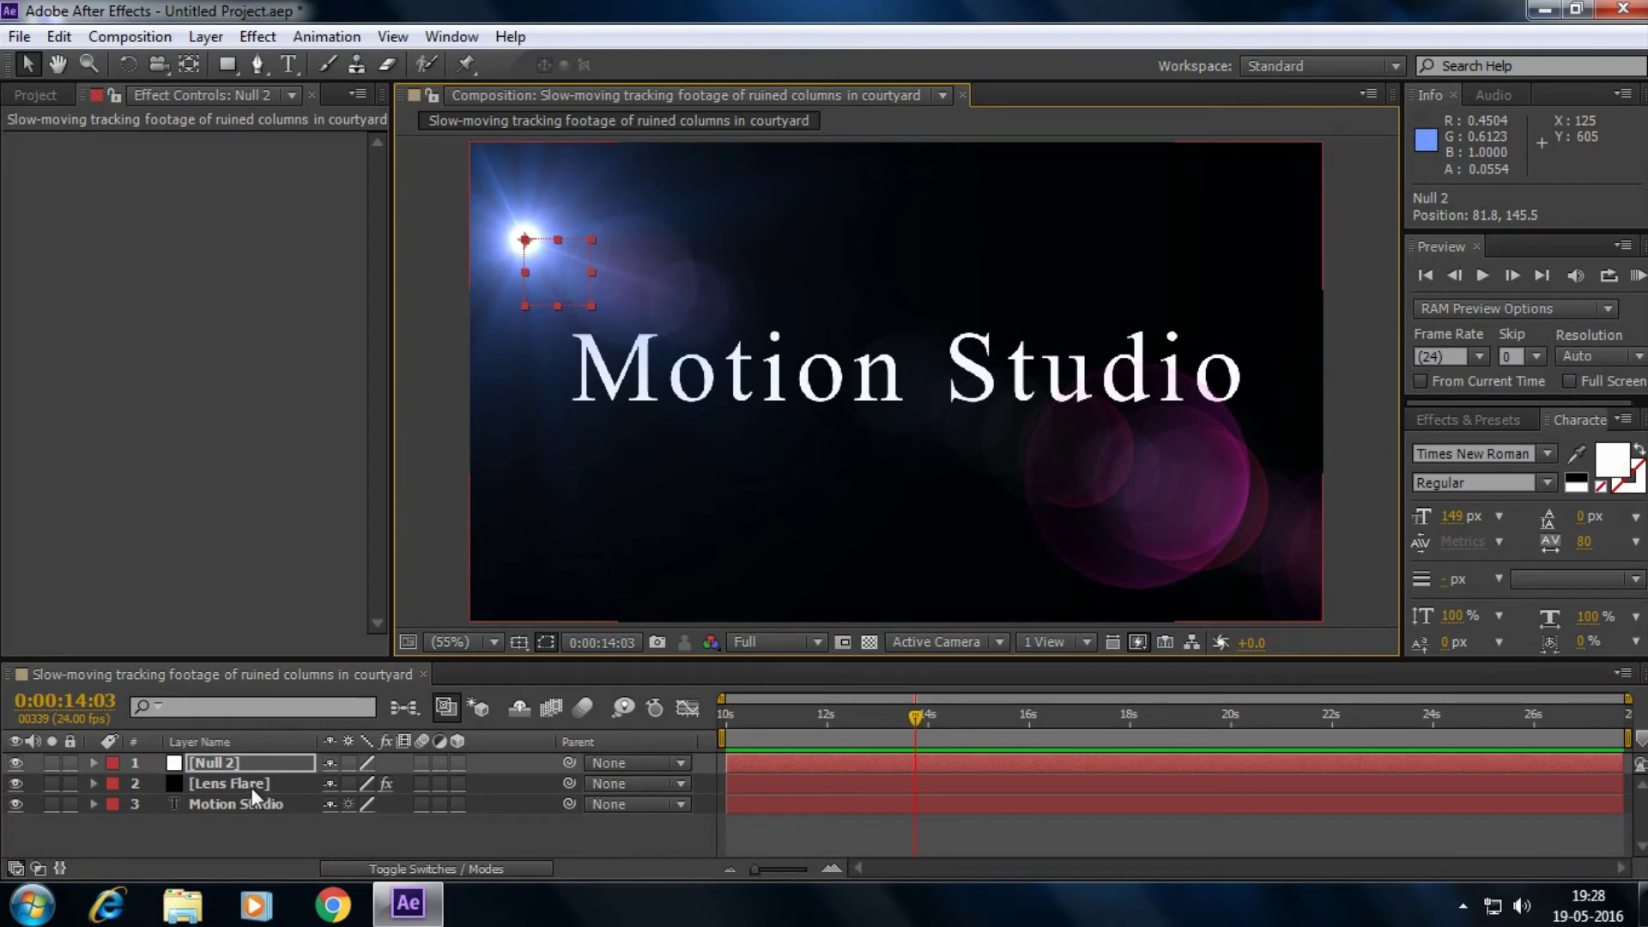
left_click(223, 763)
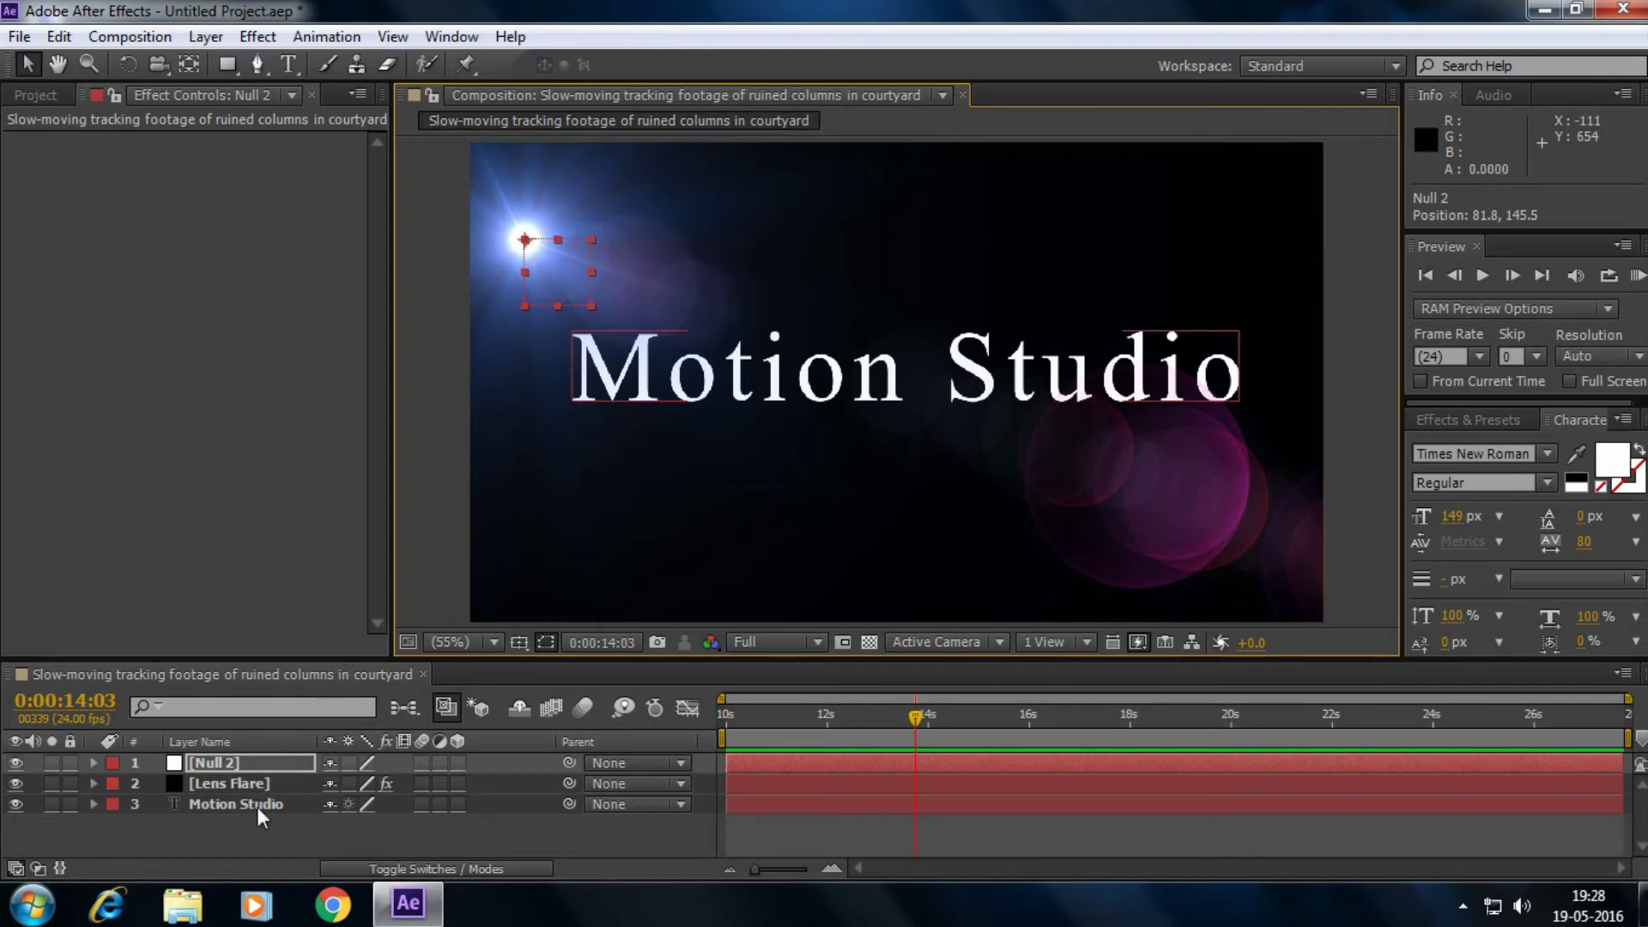
Move Null 2 with its linked flare to about 116, 155, just above the start of the title.
left_click(255, 786)
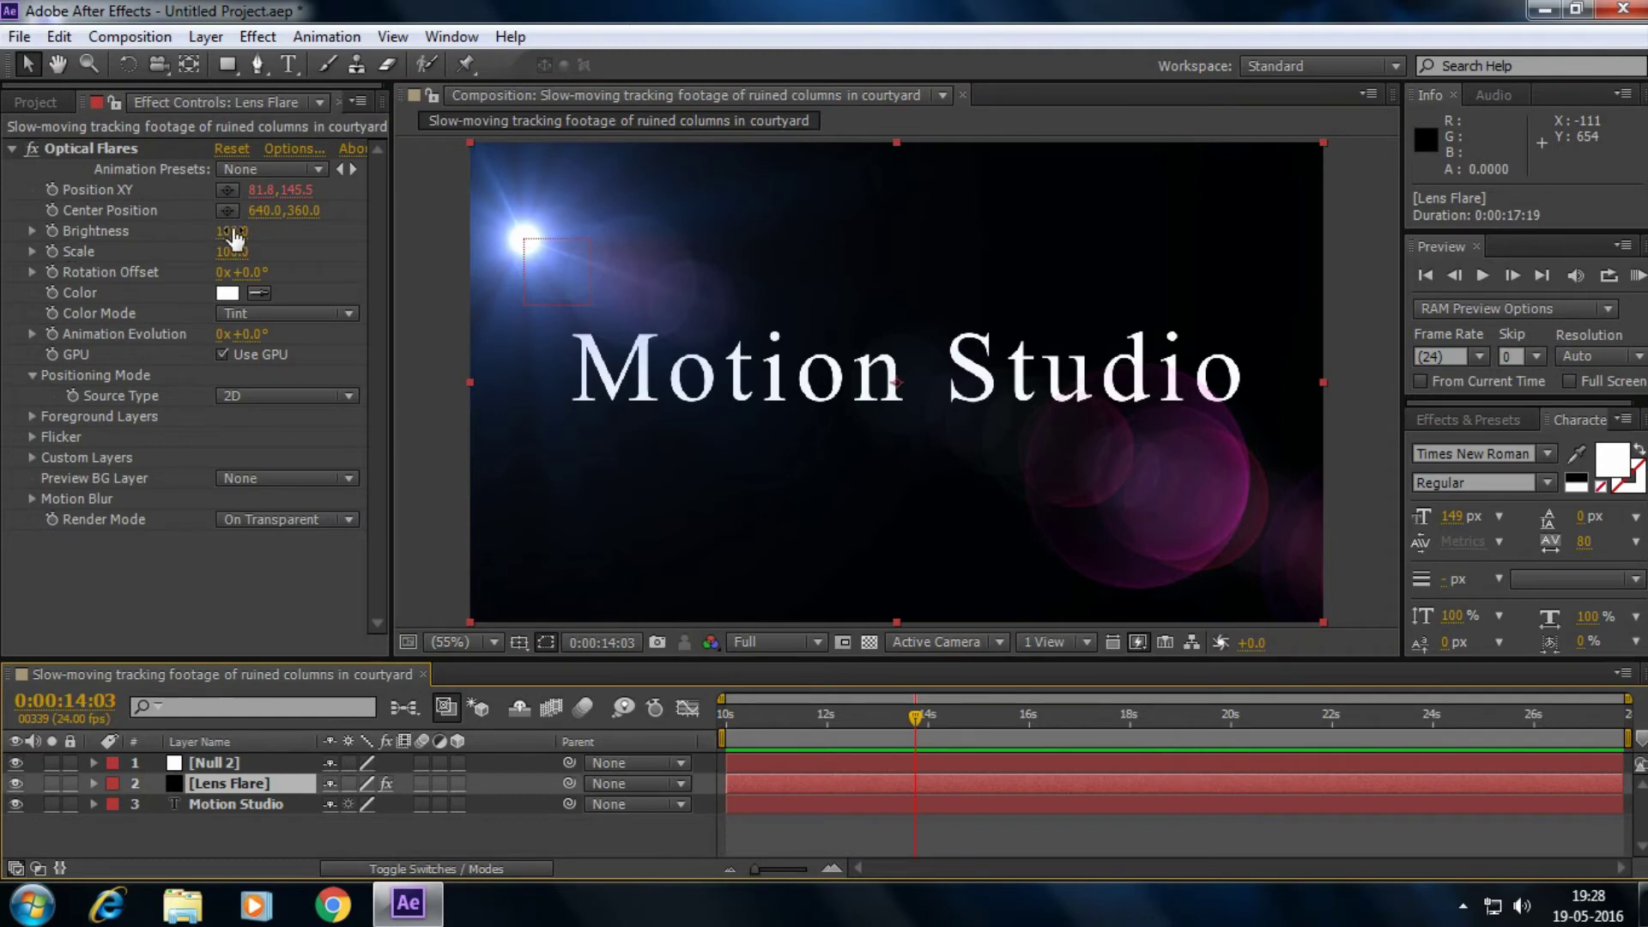
left_click(250, 761)
mouse_move(584, 283)
left_mouse_down()
mouse_move(615, 327)
mouse_move(582, 278)
mouse_move(594, 271)
left_mouse_up()
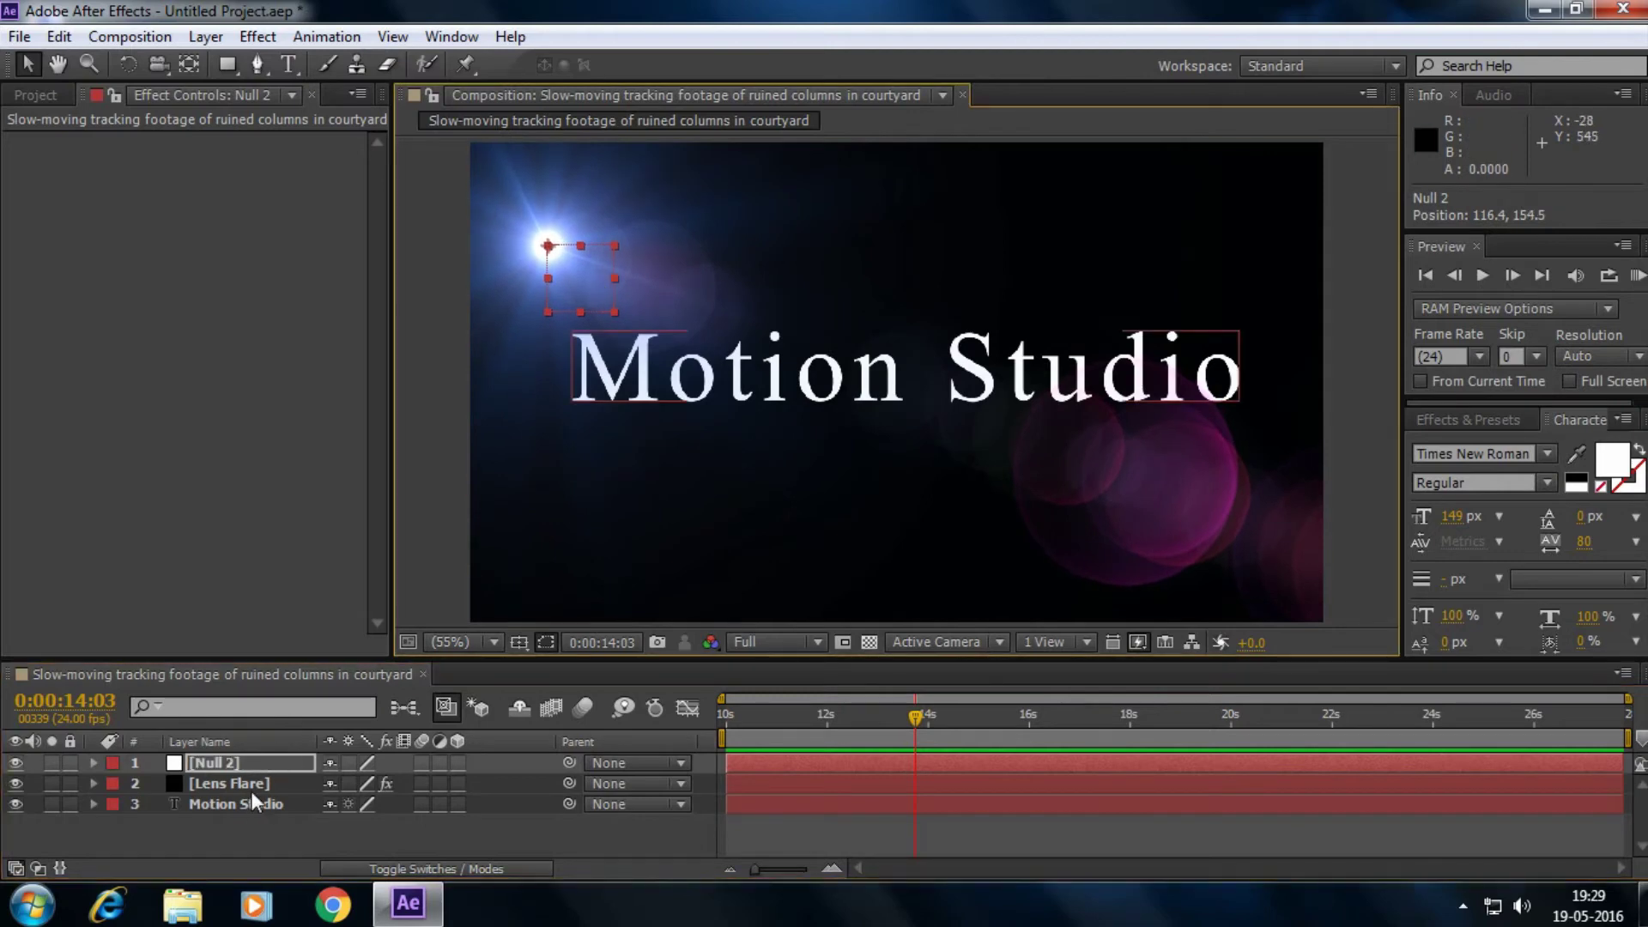
Add another null object to the composition.
left_click(251, 784)
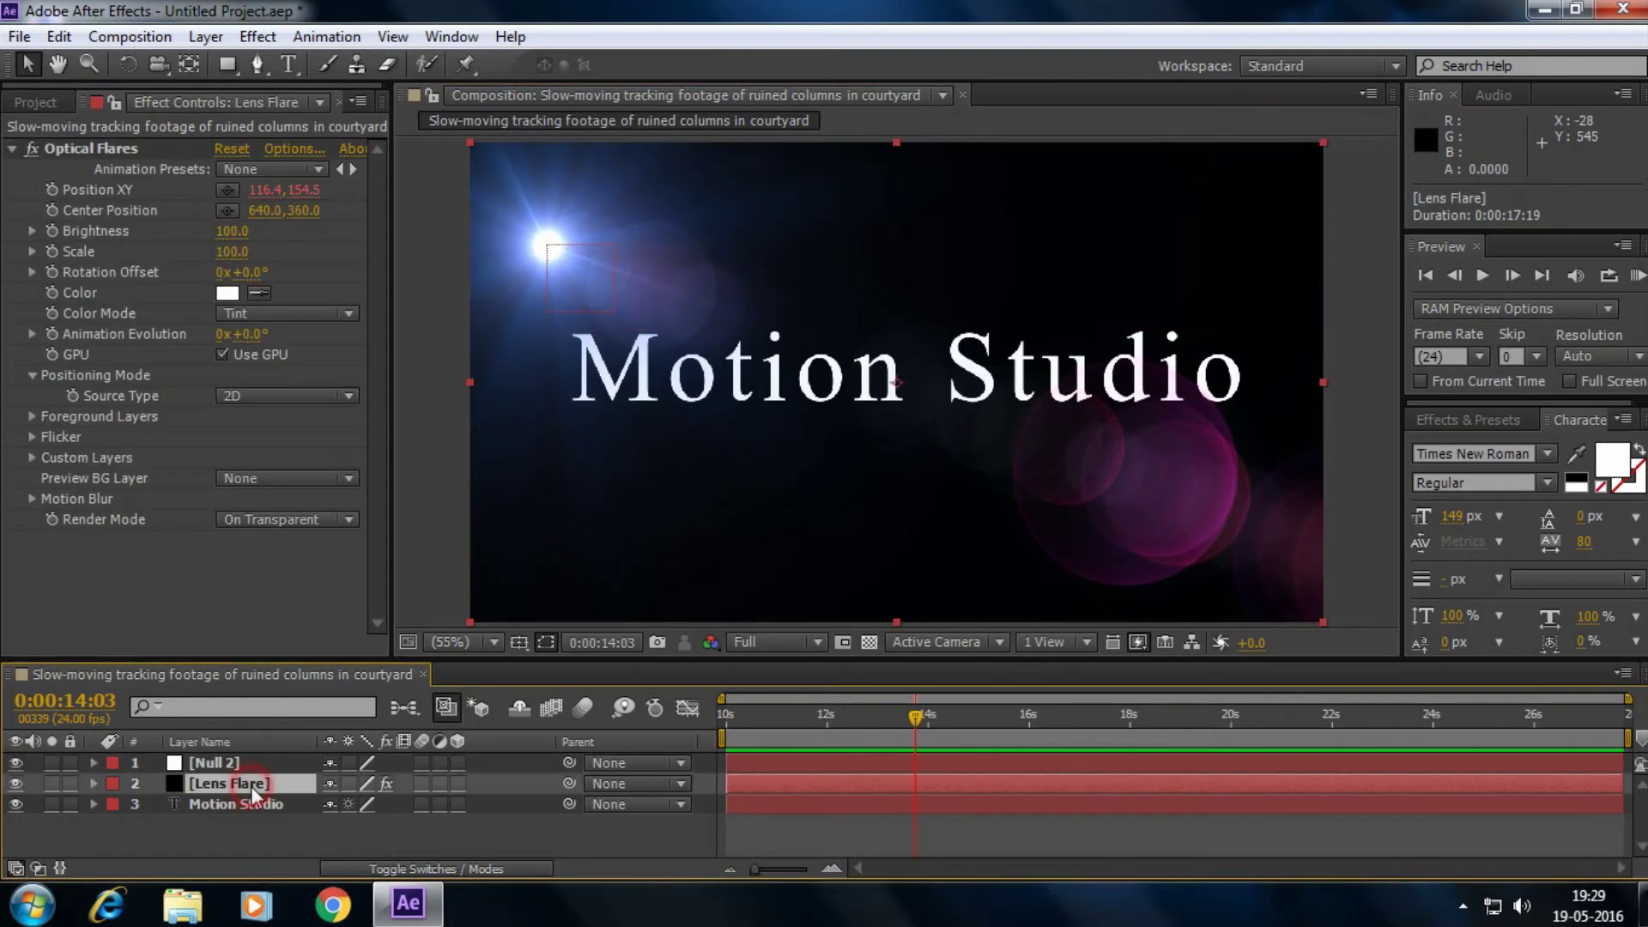
right_click(297, 842)
mouse_move(387, 585)
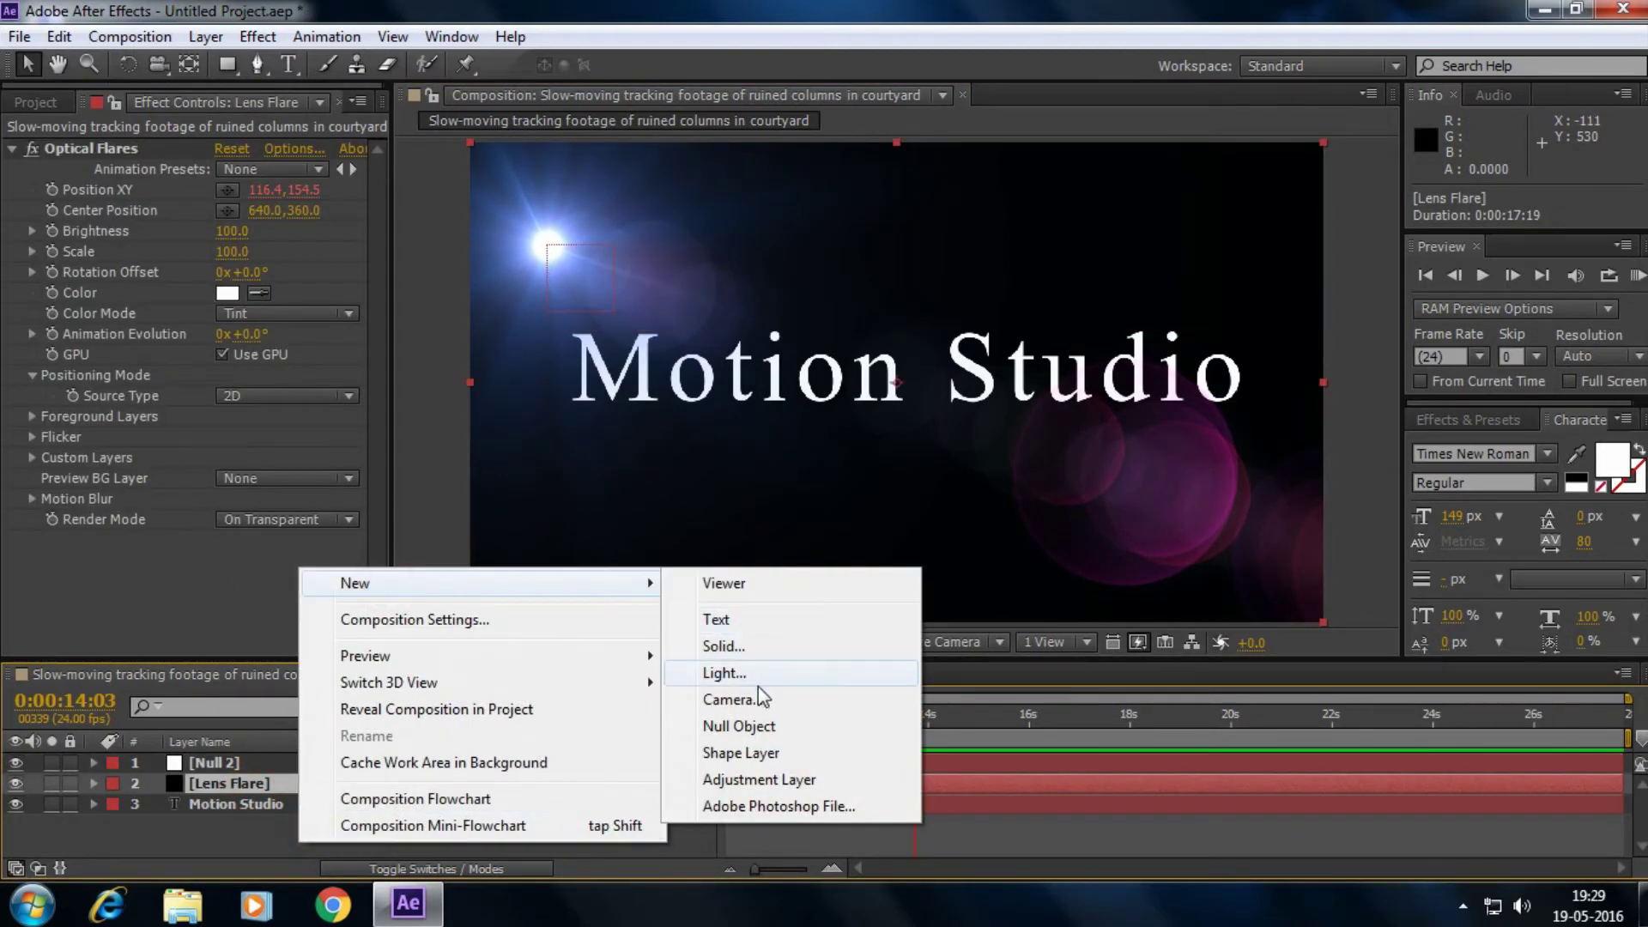
left_click(774, 728)
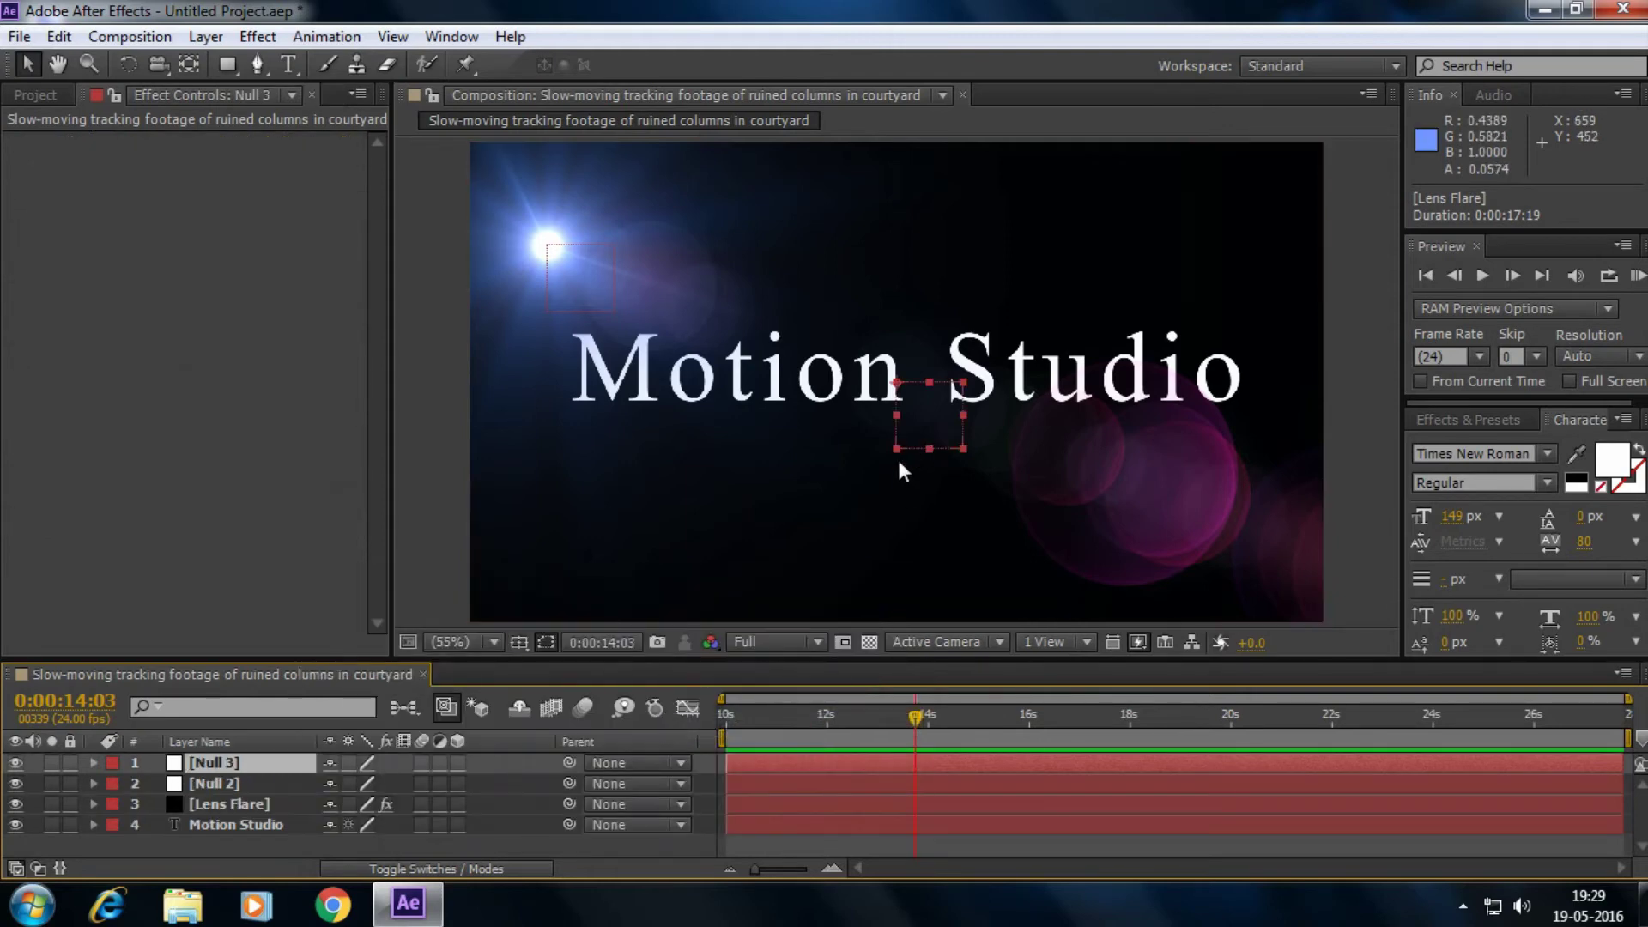
Rename the Null 3 layer as Controller.
double_click(257, 762)
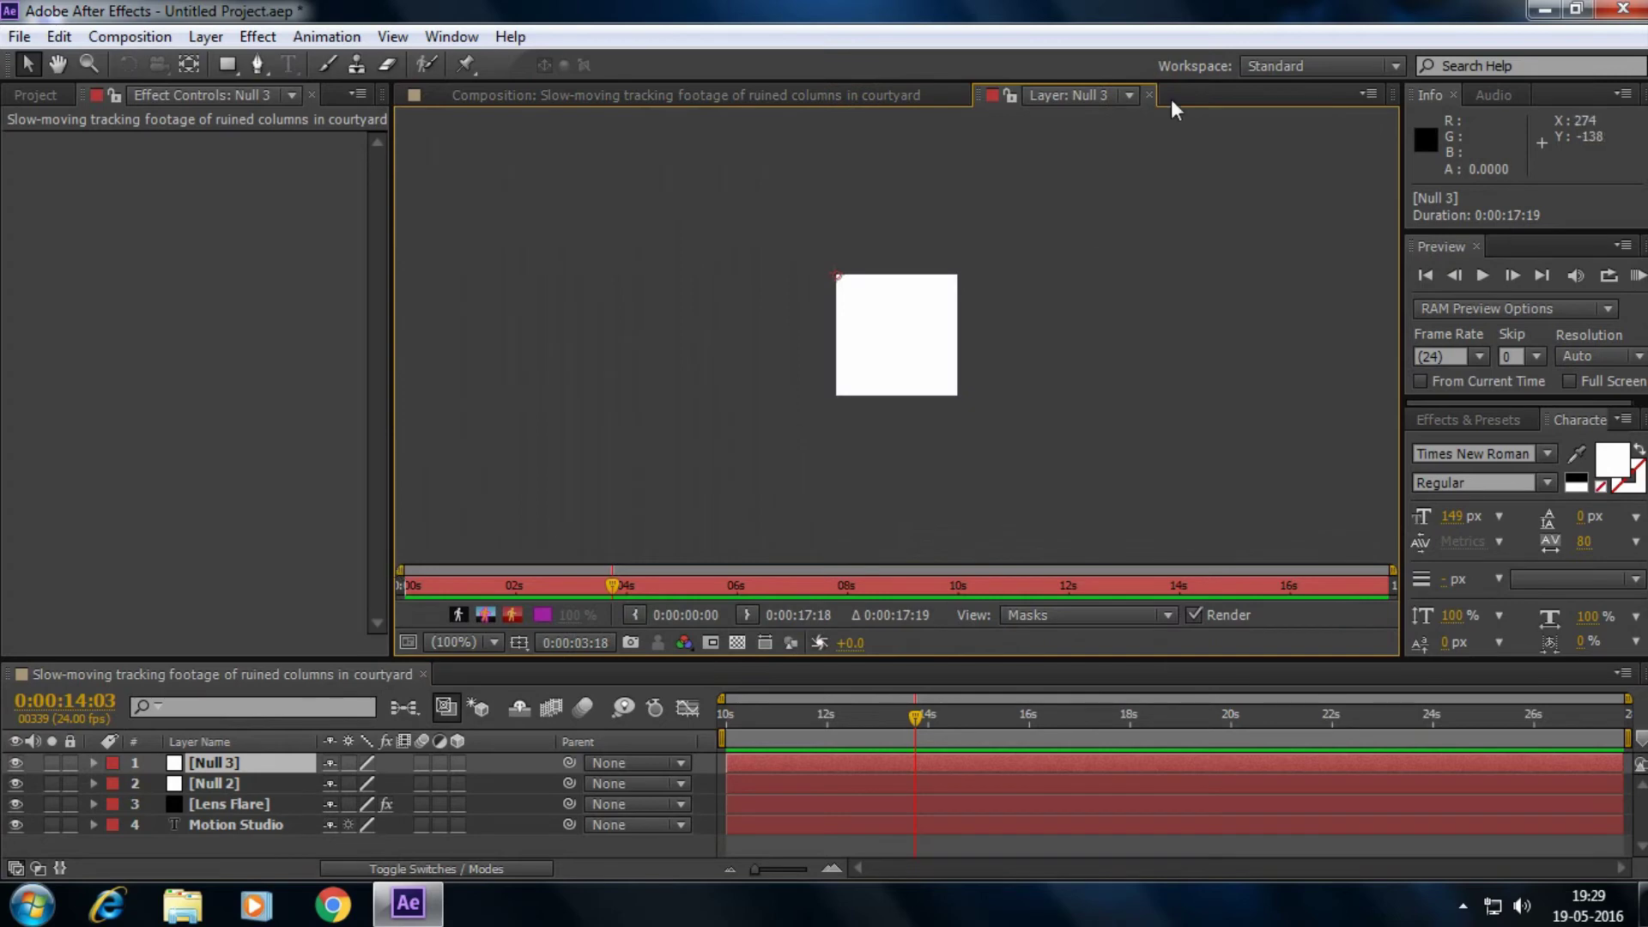
left_click(1149, 95)
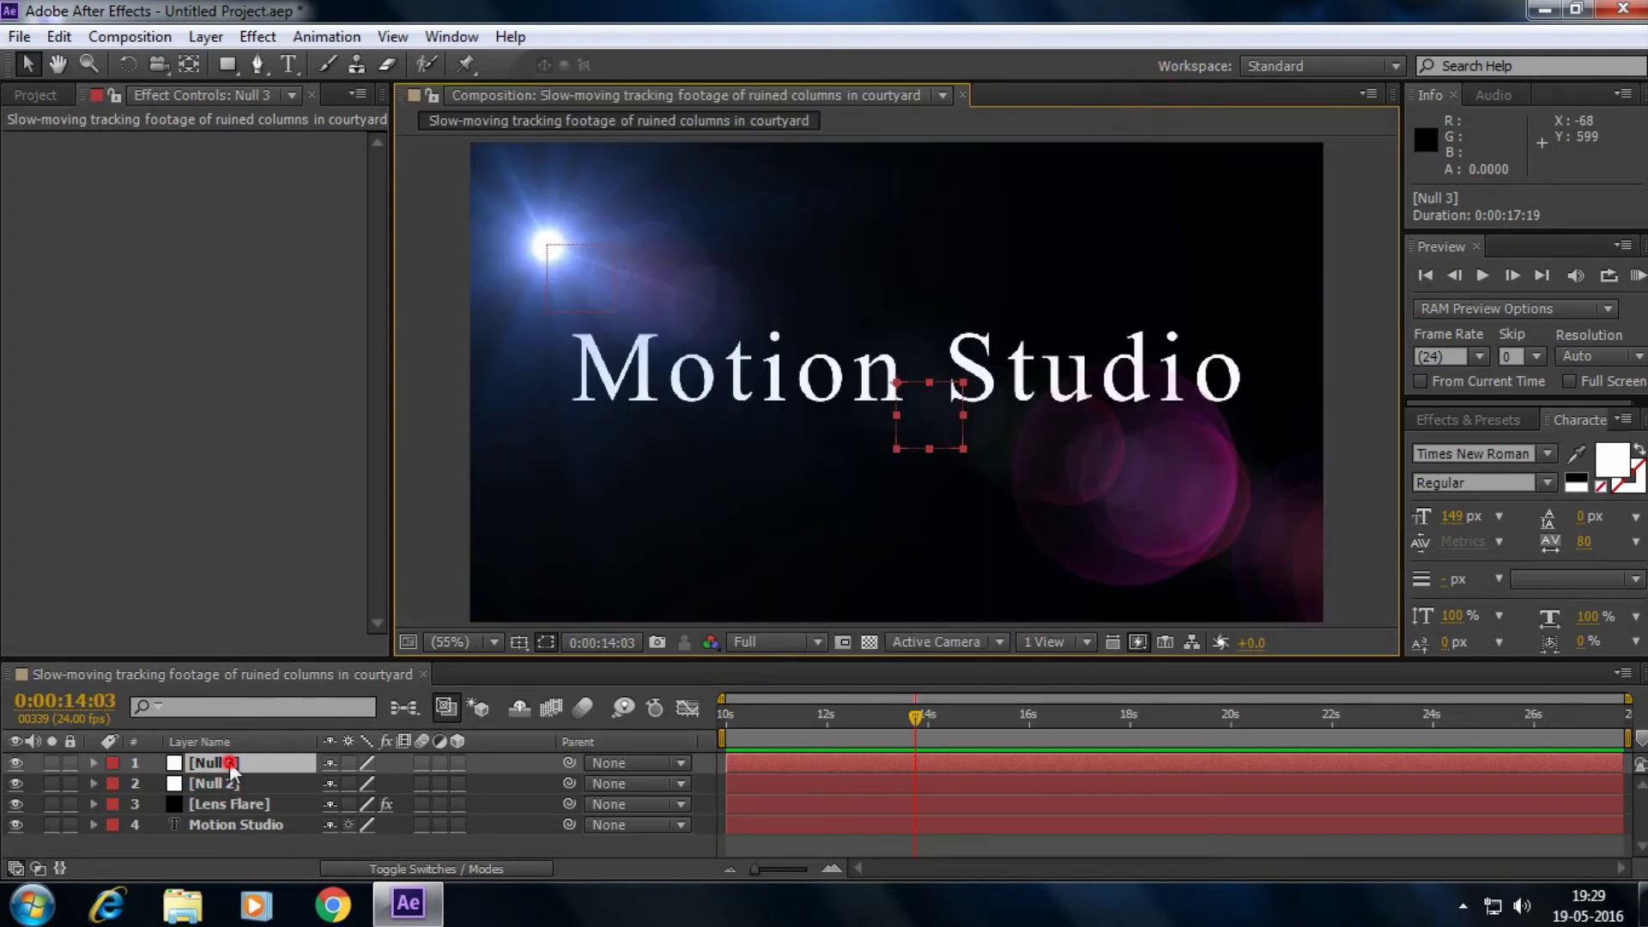
left_click(230, 763)
key("Return")
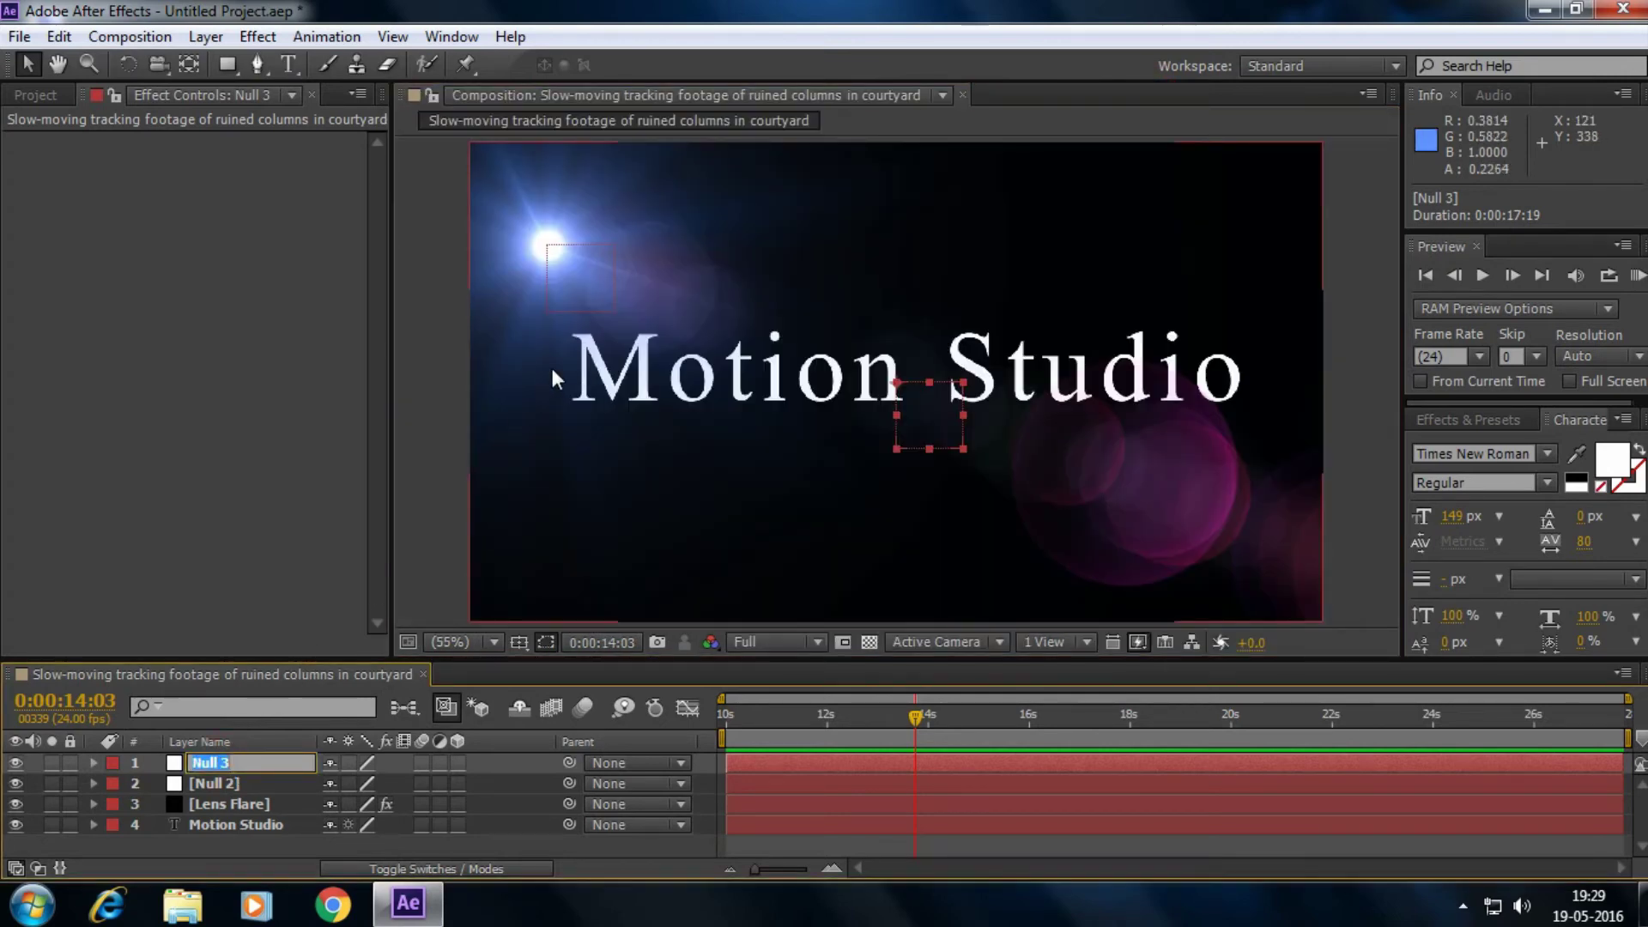
type("Controller")
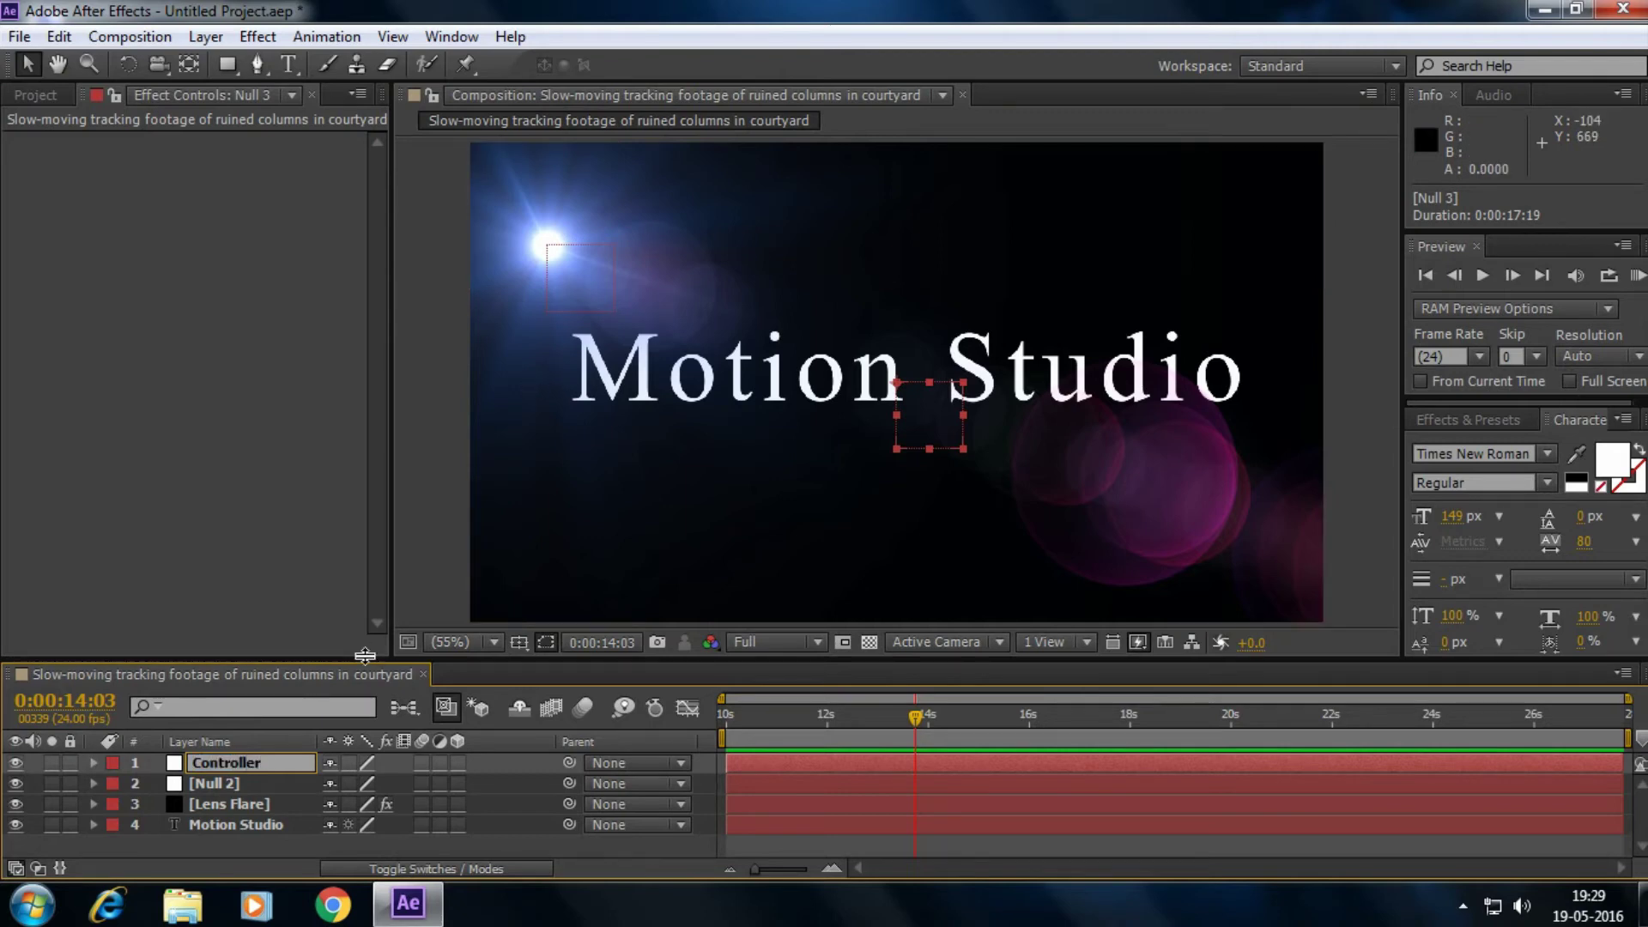
key("Return")
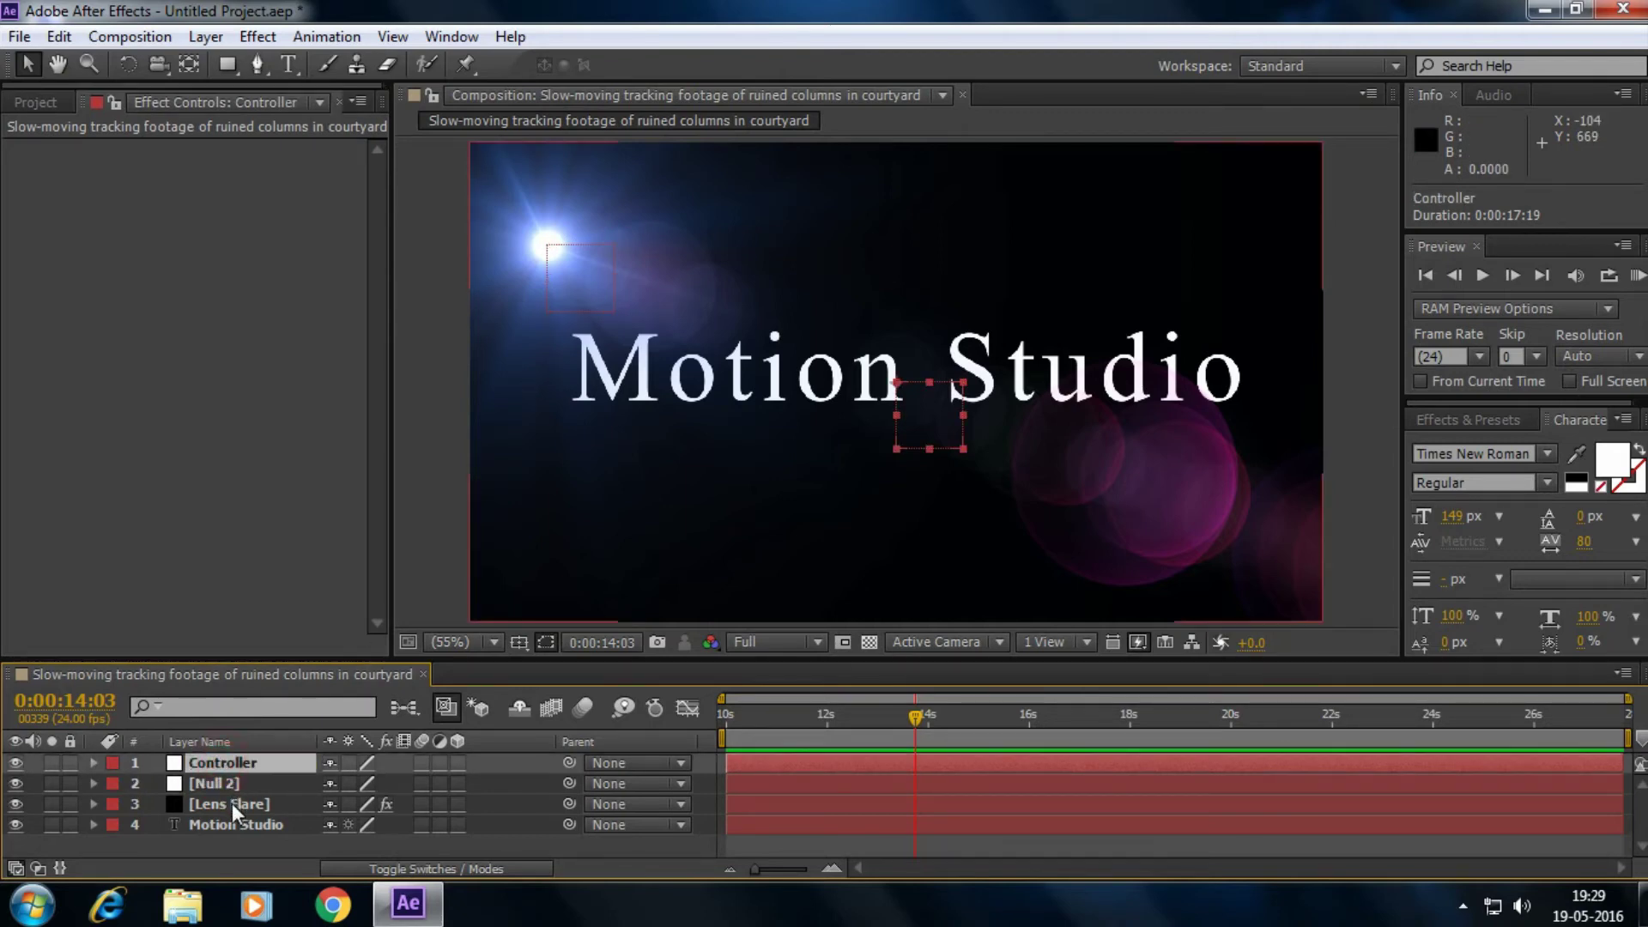
Search the effects for "slider con" and apply Slider Control to the Controller null.
left_click(225, 804)
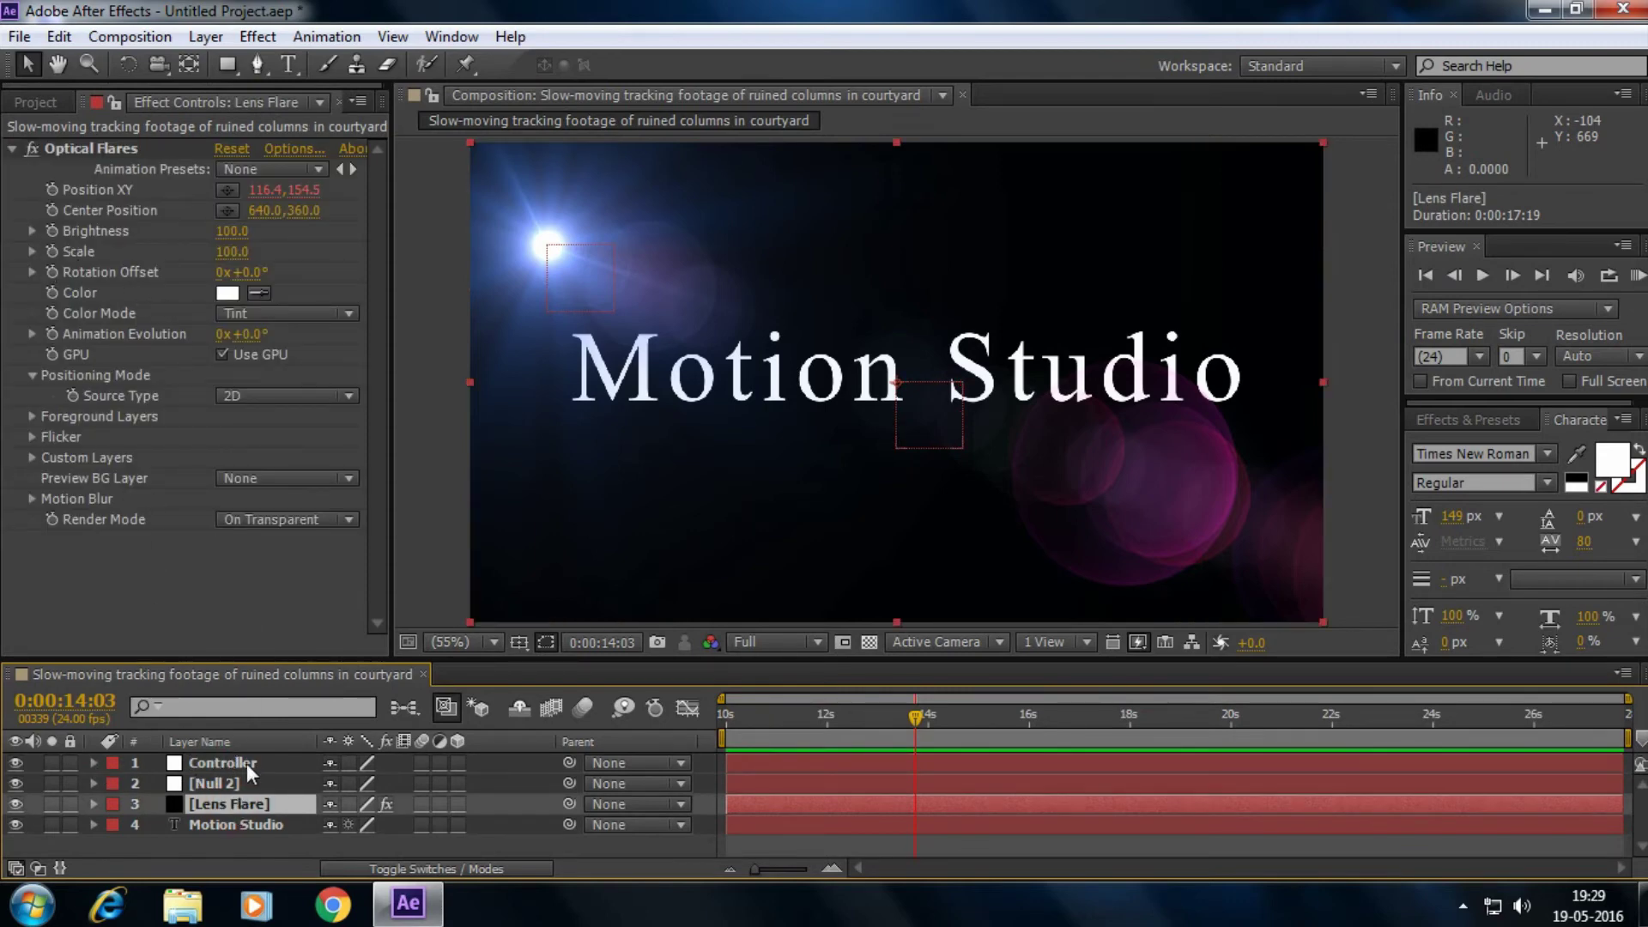
left_click(243, 764)
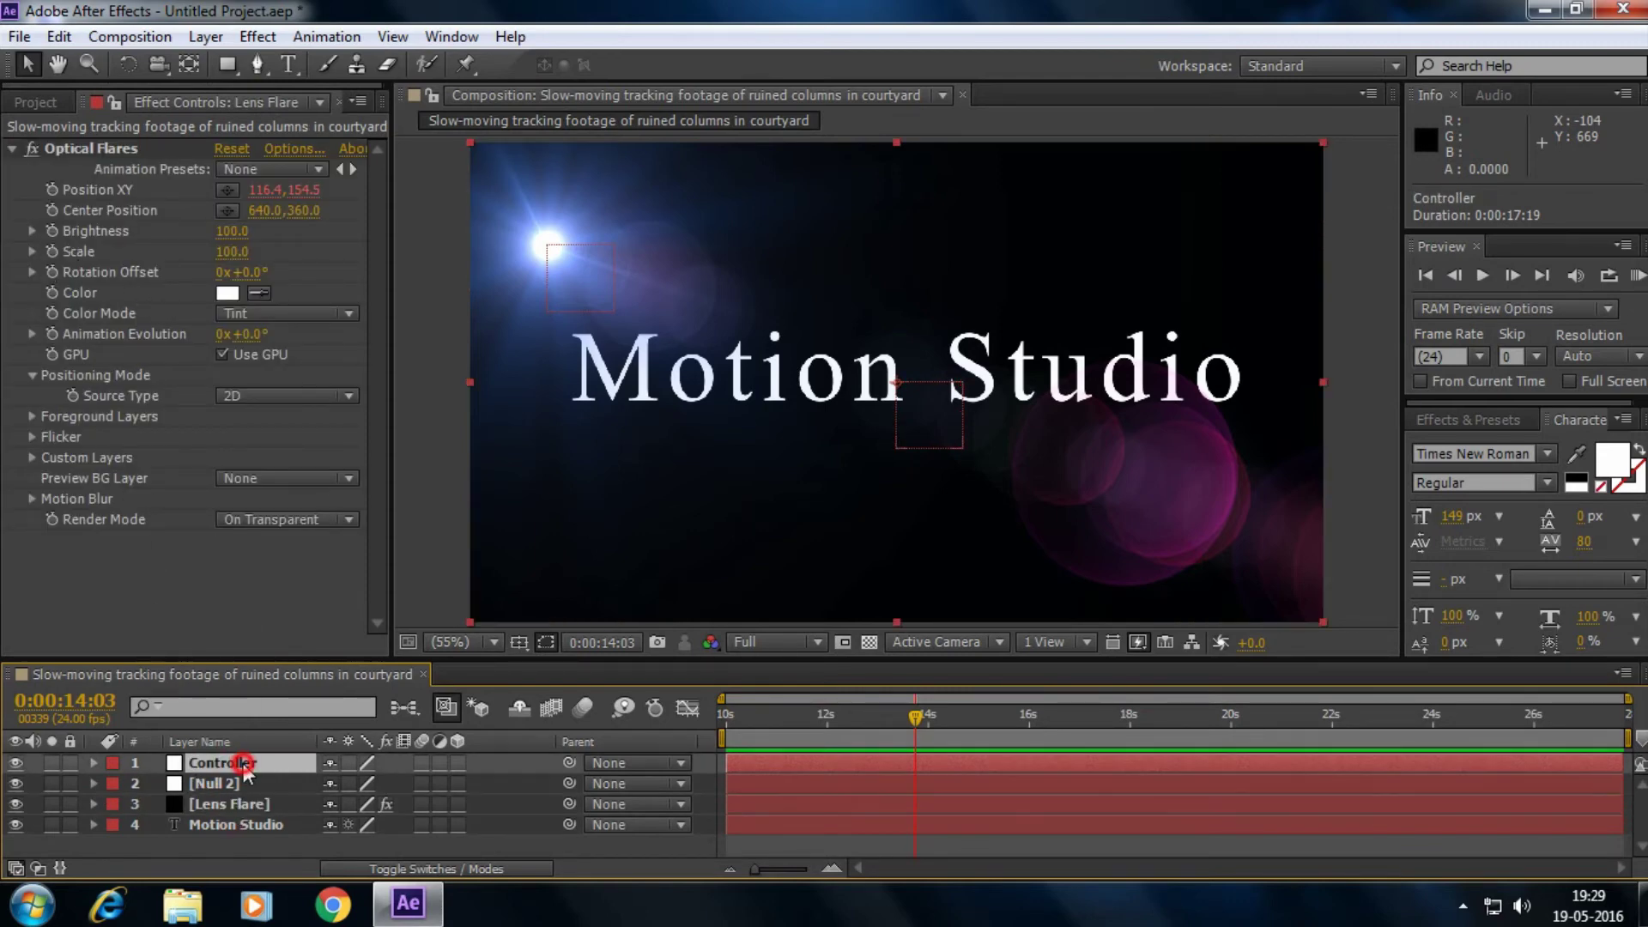
left_click(1447, 420)
left_click(1459, 447)
type("s")
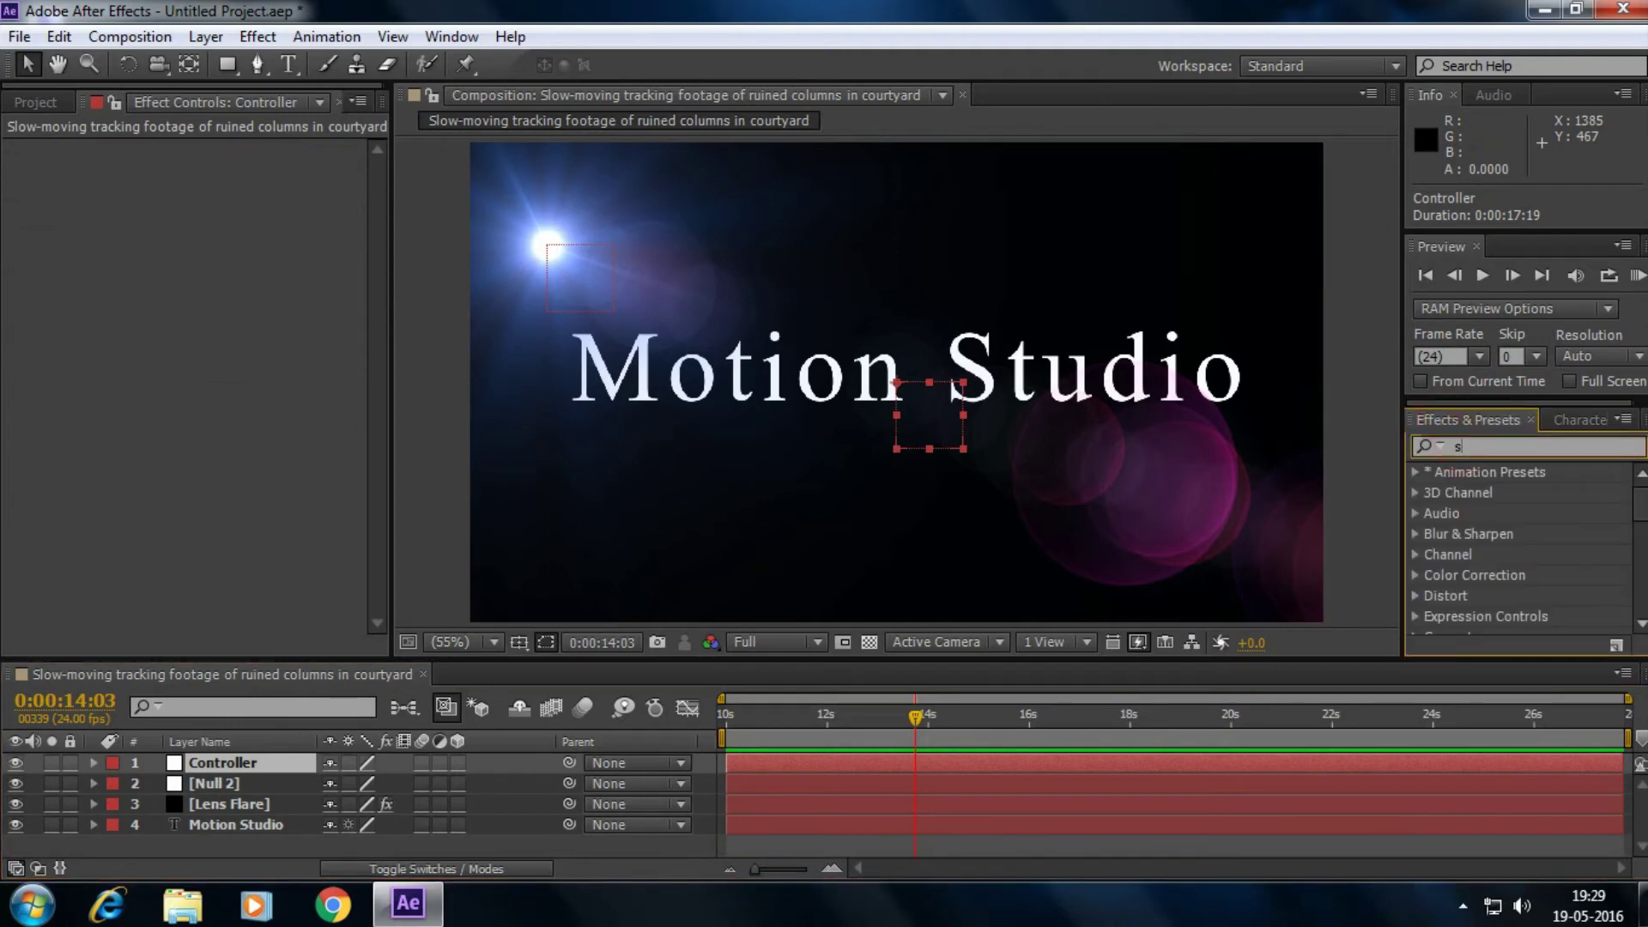
type("lider con")
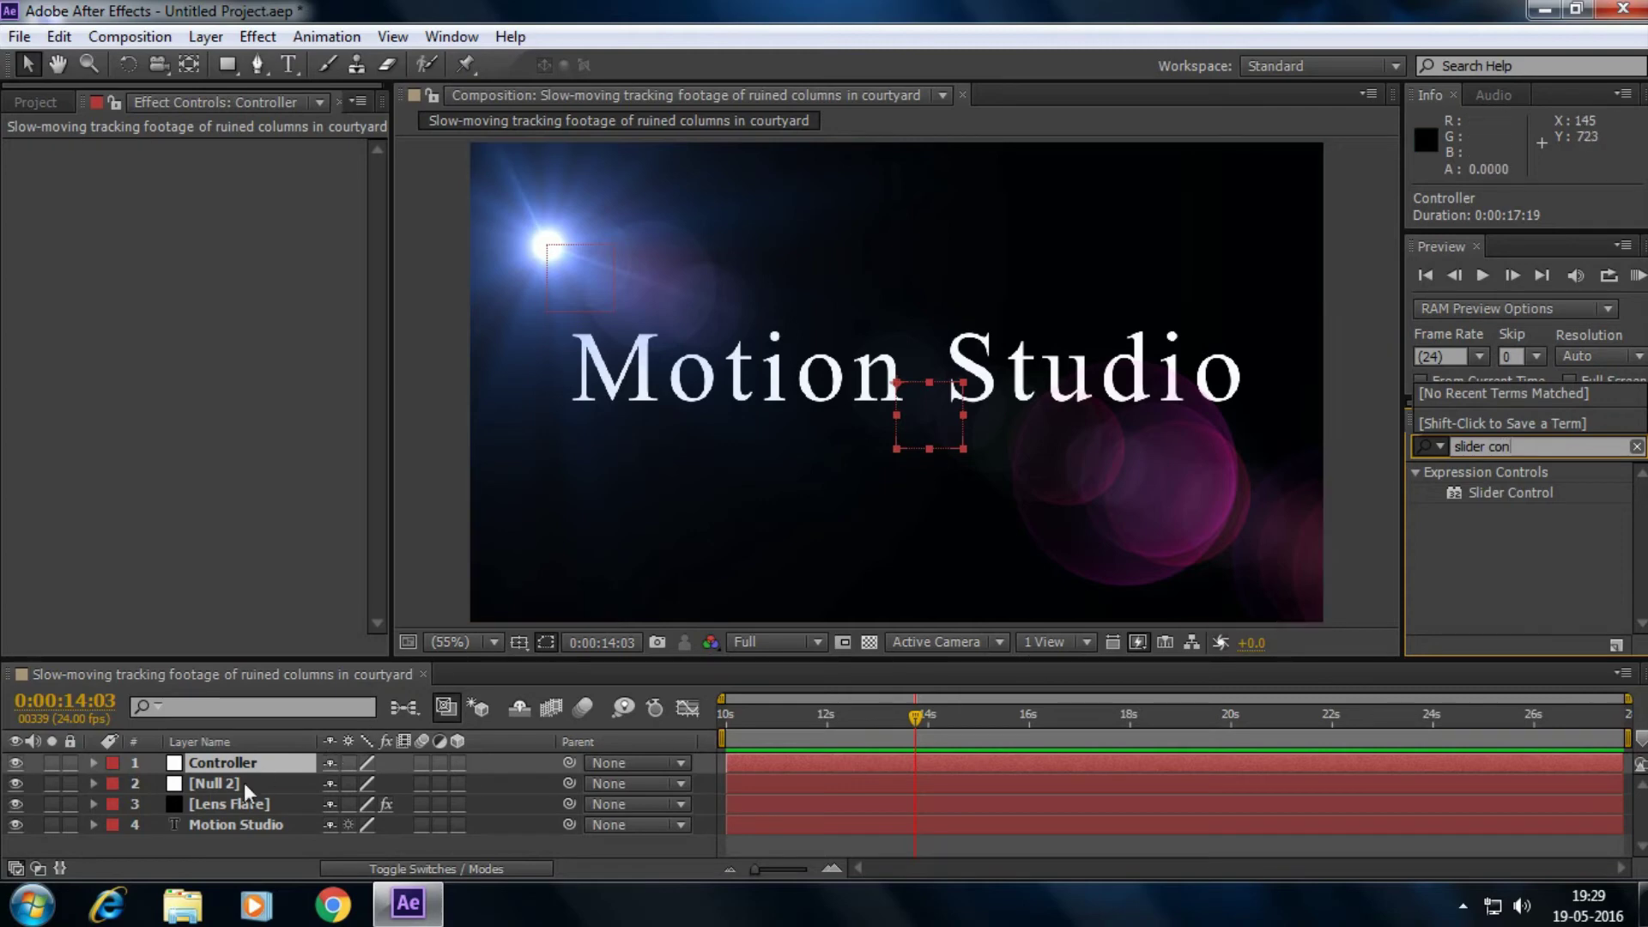
double_click(1522, 493)
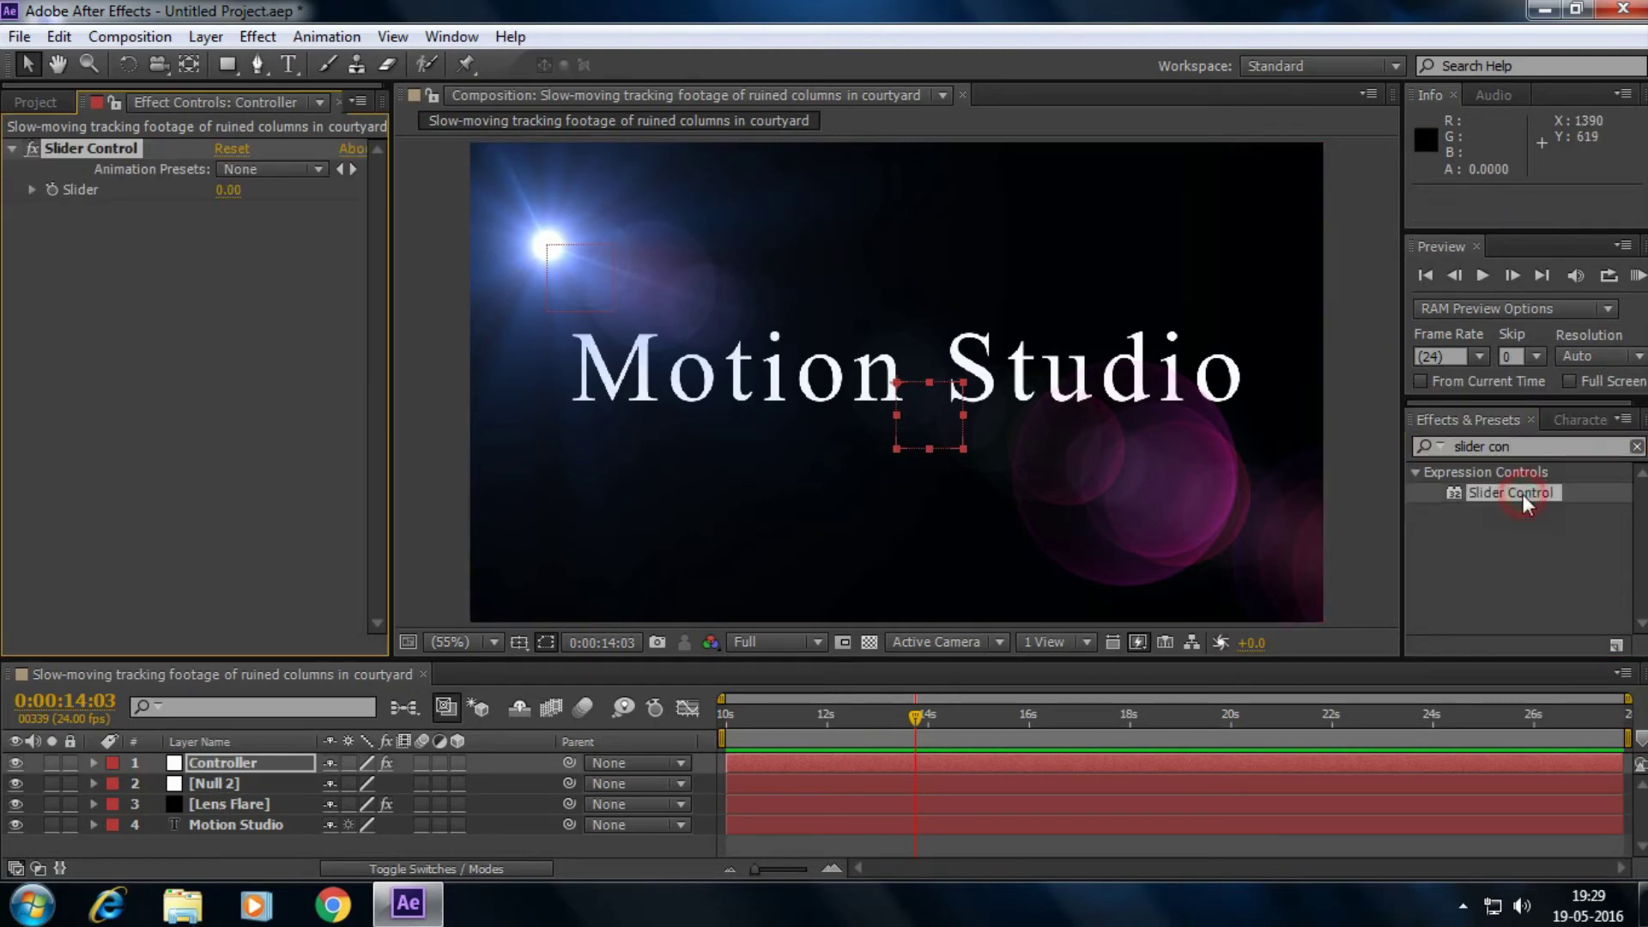
Rename the Controller layer's Slider Control effect as Brightness.
right_click(92, 150)
key("Escape")
key("Return")
type("B")
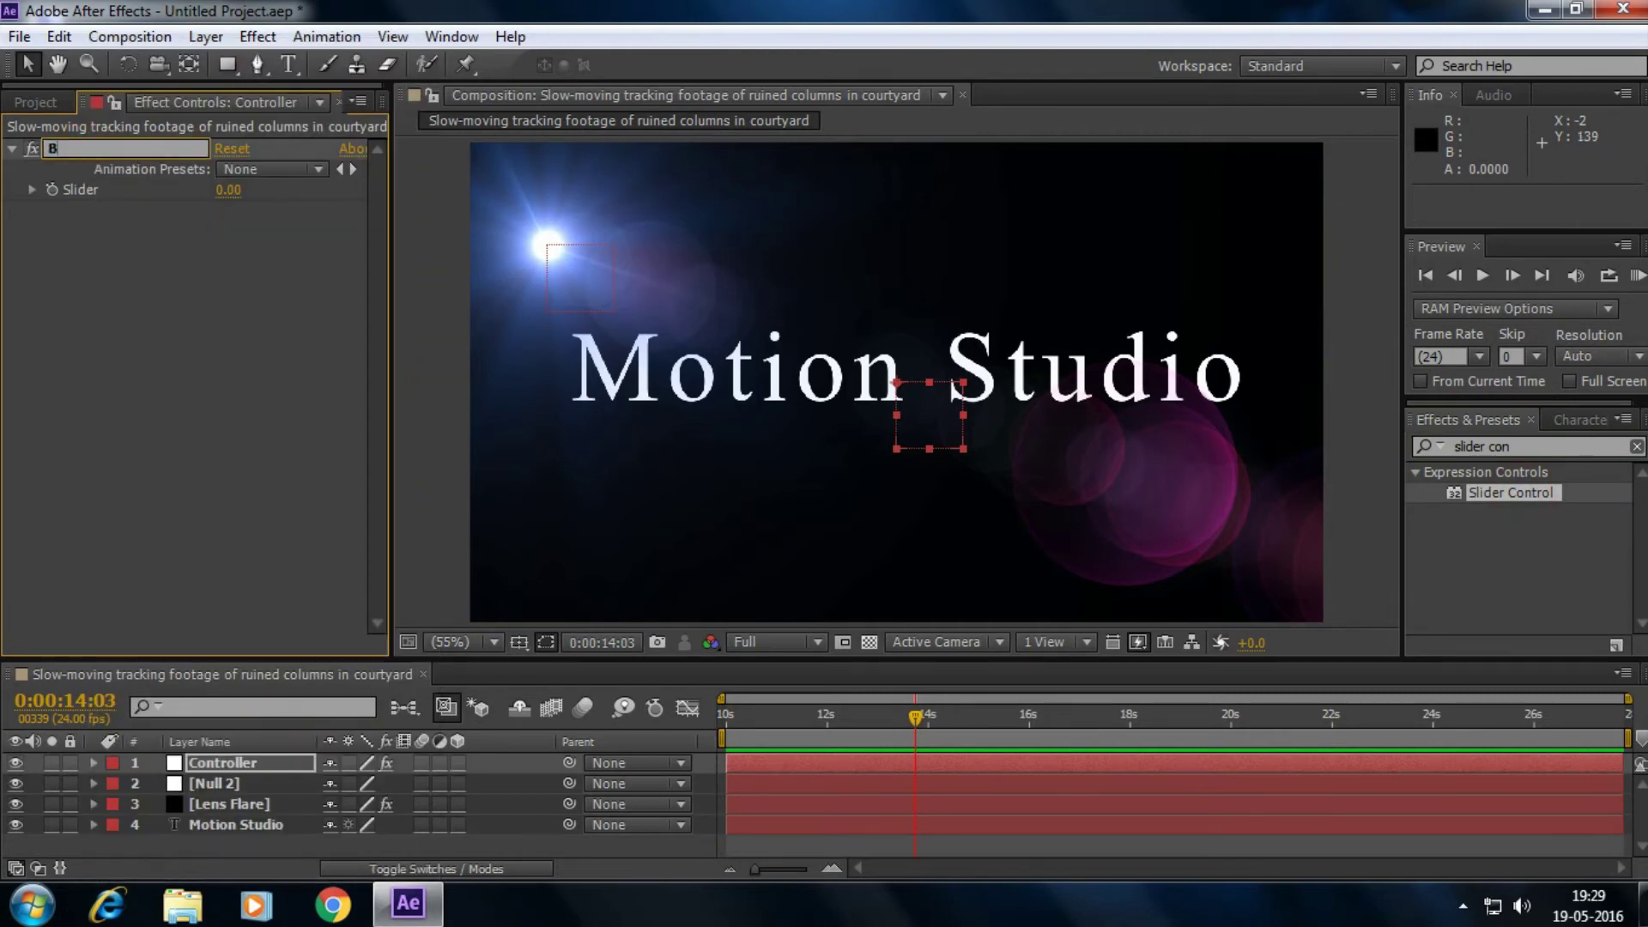
type("rightness")
key("Return")
Link the Optical Flares Brightness to the slider with the expression thisComp.layer("Controller").effect("Brightness")("Slider"), and collapse the layer properties.
left_click(230, 811)
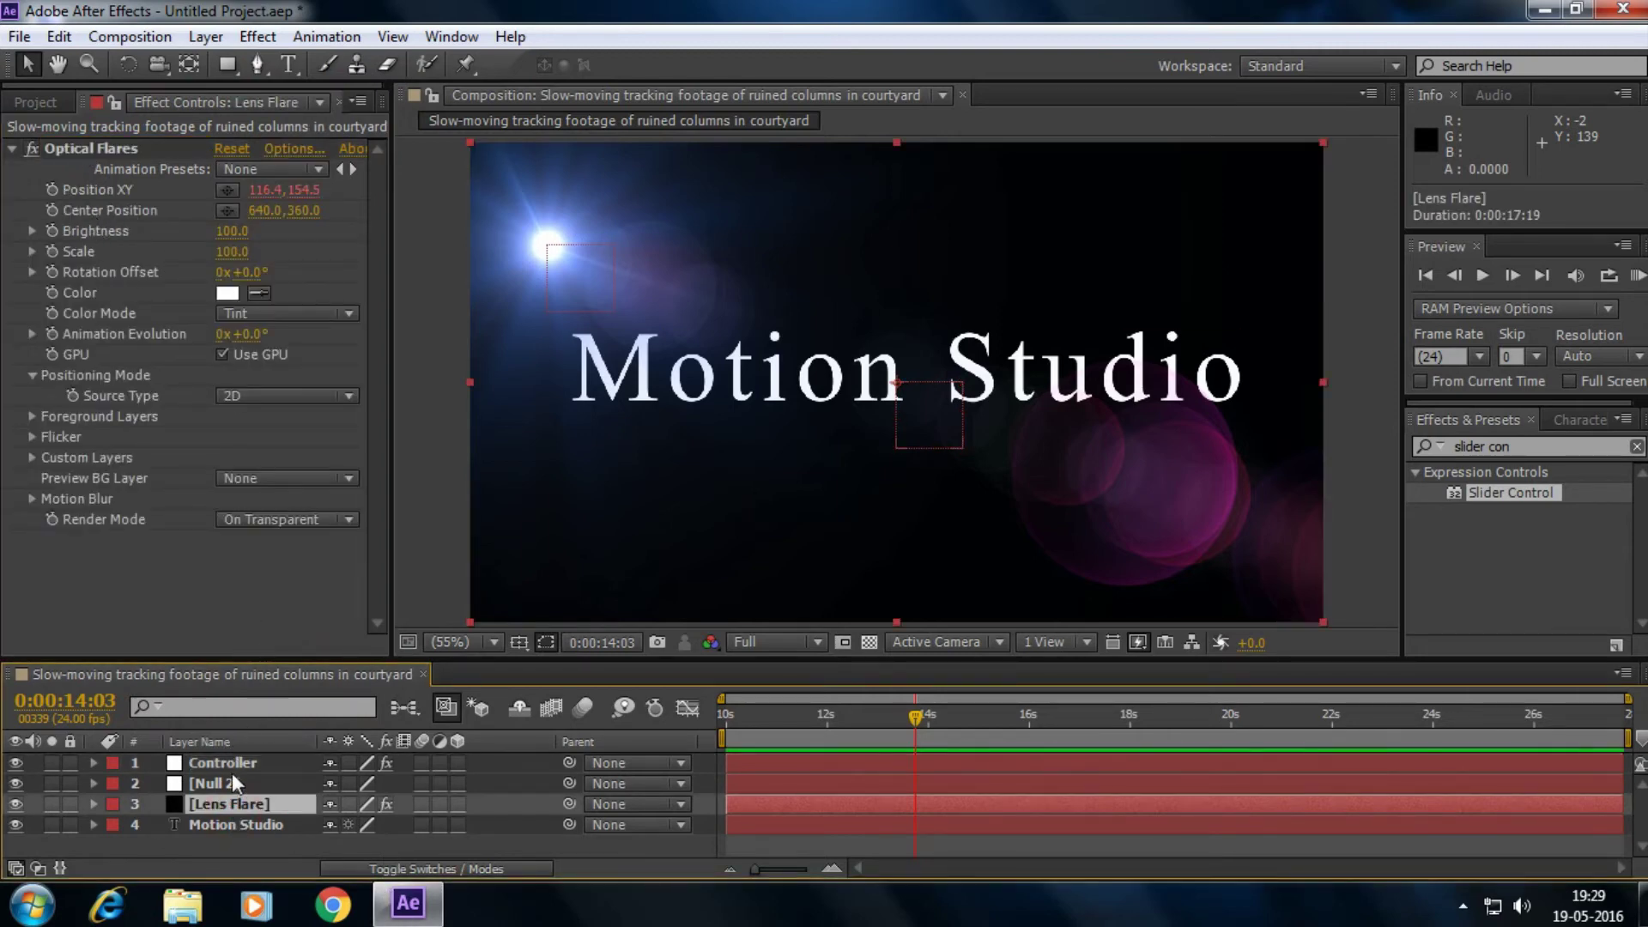
left_click(93, 763)
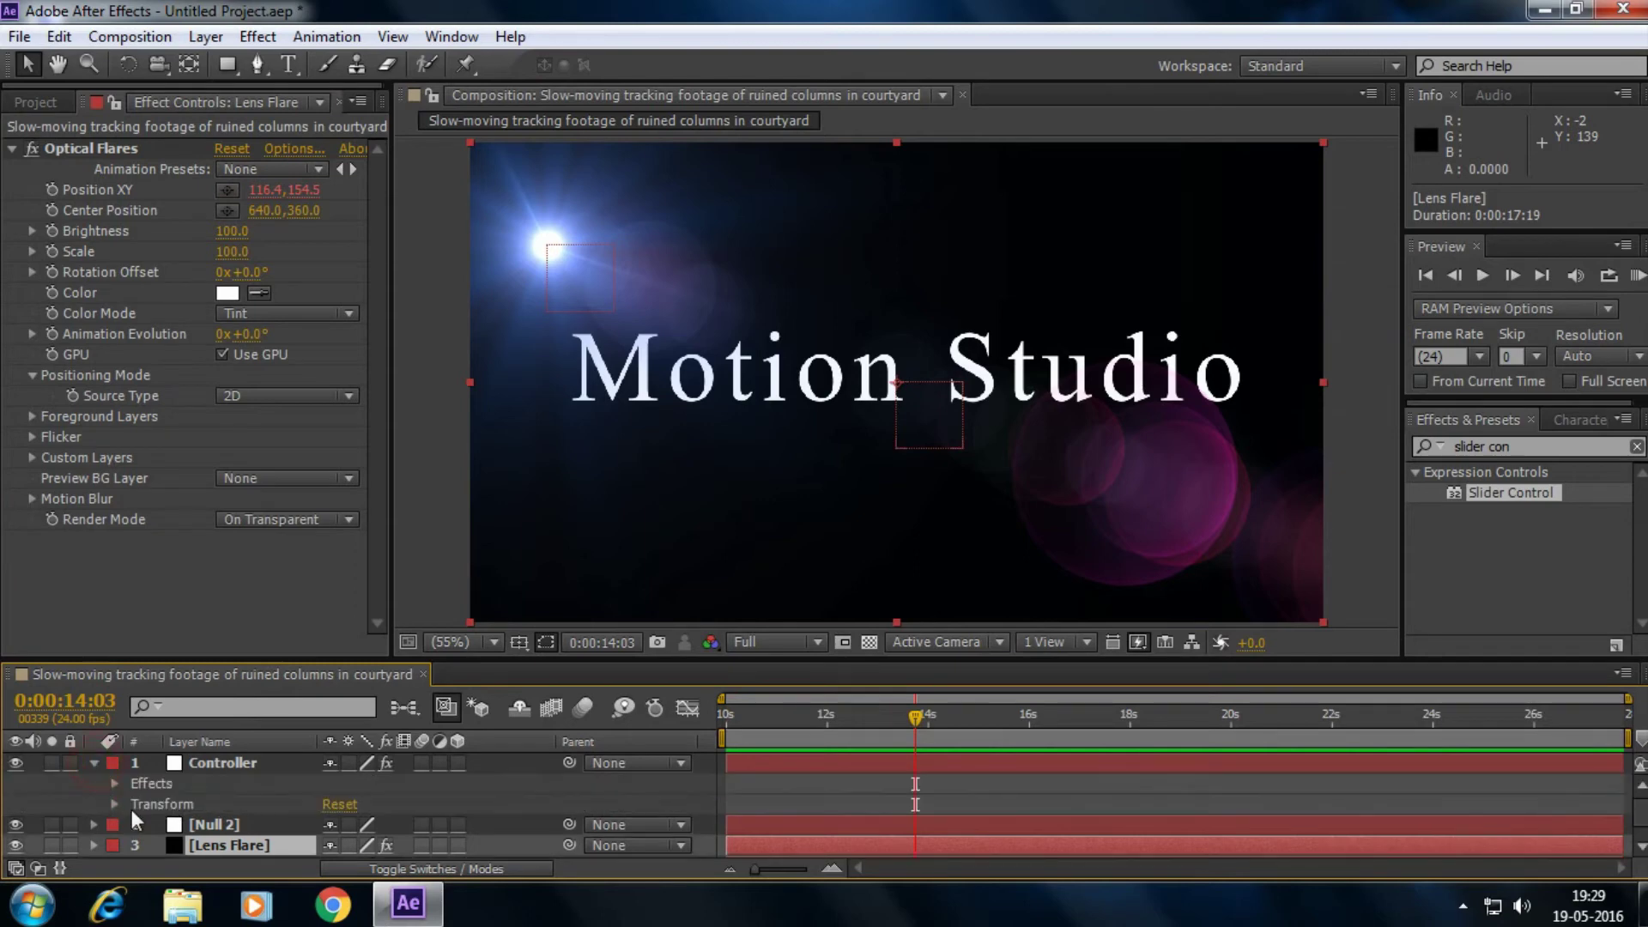
left_click(114, 783)
left_click(136, 804)
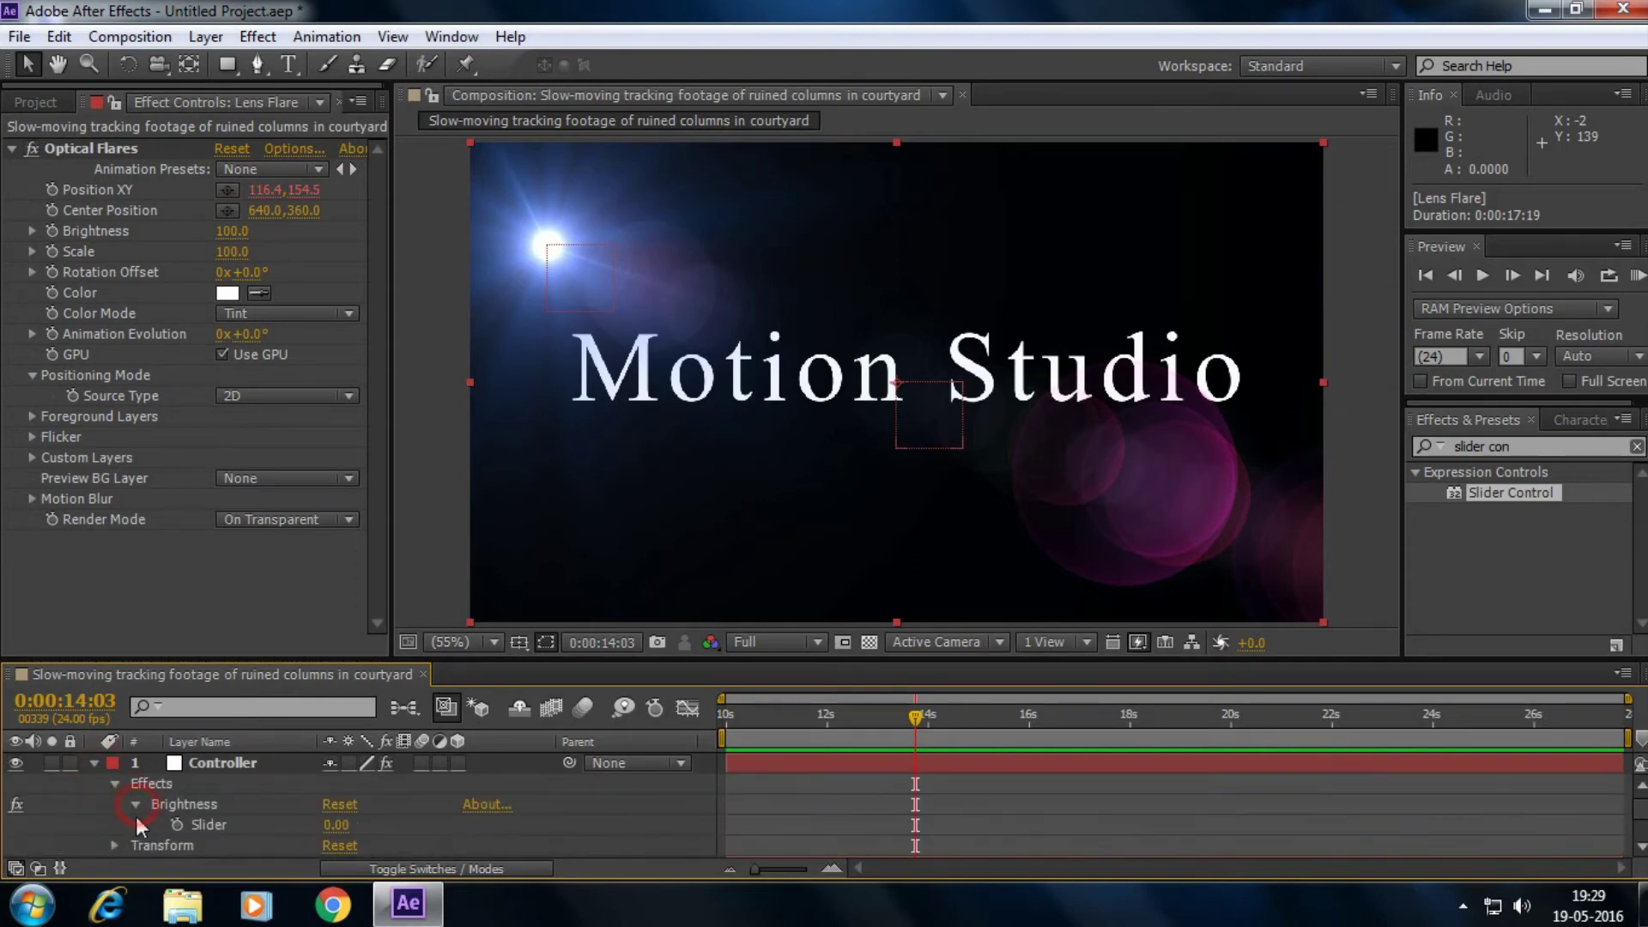
scroll(283, 810, "down", 1)
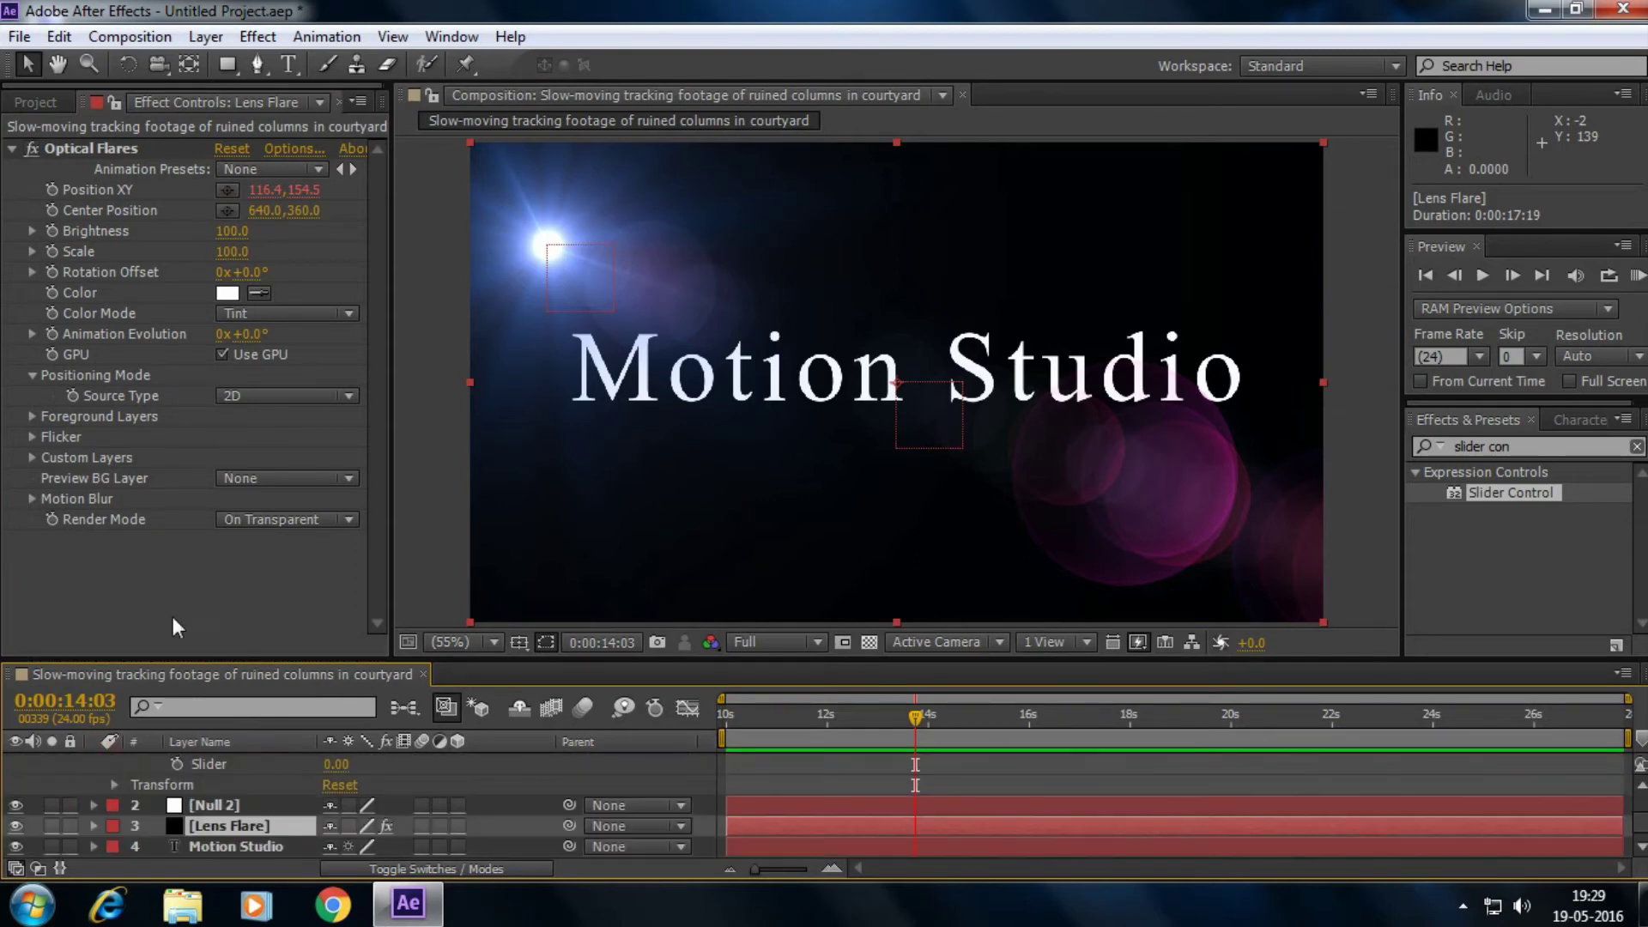
left_click(51, 230, "alt")
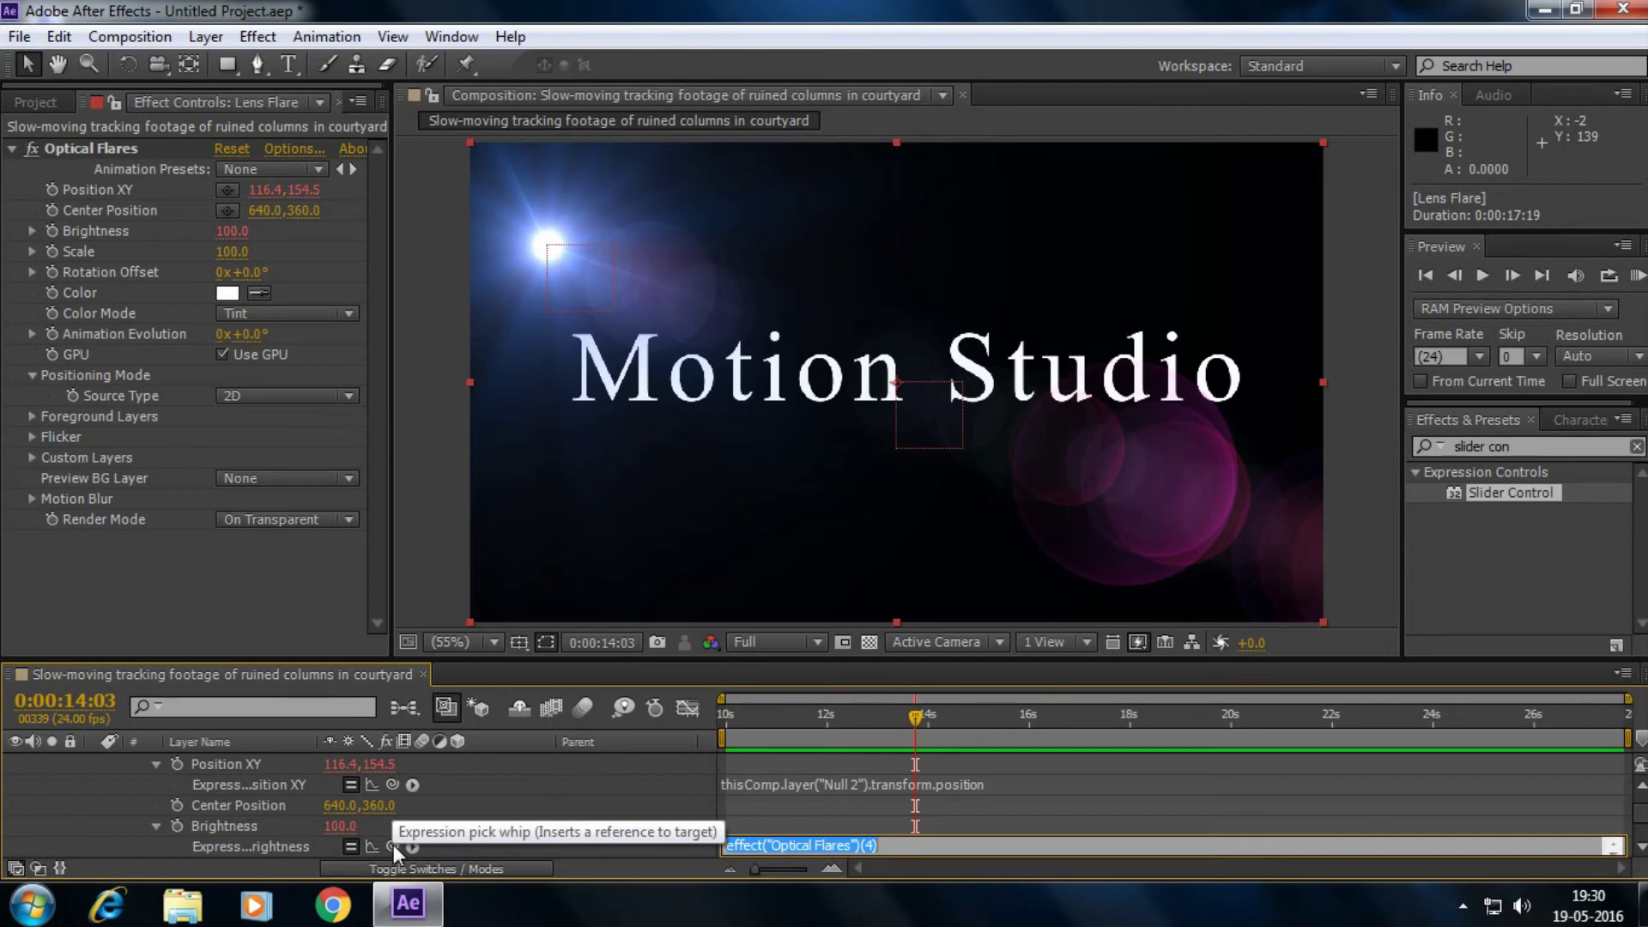
left_click_drag(393, 845, 209, 771)
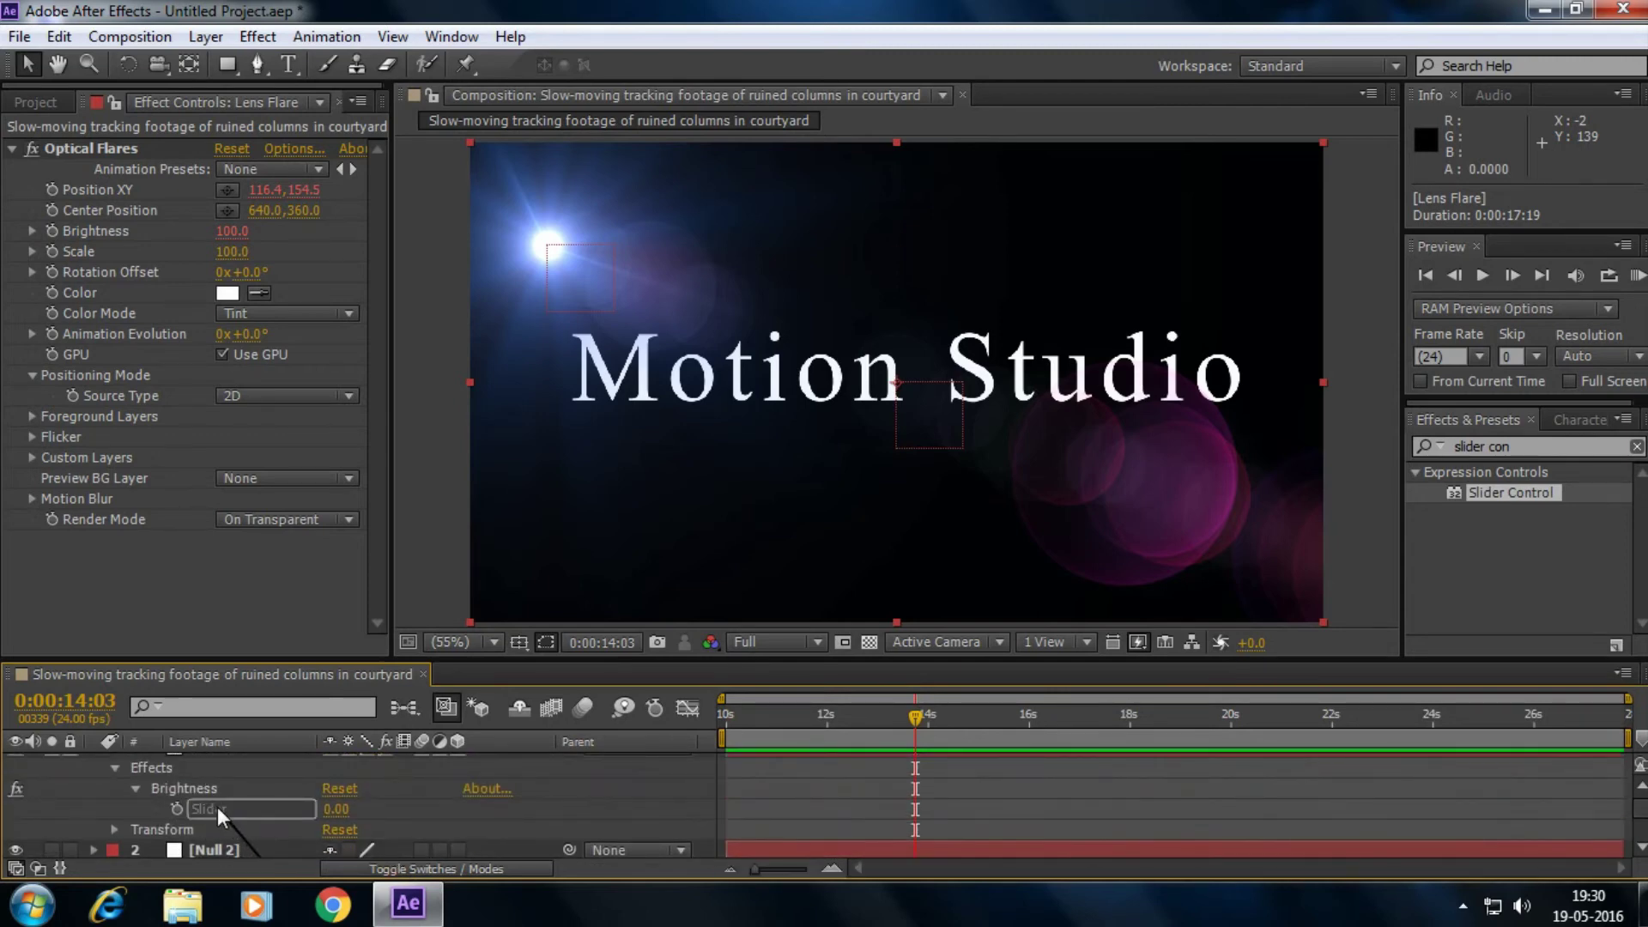
left_click(218, 807)
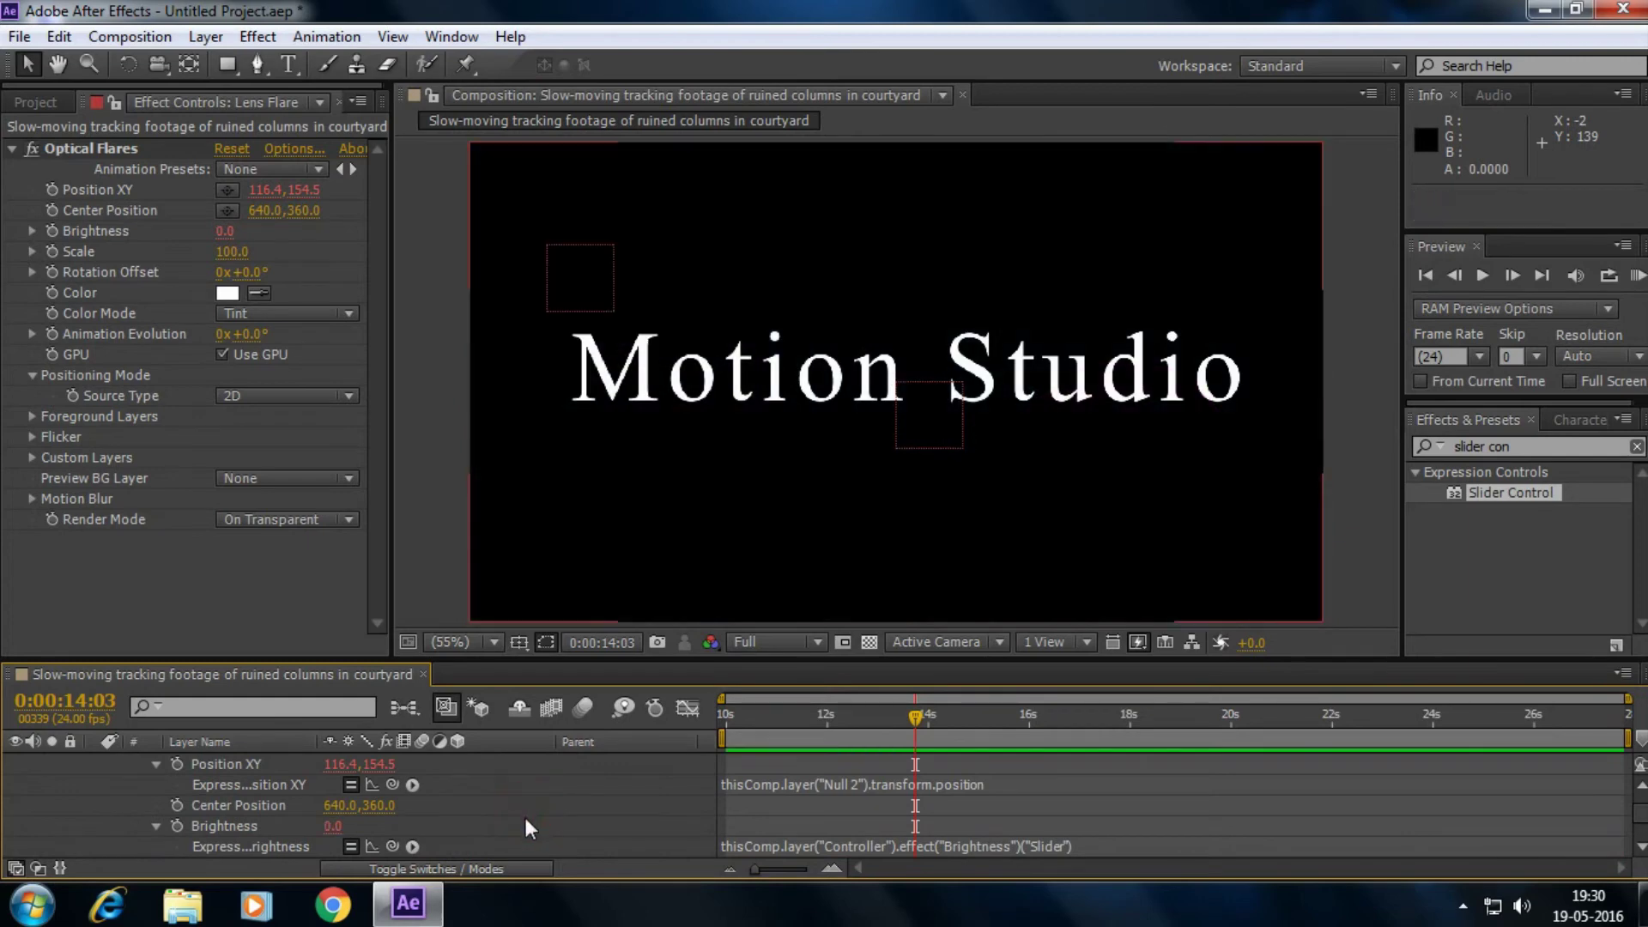
scroll(524, 817, "up", 5)
scroll(111, 830, "down", 5)
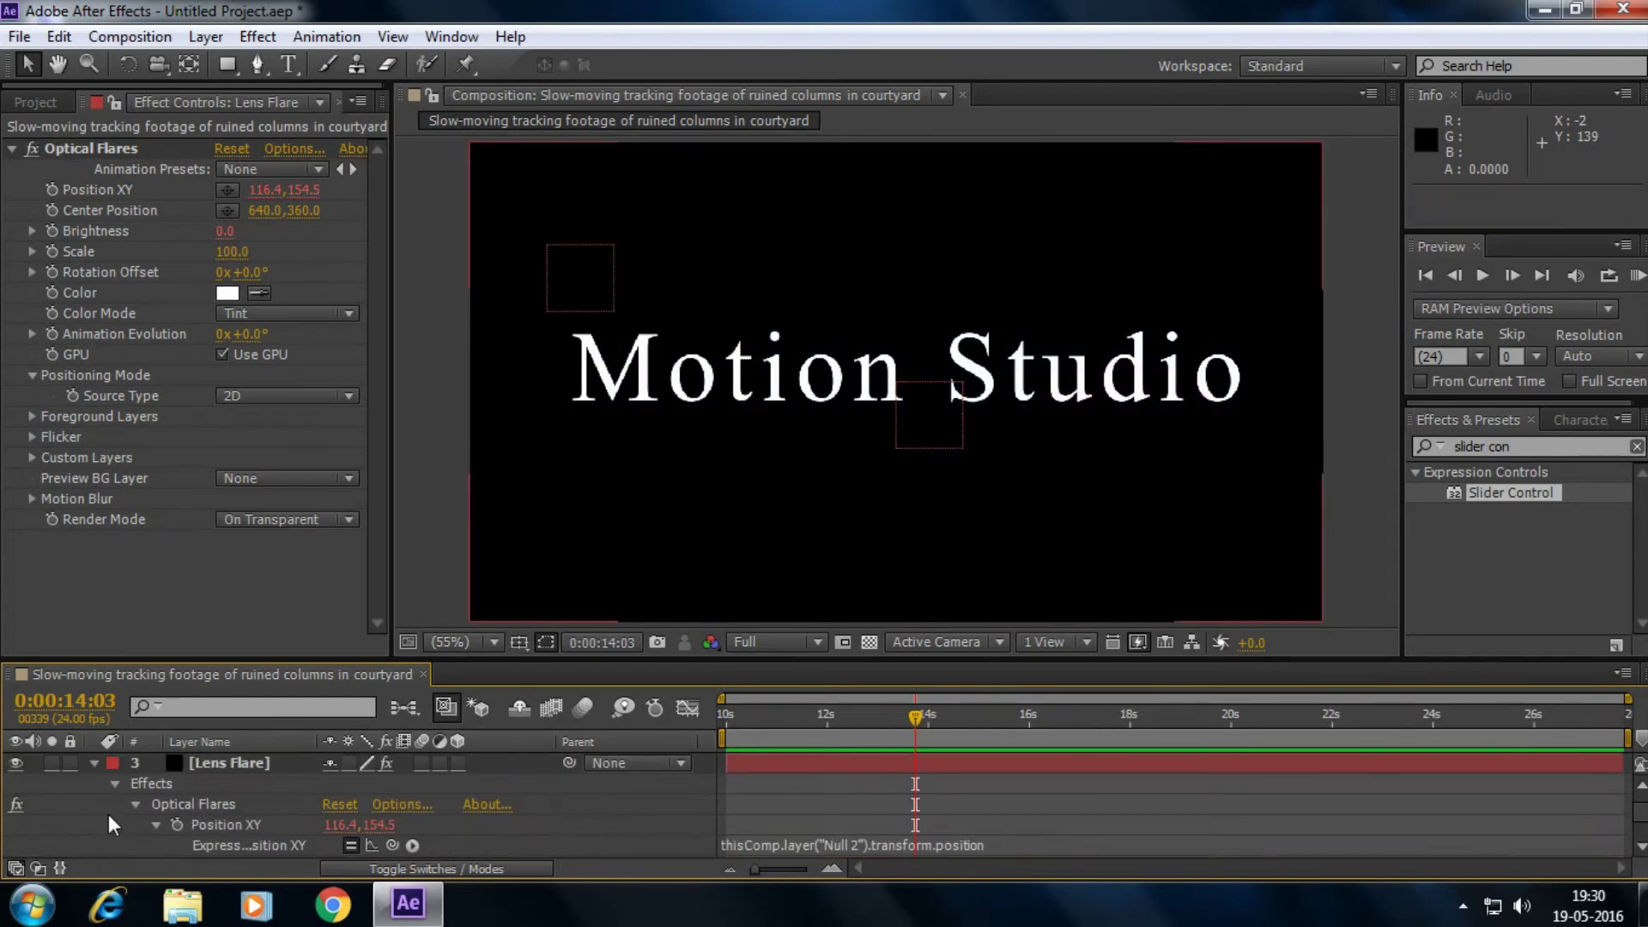
scroll(99, 772, "up", 5)
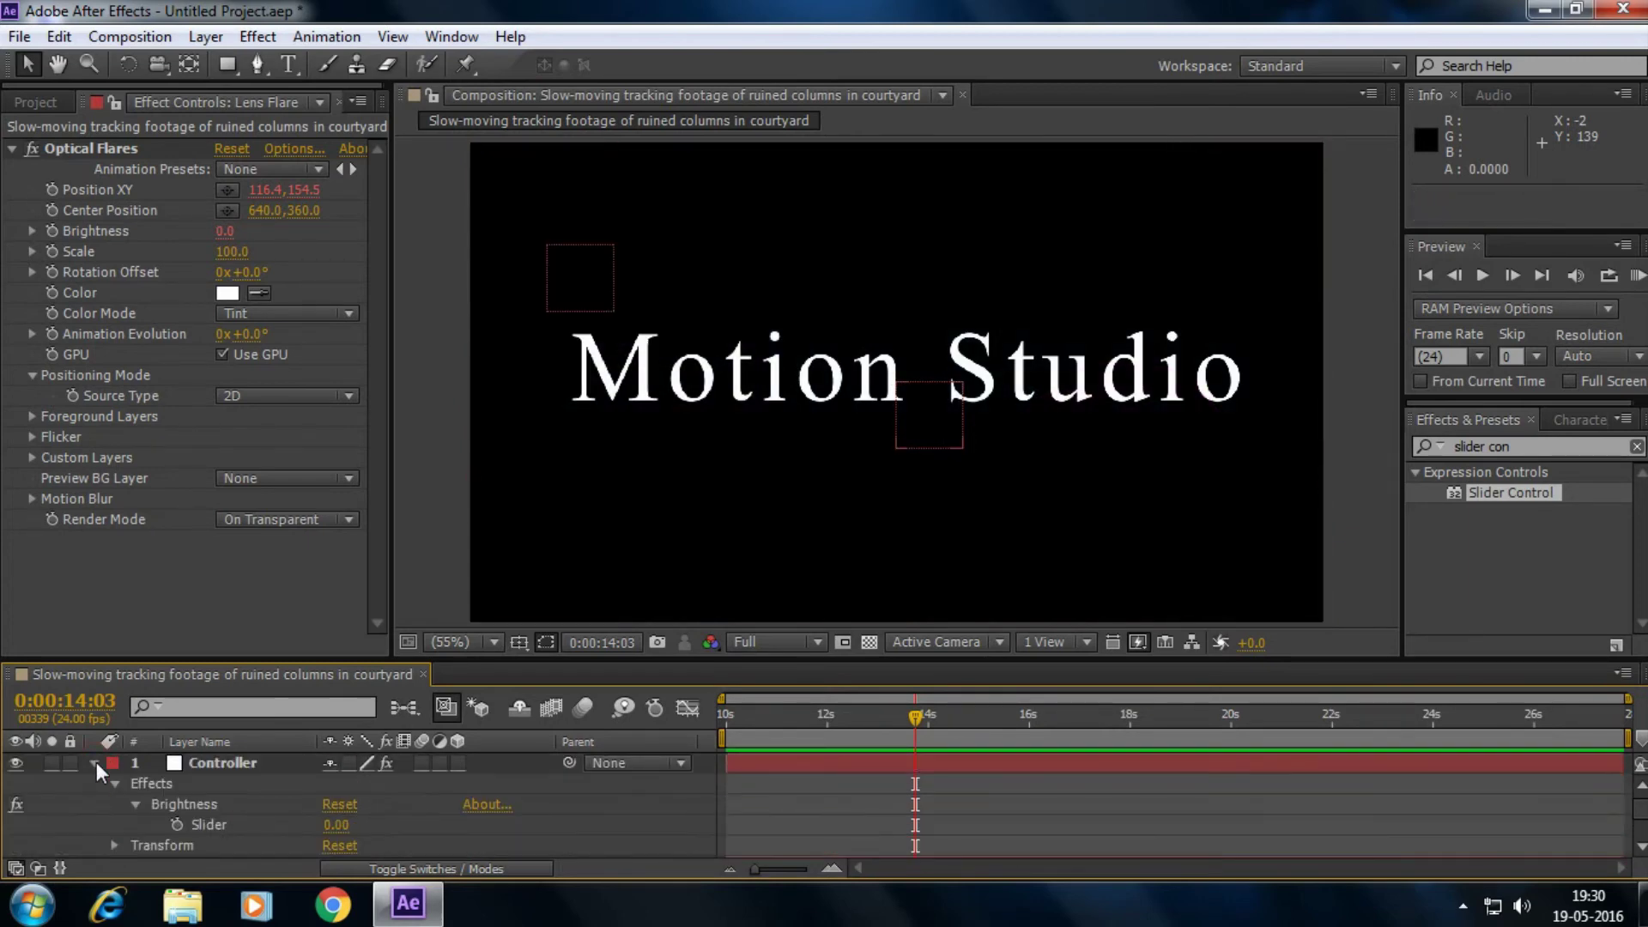
left_click(94, 763)
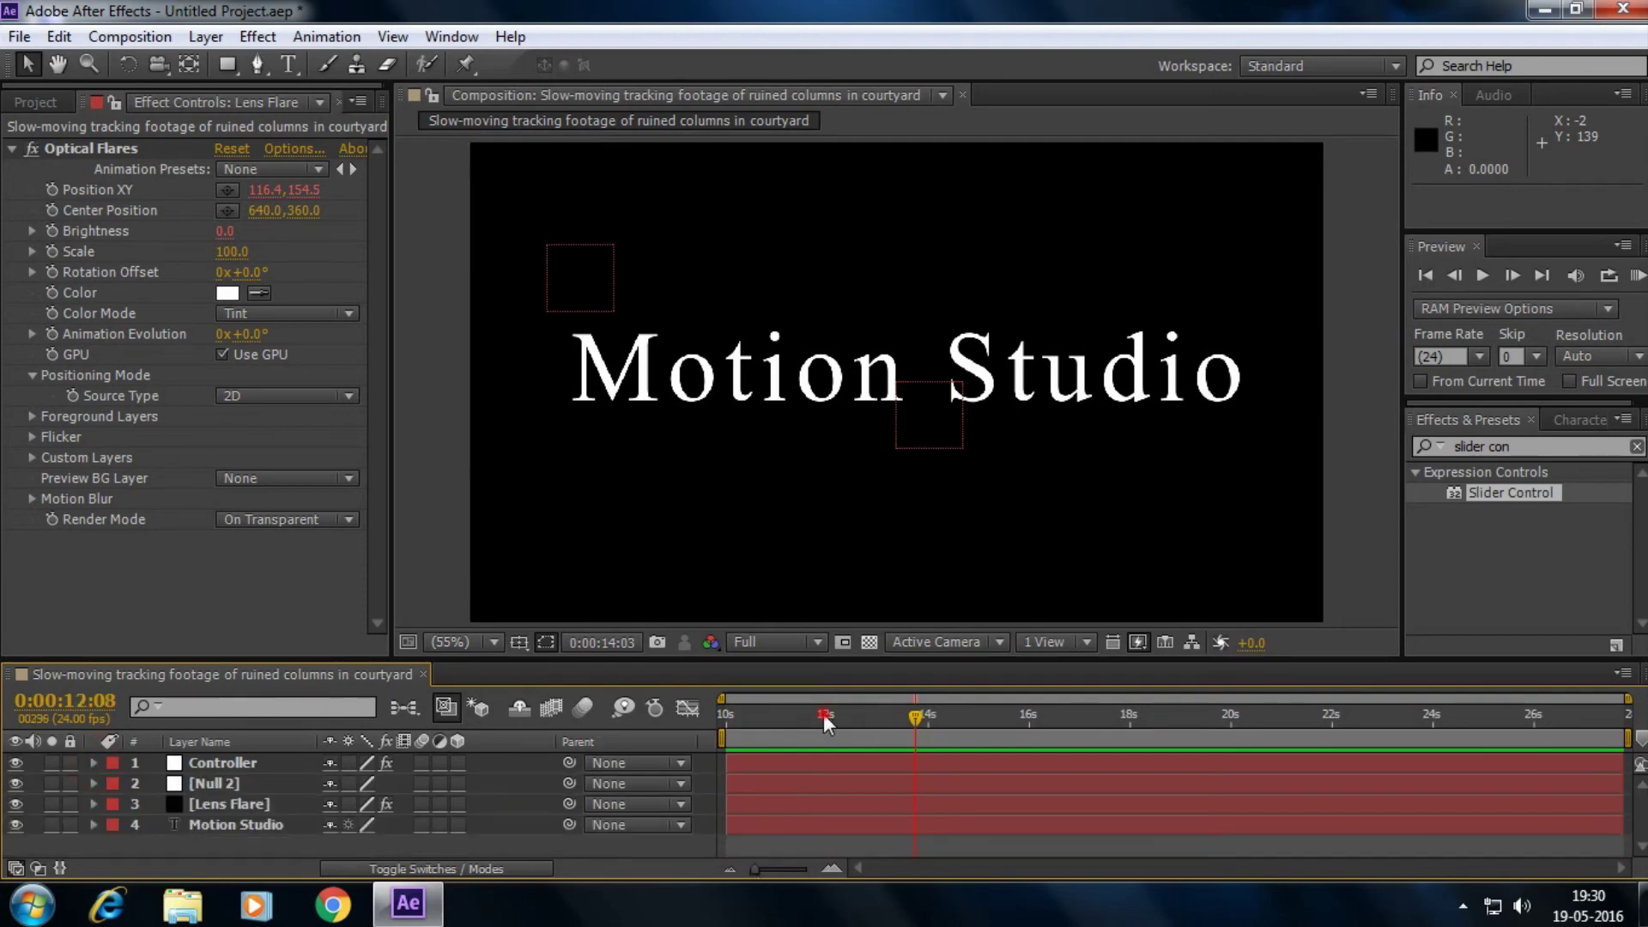
Set a keyframe of 0 for the Controller's Brightness slider at 0:00:10:09 and reveal it in the timeline.
left_click_drag(822, 714, 722, 708)
left_click(52, 230)
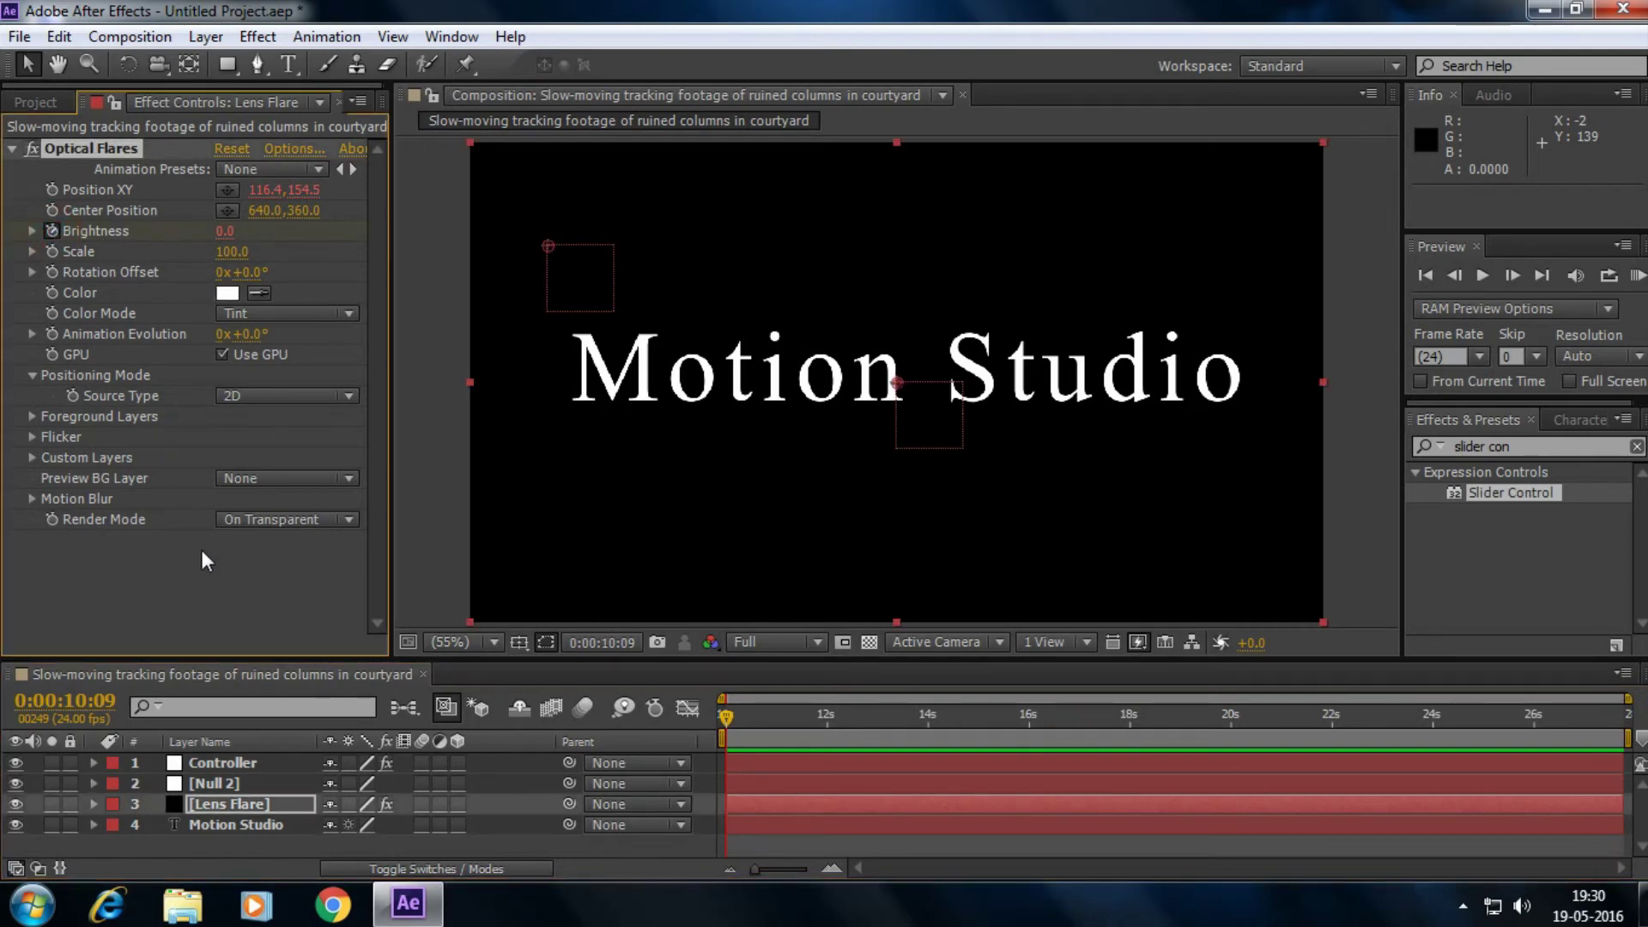
key("ctrl+z")
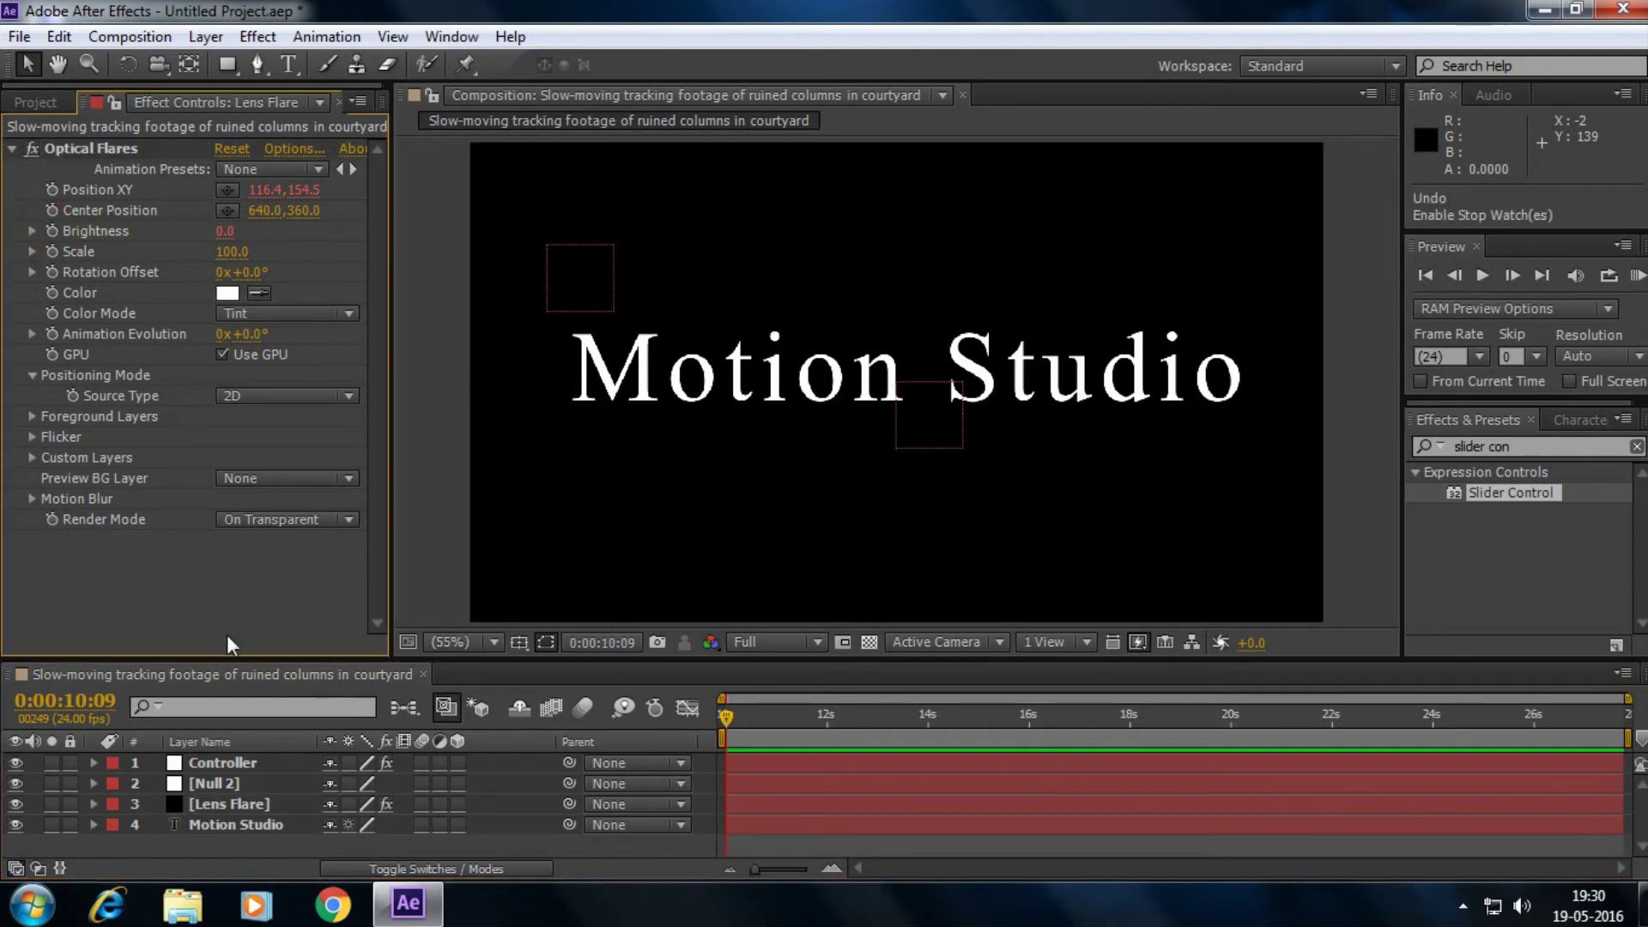
left_click(224, 763)
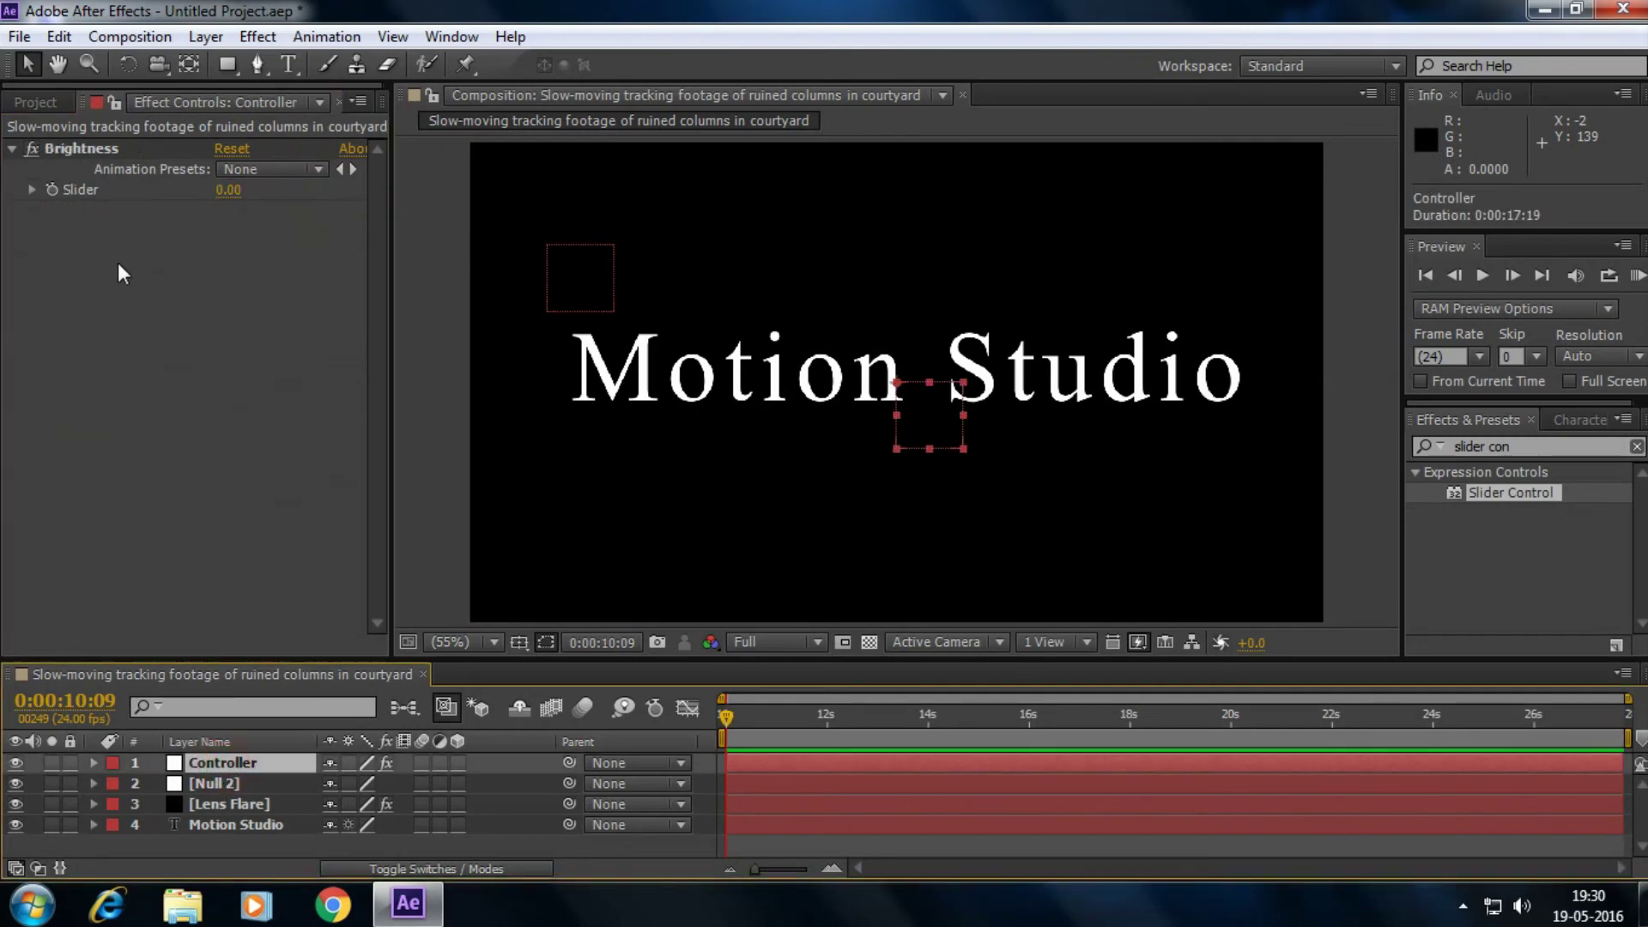
left_click(51, 189)
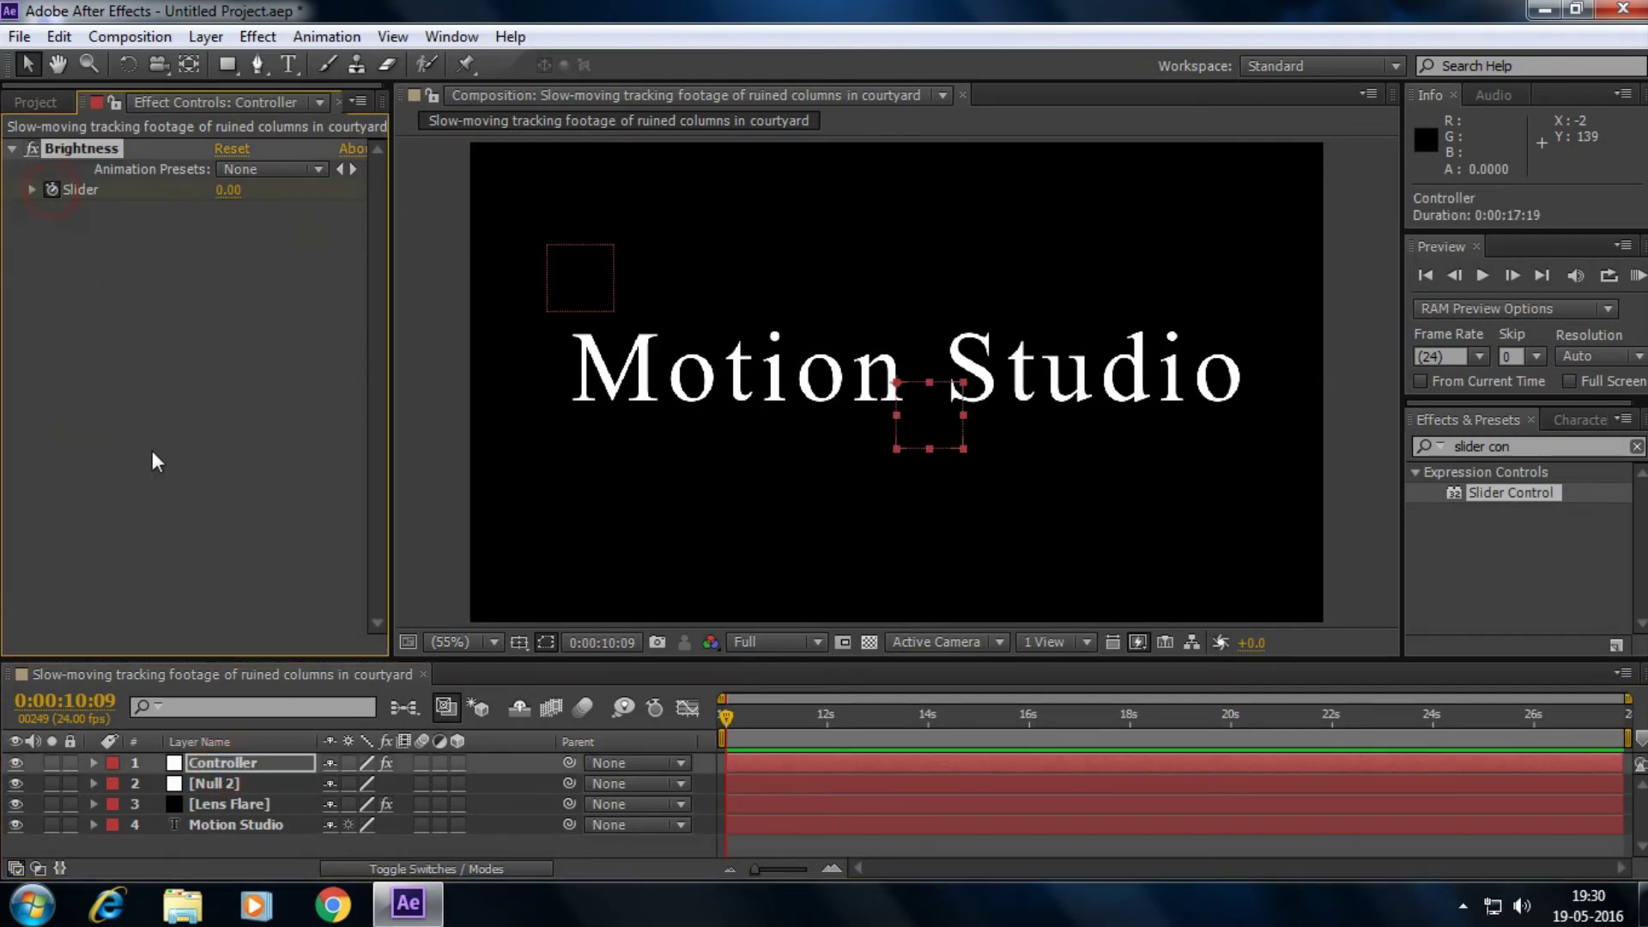
key("u")
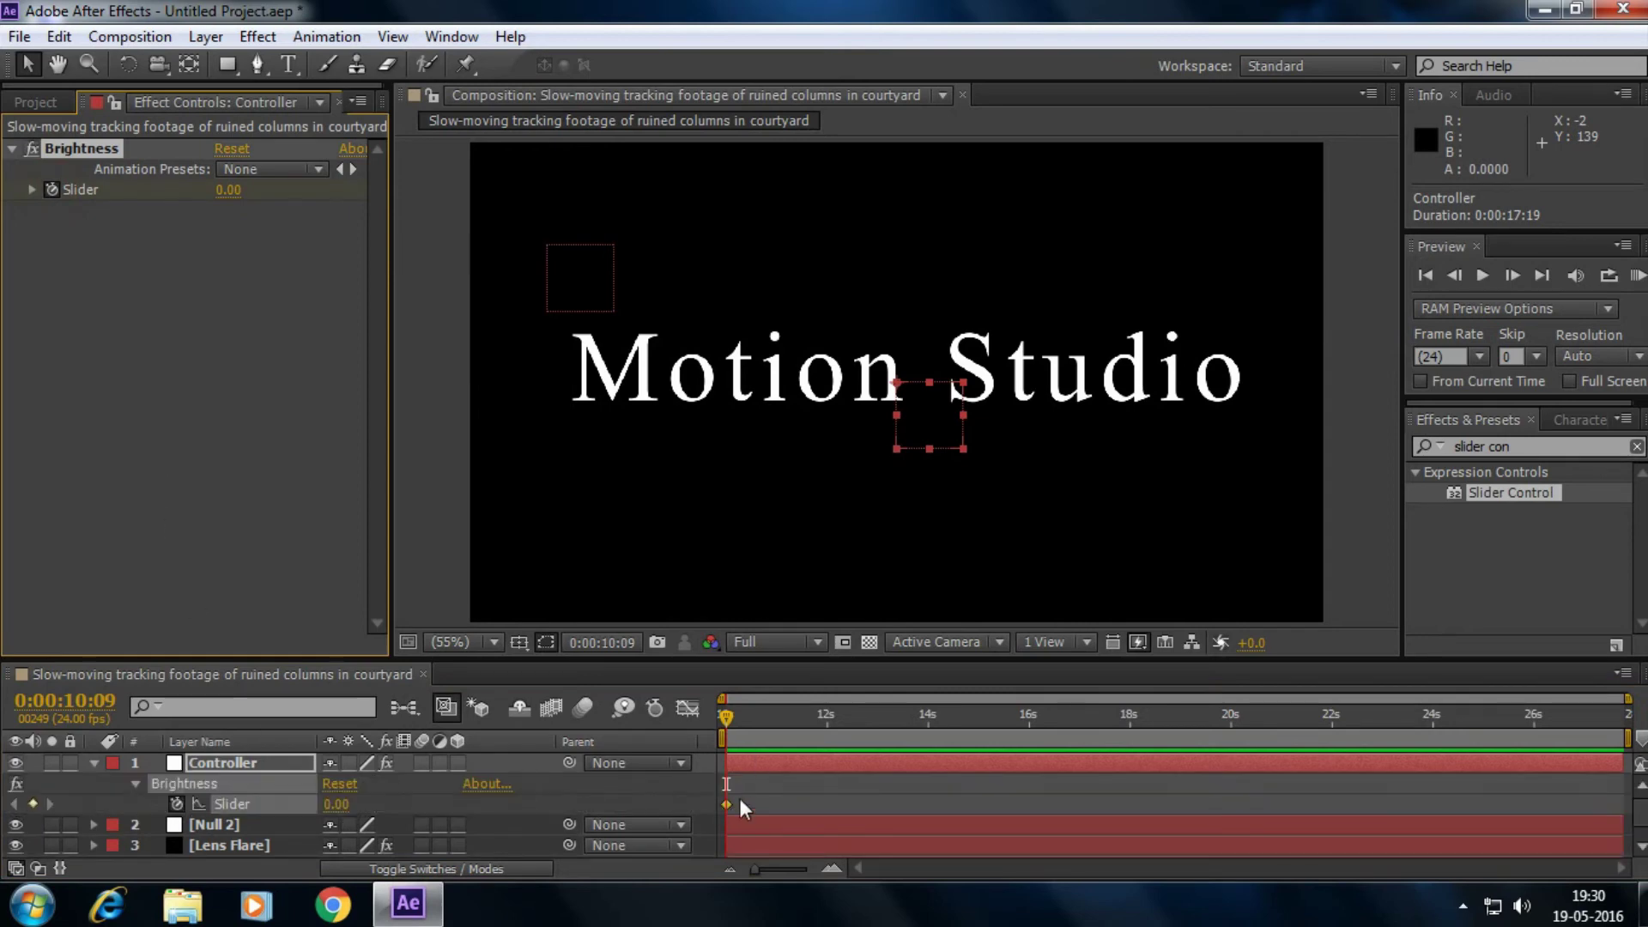
Set the composition's duration to 0:00:10:19.
left_click(1621, 673)
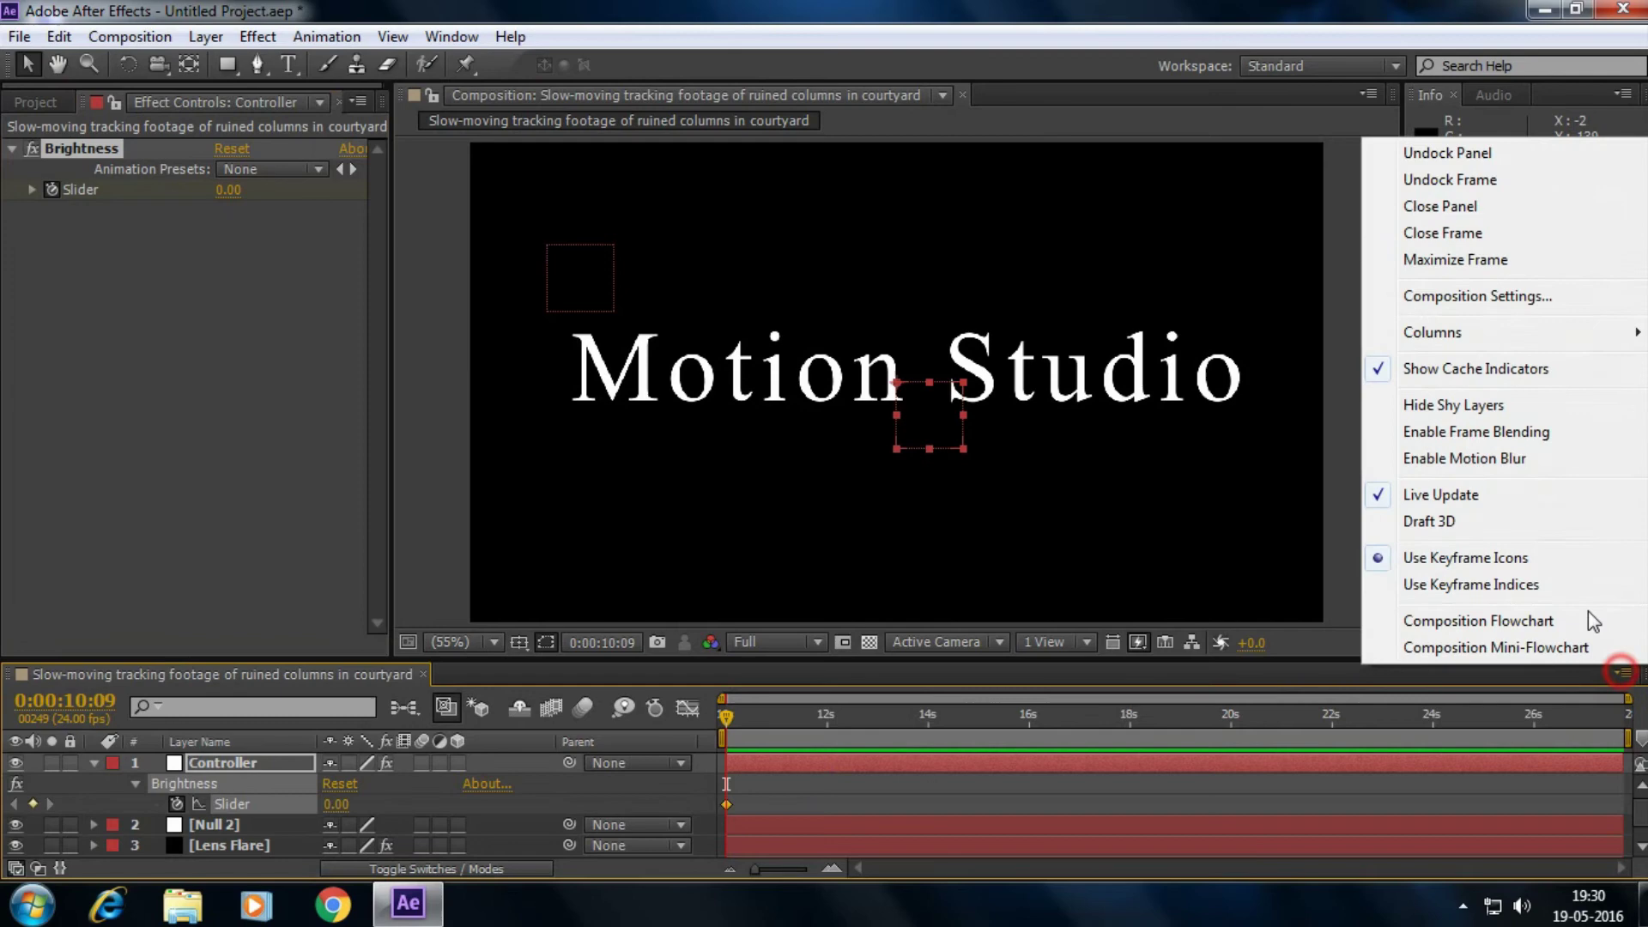
left_click(1480, 292)
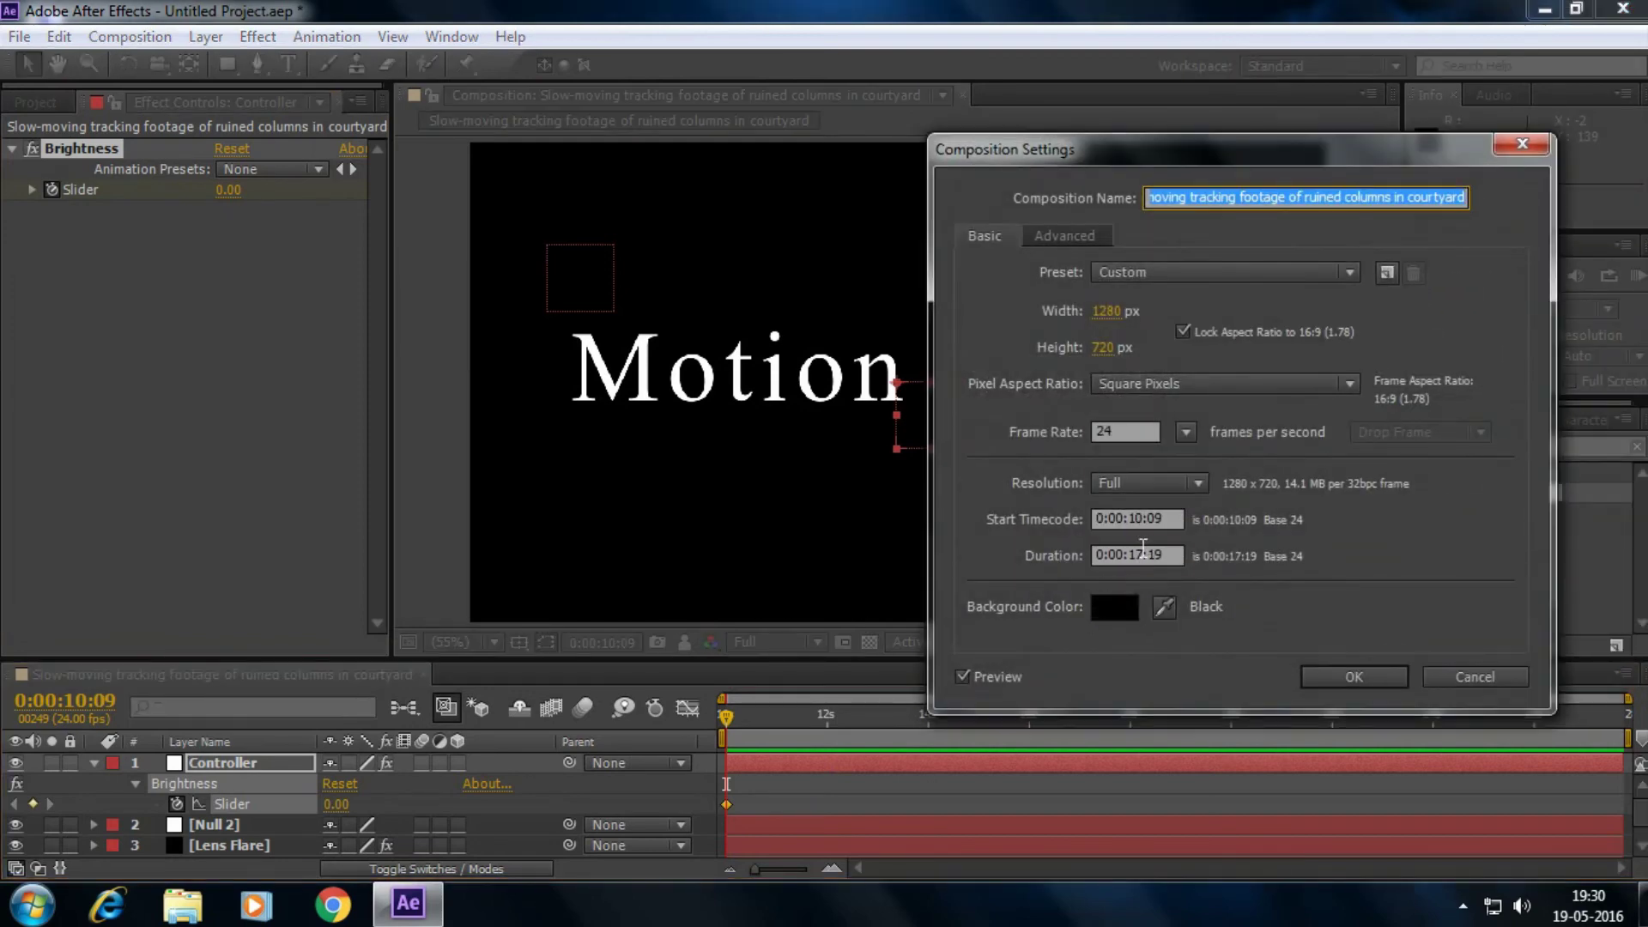
left_click(1143, 554)
key("BackSpace")
key("BackSpace")
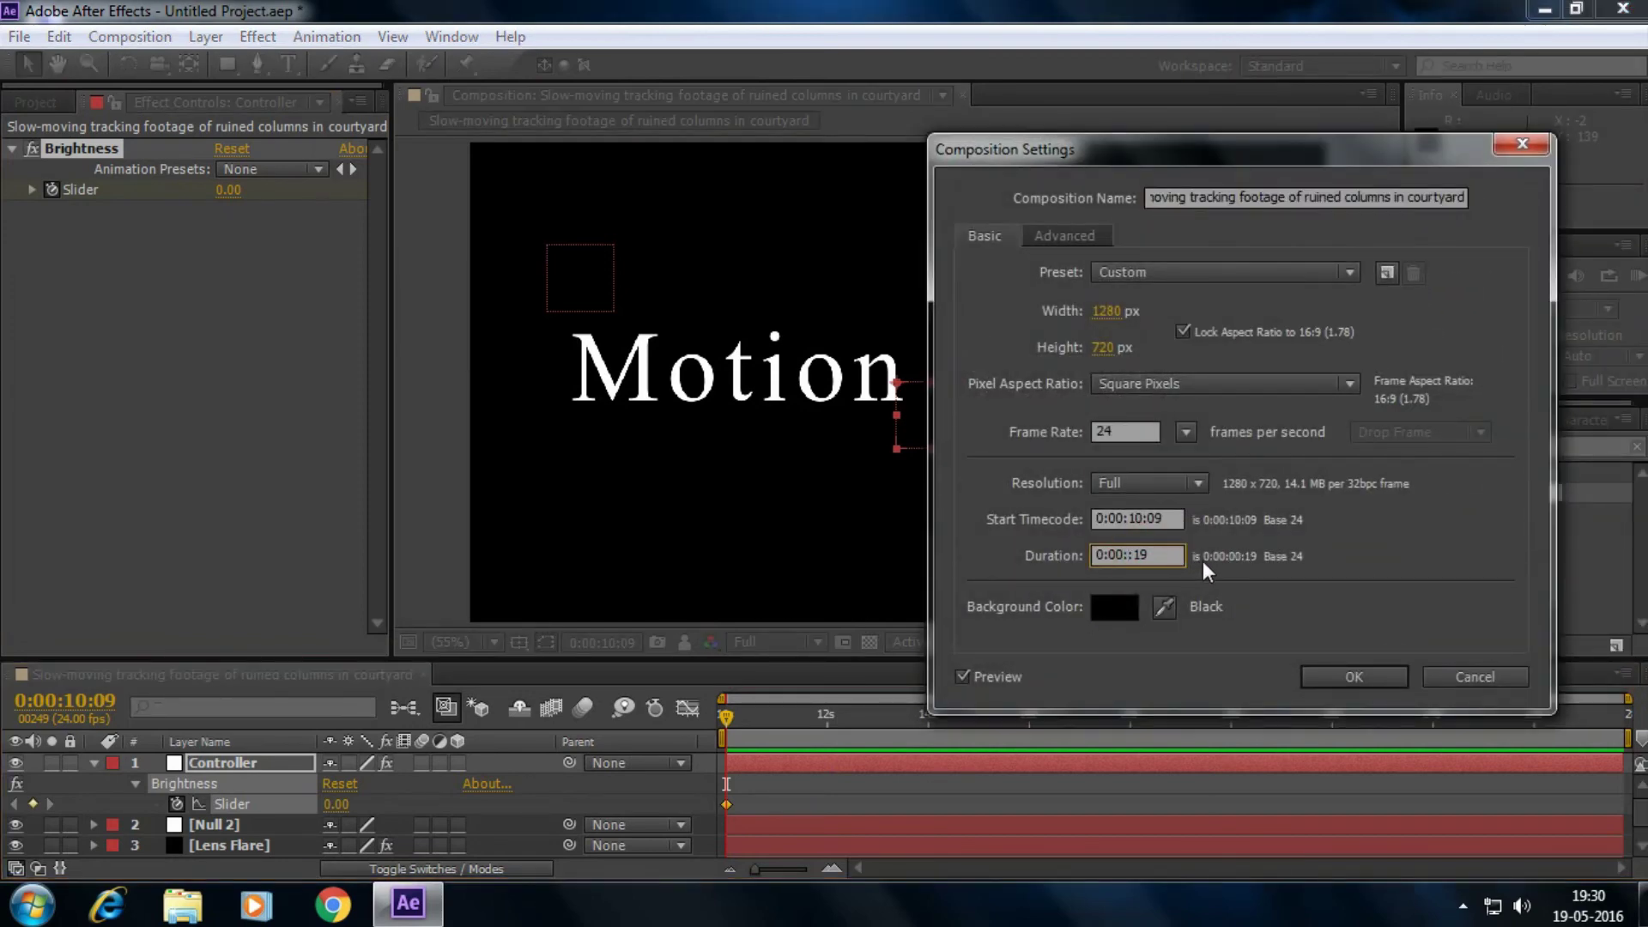
type("10")
left_click(1354, 677)
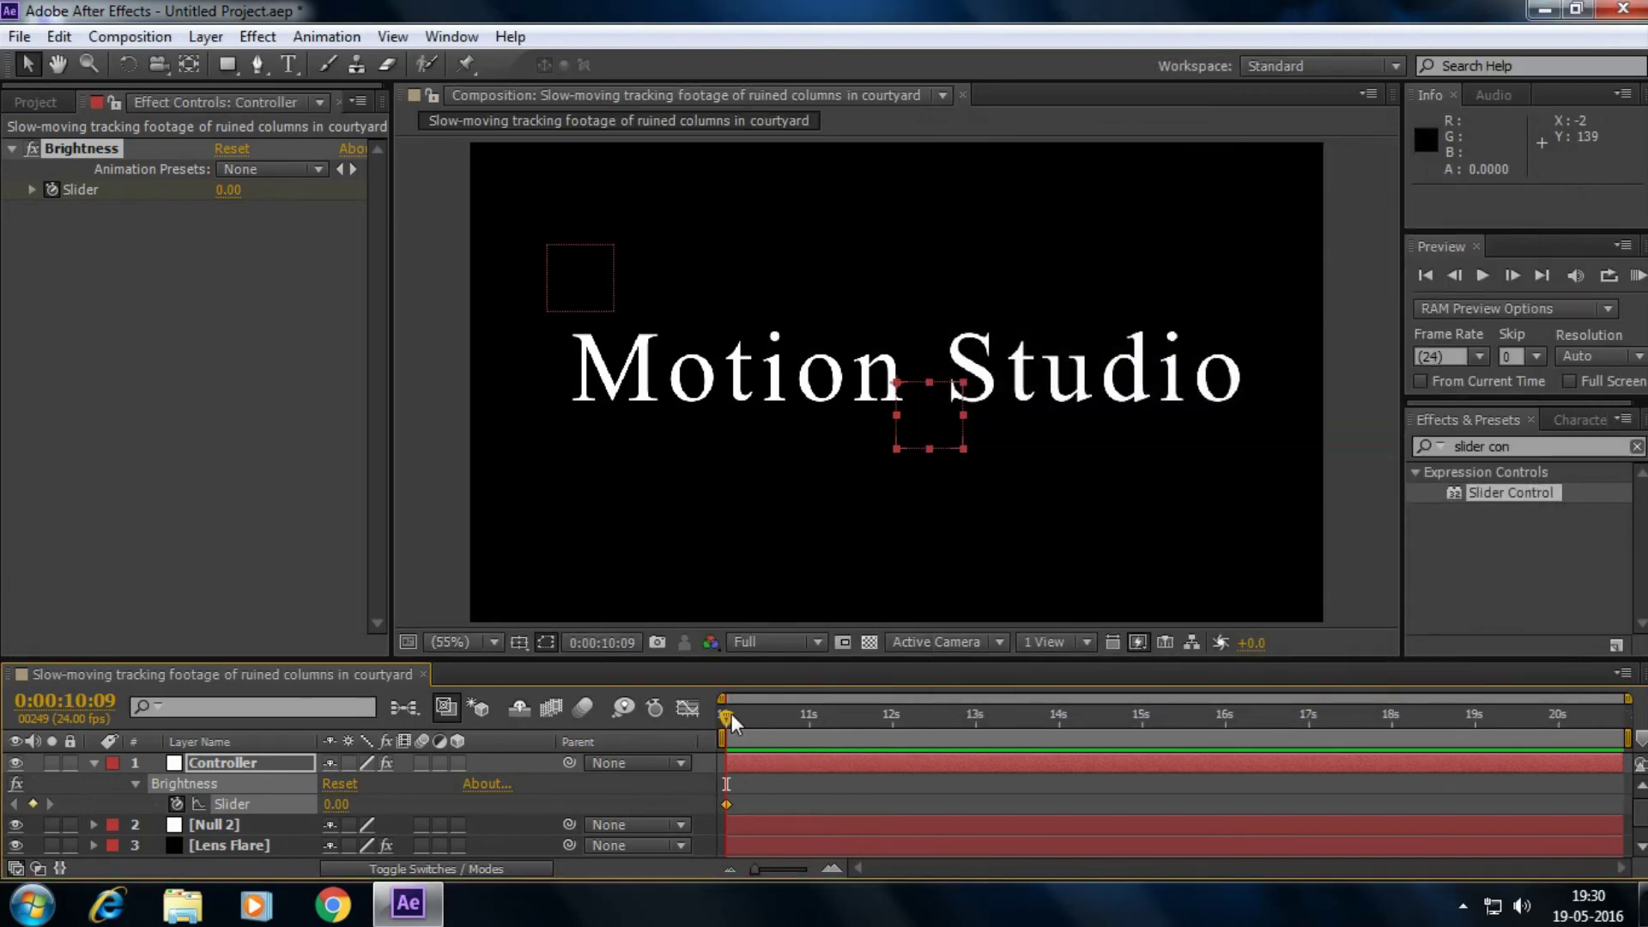
Set a Brightness slider keyframe of 100 on the Controller layer at 0:00:12:09.
left_click_drag(733, 716, 898, 716)
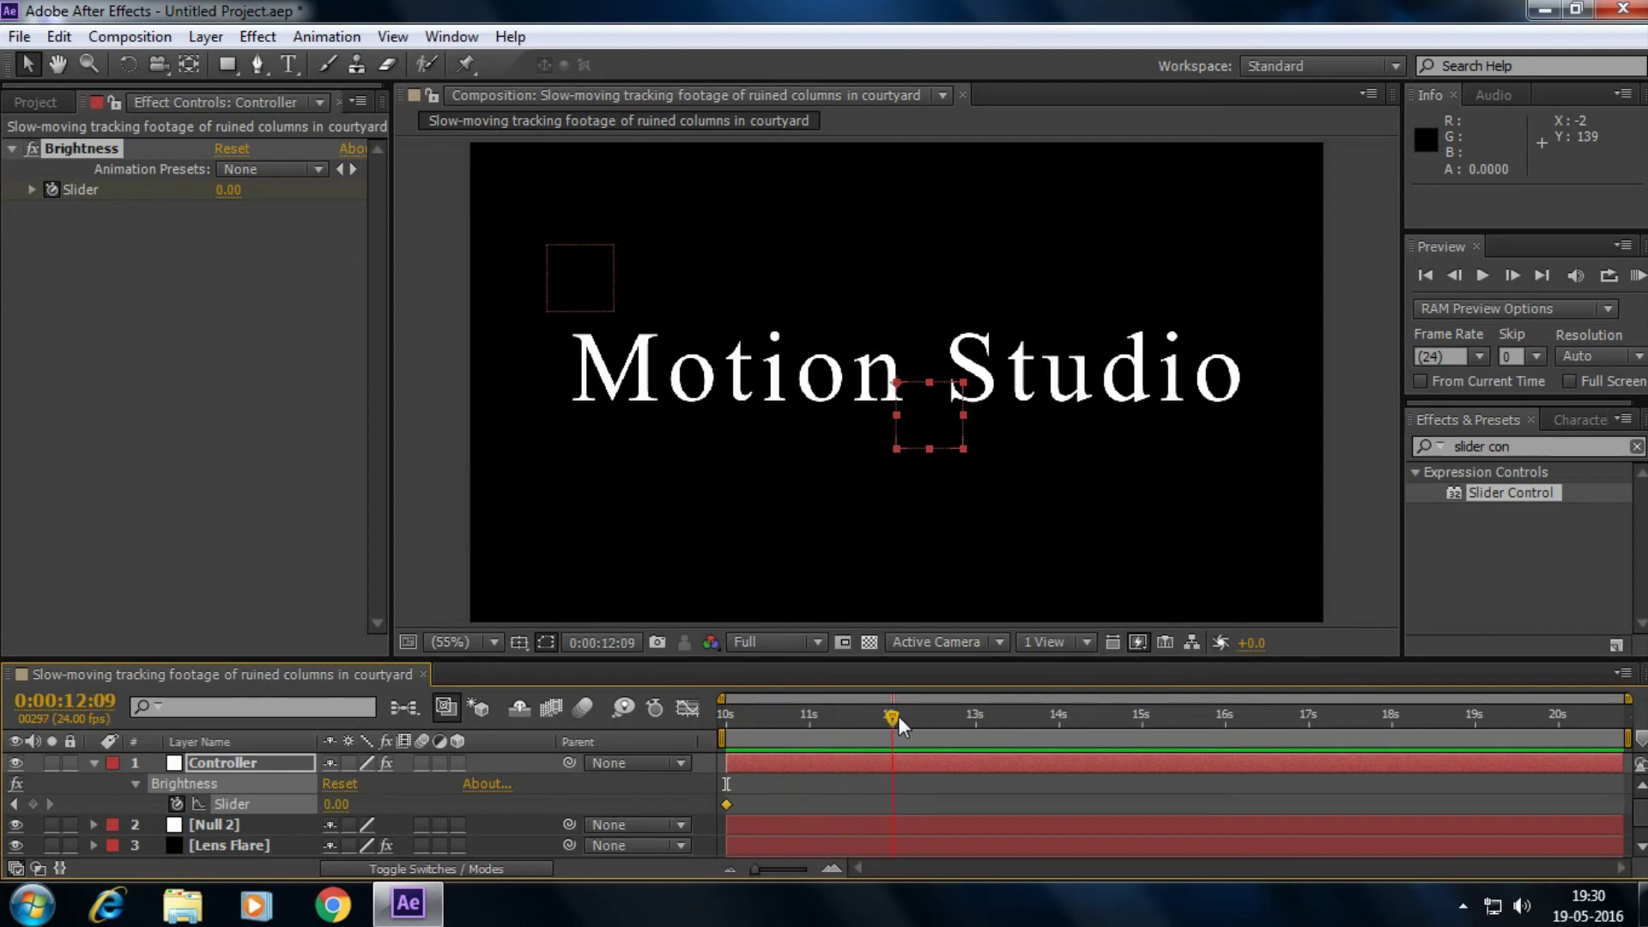
left_click_drag(235, 193, 343, 192)
left_click(237, 190)
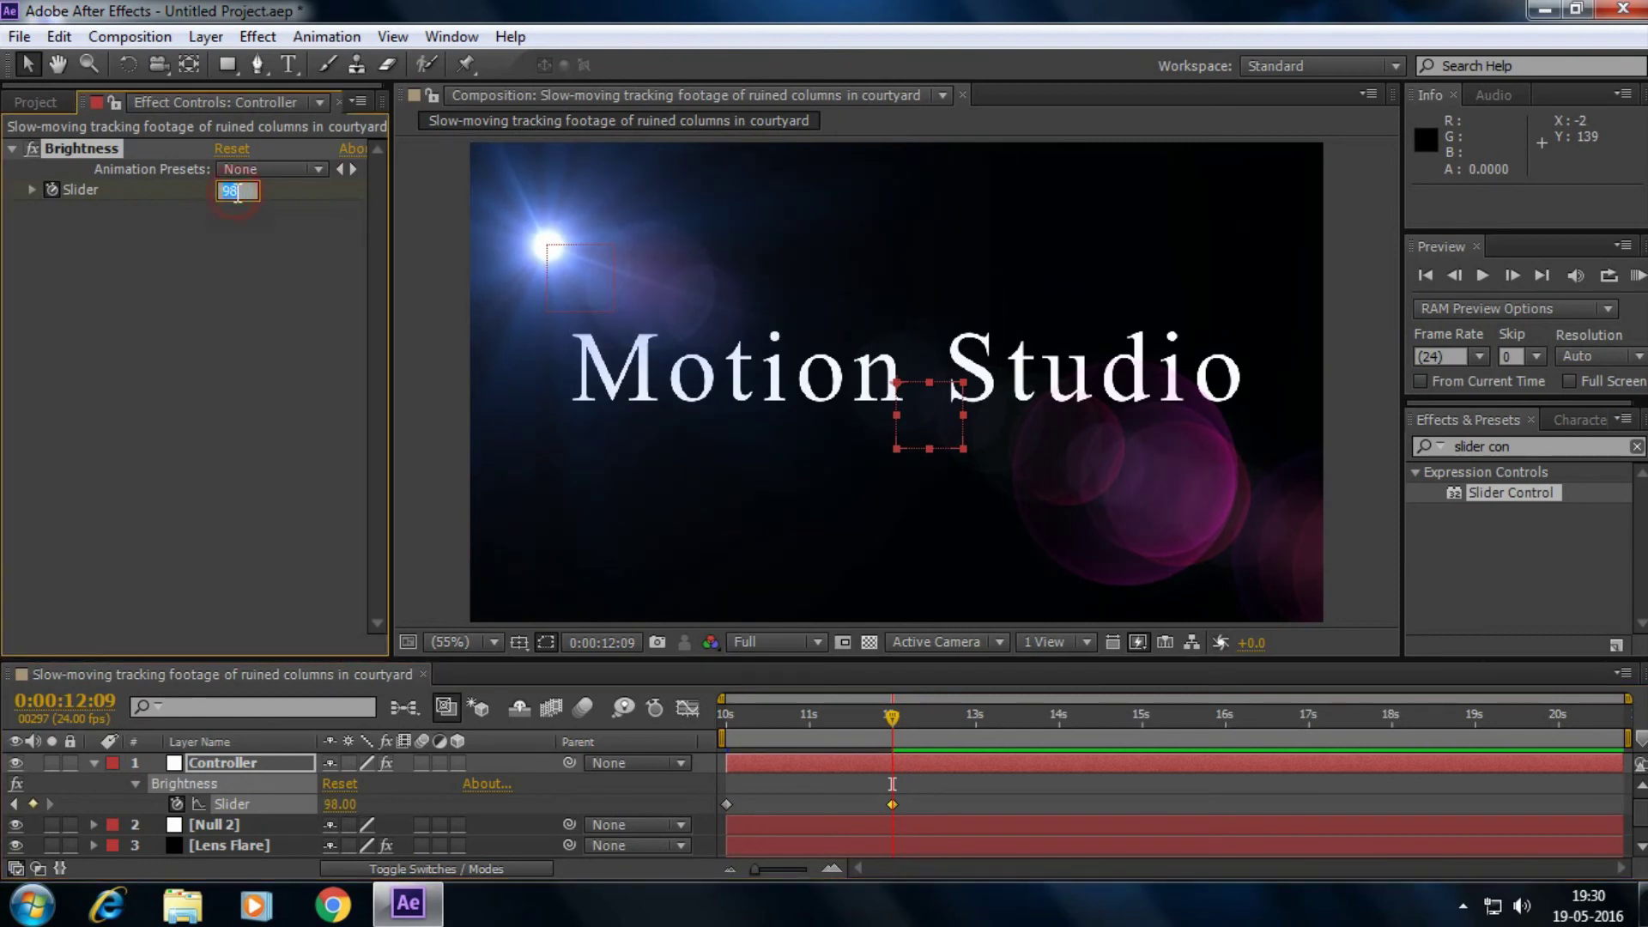
type("100")
left_click(202, 336)
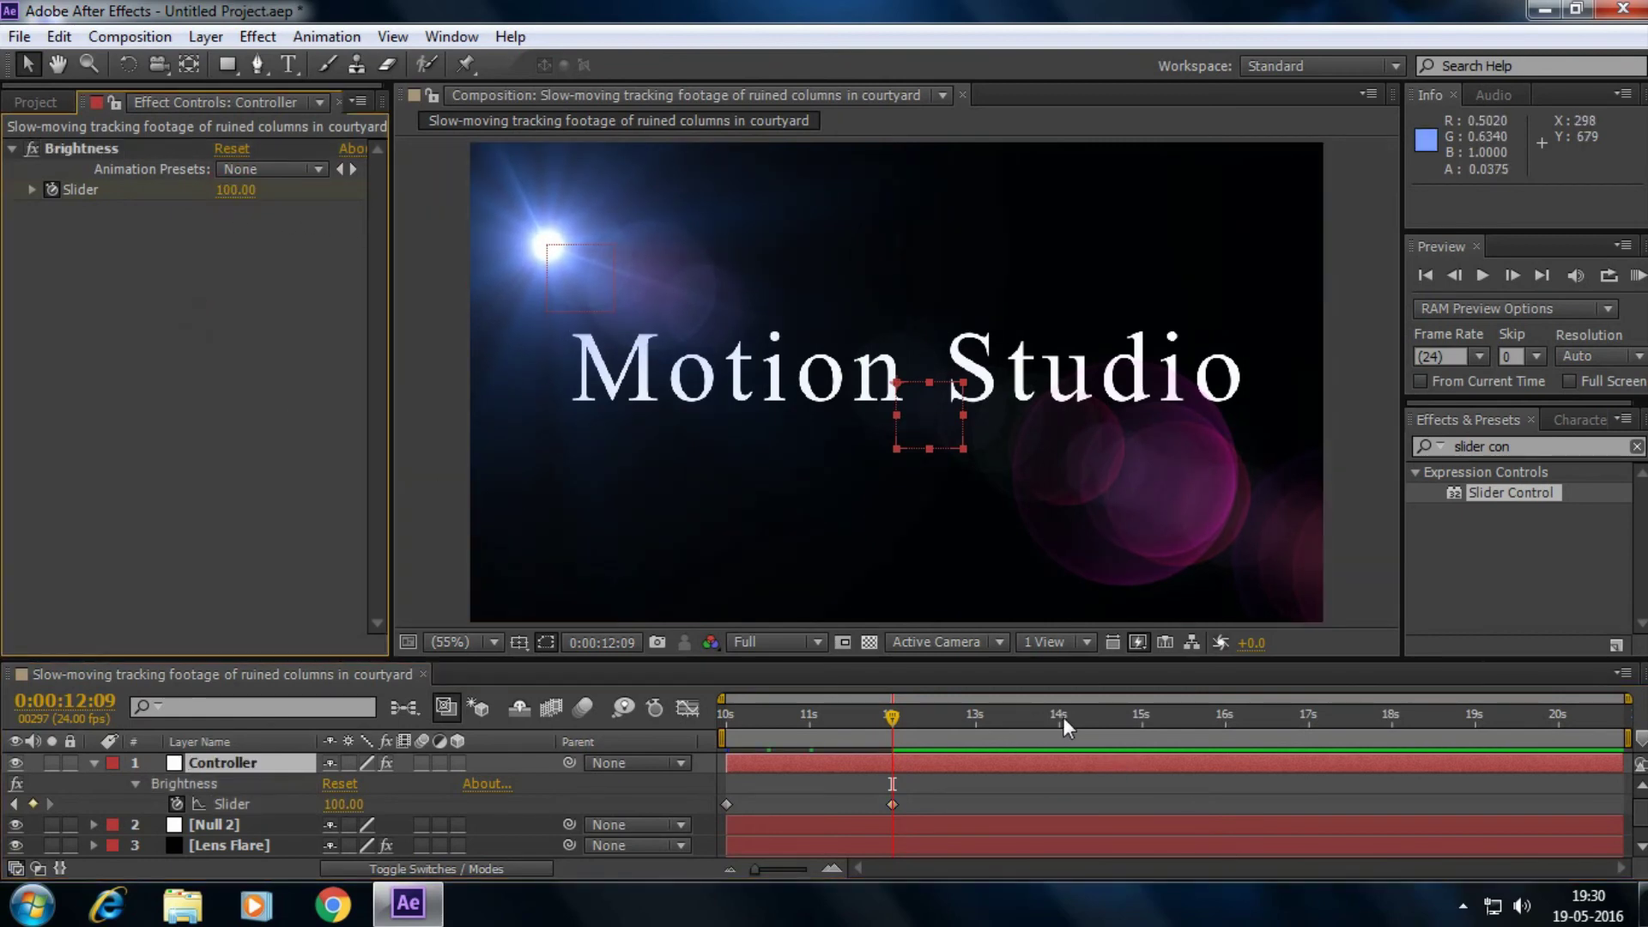
Add a Brightness slider keyframe of 0 for the Controller at 0:00:14:09.
left_click(1059, 716)
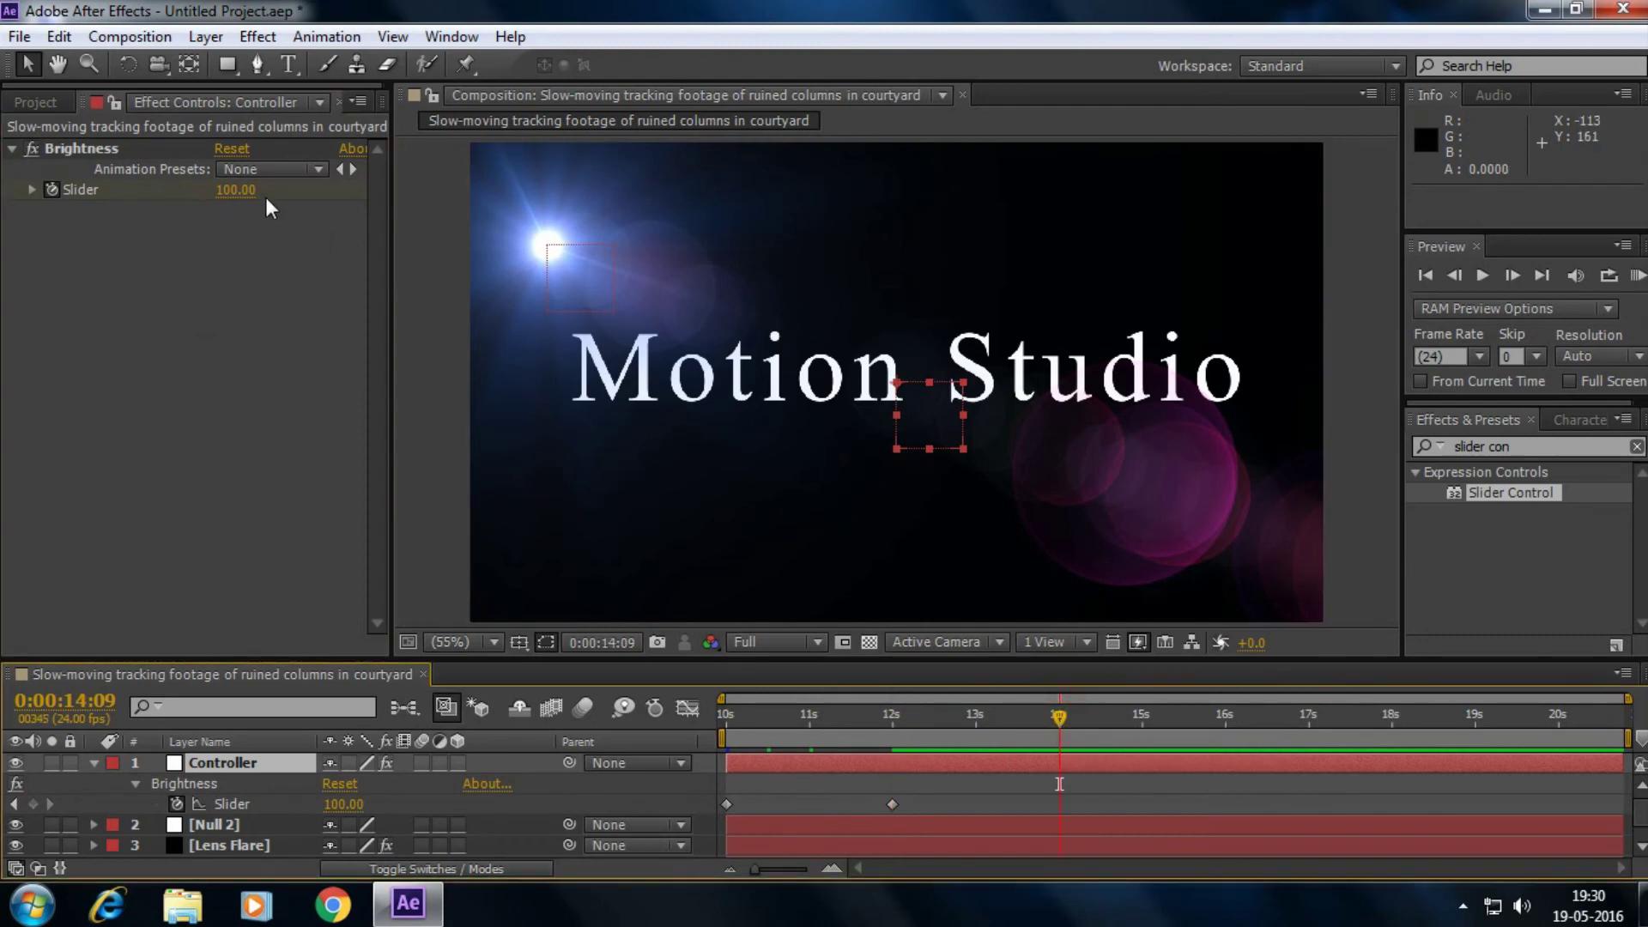
left_click(237, 190)
type("0")
left_click(295, 361)
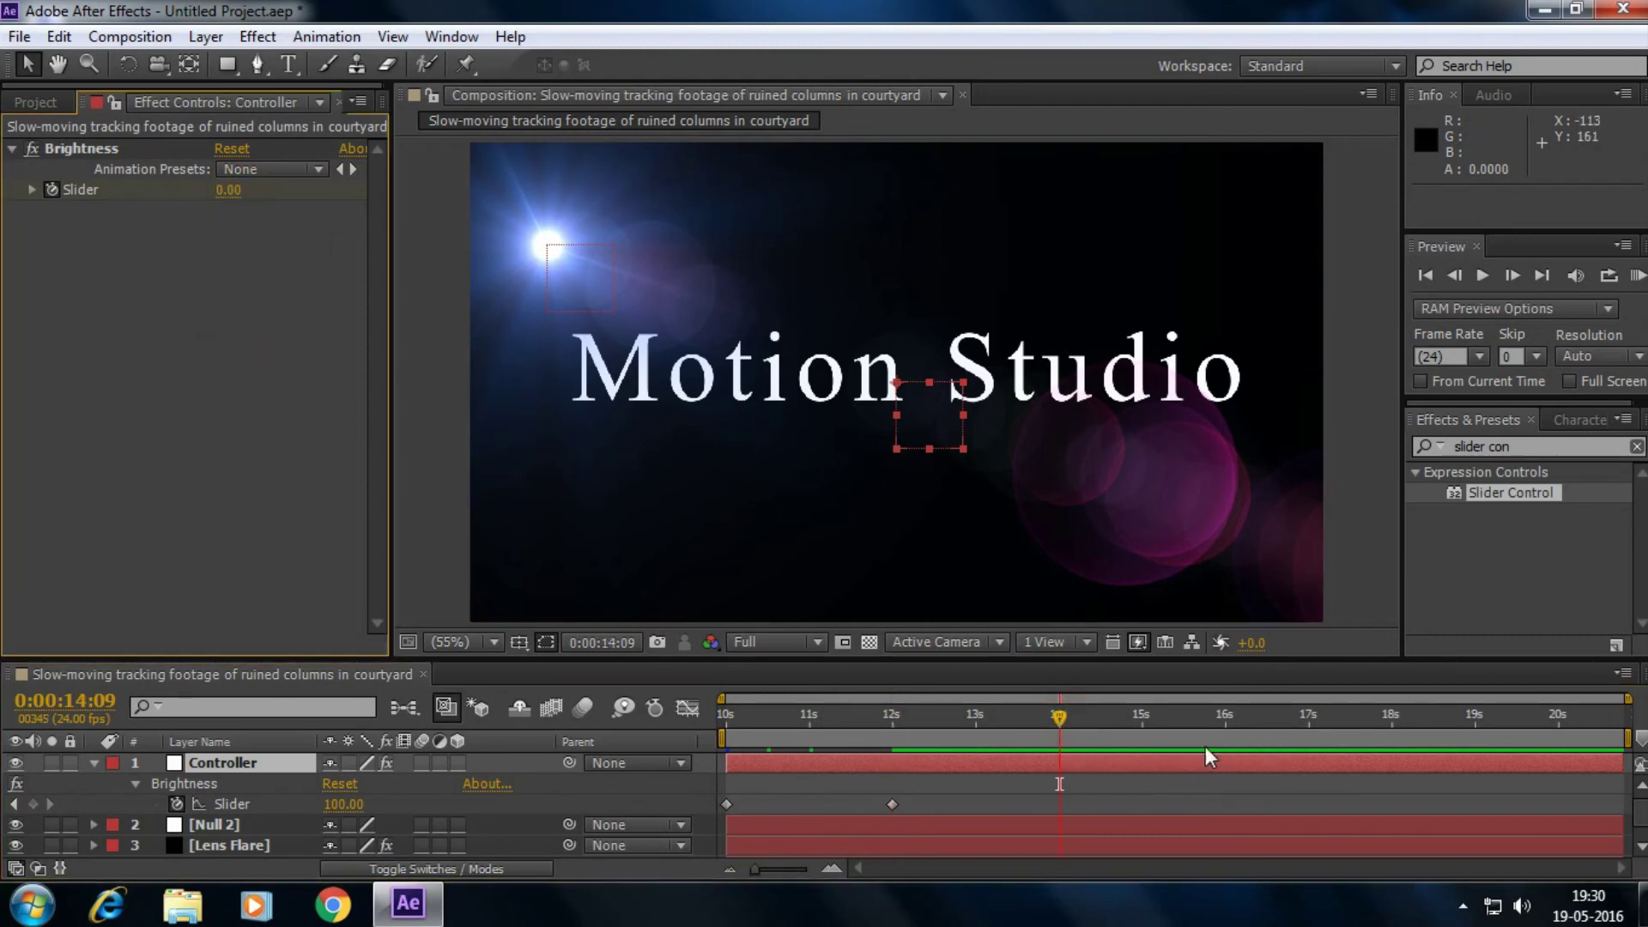
Add a Brightness slider keyframe of 100 for the Controller at 0:00:16:09.
left_click(1225, 714)
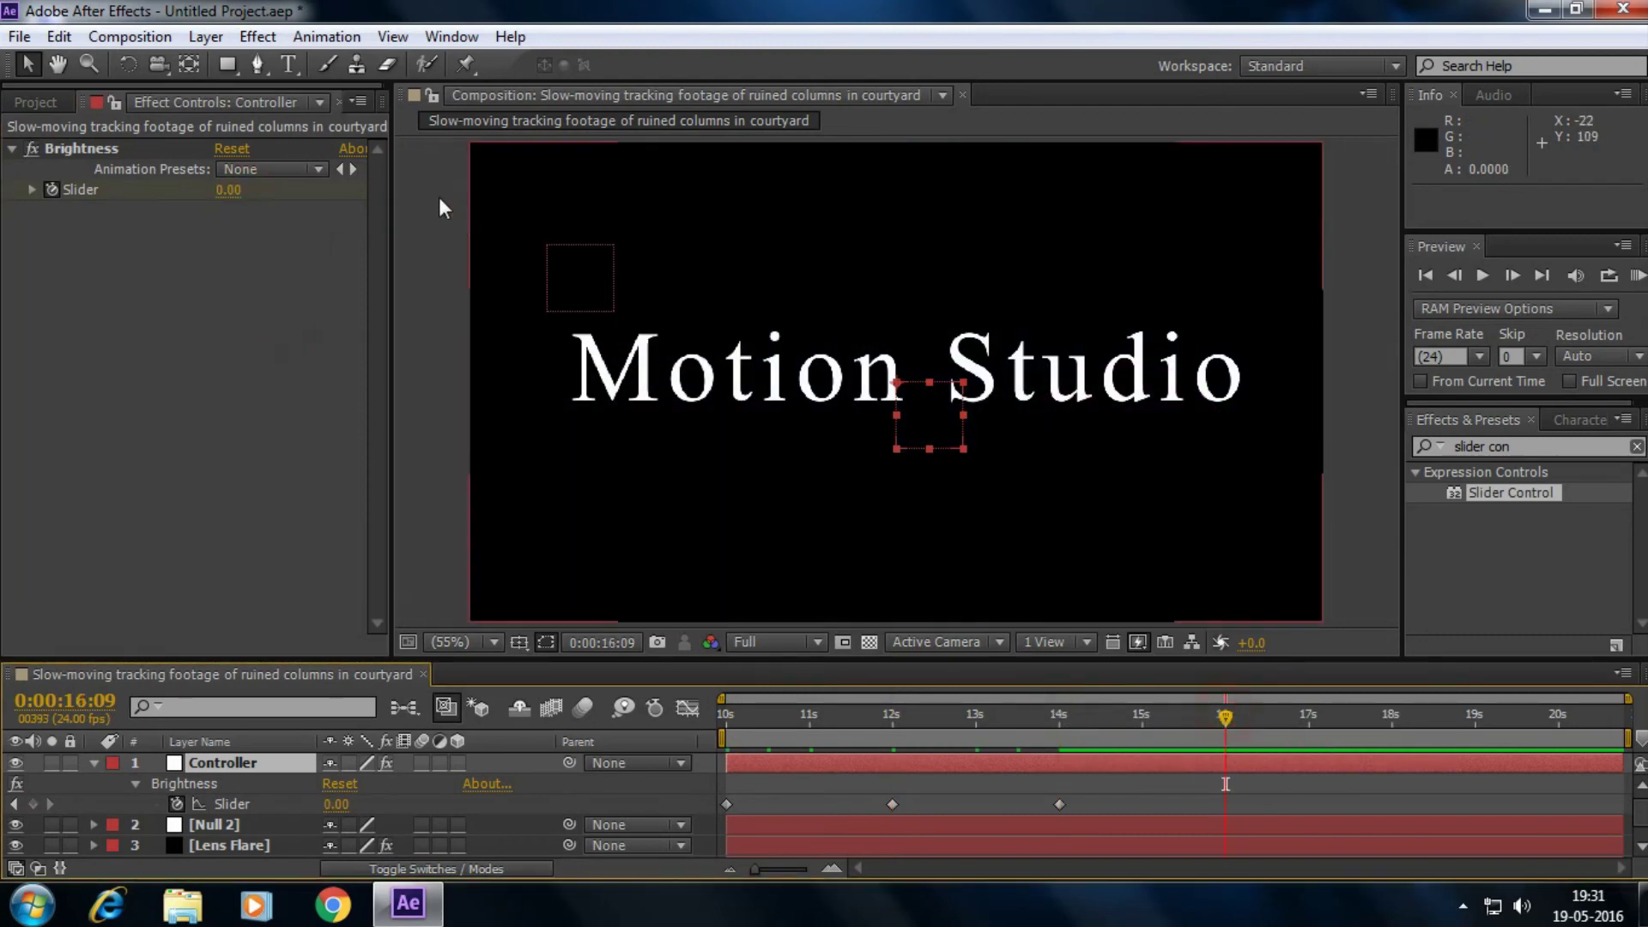
left_click(228, 190)
type("100")
left_click(240, 323)
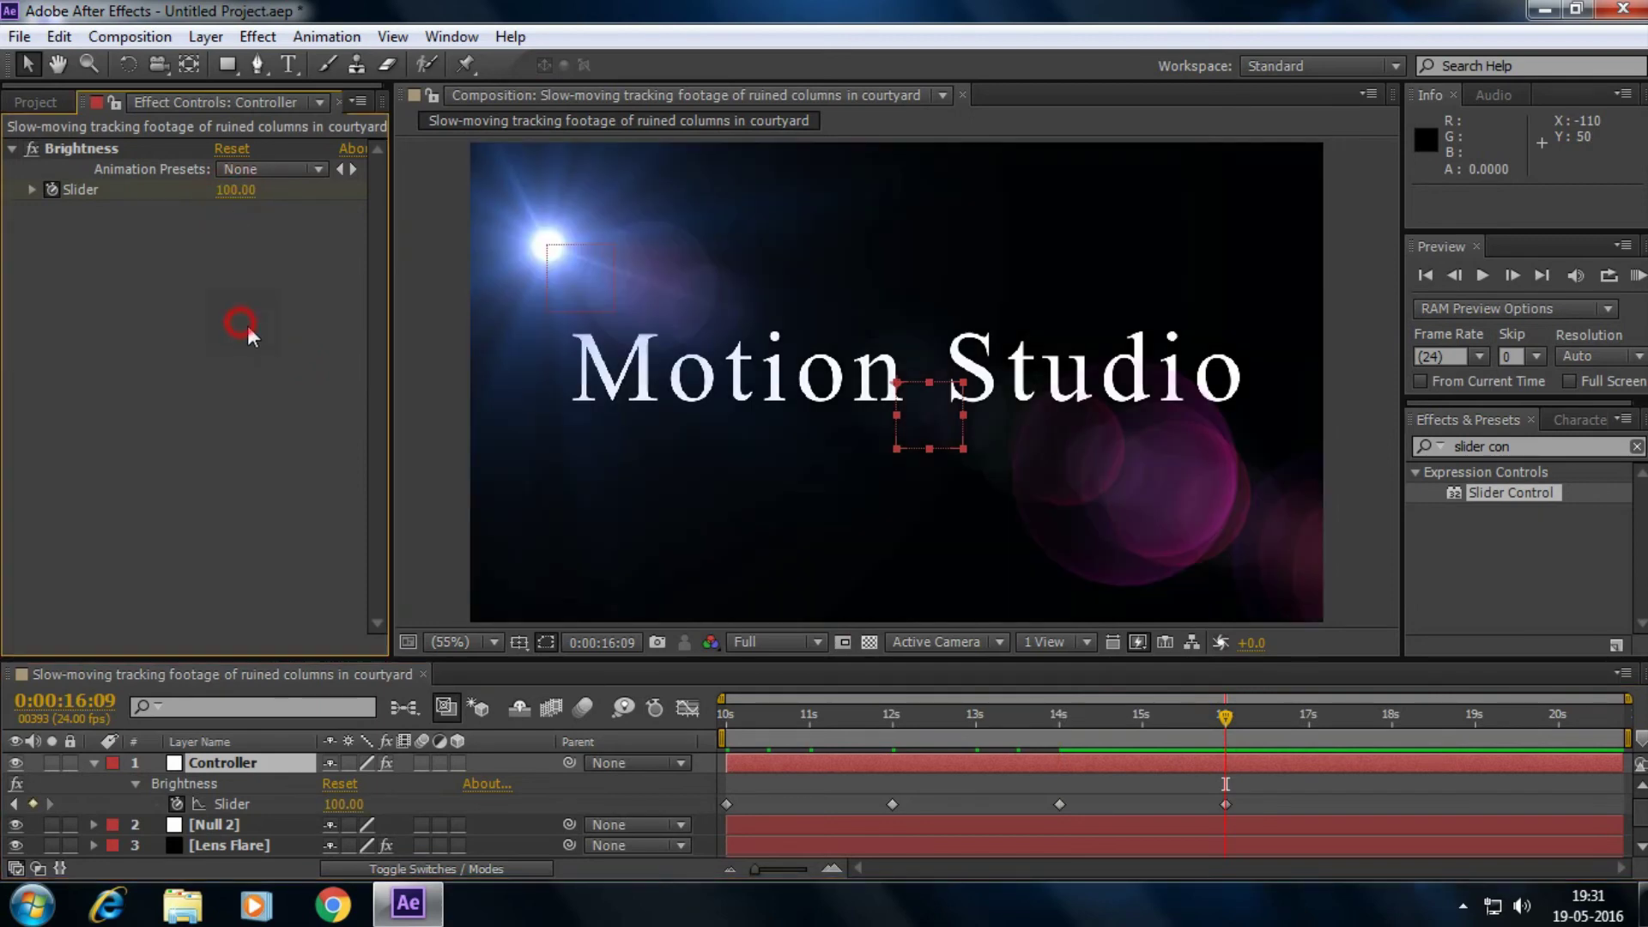
Add a Brightness slider keyframe of 0 for the Controller at 0:00:18:09.
left_click(1393, 714)
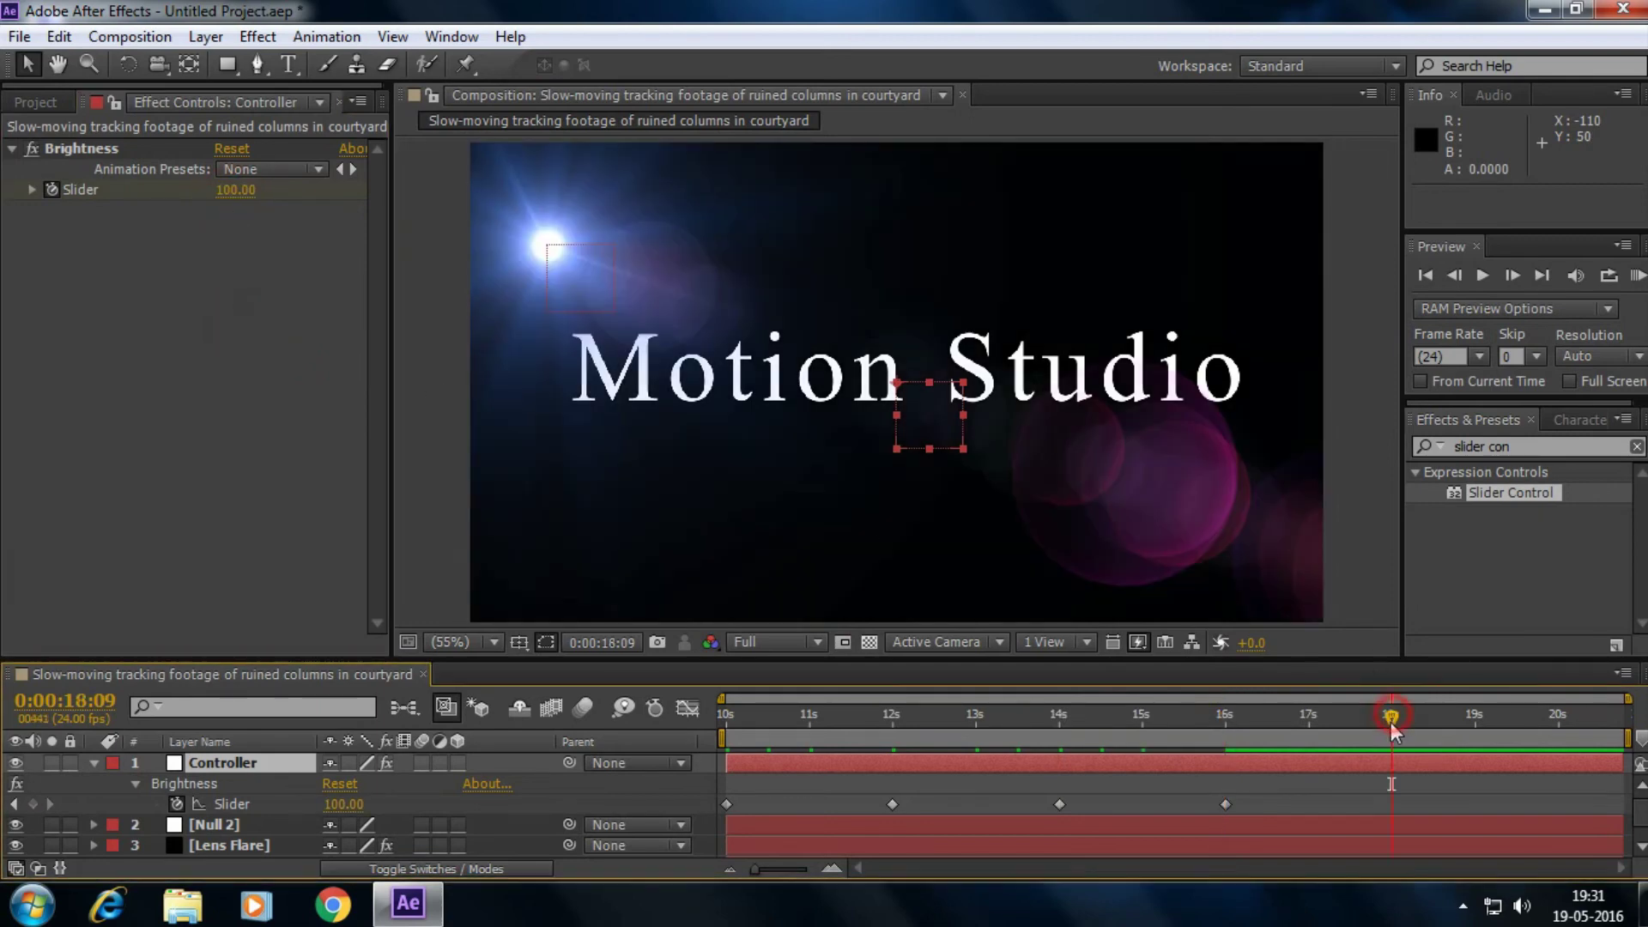
left_click(228, 190)
type("0")
left_click(241, 277)
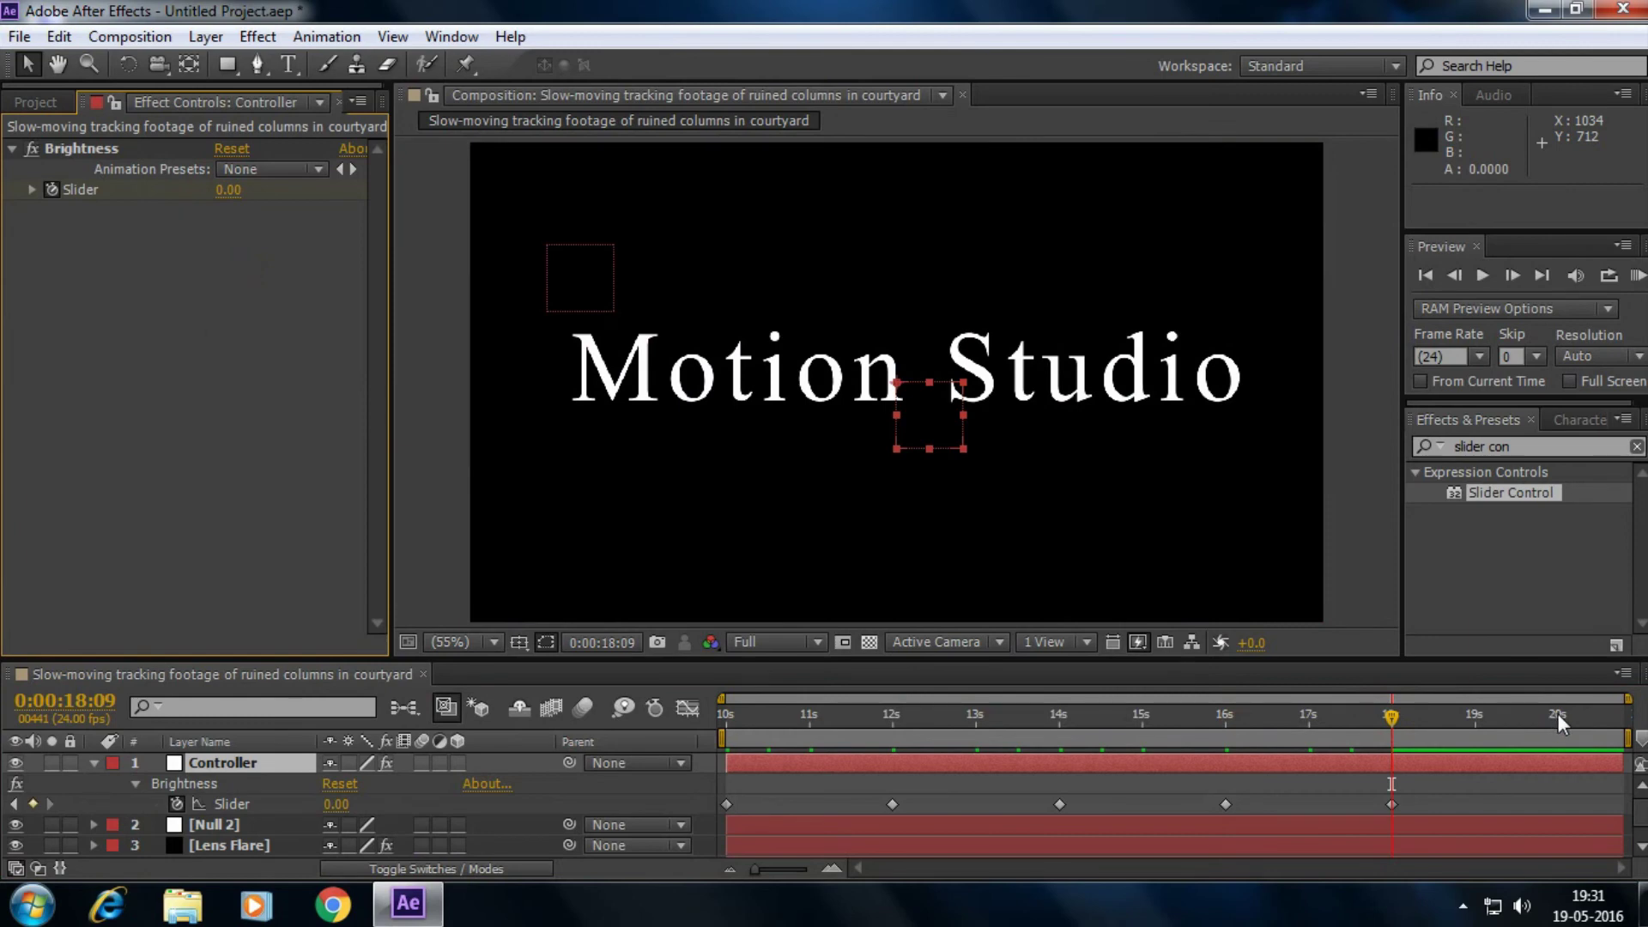
Add a Brightness slider keyframe of 100 for the Controller at 0:00:20:09.
left_click(1558, 713)
left_click(230, 190)
type("1")
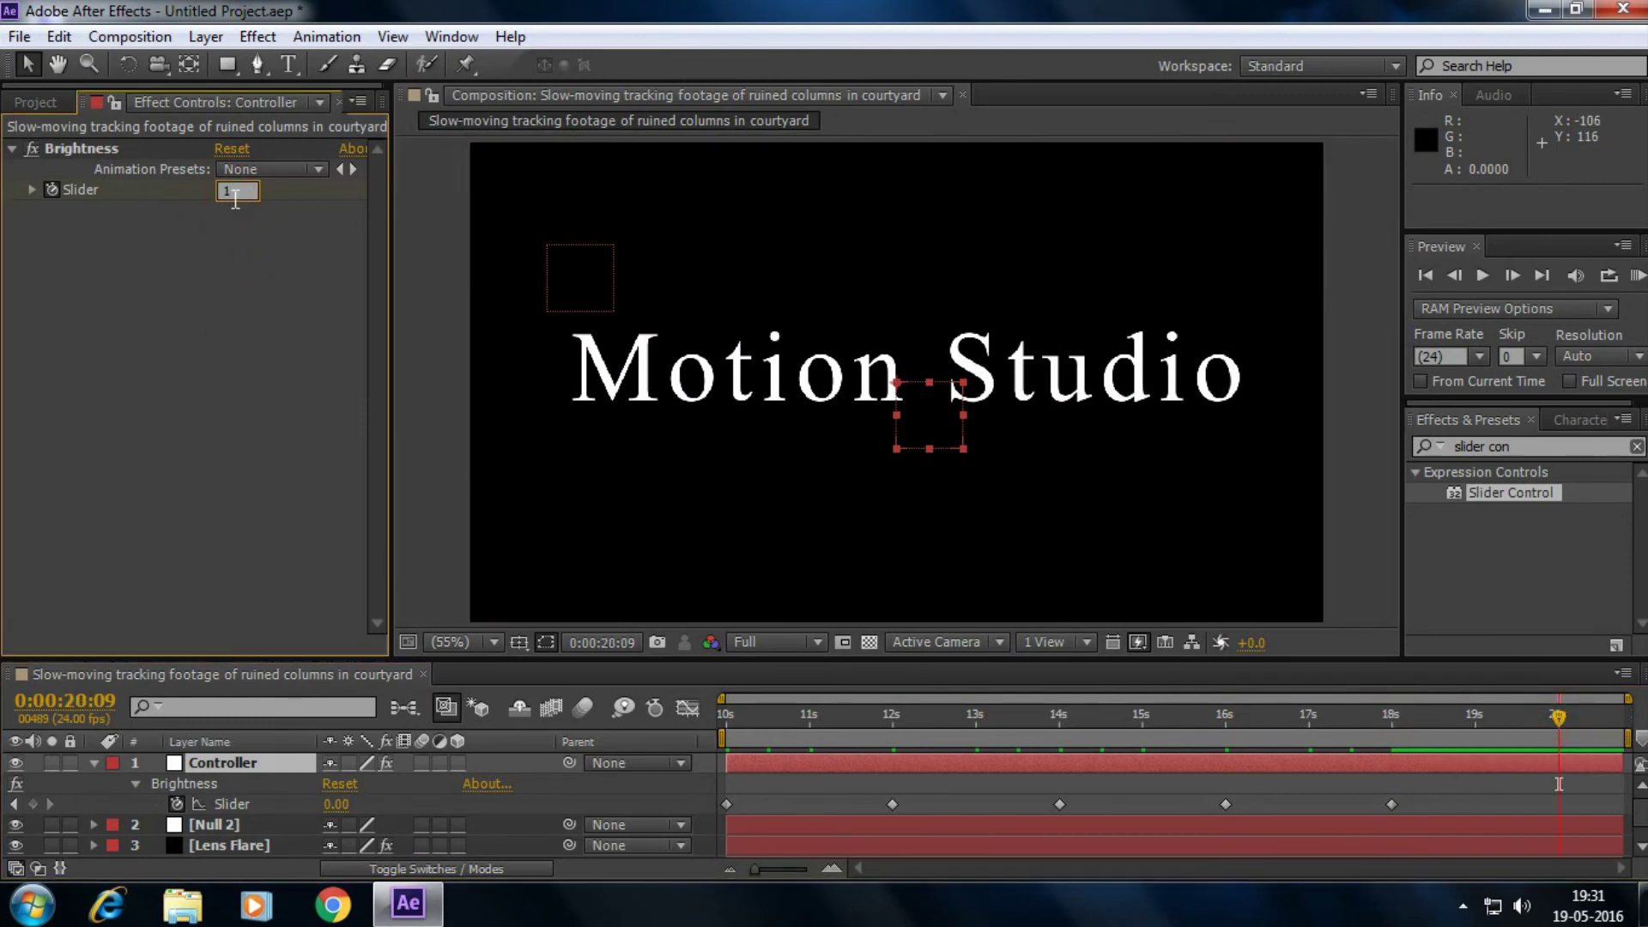
type("00")
left_click(178, 331)
RAM preview the flare animation from 0:00:10:09, and scrub between the first keyframes to examine the slider value and flare brightness.
left_click(706, 714)
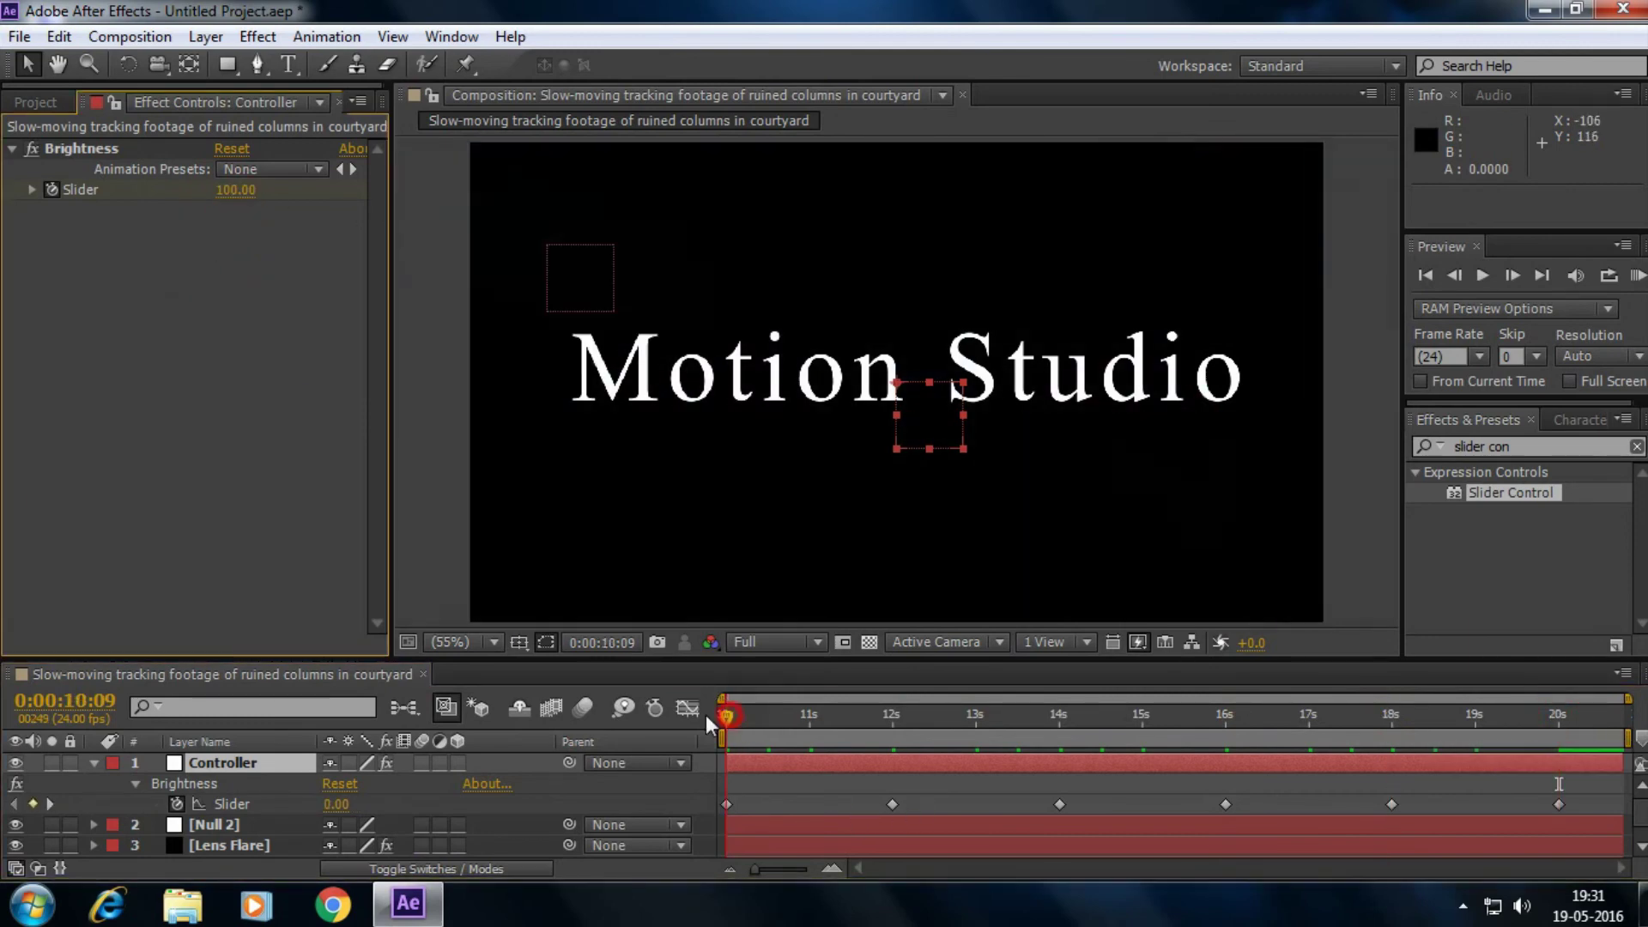
key("KP_0")
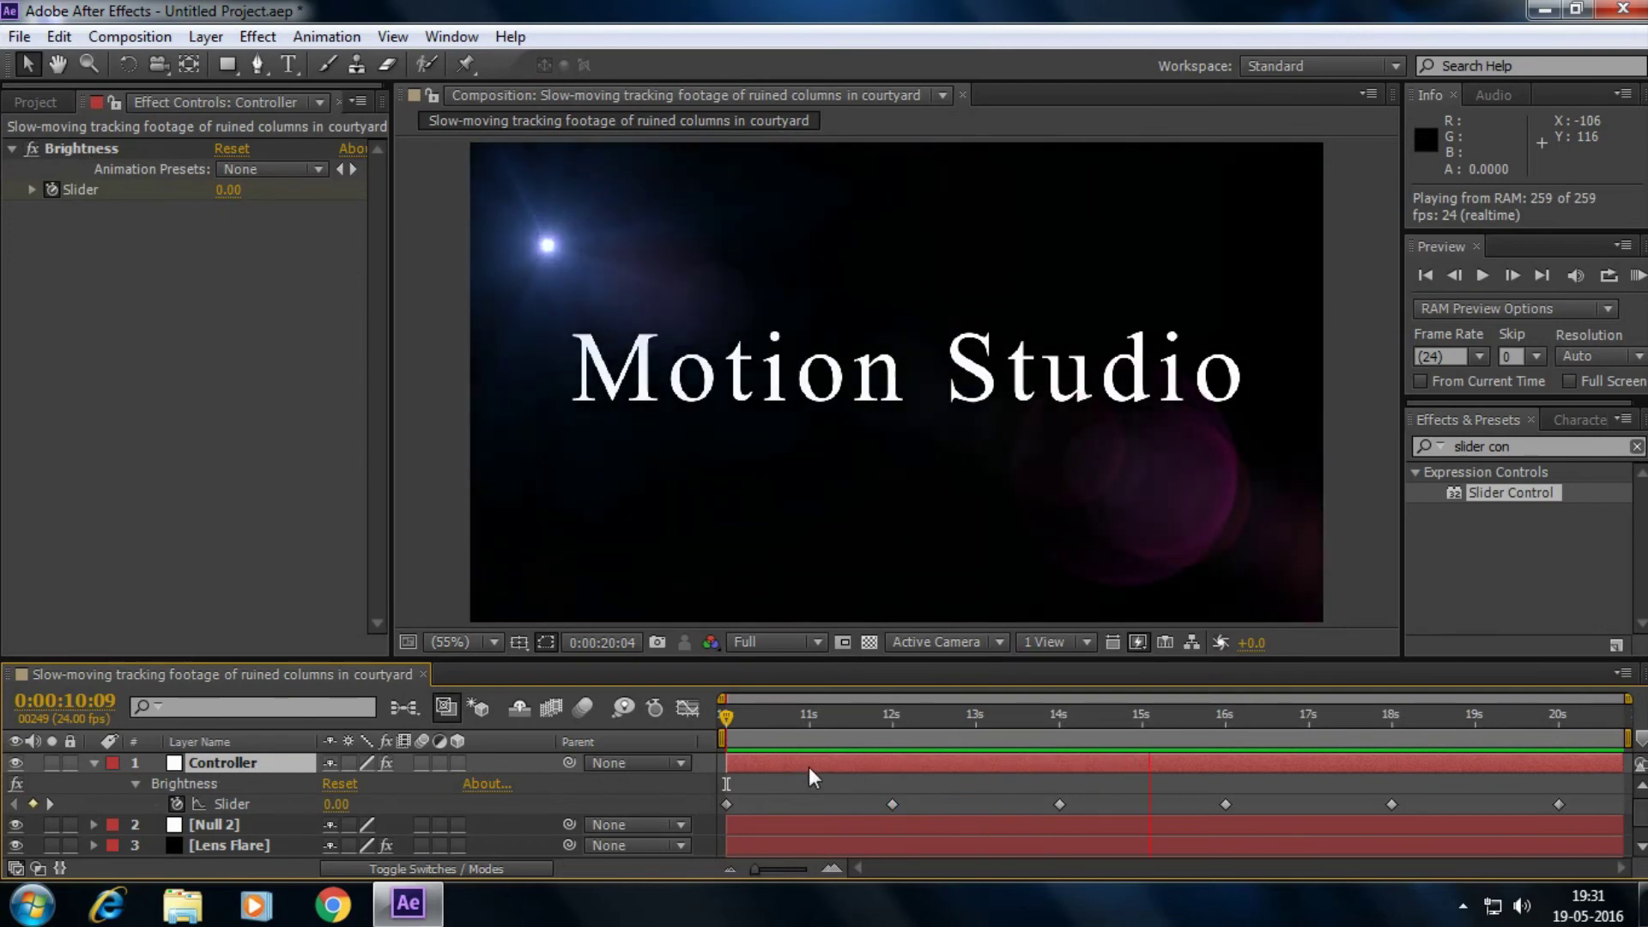
left_click(733, 718)
left_click_drag(733, 717, 786, 718)
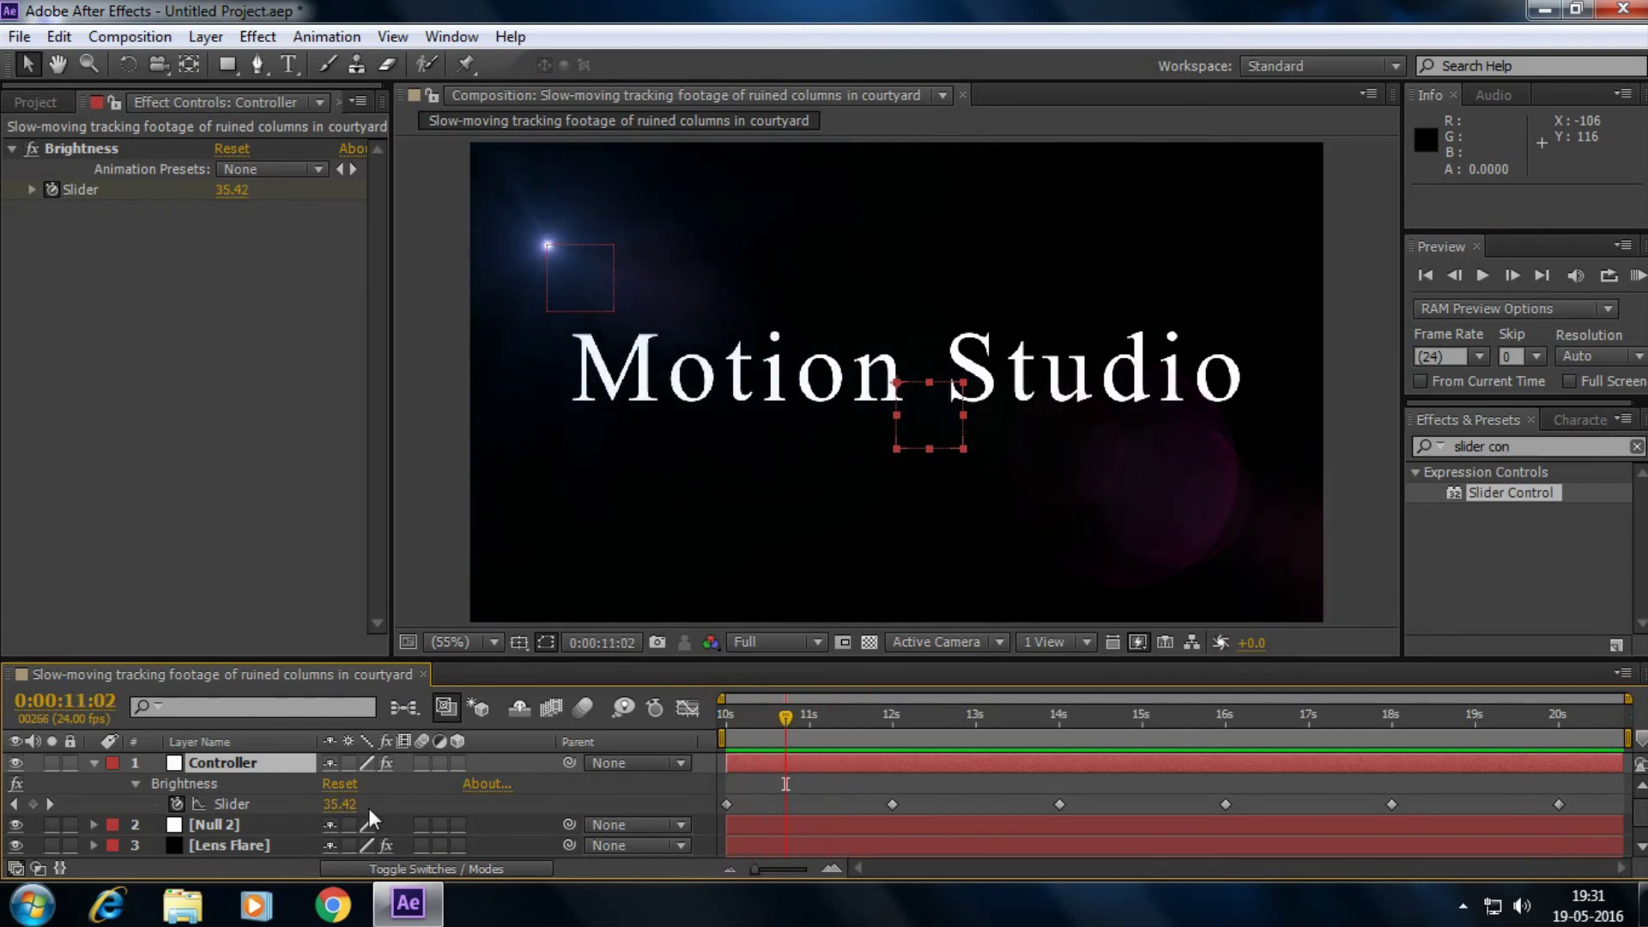
left_click_drag(796, 718, 979, 719)
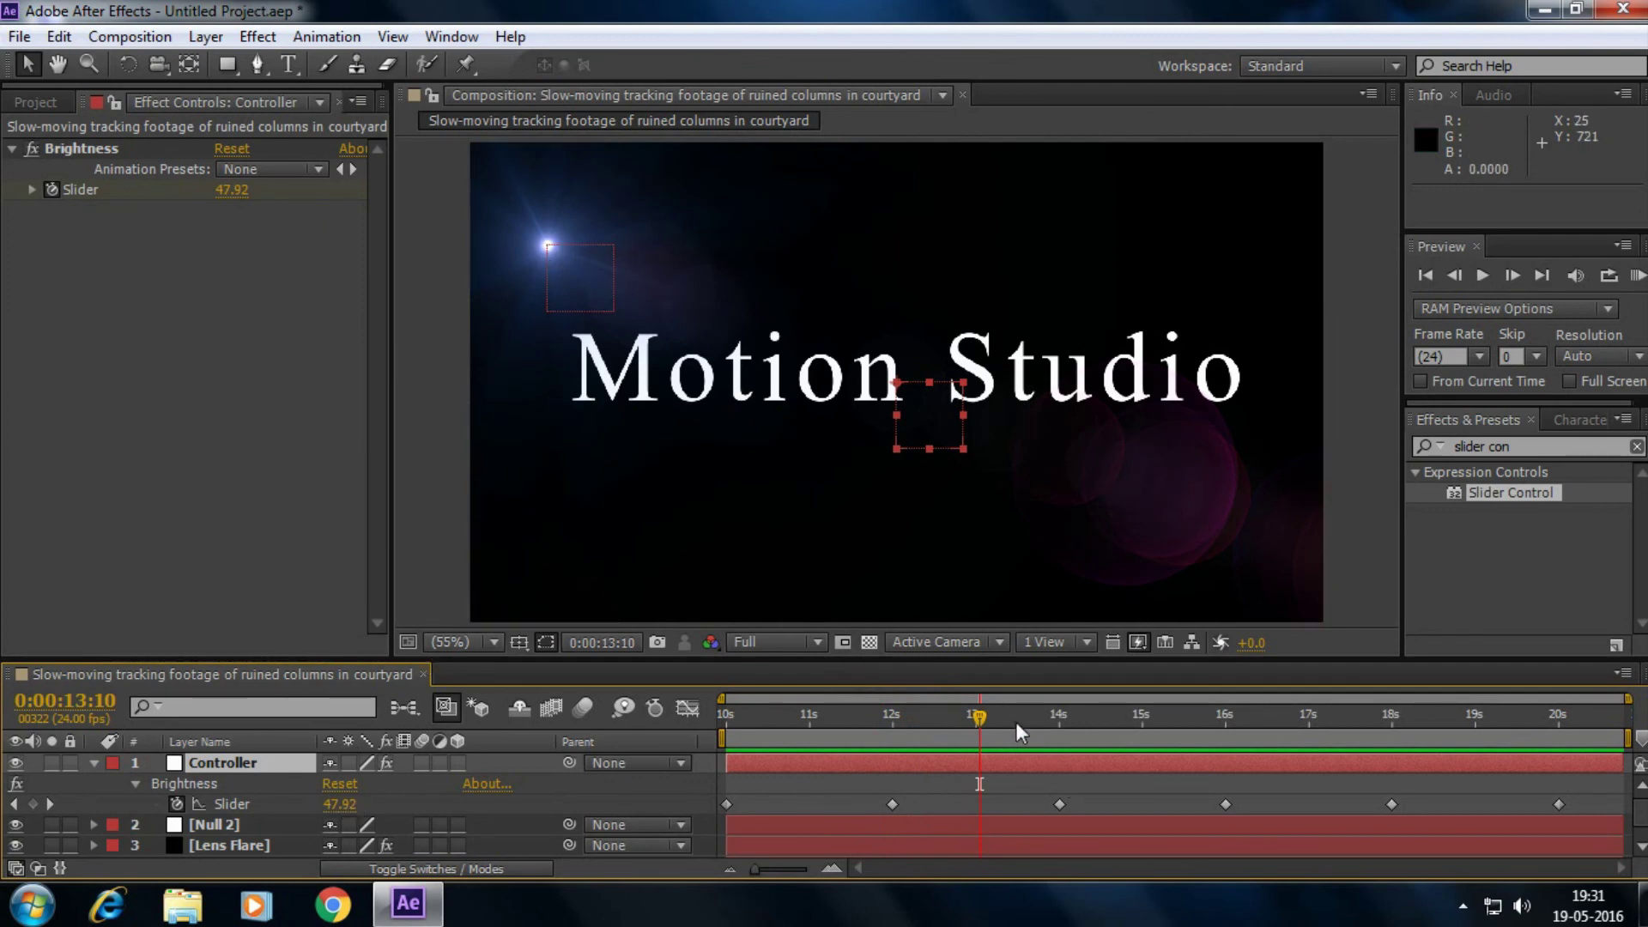
left_click_drag(1016, 723, 934, 720)
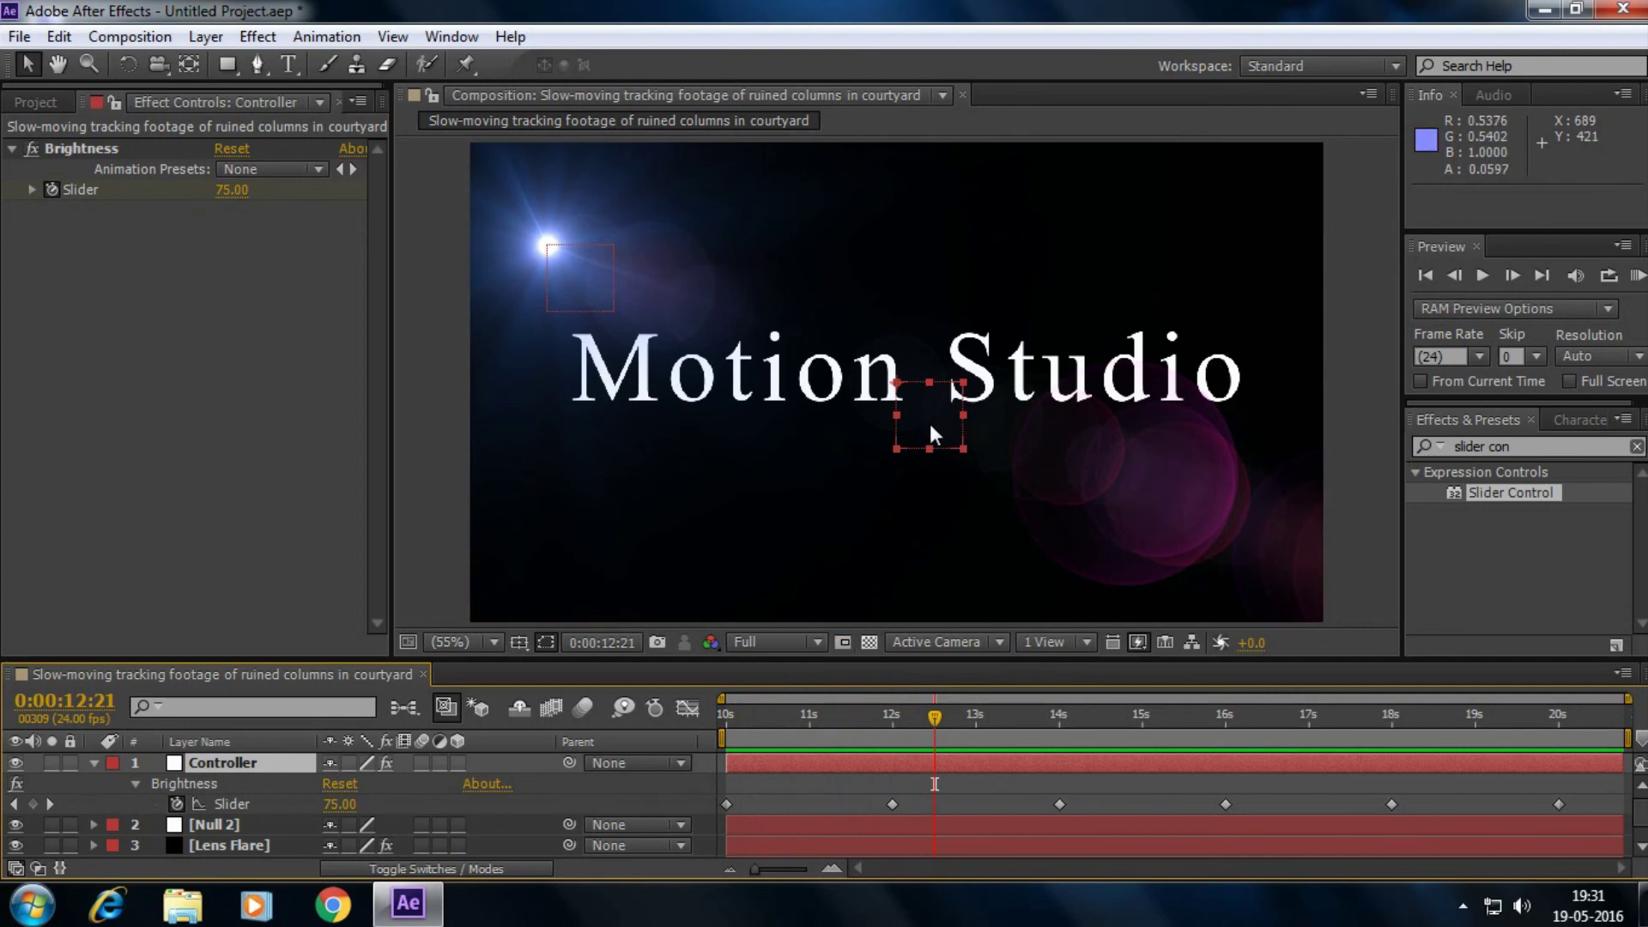
Hide the Controller null layer, briefly play back the flare, and collapse and deselect the Controller layer.
left_click(15, 764)
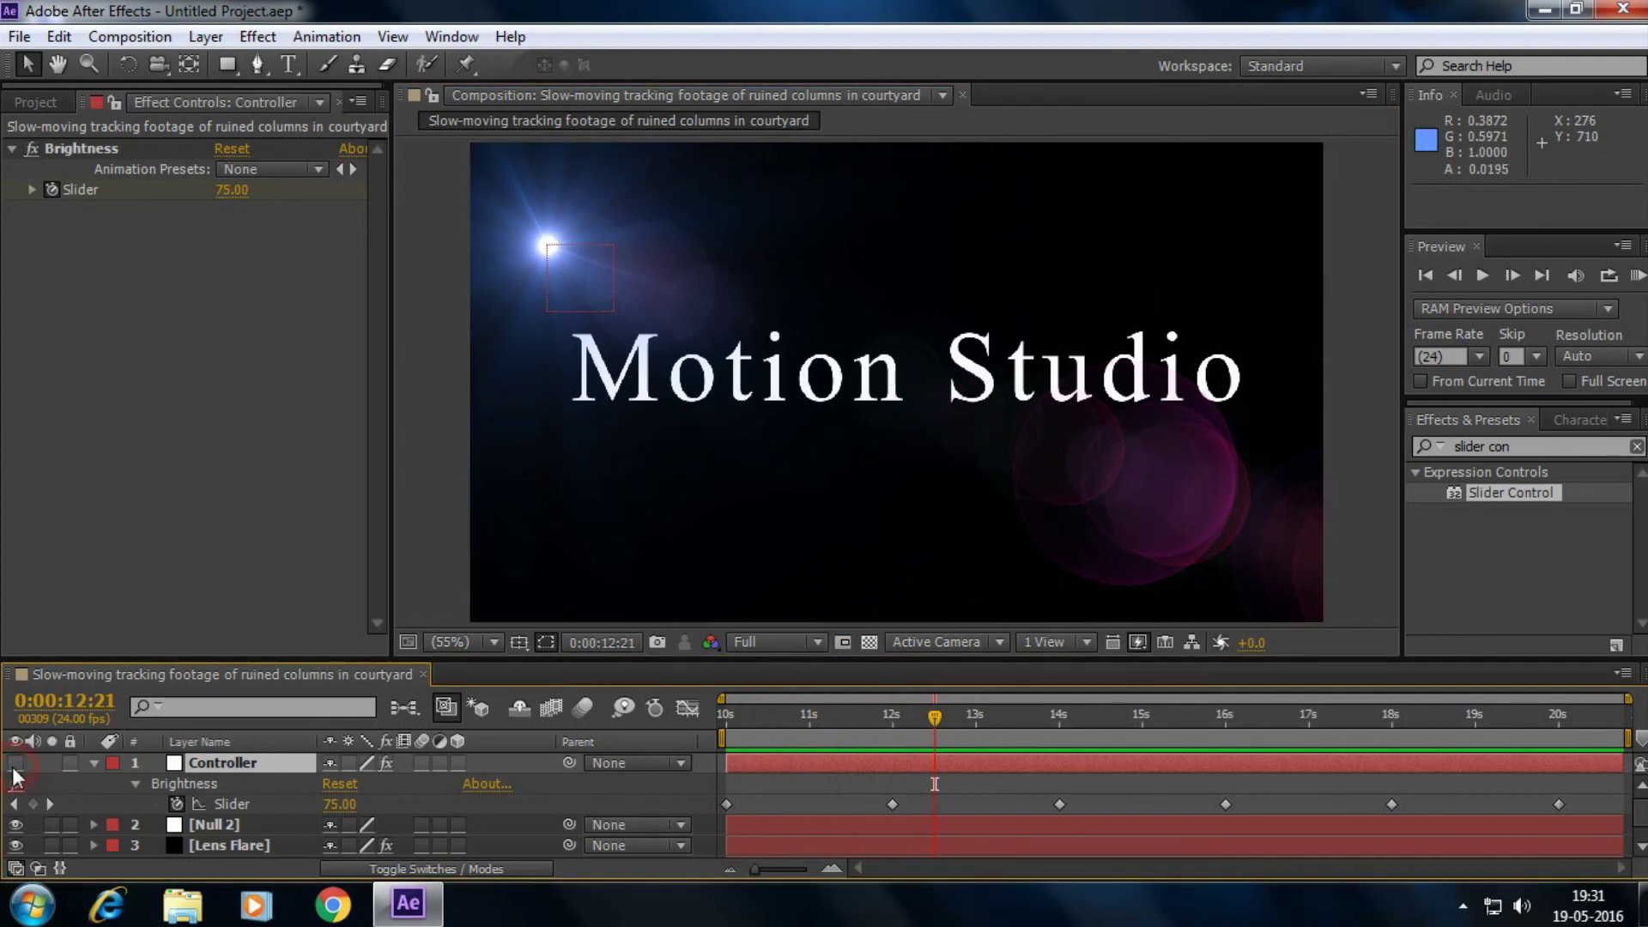
key("space")
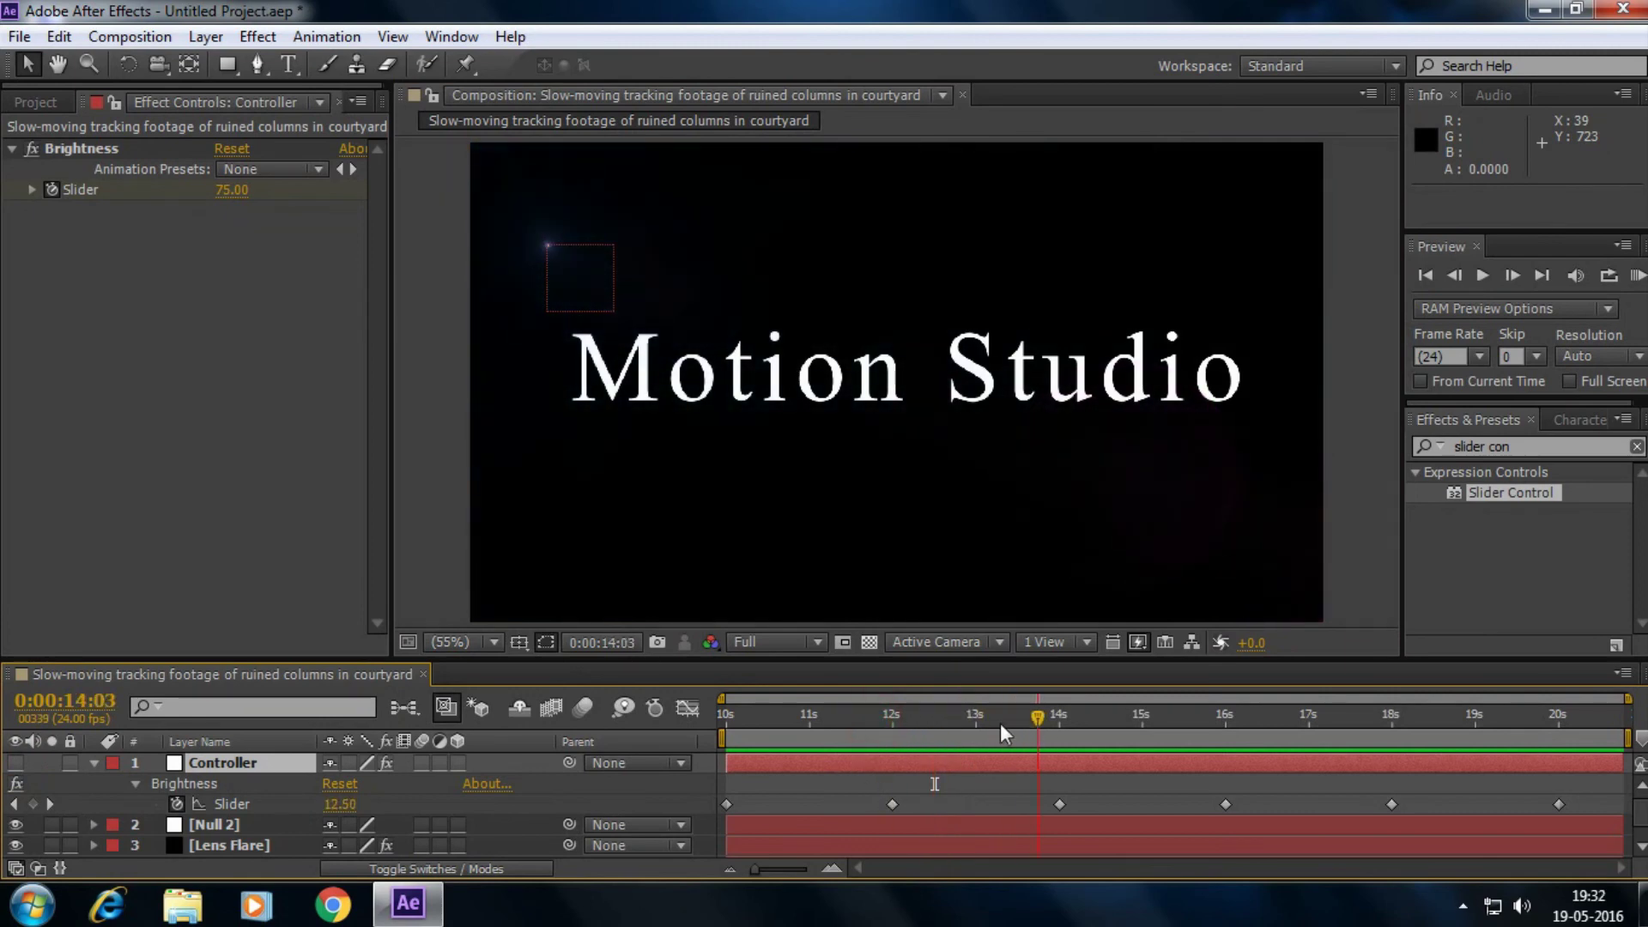
left_click_drag(1000, 722, 897, 736)
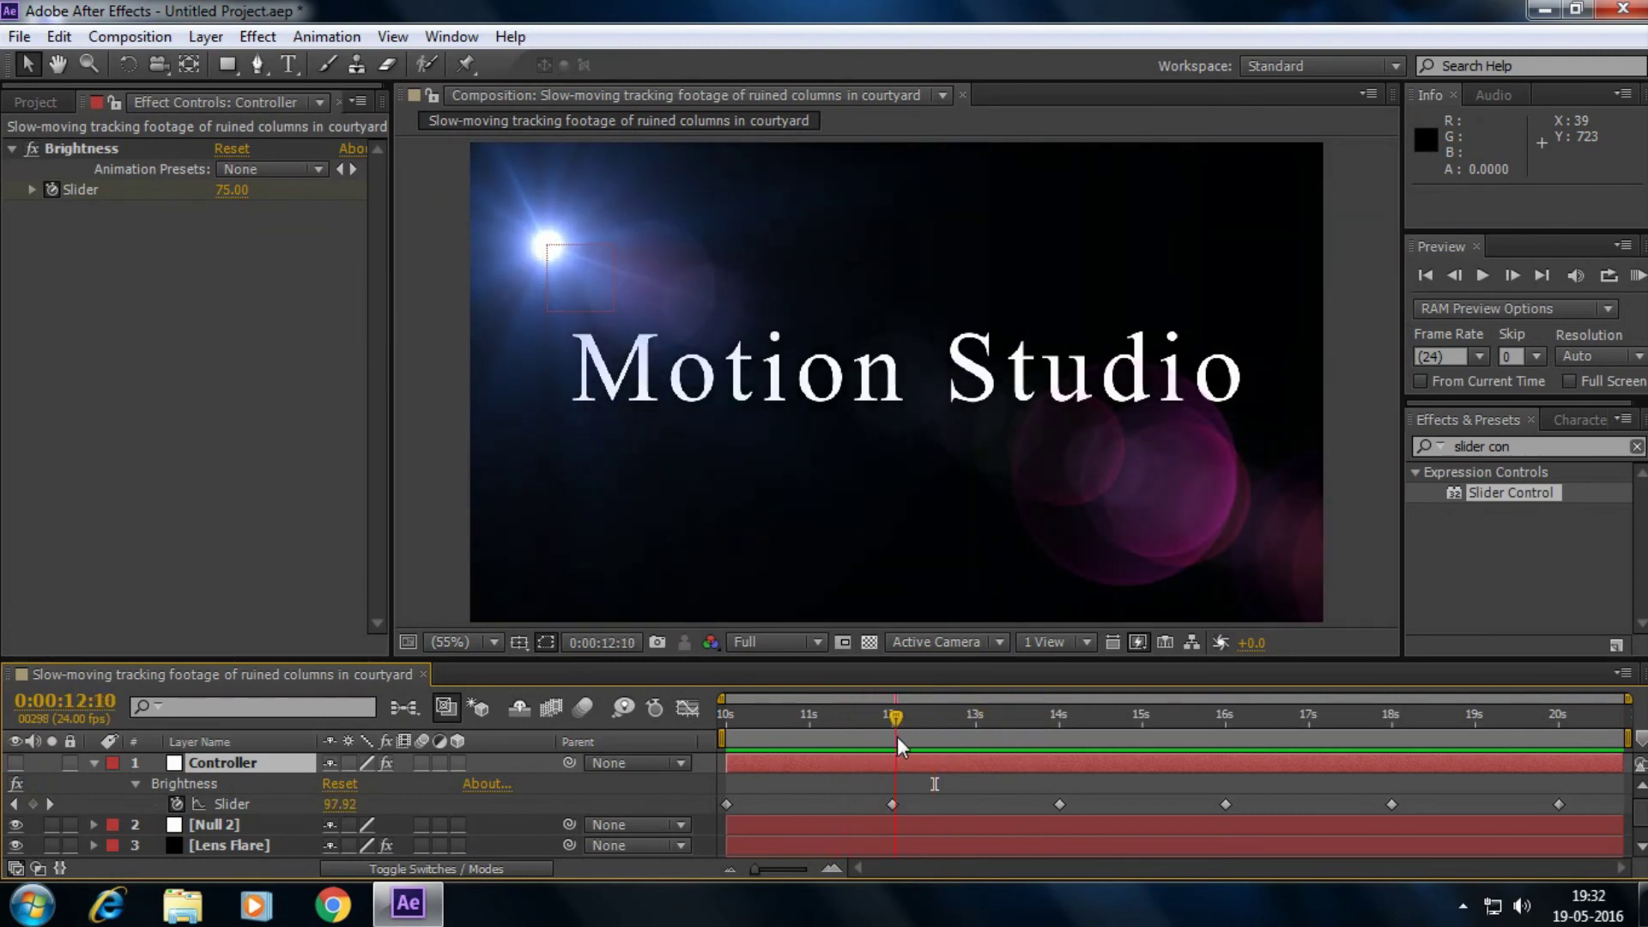
left_click(94, 763)
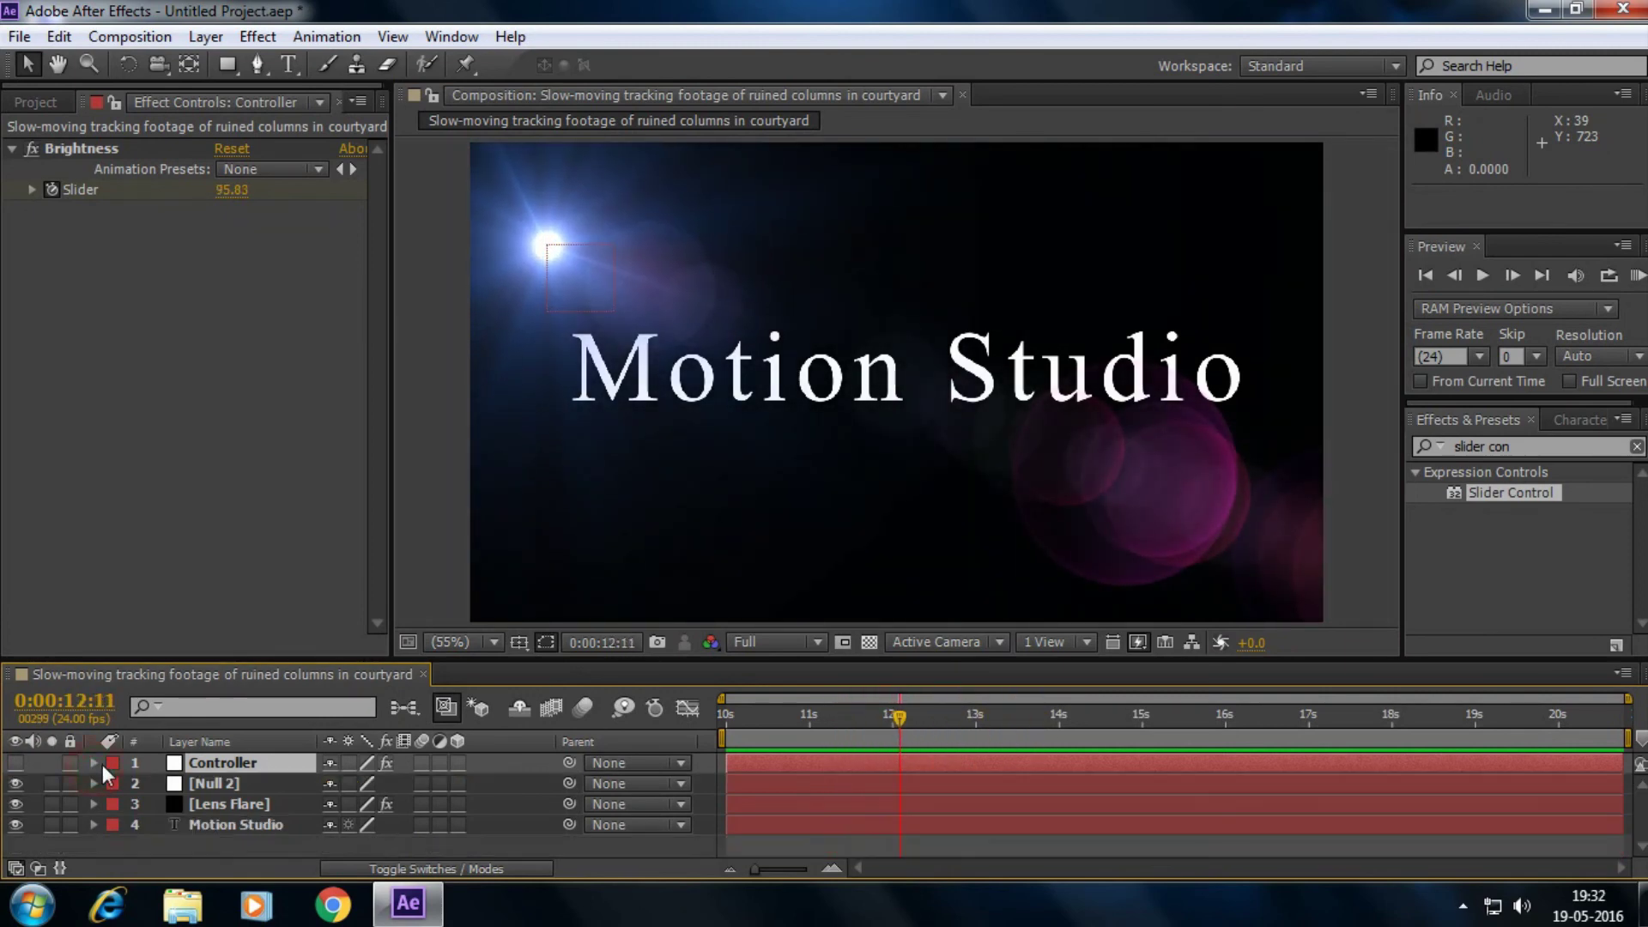
left_click(296, 842)
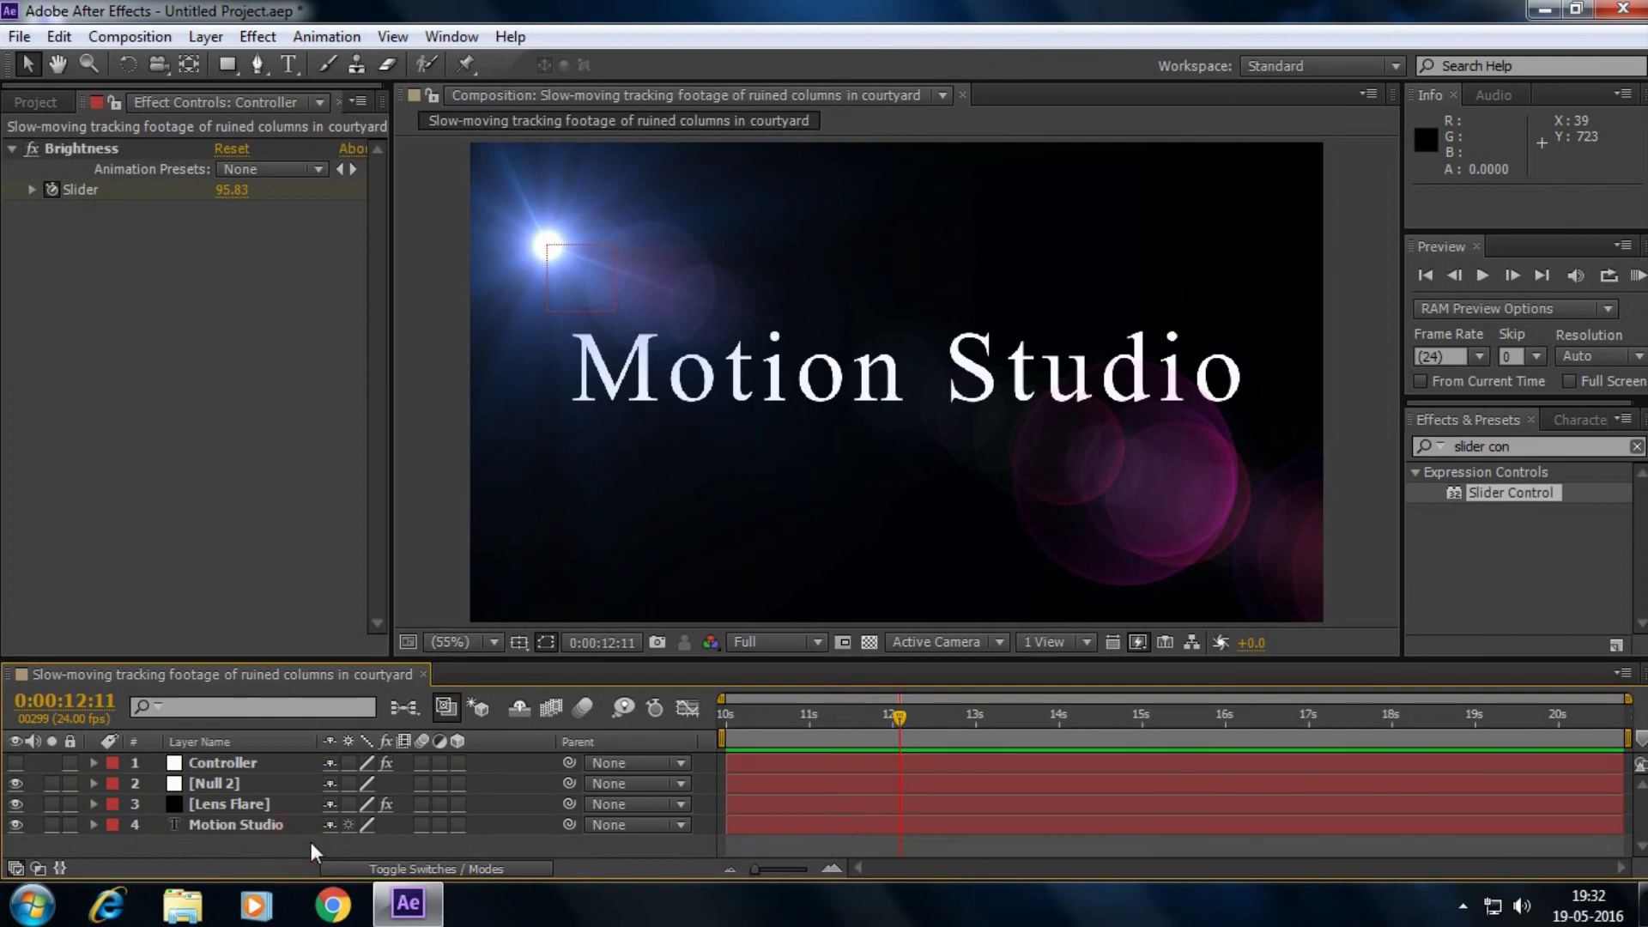